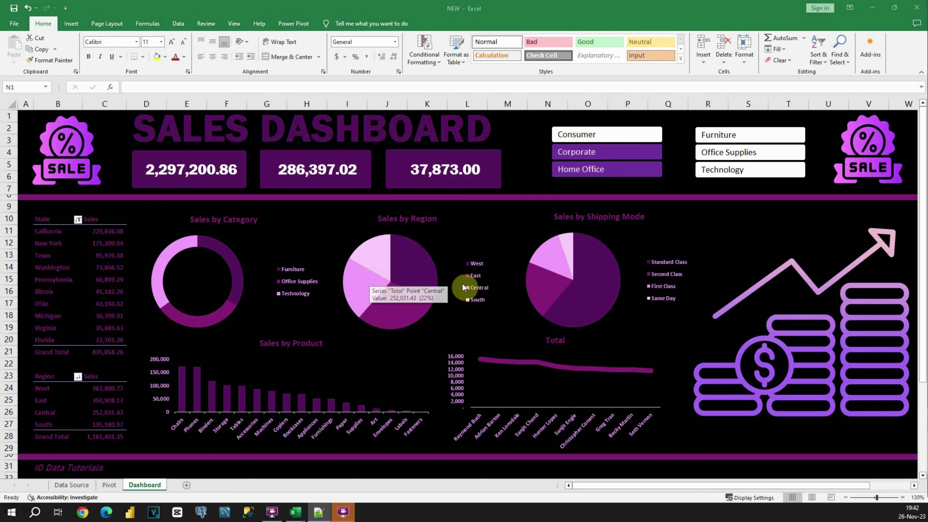
Try the Technology and Office Supplies category filters and the Corporate segment, ending with the dashboard filtered to Furniture and Home Office
{"action": "mouse_move", "coordinate": [553, 287]}
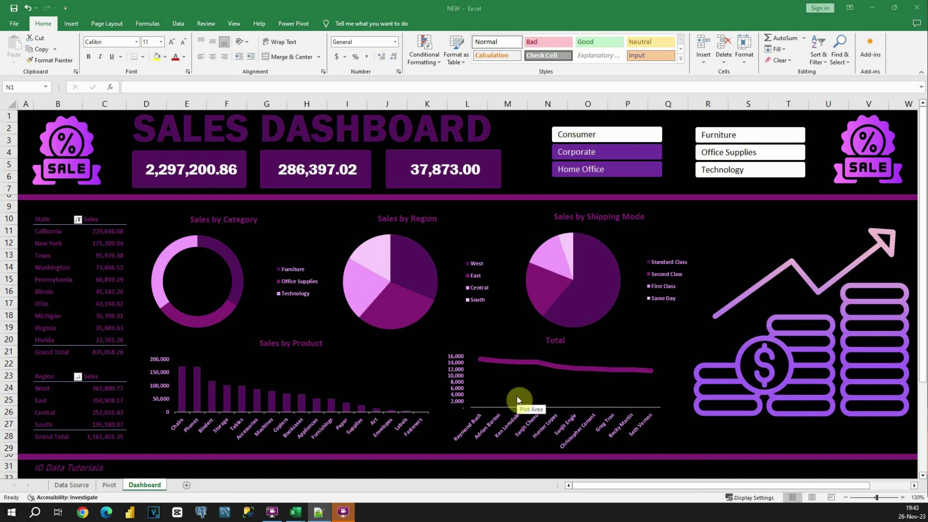
{"action": "mouse_move", "coordinate": [183, 371]}
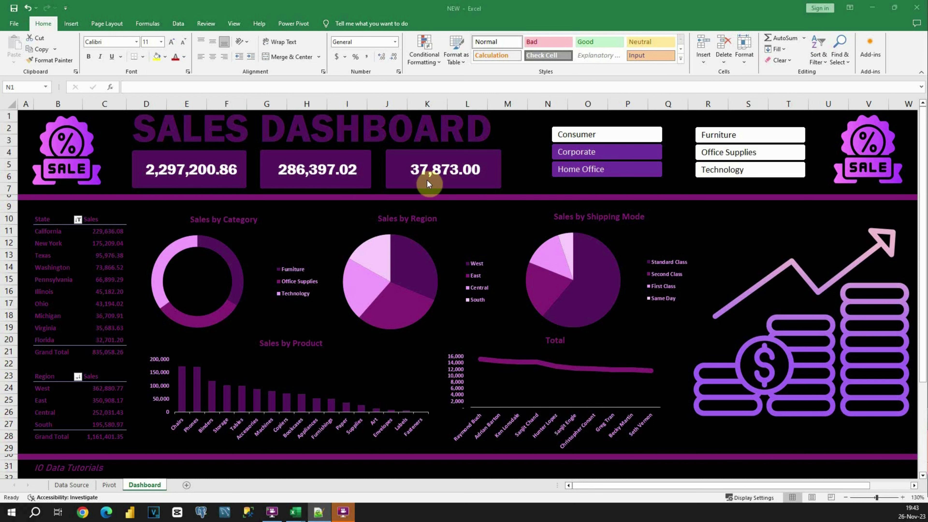
{"action": "left_click", "coordinate": [723, 173]}
{"action": "left_click", "coordinate": [723, 172]}
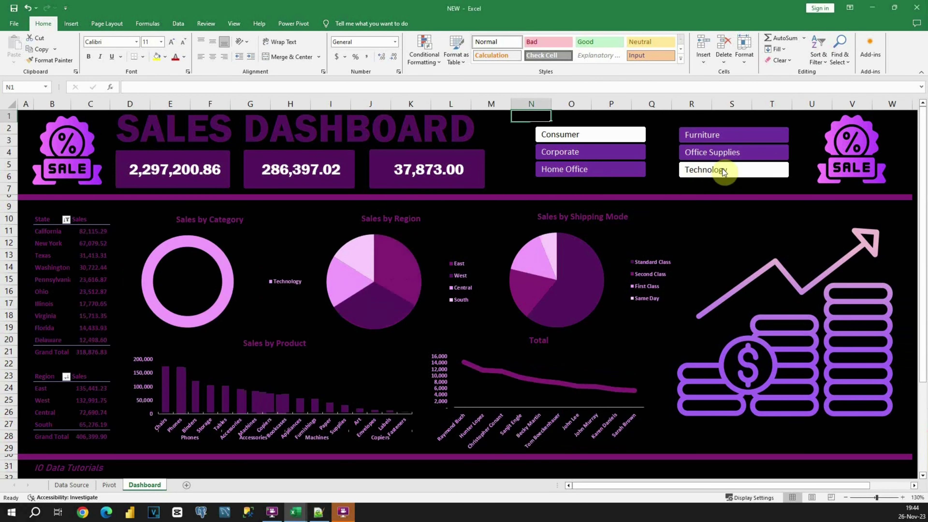
{"action": "left_click", "coordinate": [725, 154]}
{"action": "left_click", "coordinate": [724, 139]}
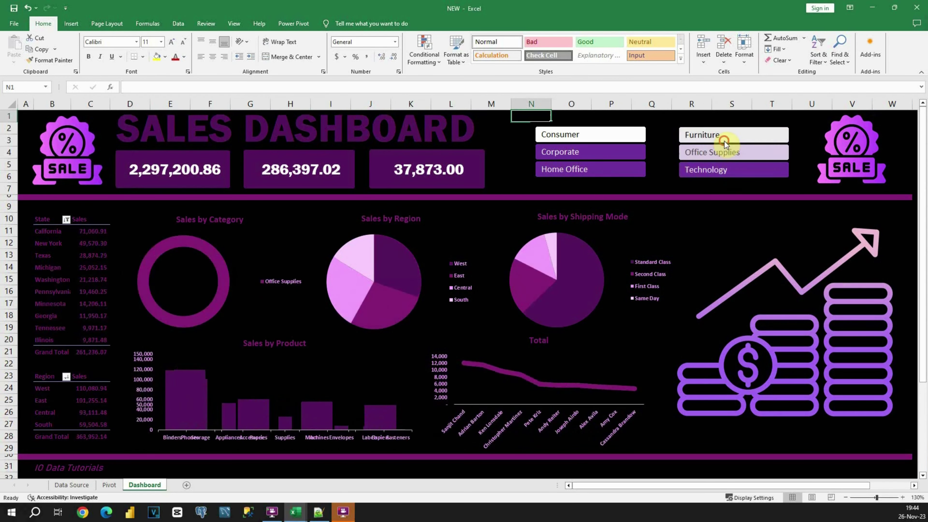
{"action": "left_click", "coordinate": [639, 153]}
{"action": "left_click", "coordinate": [610, 168]}
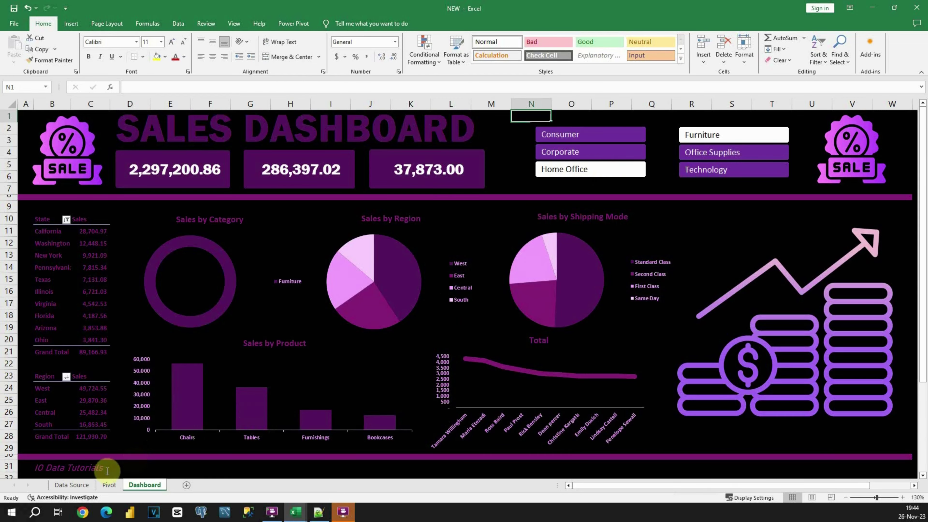
Examine the Data Source sheet from its first column, checking the Order ID column and the first record across to Profit
{"action": "left_click", "coordinate": [72, 485]}
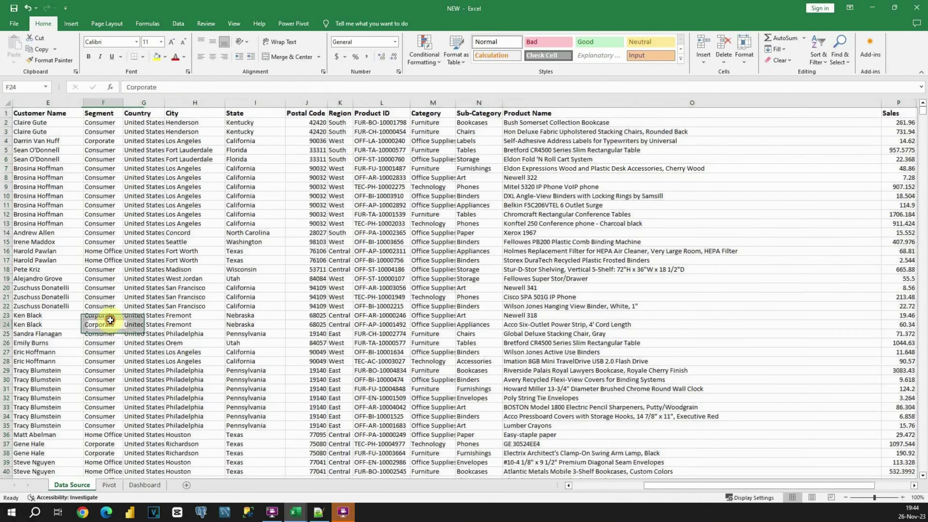
{"action": "left_click", "coordinate": [114, 325]}
{"action": "key", "text": "Home"}
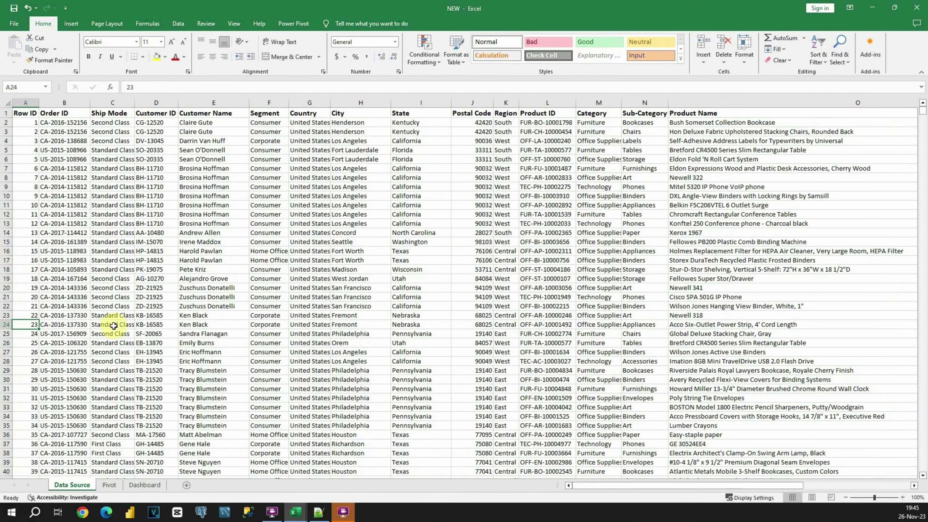
{"action": "left_click", "coordinate": [65, 102]}
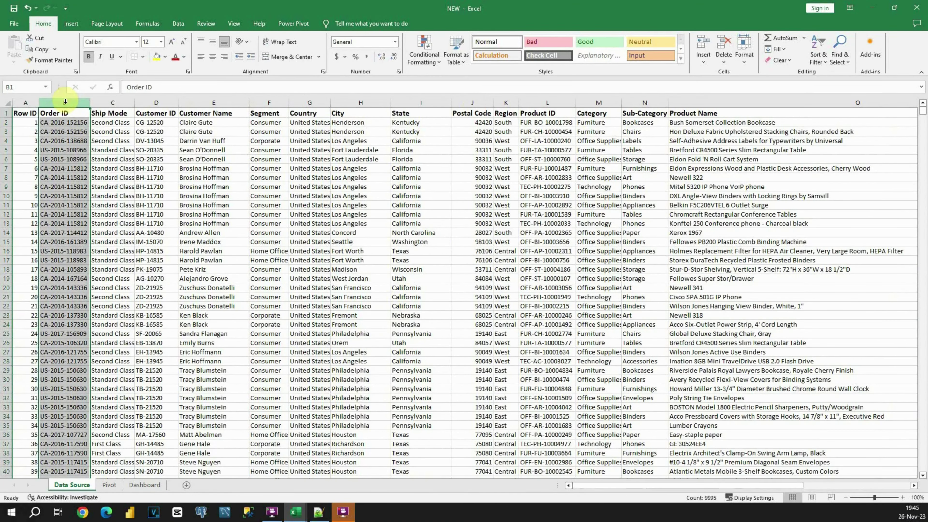
{"action": "left_click", "coordinate": [5, 122]}
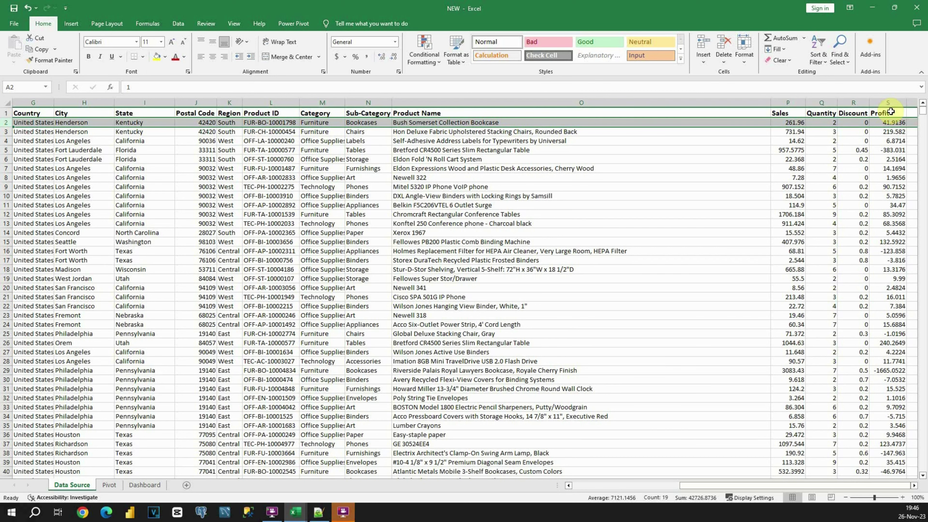
Review the Sales by Product and Sales by Category pivot tables on the Pivot sheet
{"action": "left_click", "coordinate": [108, 485]}
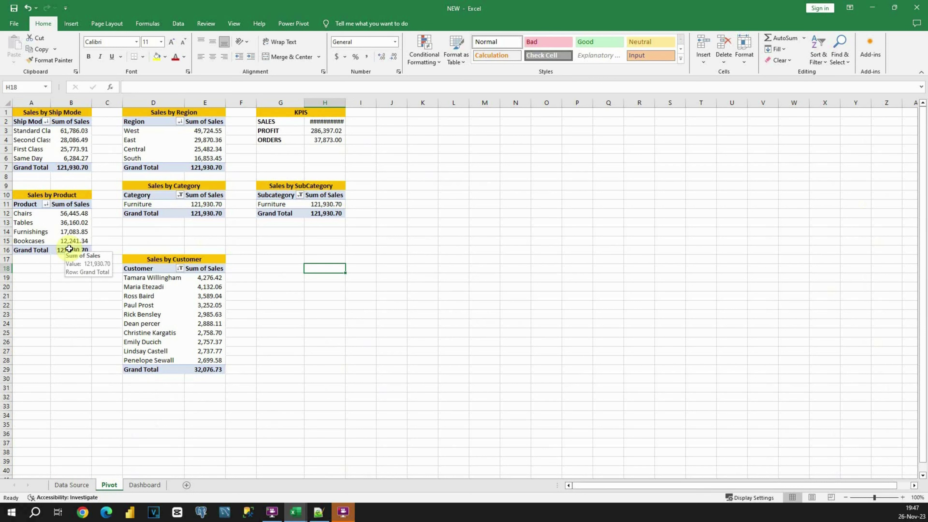
{"action": "left_click", "coordinate": [66, 232]}
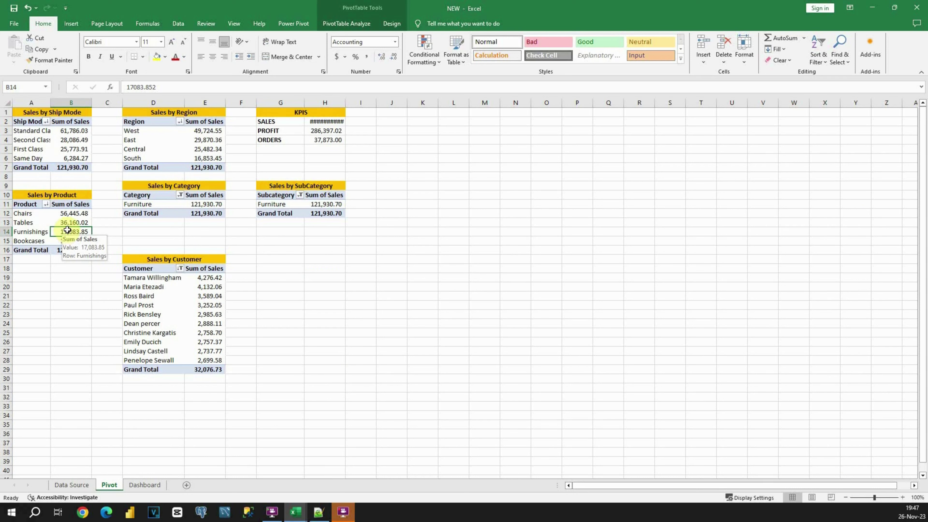
{"action": "left_click", "coordinate": [196, 205]}
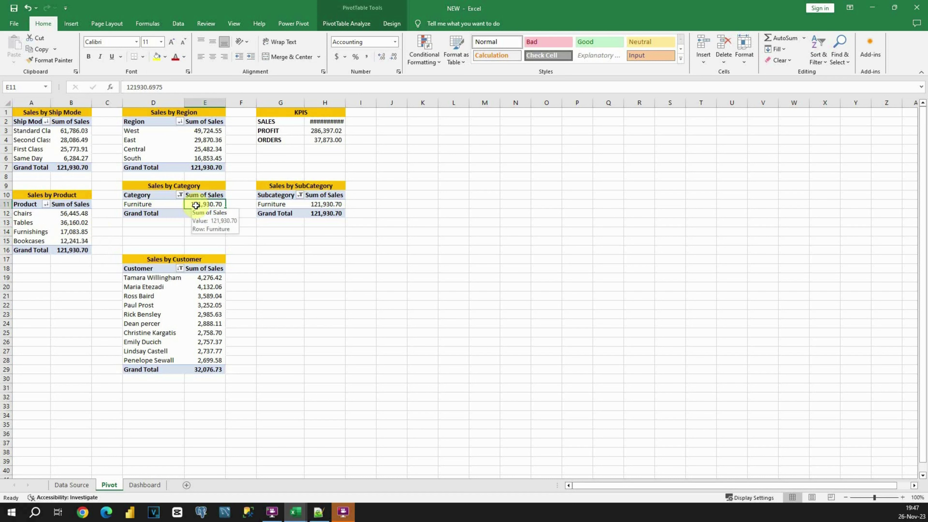
Autofit column H on the Pivot sheet and inspect the formulas behind the SALES and PROFIT KPIs
{"action": "double_click", "coordinate": [342, 102]}
{"action": "left_click", "coordinate": [334, 124]}
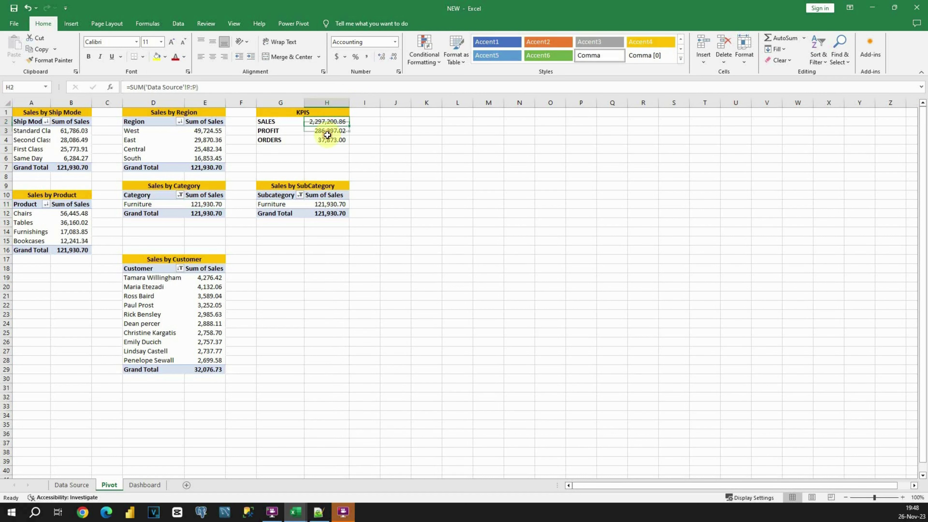
{"action": "left_click", "coordinate": [327, 132]}
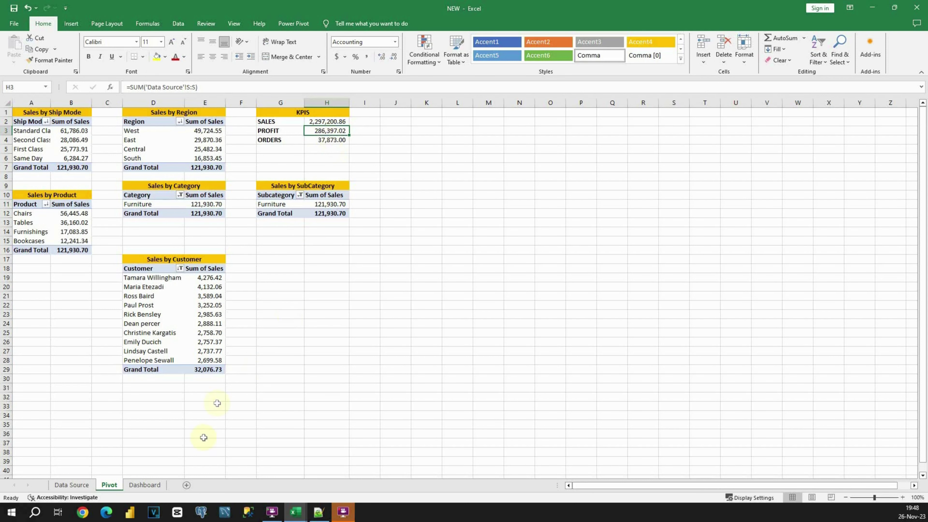
Add a worksheet named Pivot 2 and check the Sales by Ship Mode pivot on the Pivot sheet
{"action": "left_click", "coordinate": [187, 485]}
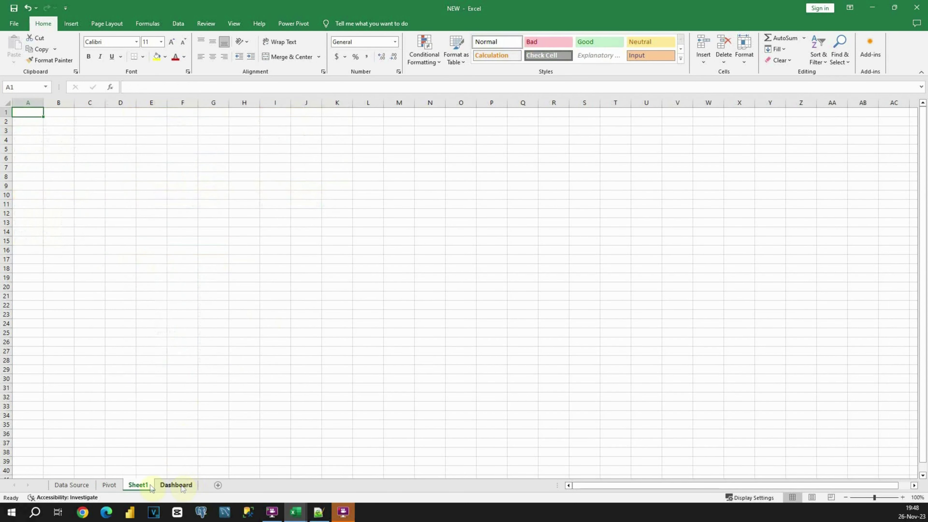
{"action": "double_click", "coordinate": [138, 485]}
{"action": "type", "text": "Pivot 2"}
{"action": "key", "text": "Return"}
{"action": "left_click", "coordinate": [109, 484]}
{"action": "left_click", "coordinate": [67, 140]}
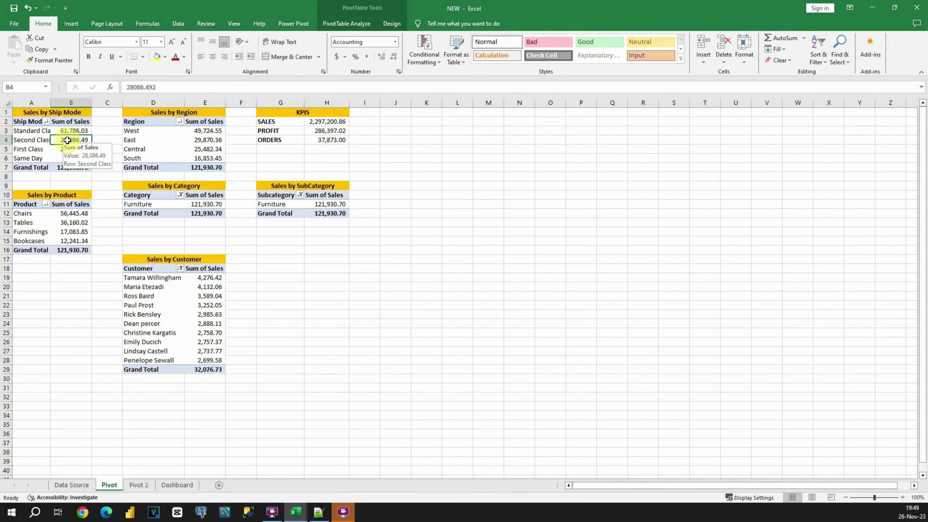
Create a PivotTable from the entire Data Source table, placed in cell B2 of the existing Pivot 2 sheet
{"action": "left_click", "coordinate": [65, 485]}
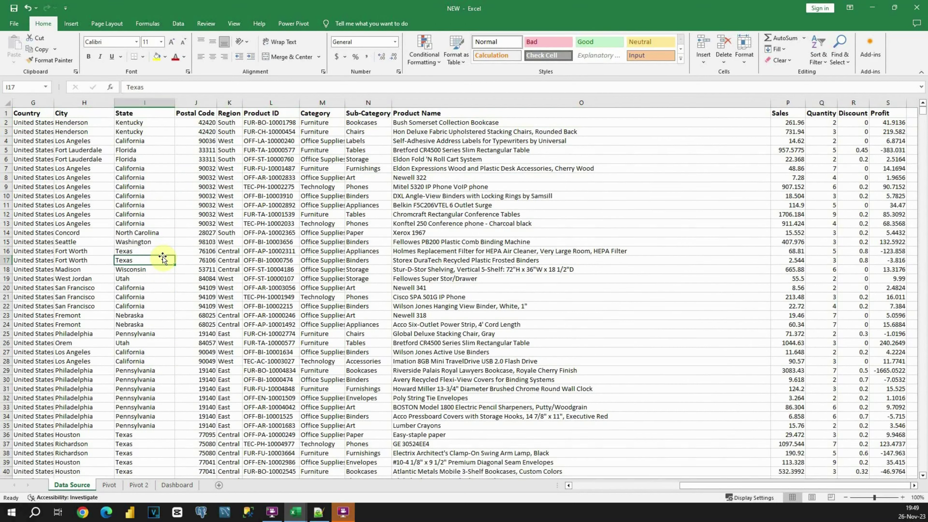
{"action": "key", "text": "ctrl+a"}
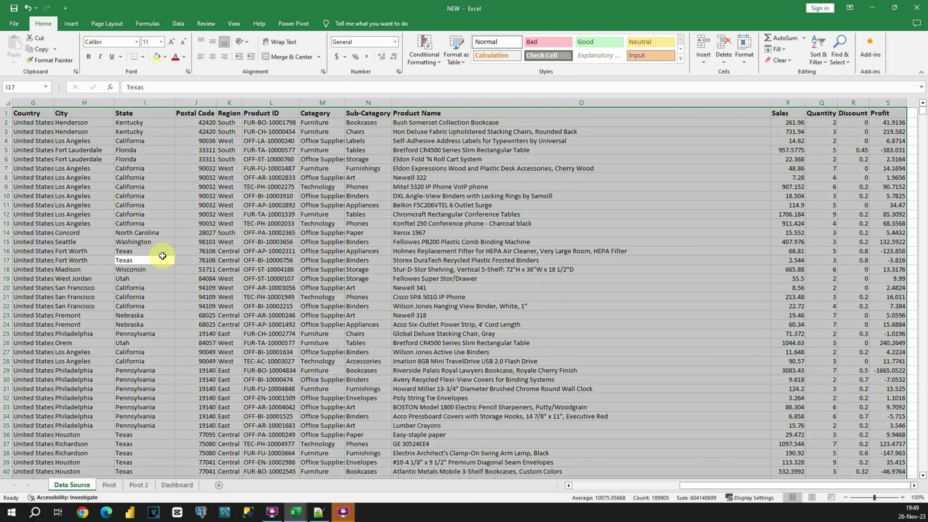
{"action": "left_click", "coordinate": [76, 24]}
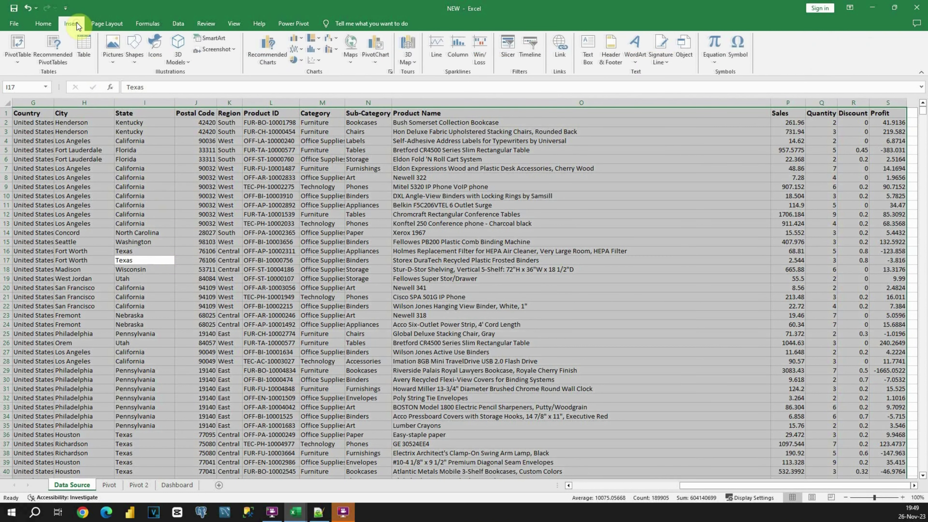
{"action": "left_click", "coordinate": [17, 45]}
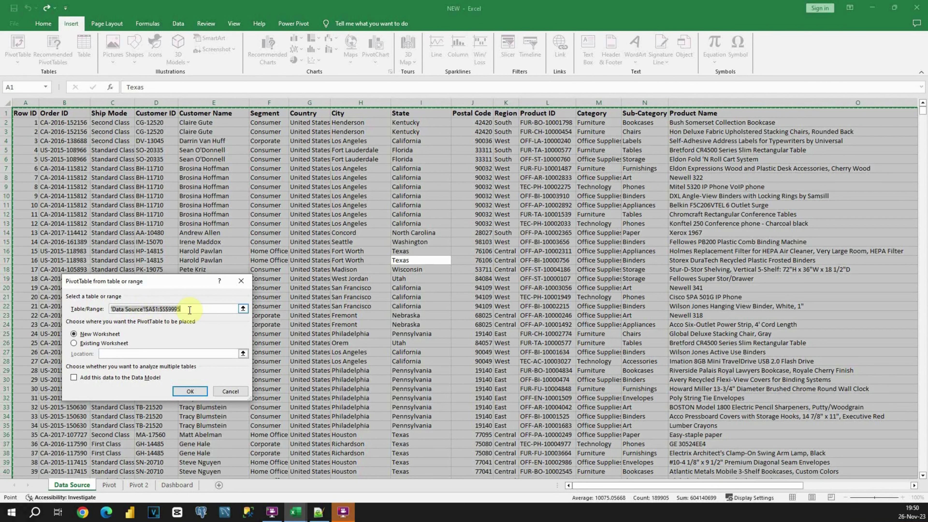
{"action": "left_click", "coordinate": [109, 309]}
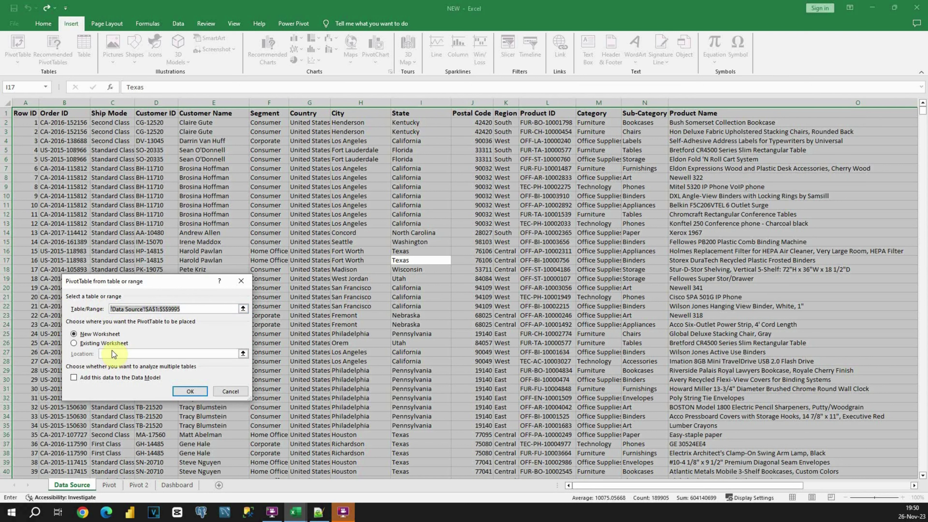
{"action": "left_click", "coordinate": [74, 343]}
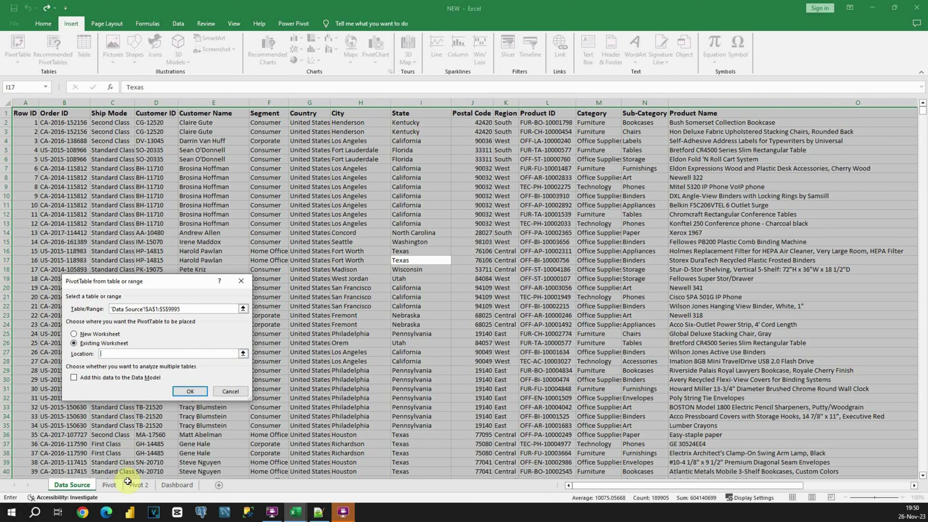
{"action": "left_click", "coordinate": [136, 485]}
{"action": "left_click", "coordinate": [54, 122]}
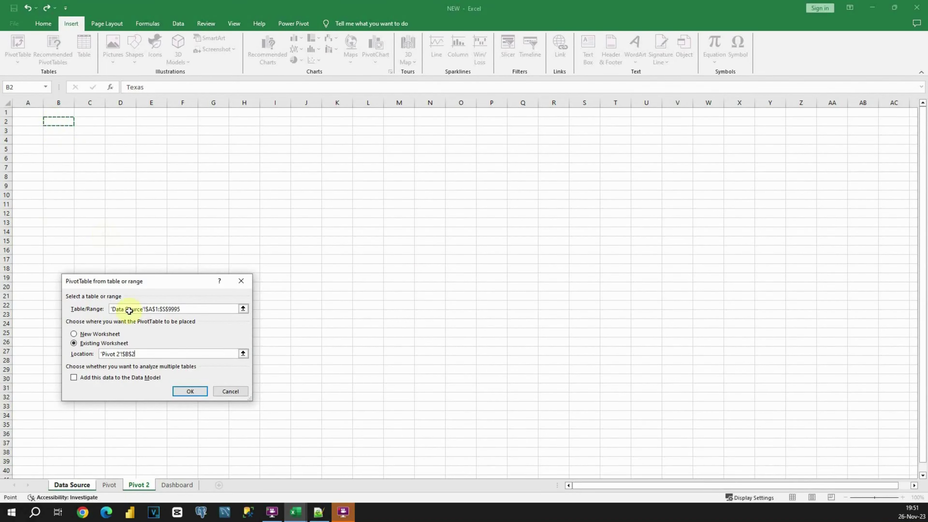
{"action": "left_click", "coordinate": [184, 390]}
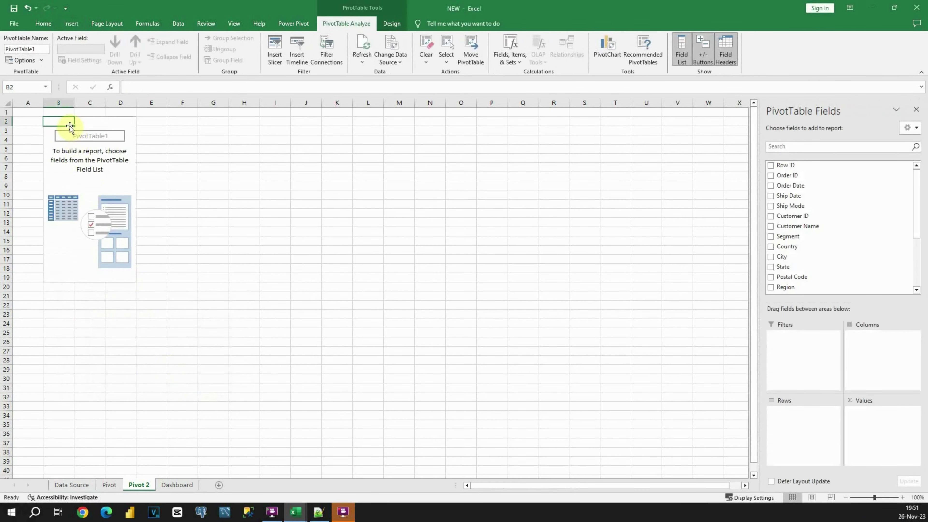
Build the PivotTable on Pivot 2 with Ship Mode as rows and the sum of Sales as values
{"action": "mouse_move", "coordinate": [69, 122]}
{"action": "left_mouse_down"}
{"action": "mouse_move", "coordinate": [105, 169]}
{"action": "mouse_move", "coordinate": [130, 278]}
{"action": "left_mouse_up"}
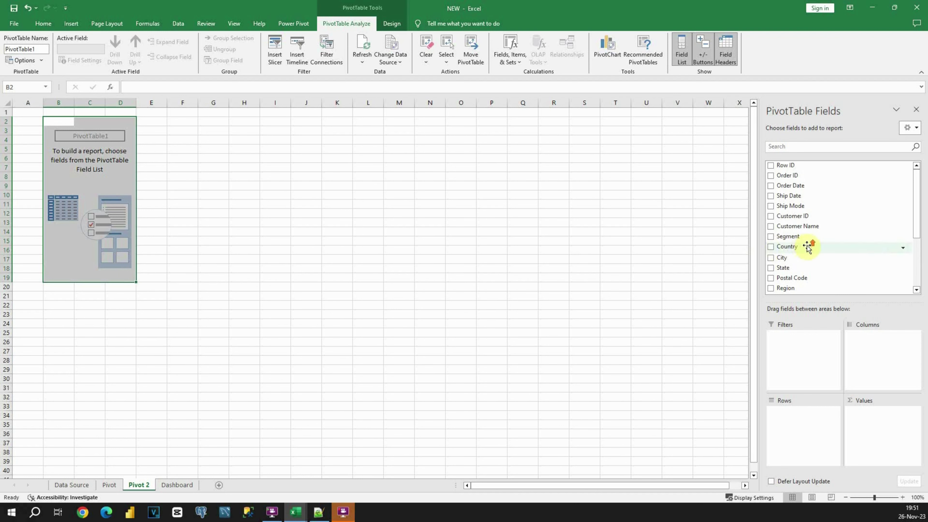
{"action": "left_click_drag", "start_coordinate": [810, 225], "coordinate": [806, 429]}
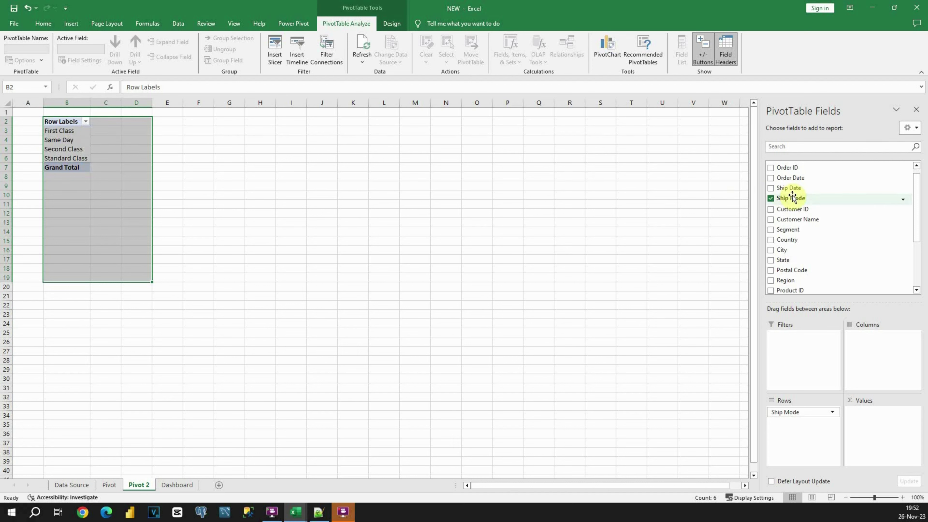
{"action": "scroll", "coordinate": [792, 198], "scroll_direction": "down", "scroll_amount": 3}
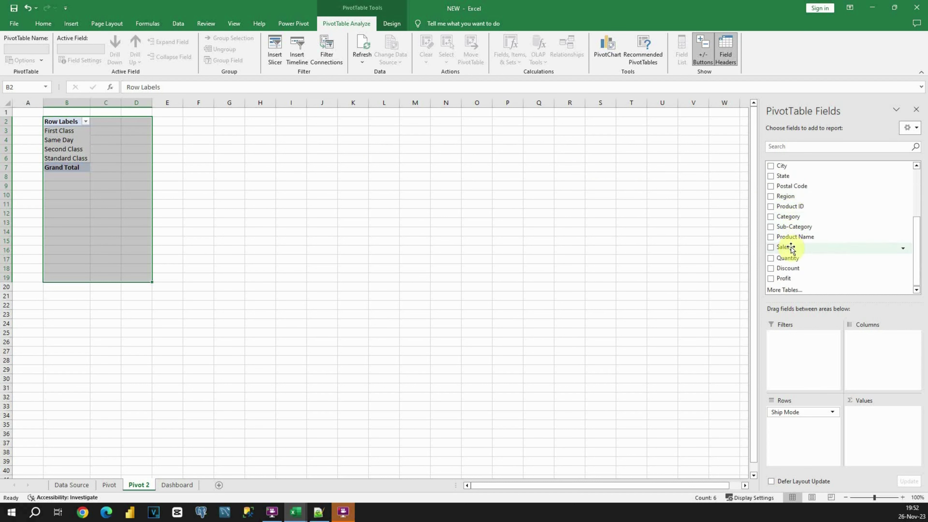
{"action": "left_click_drag", "start_coordinate": [790, 250], "coordinate": [872, 418]}
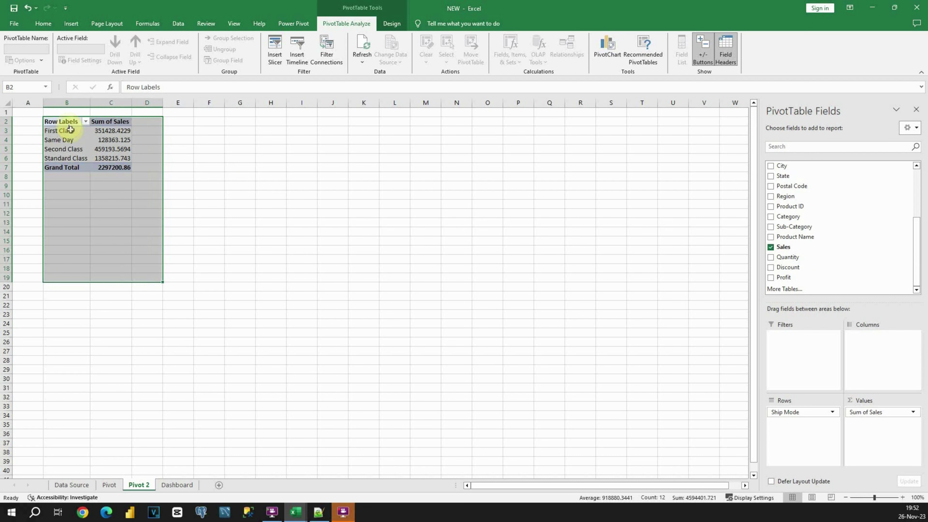
Sort the ship modes by sales from largest to smallest and apply the comma number style to the sales values, including the grand total
{"action": "left_click", "coordinate": [103, 140]}
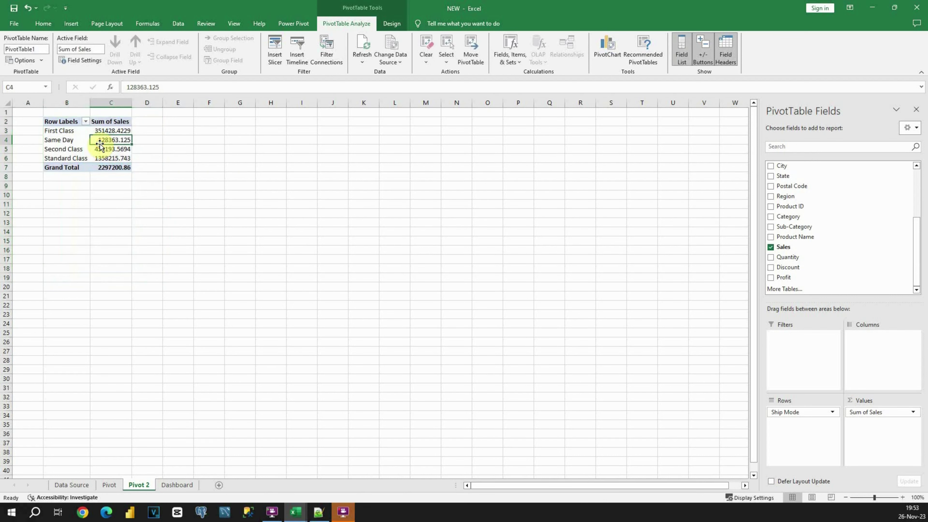
{"action": "left_click", "coordinate": [178, 23]}
{"action": "left_click", "coordinate": [280, 58]}
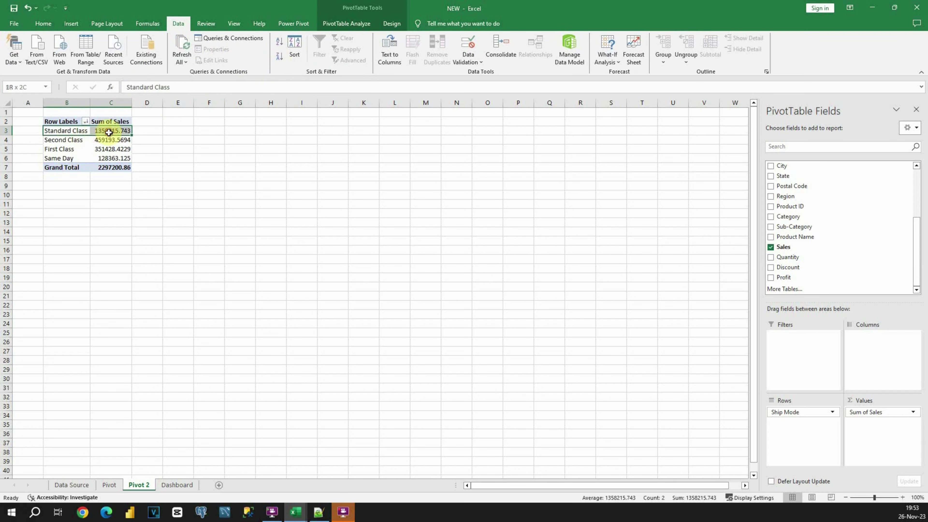
{"action": "left_click_drag", "start_coordinate": [114, 129], "coordinate": [115, 167]}
{"action": "left_click", "coordinate": [43, 24]}
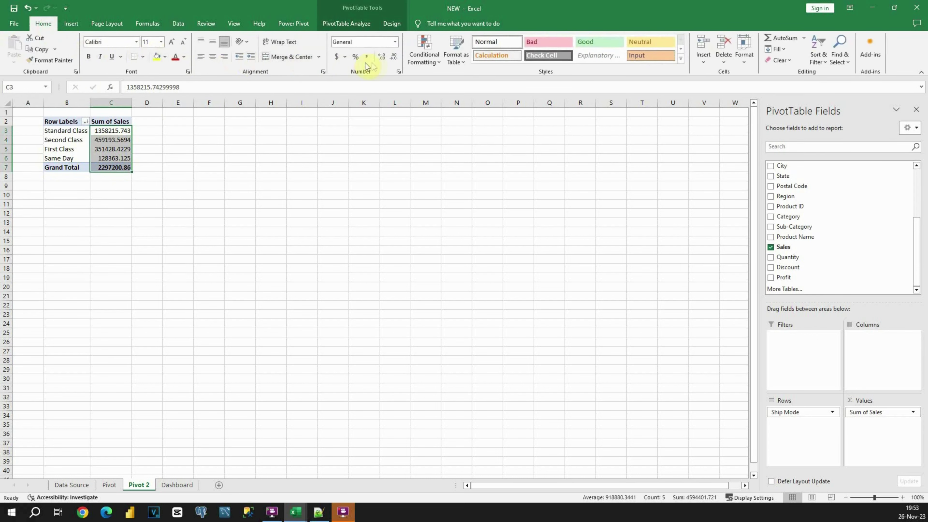
{"action": "left_click", "coordinate": [366, 56]}
Rename the PivotTable's value header as Sales and its row labels header as Ship Mode
{"action": "left_click", "coordinate": [109, 121]}
{"action": "type", "text": "Sales"}
{"action": "key", "text": "Return"}
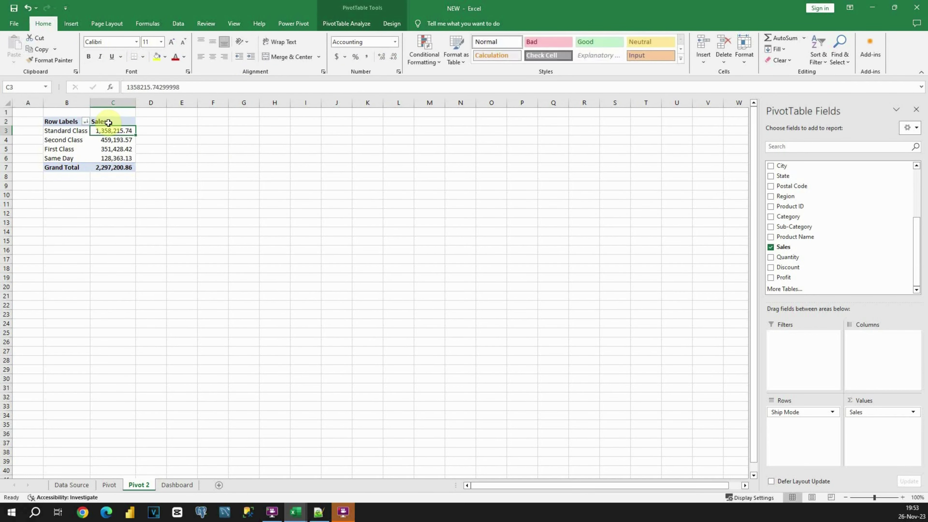
{"action": "left_click", "coordinate": [69, 121]}
{"action": "type", "text": "Ship Mode"}
{"action": "key", "text": "Return"}
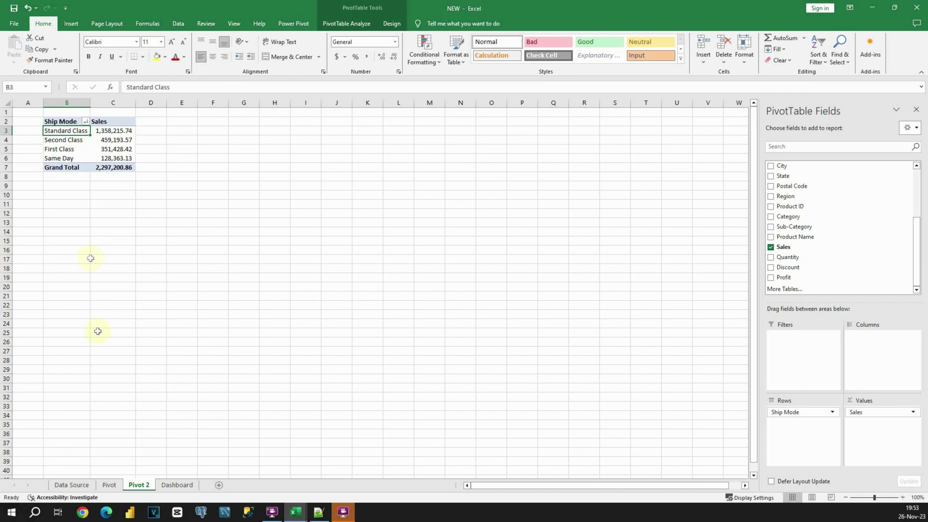
Duplicate the Ship Mode PivotTable on Pivot 2 into cell E2 and fit columns E and F to their contents
{"action": "left_click", "coordinate": [109, 484]}
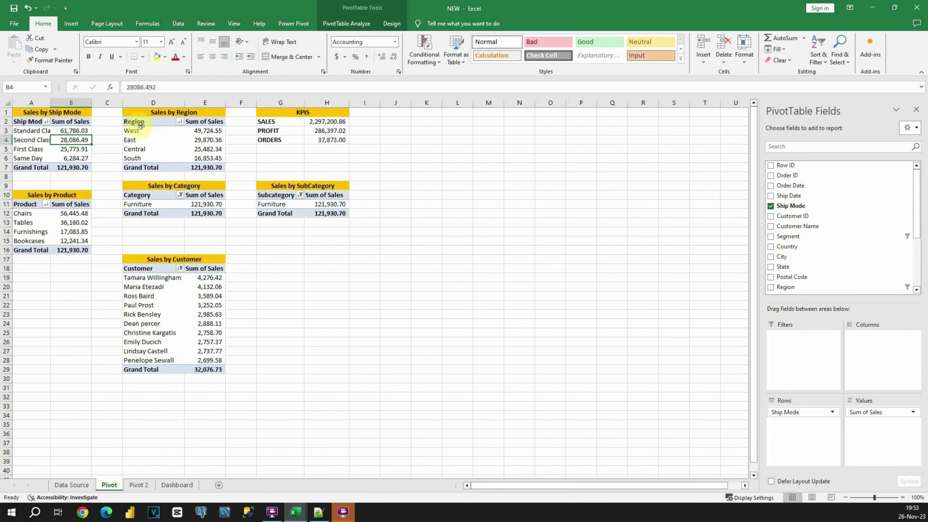
{"action": "left_click_drag", "start_coordinate": [136, 124], "coordinate": [216, 168]}
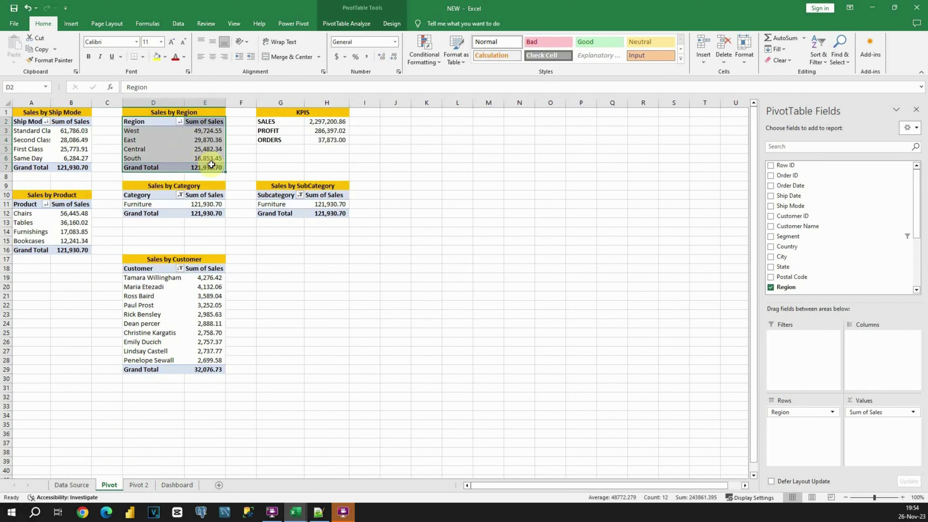
{"action": "left_click", "coordinate": [139, 484]}
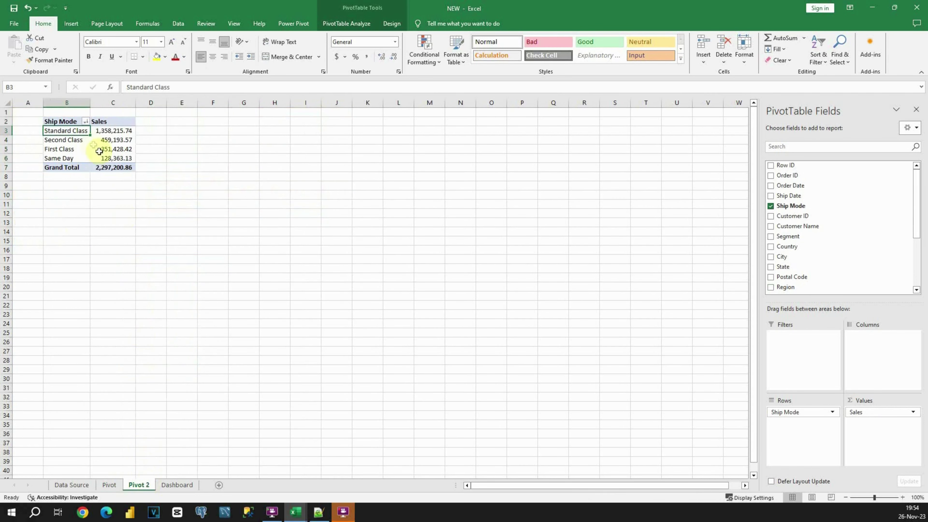
{"action": "left_click_drag", "start_coordinate": [65, 121], "coordinate": [117, 165]}
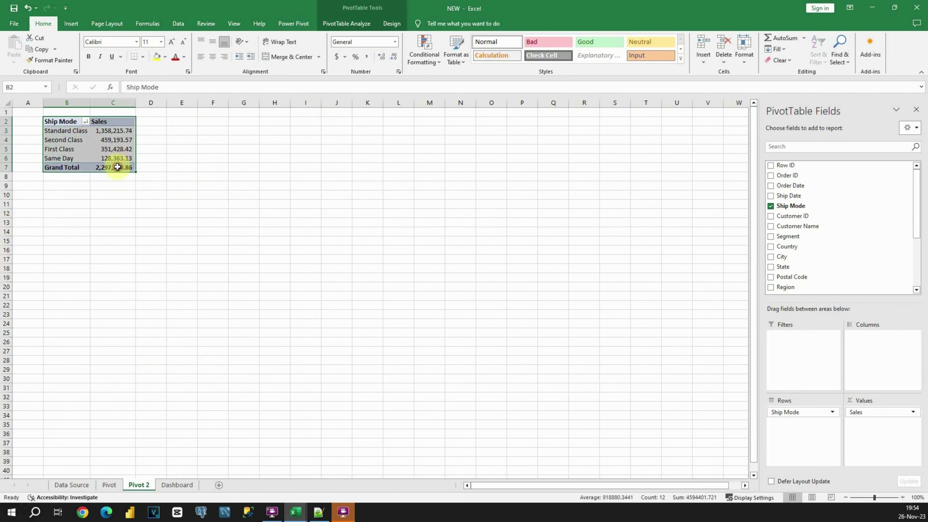
{"action": "key", "text": "ctrl+c"}
{"action": "left_click", "coordinate": [182, 122]}
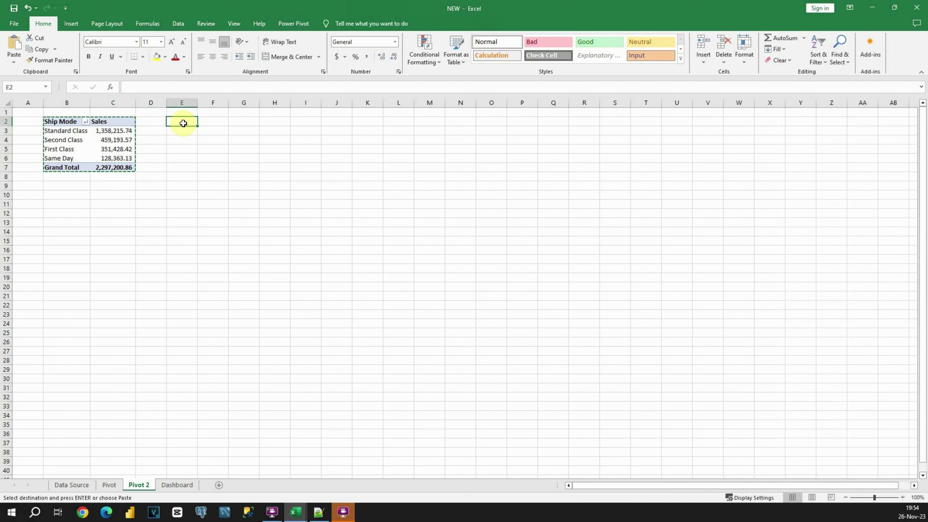
{"action": "key", "text": "ctrl+v"}
{"action": "double_click", "coordinate": [229, 103]}
{"action": "double_click", "coordinate": [198, 102]}
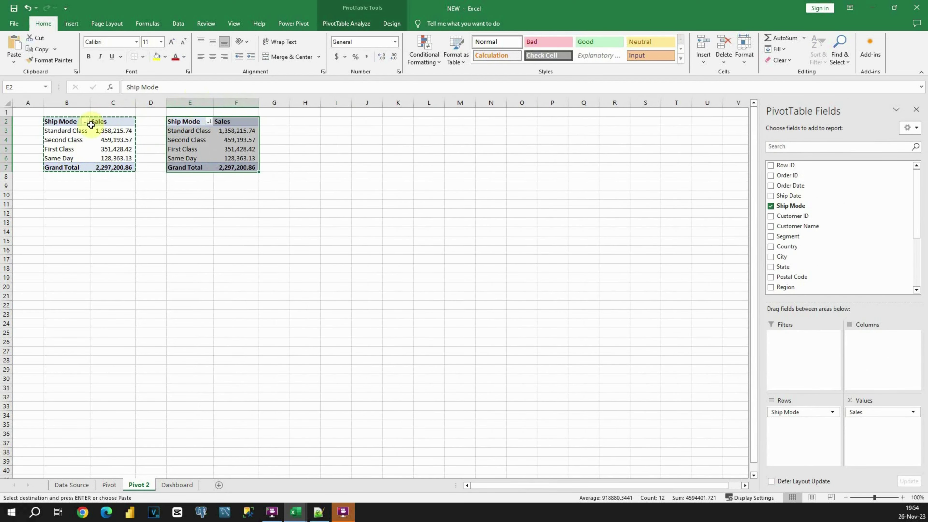
Replace Ship Mode with Region as the row field of the duplicated PivotTable on Pivot 2
{"action": "left_click_drag", "start_coordinate": [58, 121], "coordinate": [128, 167]}
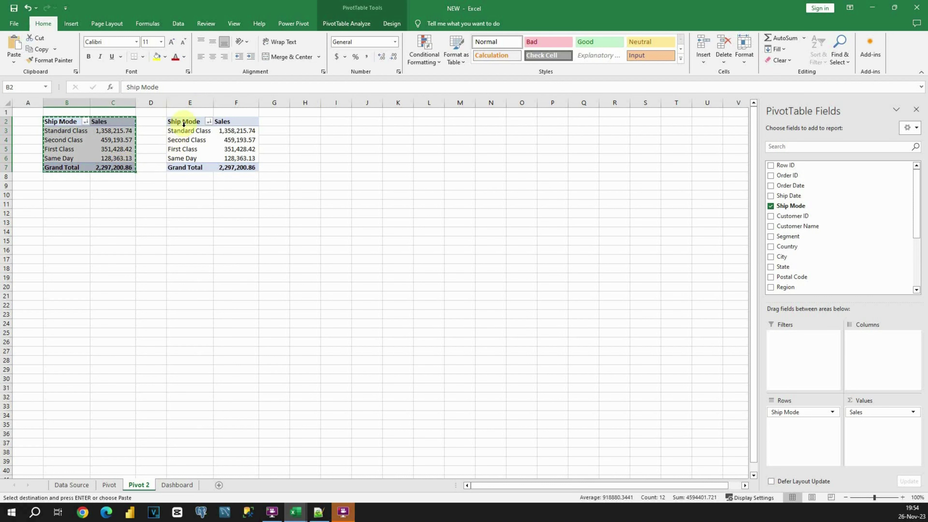
{"action": "left_click", "coordinate": [202, 140]}
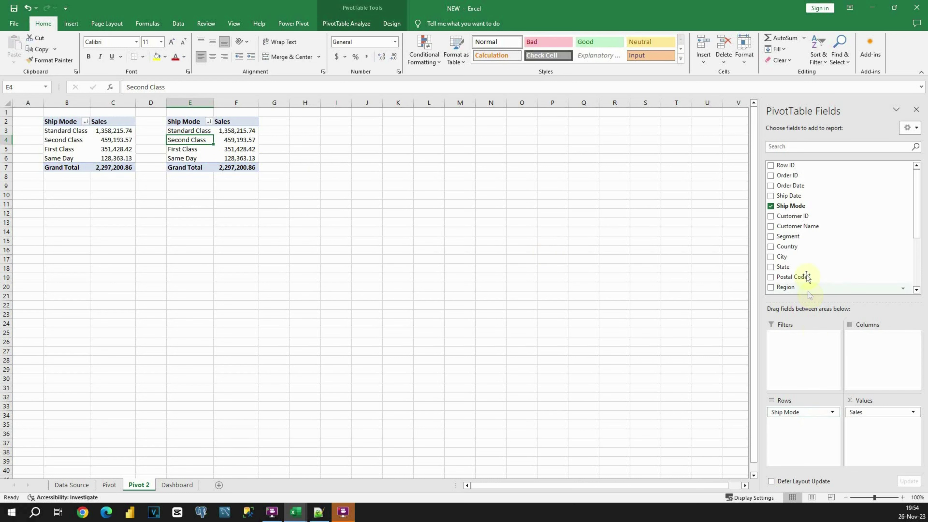
{"action": "left_click_drag", "start_coordinate": [789, 287], "coordinate": [651, 367]}
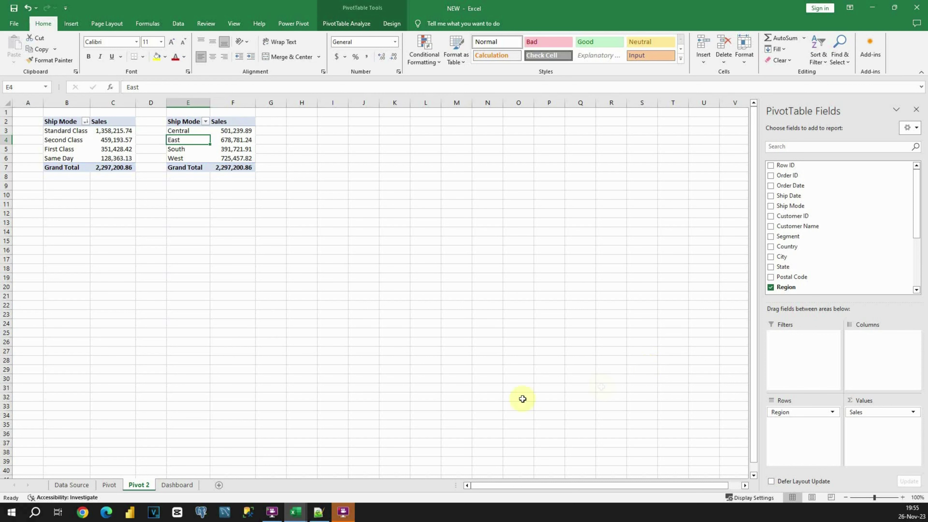
On the Pivot sheet, copy the Sales by Customer title and PivotTable and paste the duplicate at cell G17
{"action": "left_click", "coordinate": [109, 485]}
{"action": "left_click", "coordinate": [161, 306]}
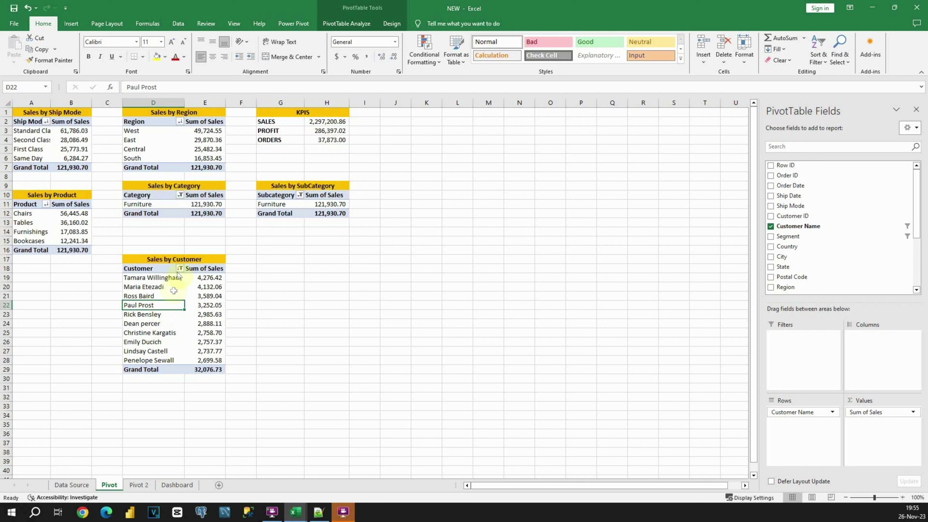
{"action": "left_click_drag", "start_coordinate": [161, 260], "coordinate": [208, 373]}
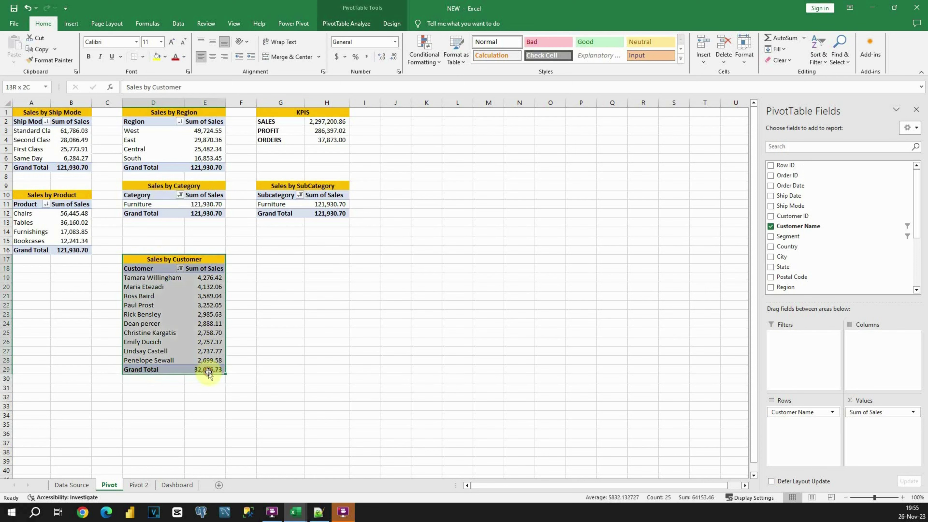
{"action": "key", "text": "ctrl+c"}
{"action": "left_click", "coordinate": [288, 260]}
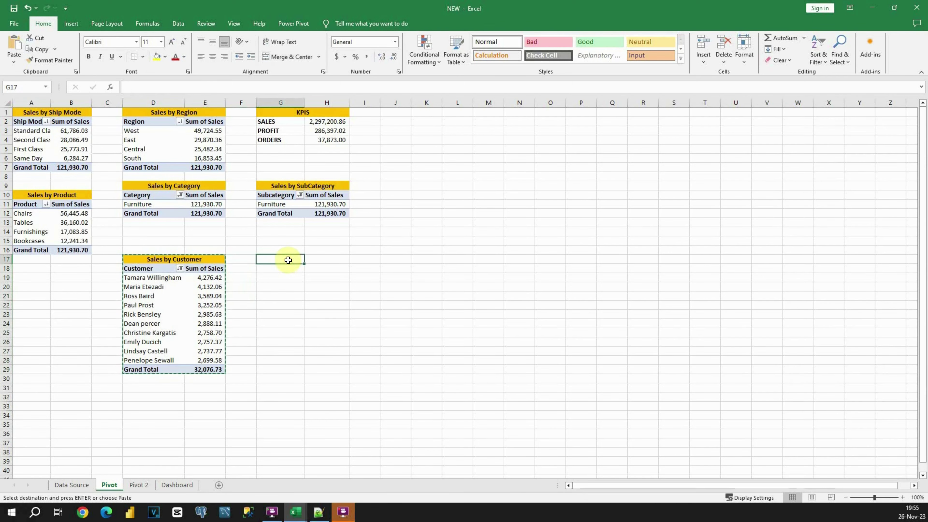
{"action": "key", "text": "ctrl+v"}
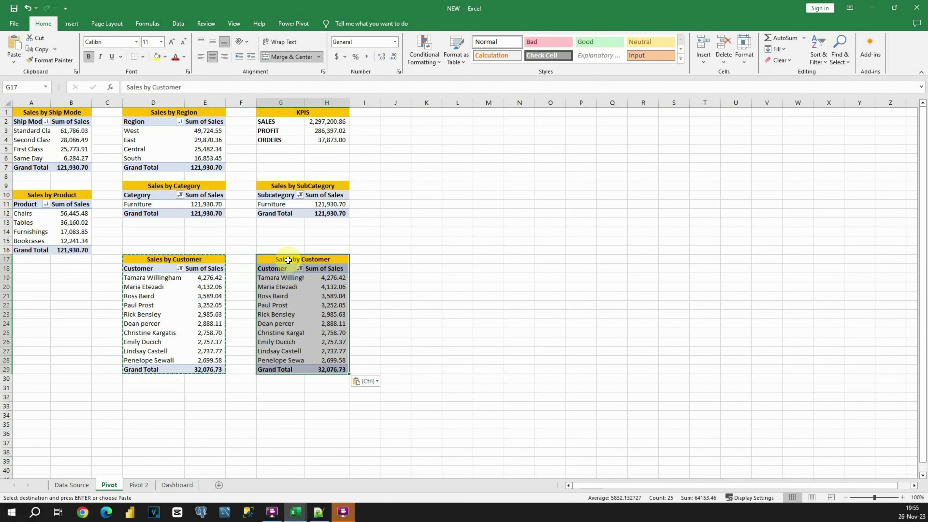
{"action": "left_click", "coordinate": [292, 286]}
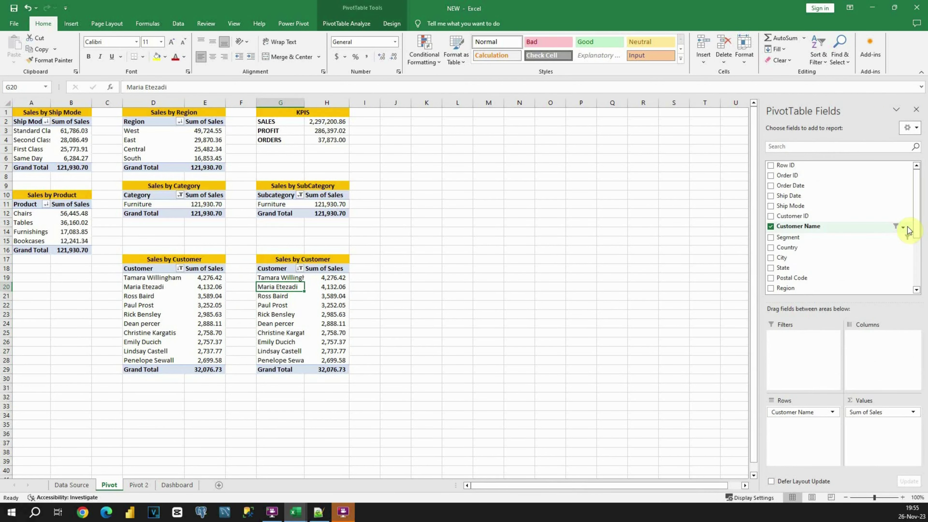
Clear the filters of the Segment and Category slicers on the Dashboard sheet
{"action": "left_click", "coordinate": [177, 485]}
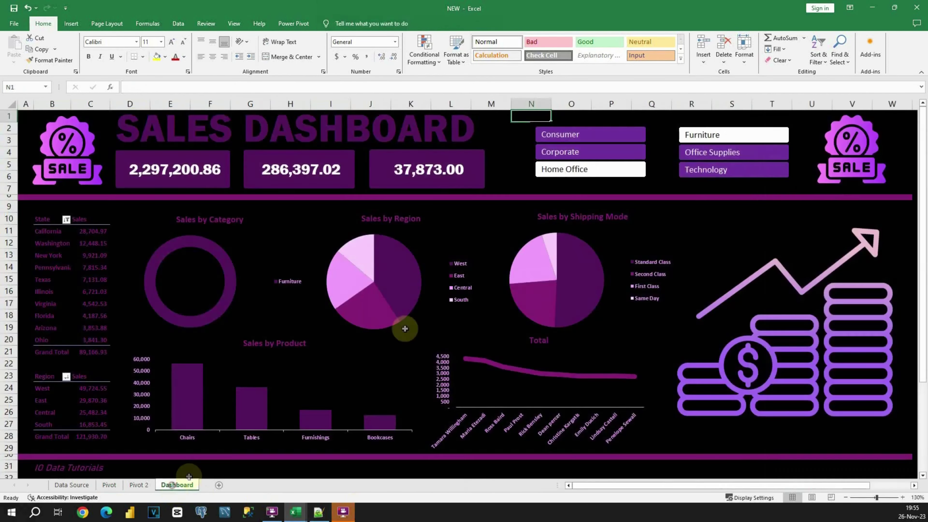
{"action": "left_click", "coordinate": [631, 169]}
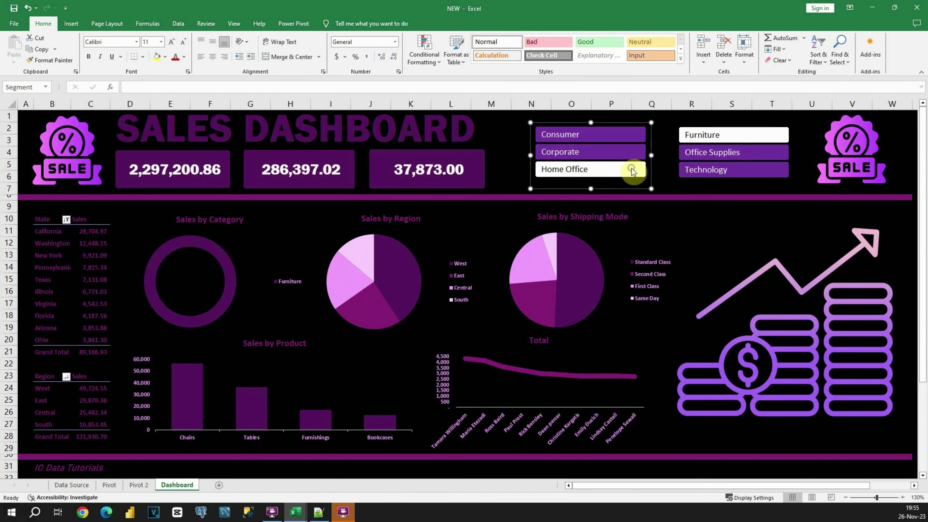
{"action": "right_click", "coordinate": [725, 173]}
{"action": "left_click", "coordinate": [741, 262]}
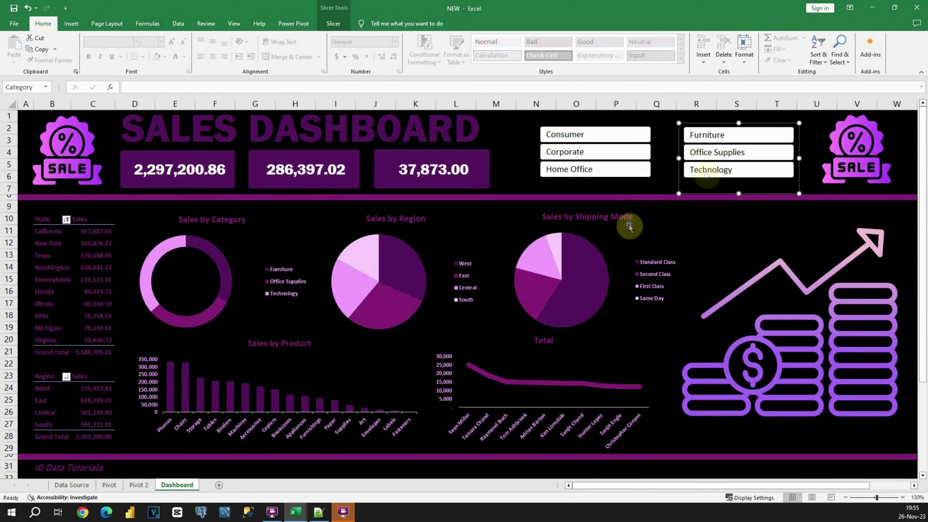
In the duplicated customer PivotTable on the Pivot sheet, replace Customer Name with City as the row field
{"action": "left_click", "coordinate": [110, 484]}
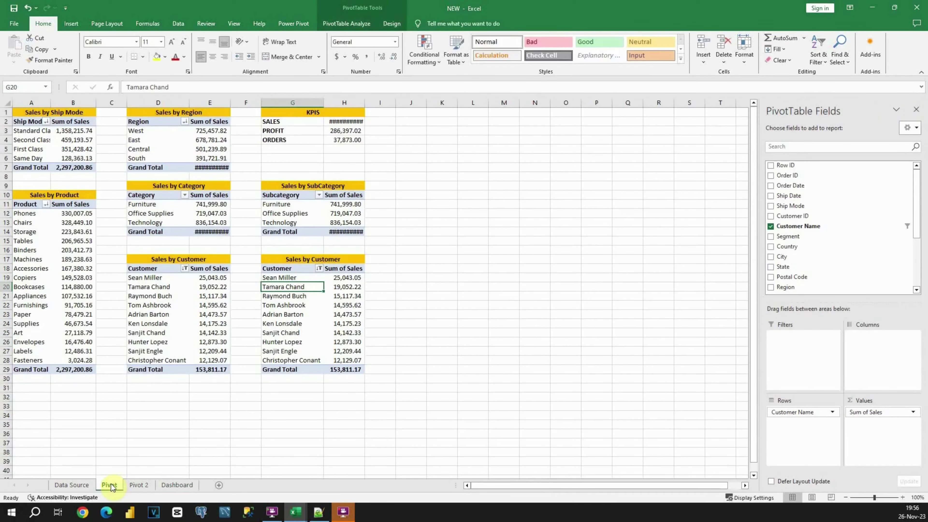
{"action": "left_click", "coordinate": [284, 324]}
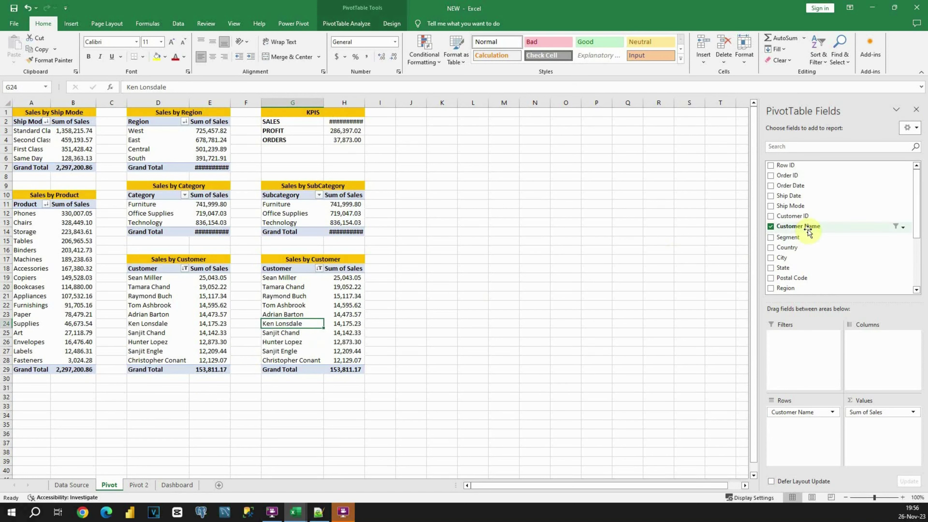
{"action": "left_click_drag", "start_coordinate": [800, 412], "coordinate": [705, 354]}
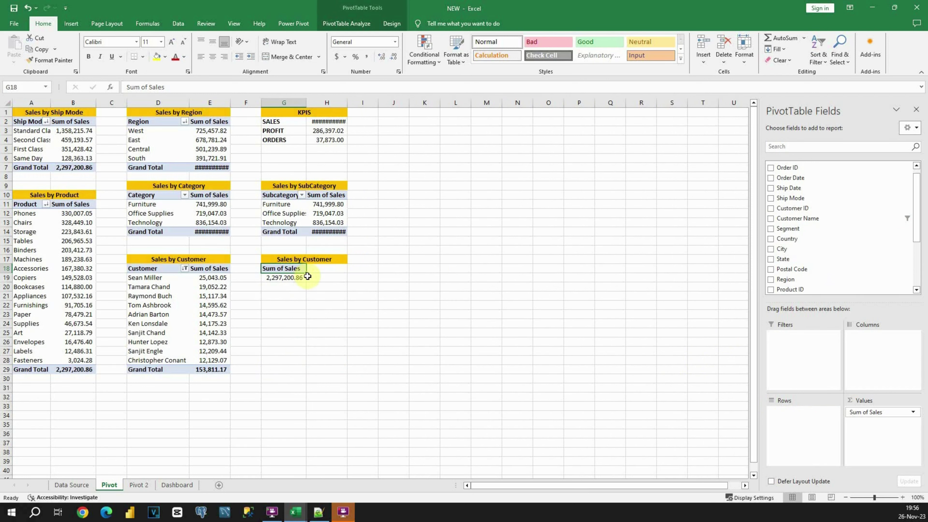
{"action": "left_click_drag", "start_coordinate": [785, 249], "coordinate": [790, 415]}
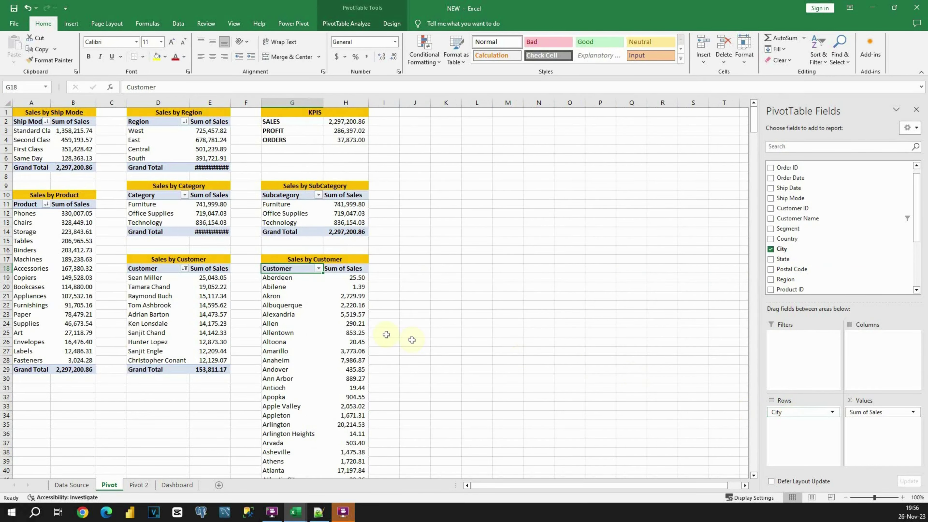
Sort the cities in the duplicated PivotTable by sales from largest to smallest
{"action": "scroll", "coordinate": [306, 299], "scroll_direction": "down", "scroll_amount": 8}
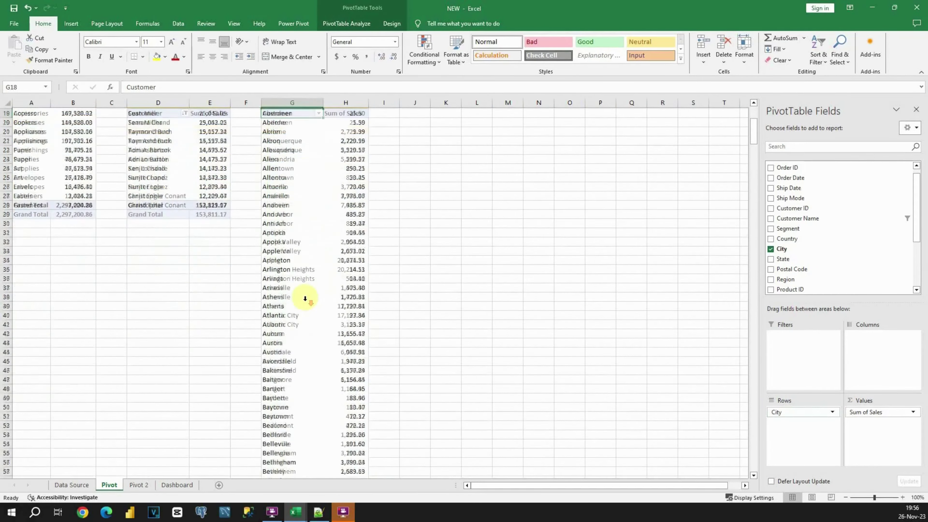
{"action": "scroll", "coordinate": [306, 299], "scroll_direction": "down", "scroll_amount": 20}
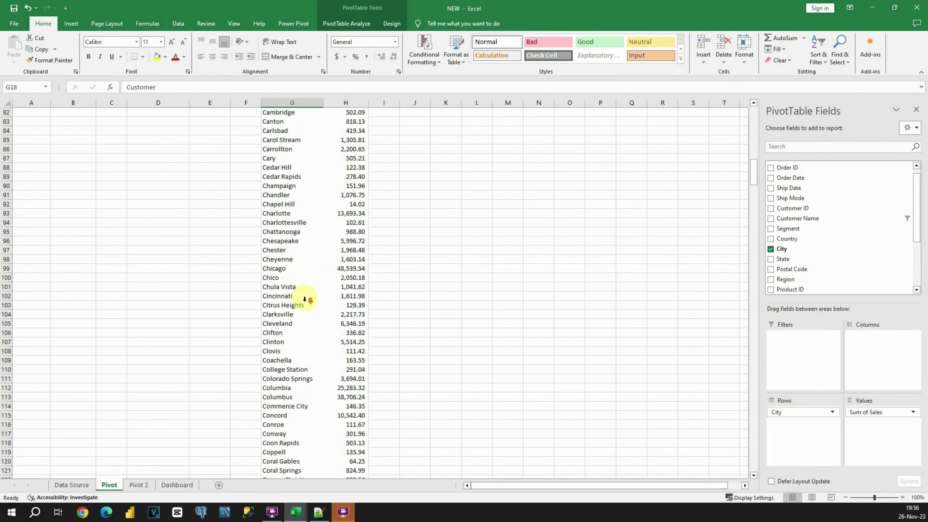
{"action": "scroll", "coordinate": [304, 299], "scroll_direction": "up", "scroll_amount": 20}
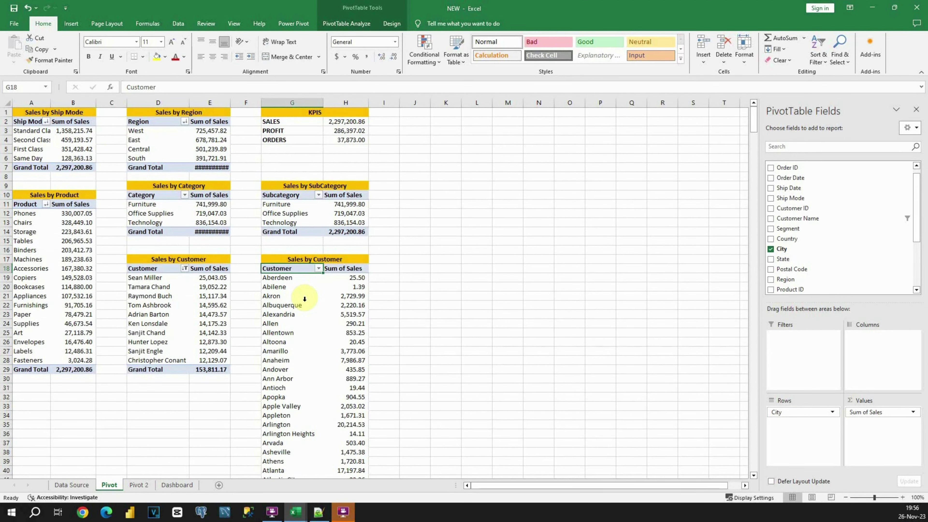
{"action": "left_click", "coordinate": [349, 305]}
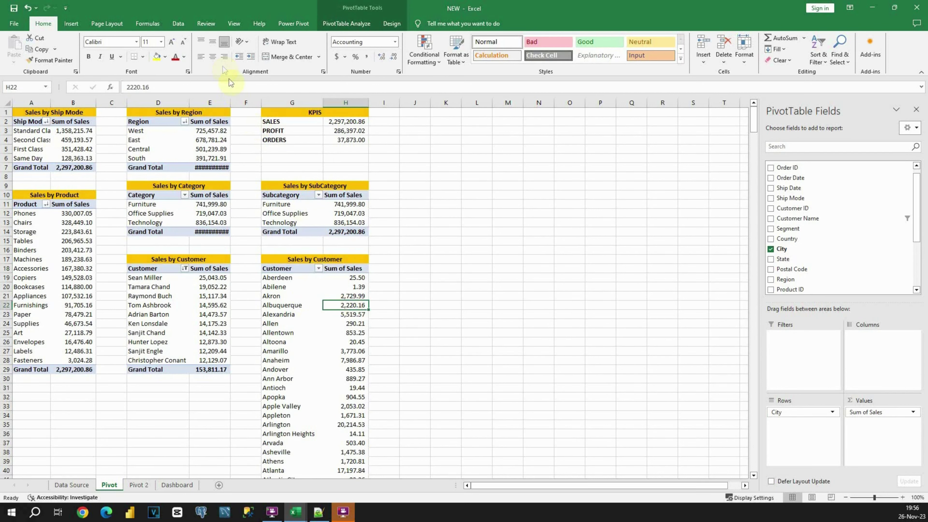
{"action": "left_click", "coordinate": [178, 24]}
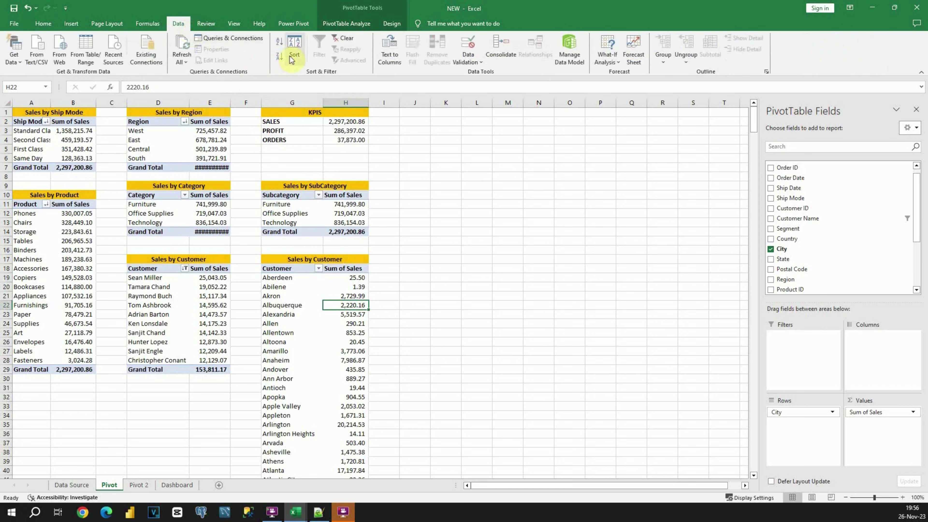
{"action": "left_click", "coordinate": [280, 57]}
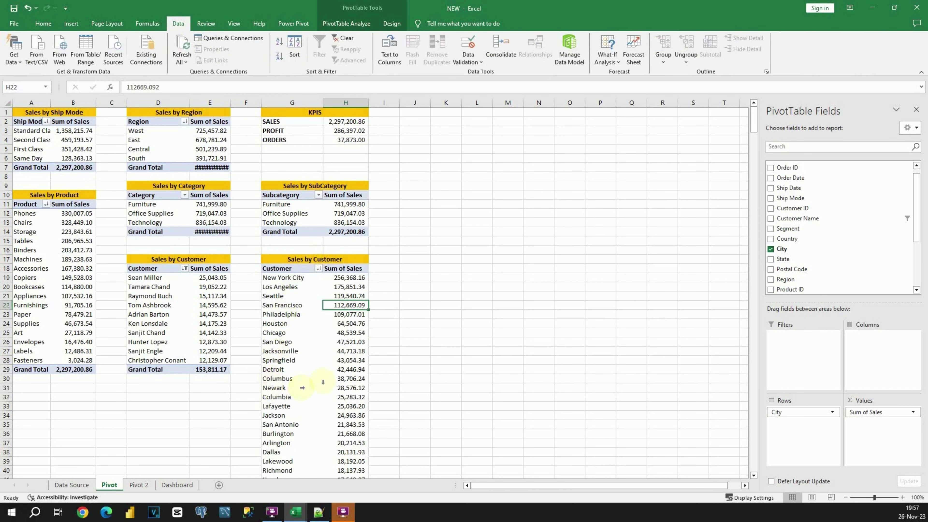
Filter the city PivotTable to the top 10 items by Sum of Sales and select the filtered cities with their values
{"action": "left_click", "coordinate": [345, 296]}
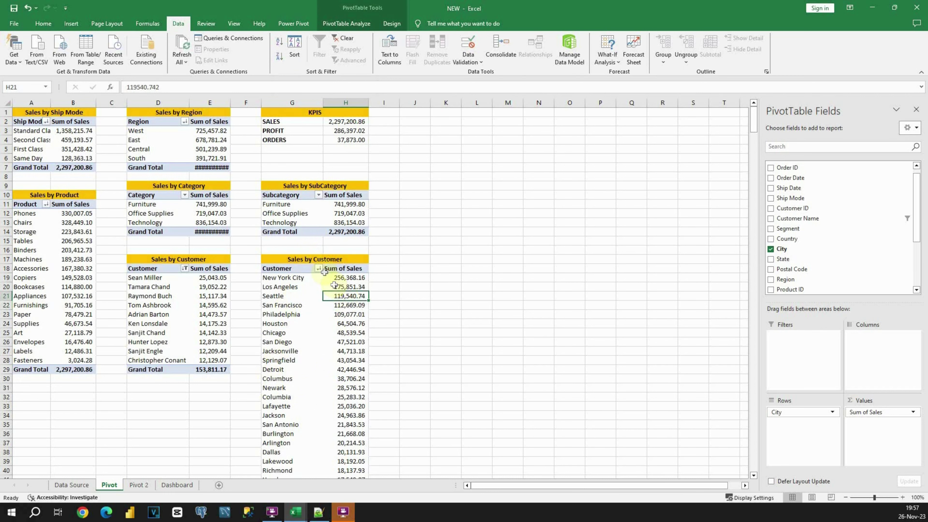
{"action": "left_click", "coordinate": [318, 269]}
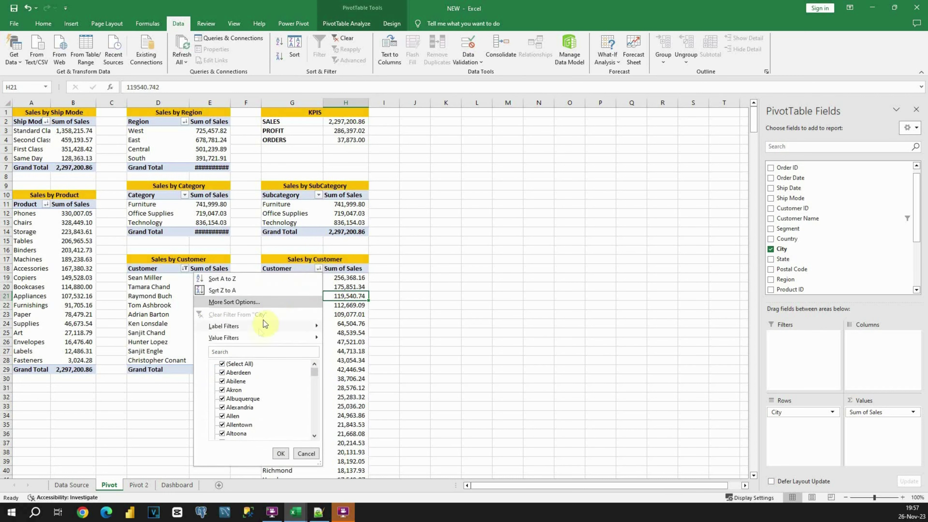
{"action": "mouse_move", "coordinate": [246, 337]}
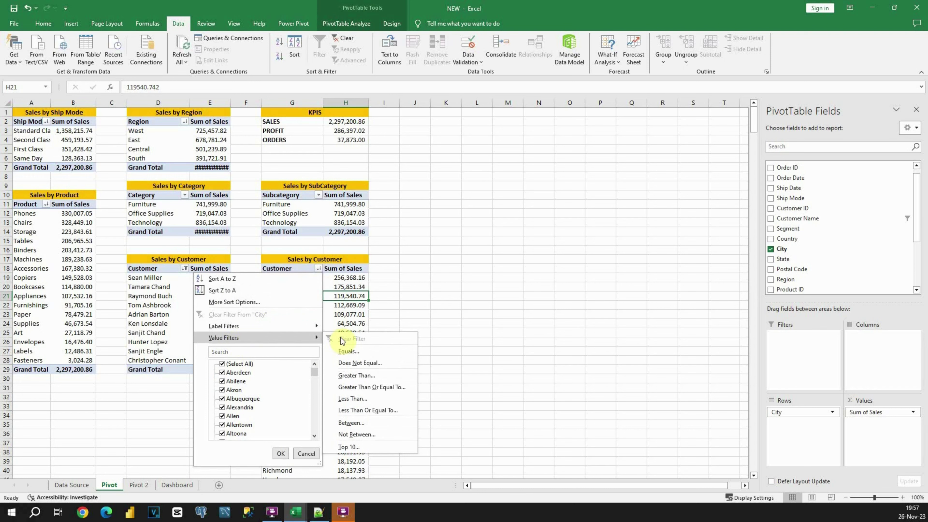
{"action": "left_click", "coordinate": [356, 449]}
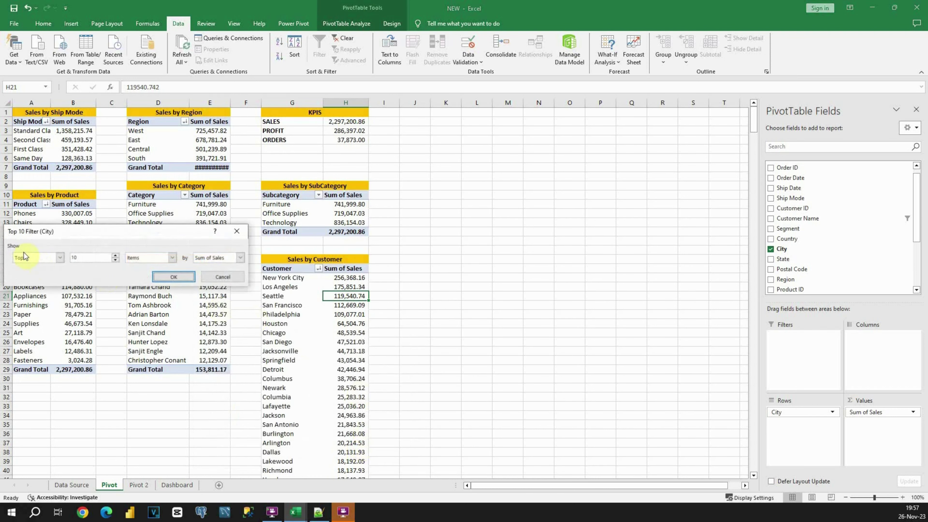
{"action": "left_click", "coordinate": [27, 257]}
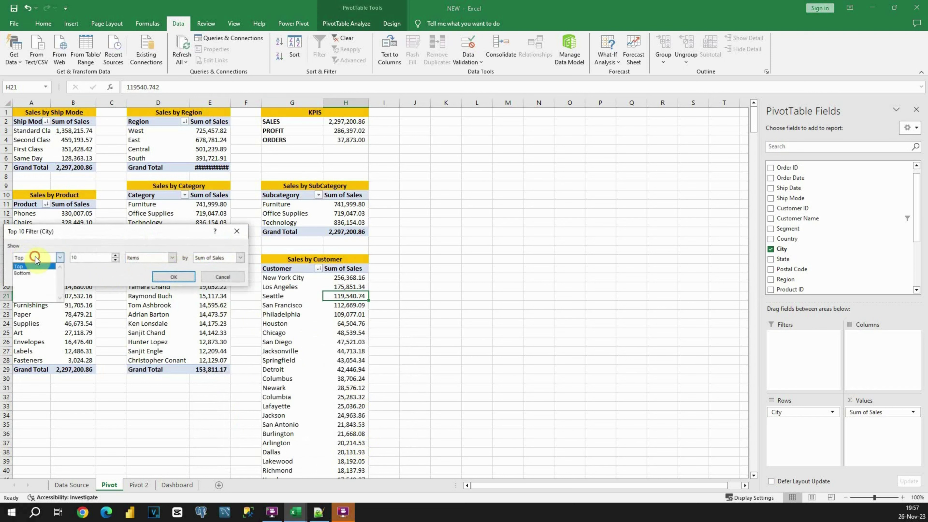
{"action": "left_click", "coordinate": [27, 266]}
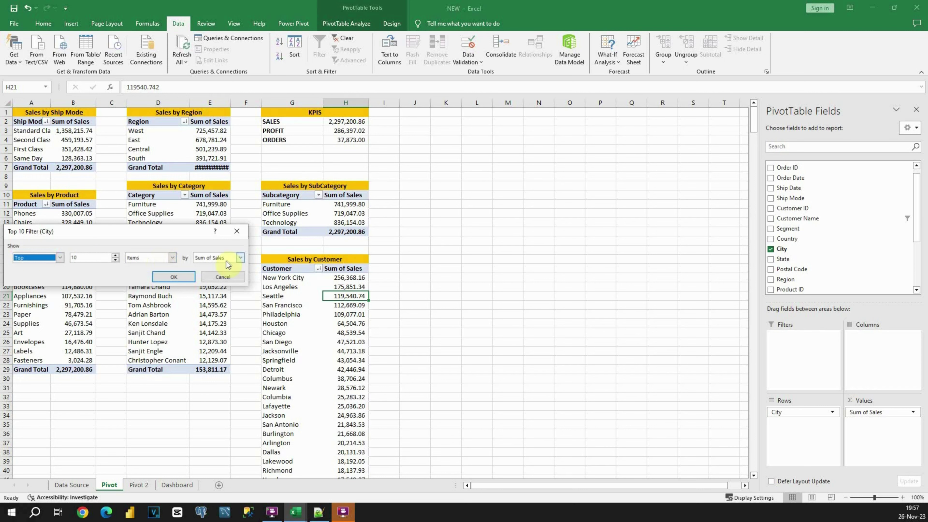
{"action": "left_click", "coordinate": [175, 278]}
{"action": "left_click", "coordinate": [274, 279]}
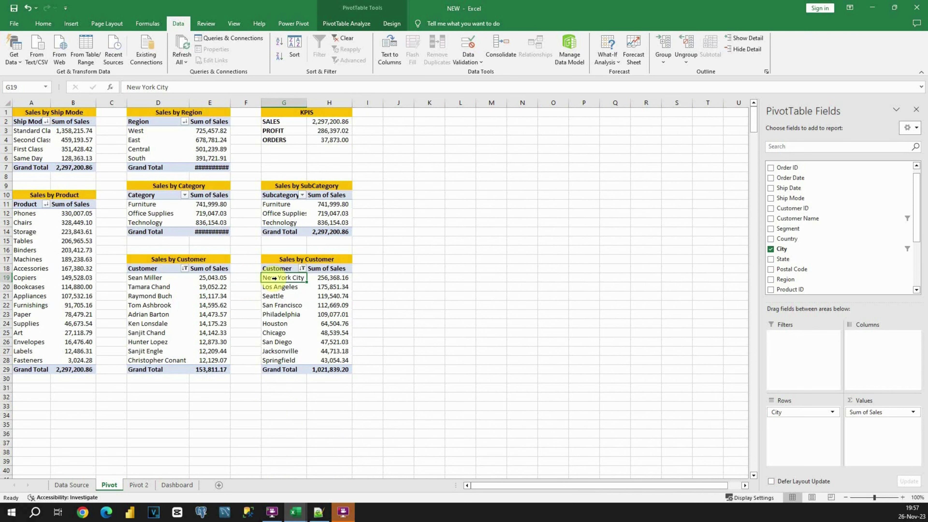
{"action": "left_click_drag", "start_coordinate": [274, 279], "coordinate": [329, 368]}
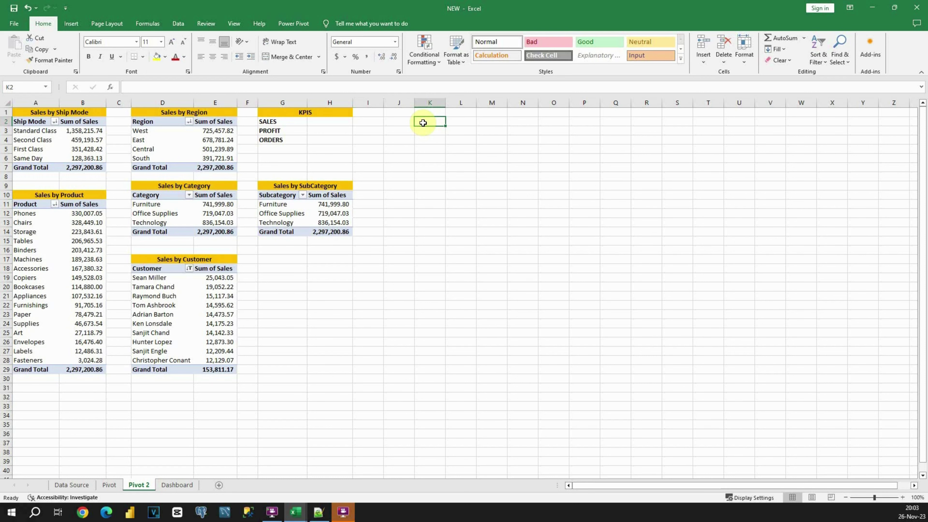
In the SALES KPI cell H2 of the Pivot 2 sheet, enter a SUM of the Data Source sheet's Sales column (P:P)
{"action": "left_click_drag", "start_coordinate": [267, 121], "coordinate": [319, 136]}
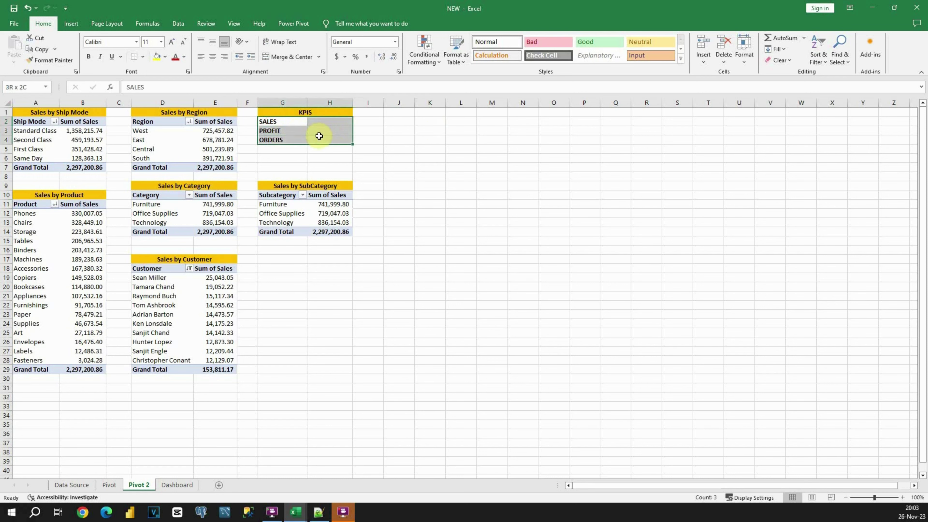
{"action": "left_click", "coordinate": [326, 121]}
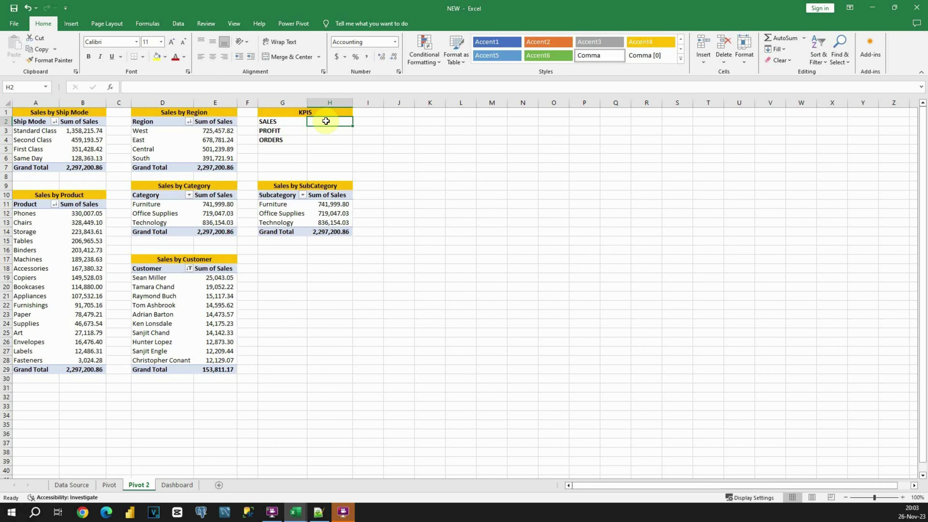
{"action": "type", "text": "="}
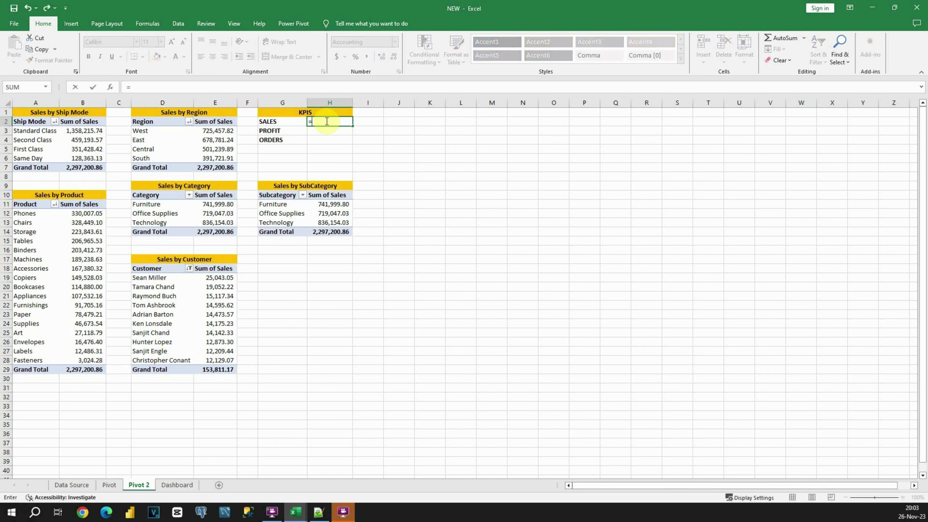
{"action": "type", "text": "SUM("}
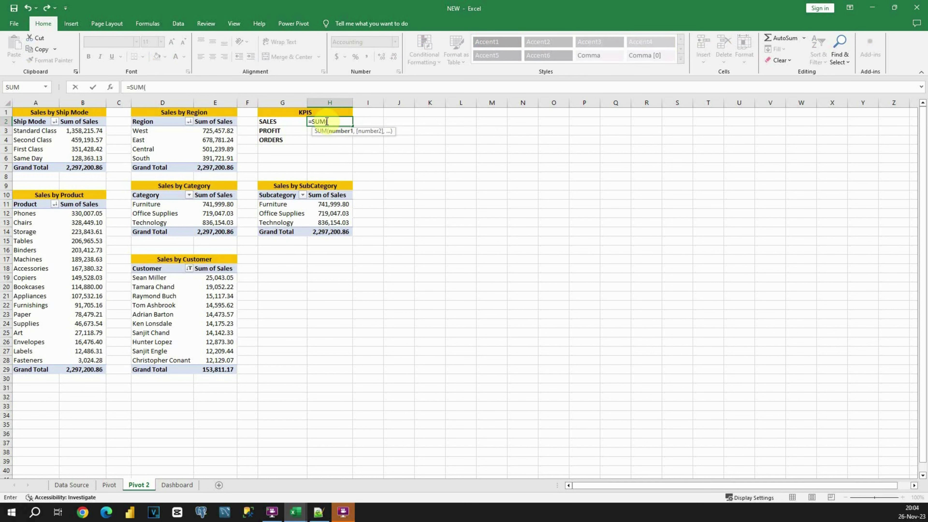
{"action": "left_click", "coordinate": [65, 487]}
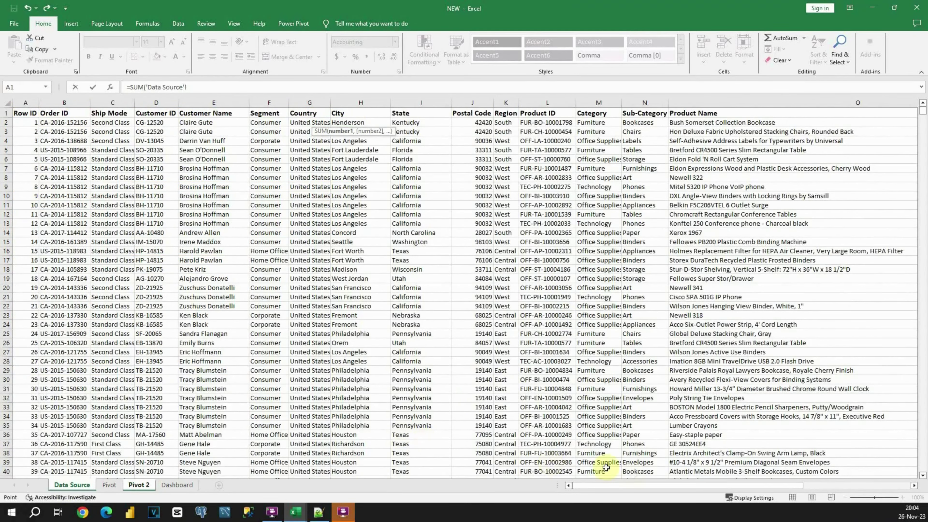
{"action": "left_click_drag", "start_coordinate": [651, 485], "coordinate": [764, 485]}
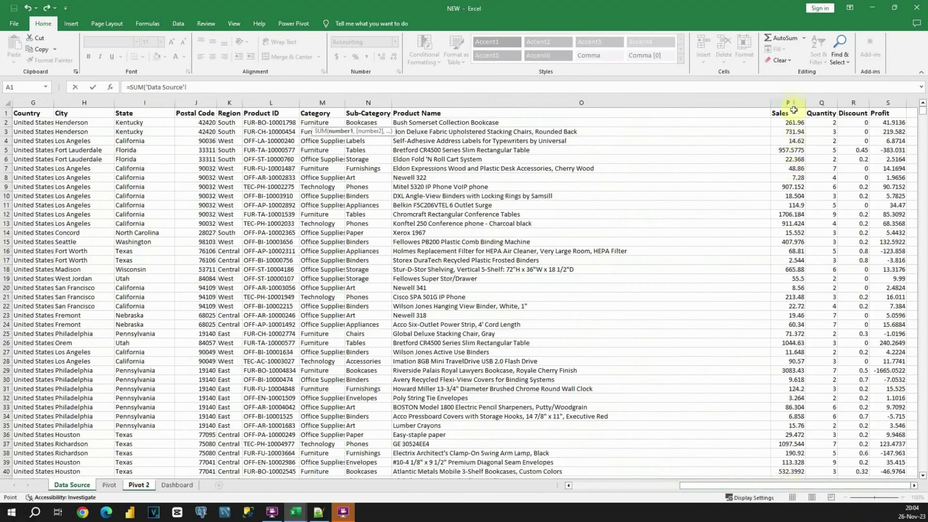
{"action": "left_click", "coordinate": [794, 102]}
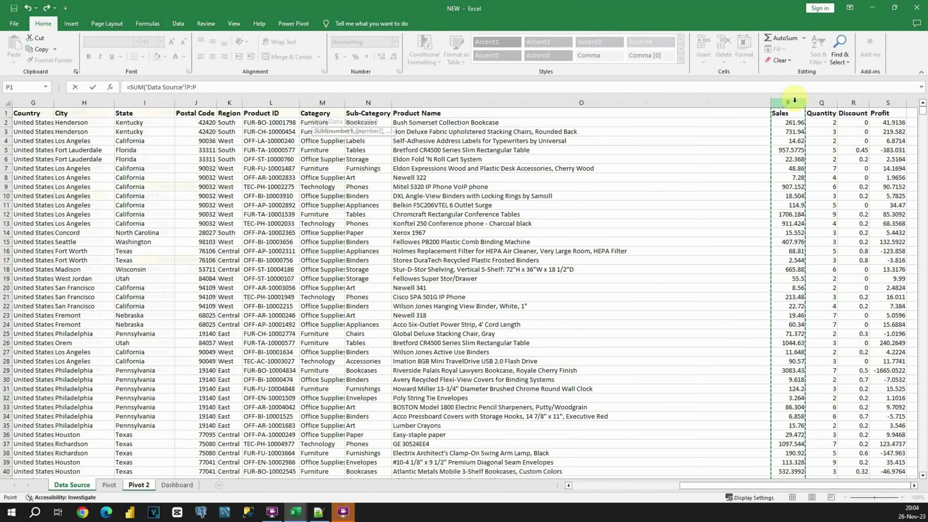
{"action": "key", "text": "Return"}
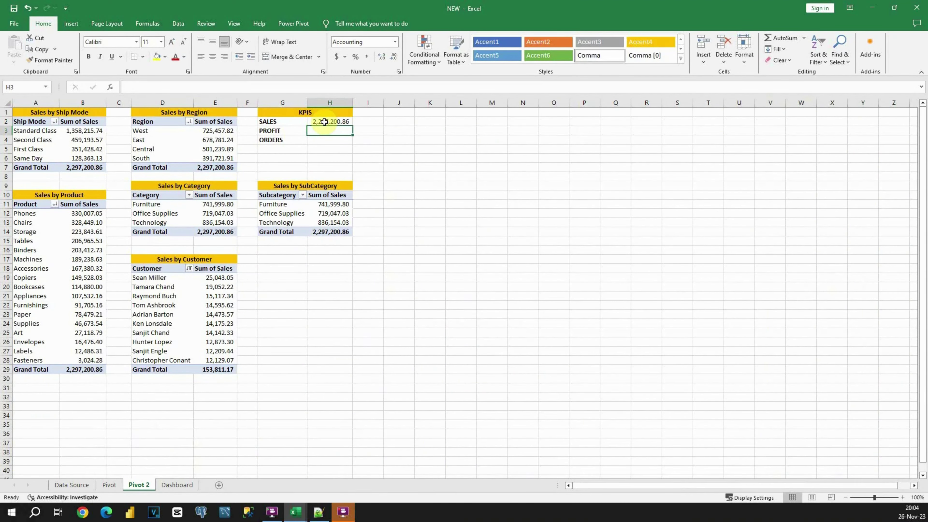
In the PROFIT KPI cell H3, enter a SUM of the Data Source sheet's Profit column (S:S)
{"action": "type", "text": "=SUM("}
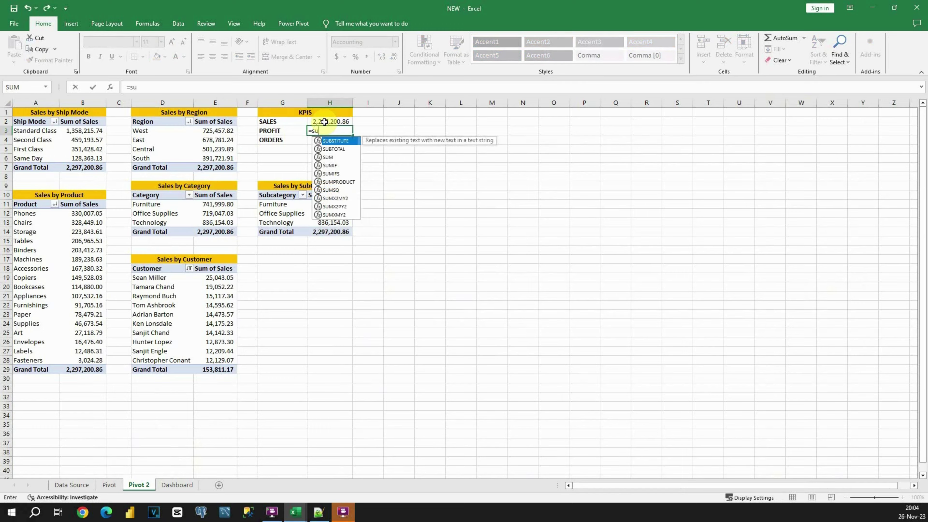
{"action": "left_click", "coordinate": [69, 485]}
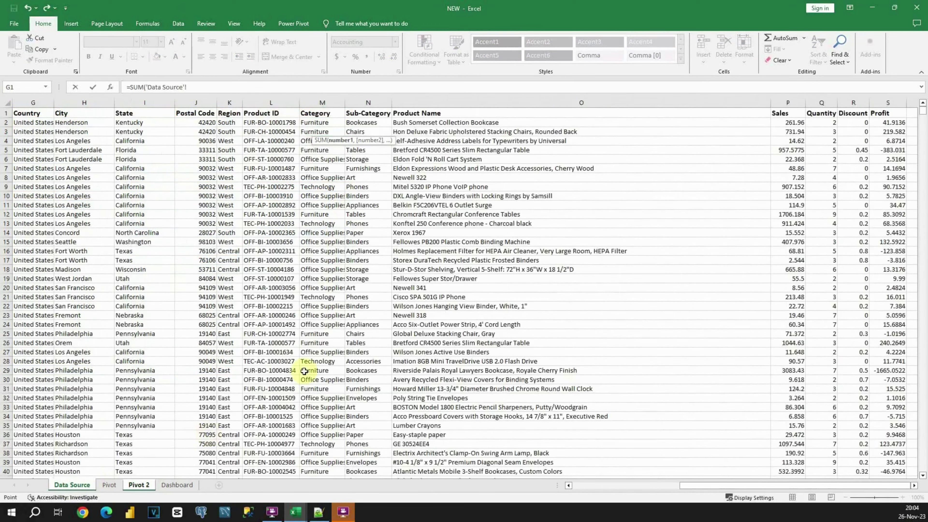
{"action": "left_click", "coordinate": [877, 102]}
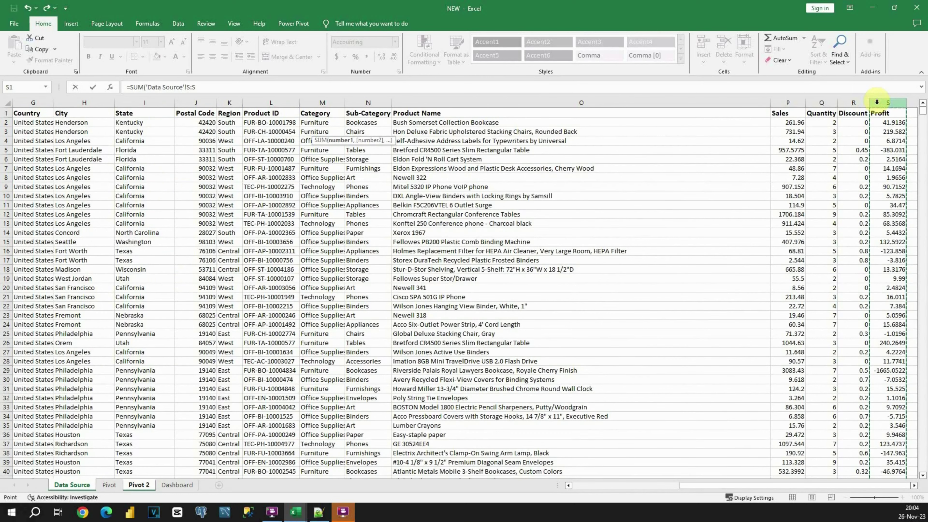
{"action": "key", "text": "Return"}
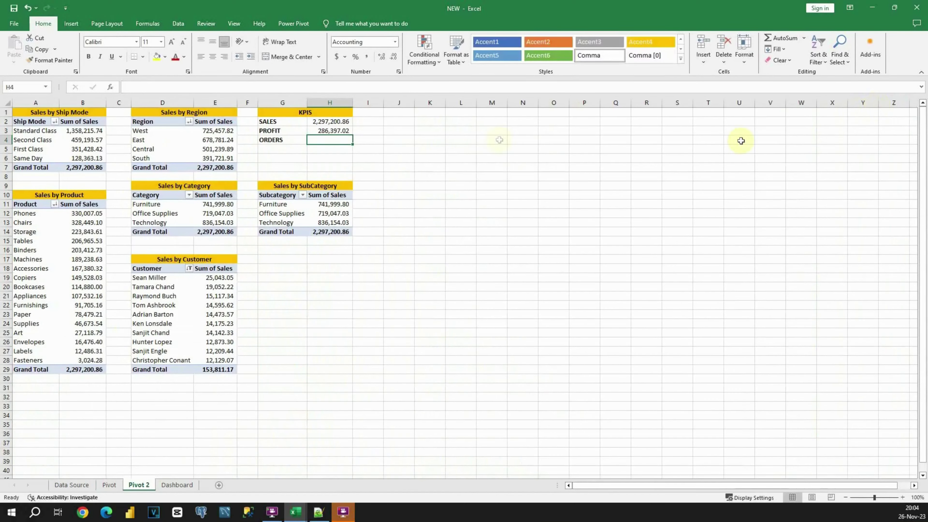
In the ORDERS KPI cell H4, enter a SUM of the Data Source sheet's Quantity column (Q:Q)
{"action": "type", "text": "=SUM("}
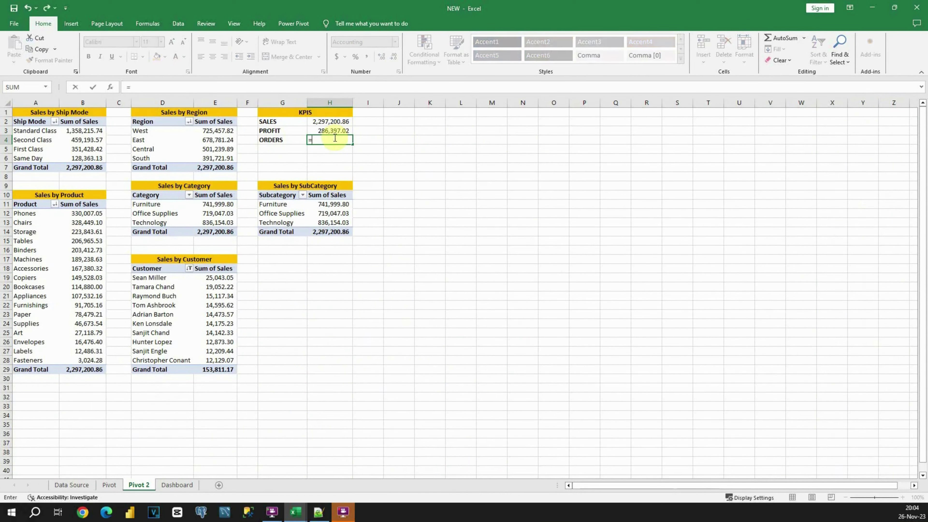
{"action": "left_click", "coordinate": [75, 484]}
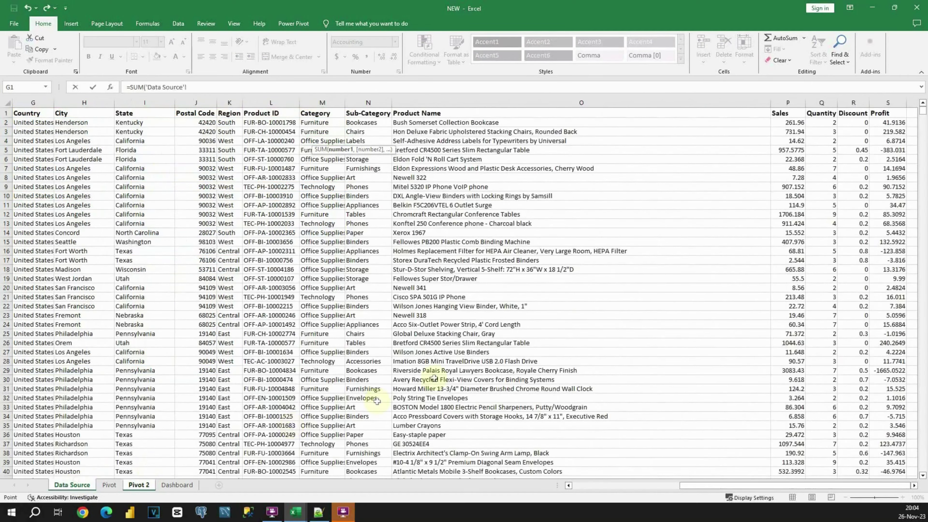
{"action": "left_click", "coordinate": [819, 102]}
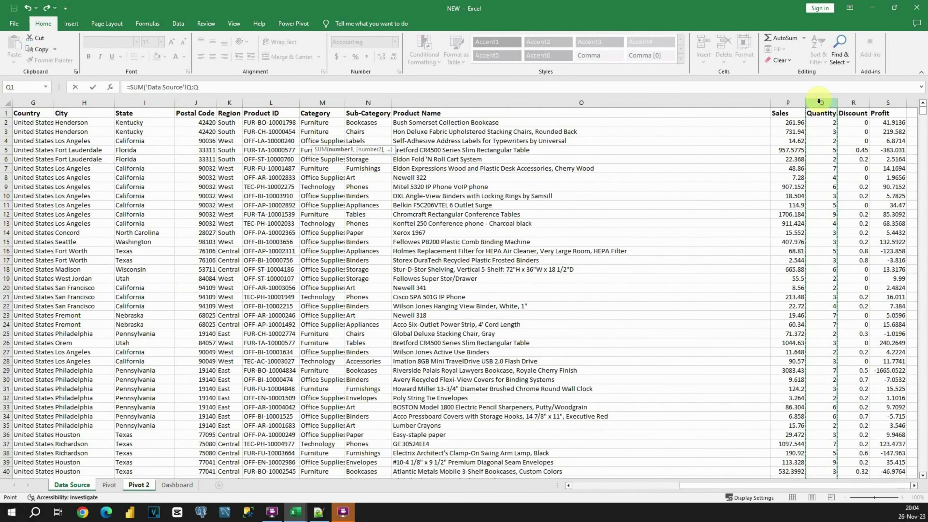
{"action": "key", "text": "Return"}
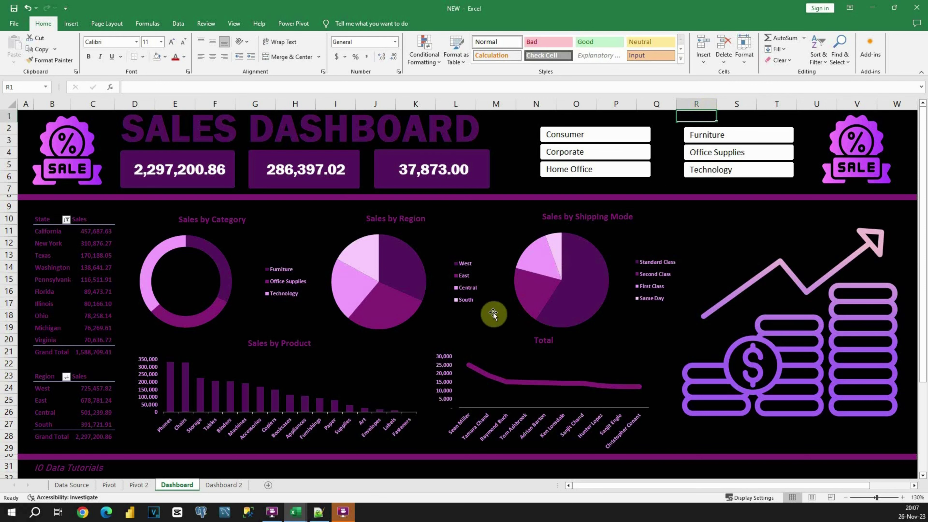
Fill the range A1:BI38 on the Dashboard 2 sheet with black as the dashboard background
{"action": "left_click", "coordinate": [220, 485]}
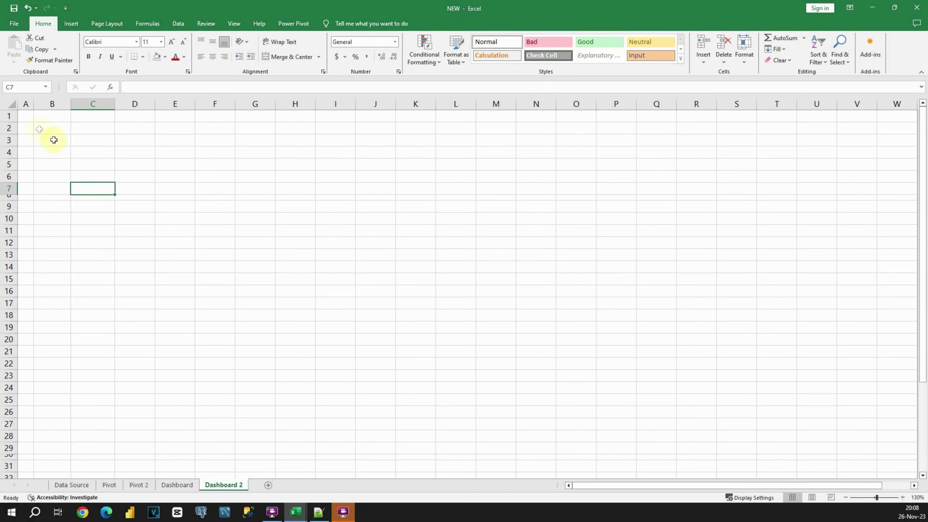
{"action": "left_click_drag", "start_coordinate": [26, 118], "coordinate": [877, 438]}
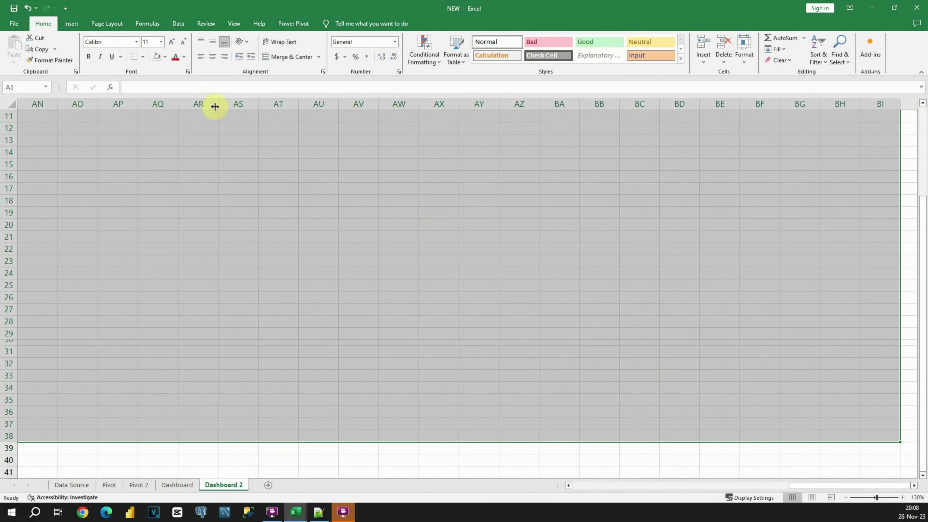
{"action": "left_click", "coordinate": [165, 57]}
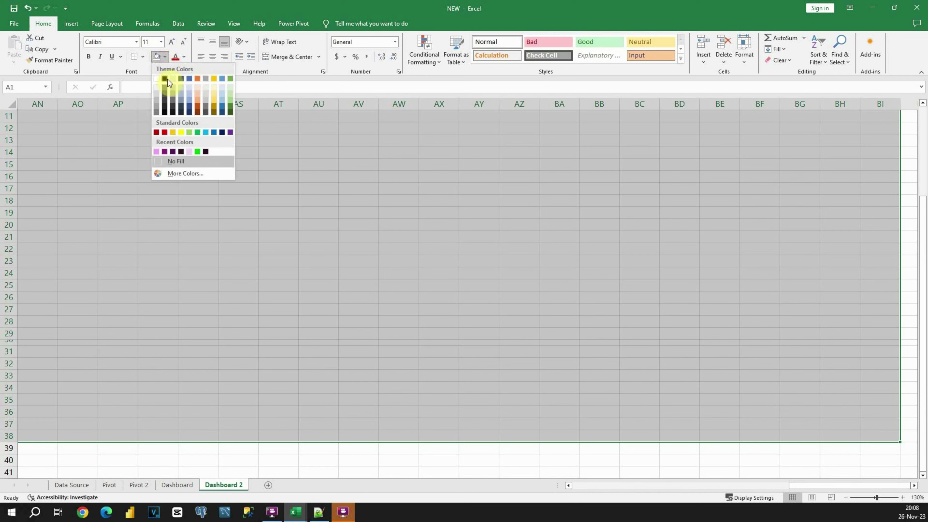
{"action": "left_click", "coordinate": [167, 79]}
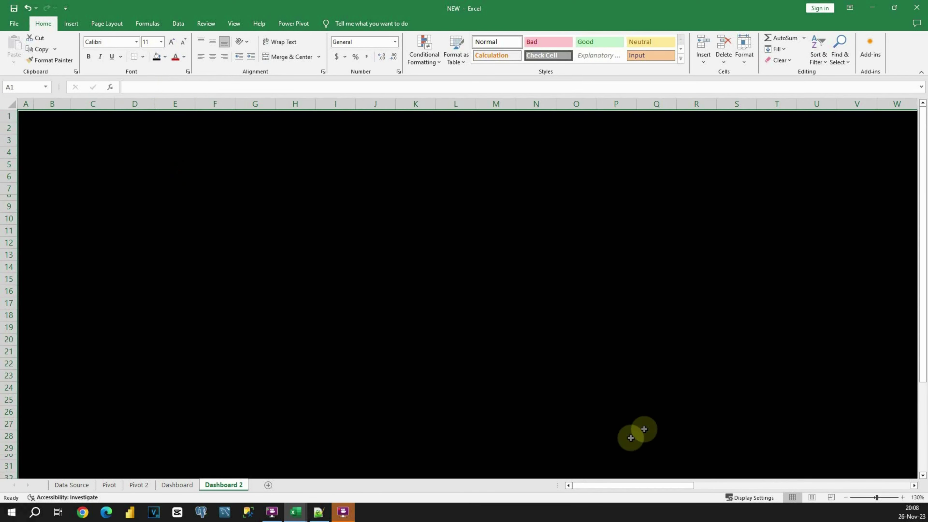
{"action": "left_click", "coordinate": [32, 119]}
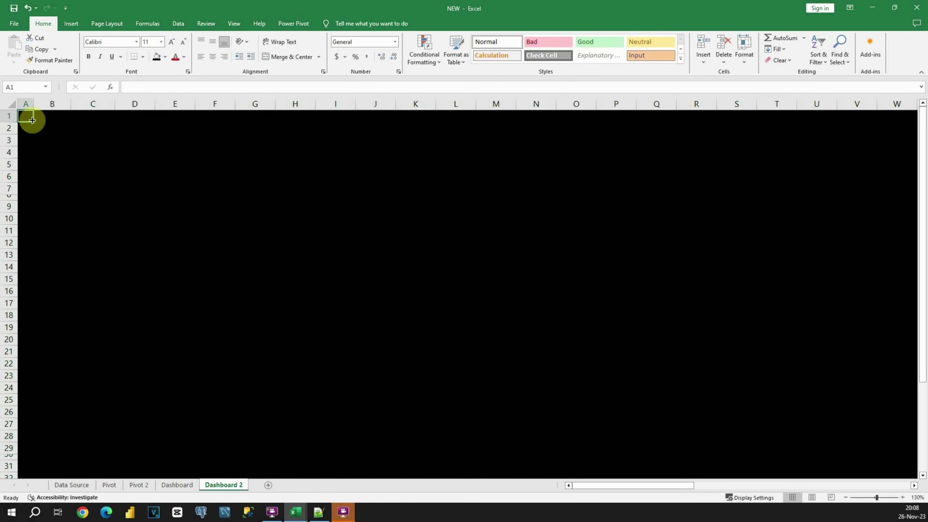
Fill the thin row 8 from A8 to W8 with the recently used dark purple as a divider line
{"action": "left_click", "coordinate": [24, 197]}
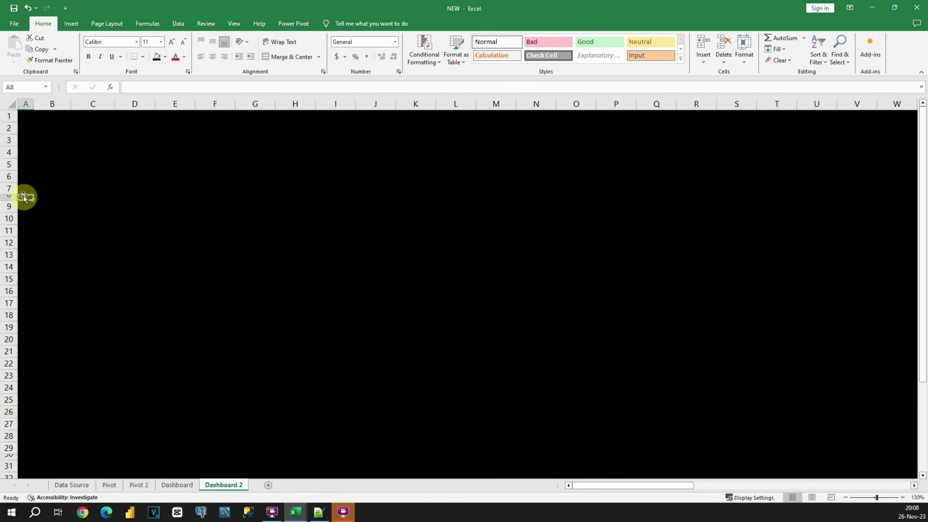
{"action": "left_click_drag", "start_coordinate": [26, 197], "coordinate": [889, 199]}
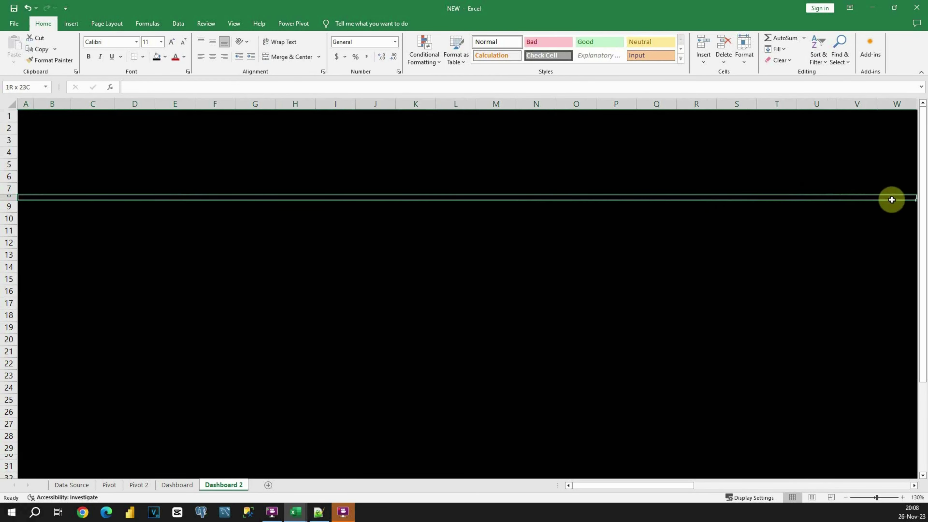
{"action": "left_click", "coordinate": [165, 57]}
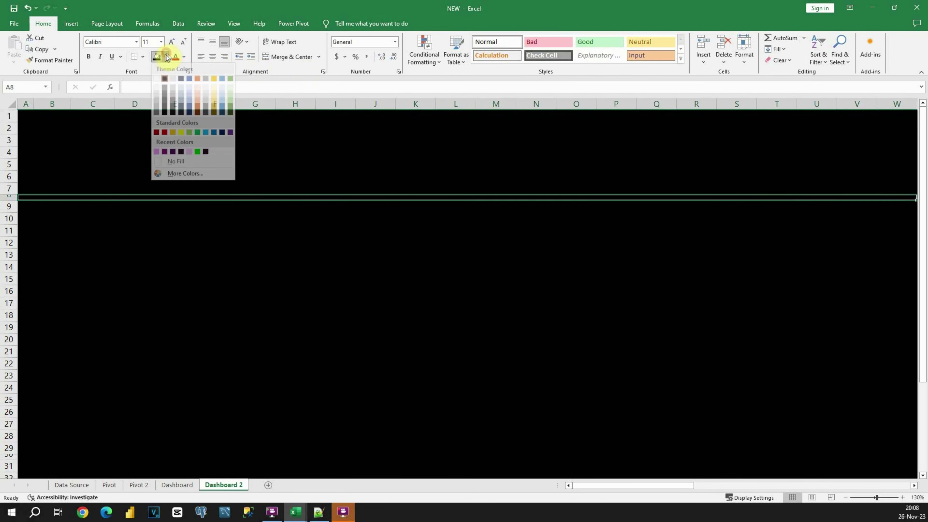
{"action": "left_click", "coordinate": [165, 132]}
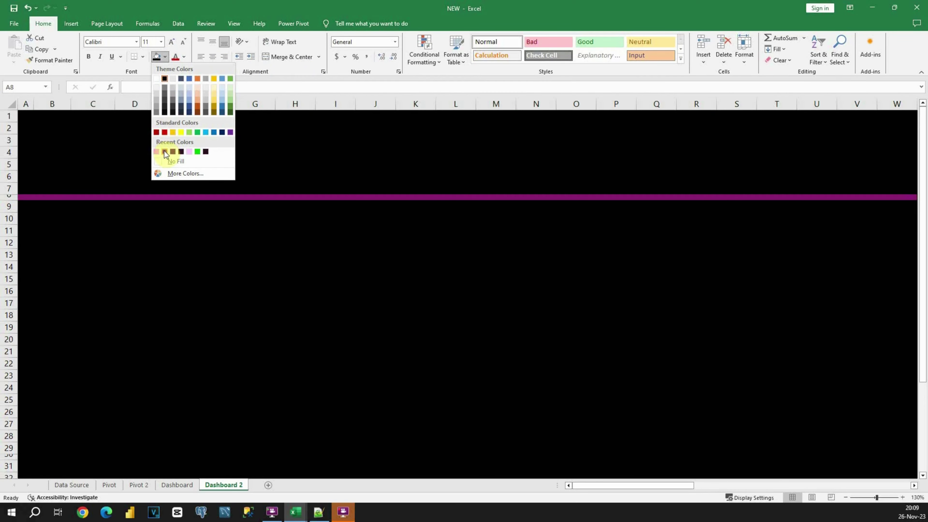
{"action": "left_click", "coordinate": [172, 152]}
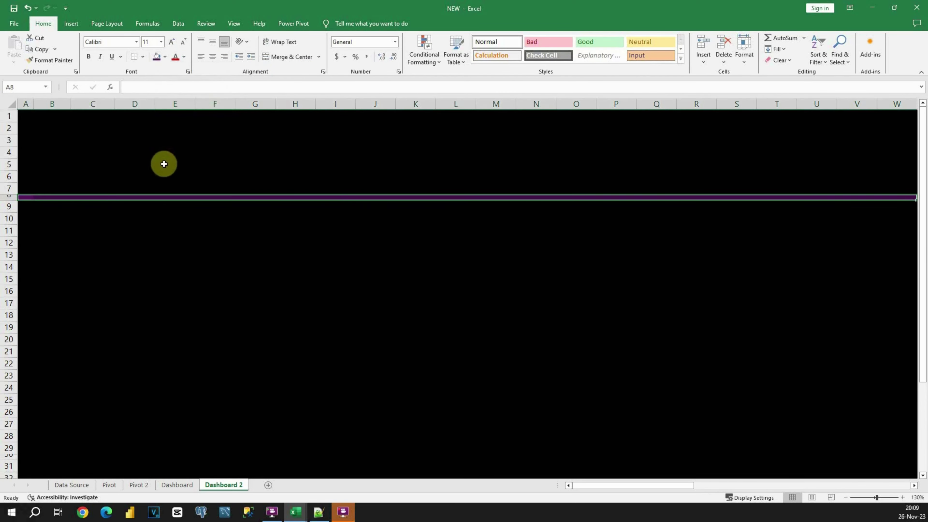
Fill the thin row 30 from A30 to W30 with the same dark purple as the row 8 divider
{"action": "left_click_drag", "start_coordinate": [25, 448], "coordinate": [880, 454]}
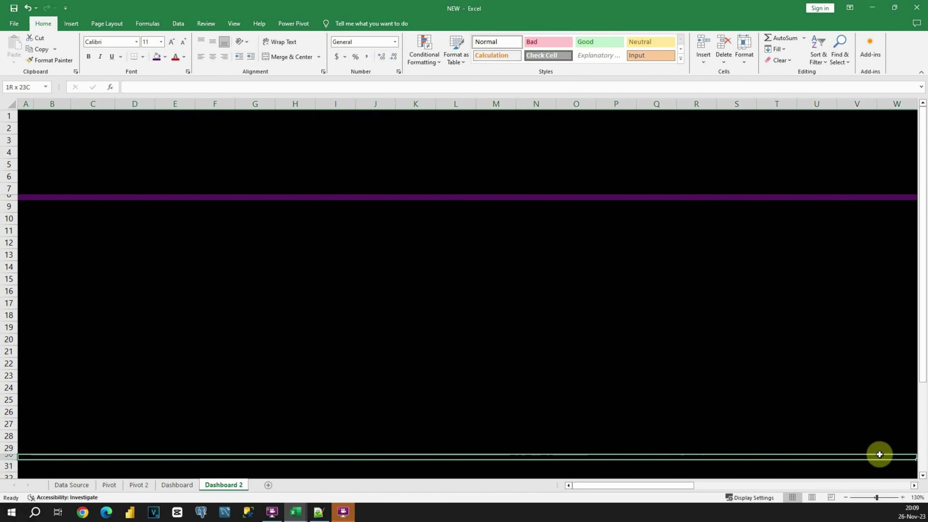
{"action": "left_click", "coordinate": [156, 57]}
{"action": "left_click", "coordinate": [88, 241]}
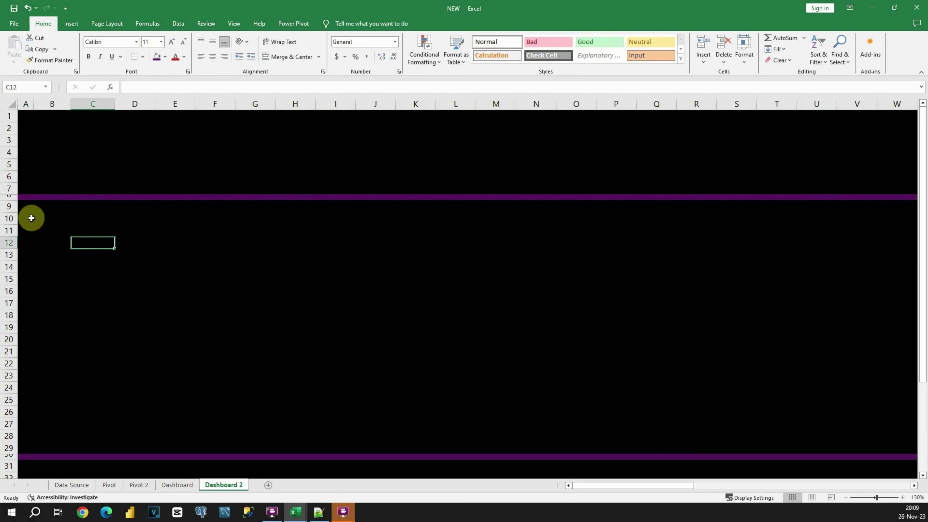
Insert the pictures 2660321 and 8946122 from the Desktop folder into the Dashboard 2 sheet
{"action": "left_click", "coordinate": [71, 24]}
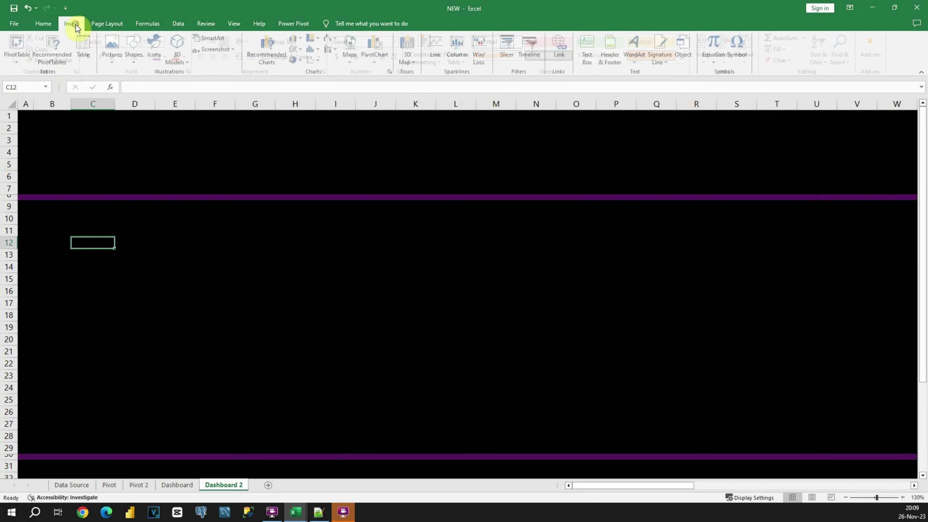
{"action": "left_click", "coordinate": [118, 60]}
{"action": "left_click", "coordinate": [126, 85]}
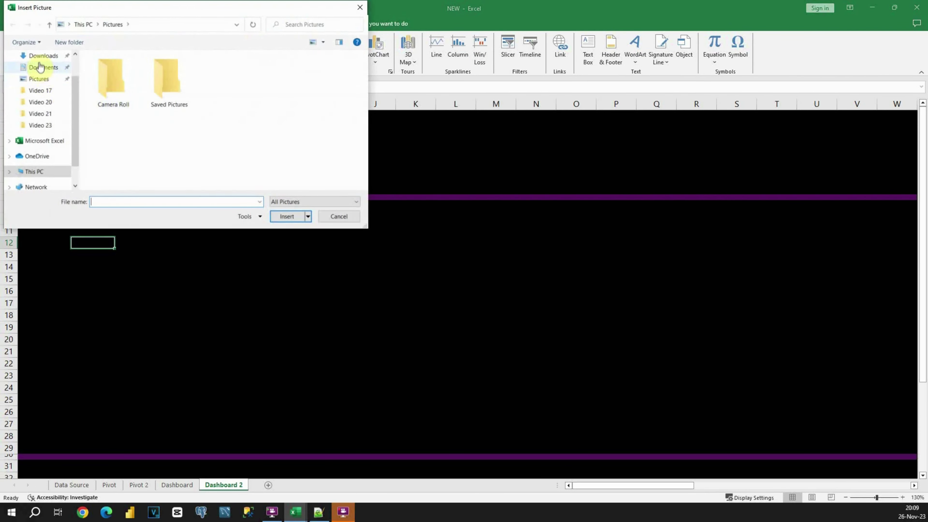
{"action": "scroll", "coordinate": [39, 70], "scroll_direction": "up", "scroll_amount": 2}
{"action": "left_click", "coordinate": [39, 75]}
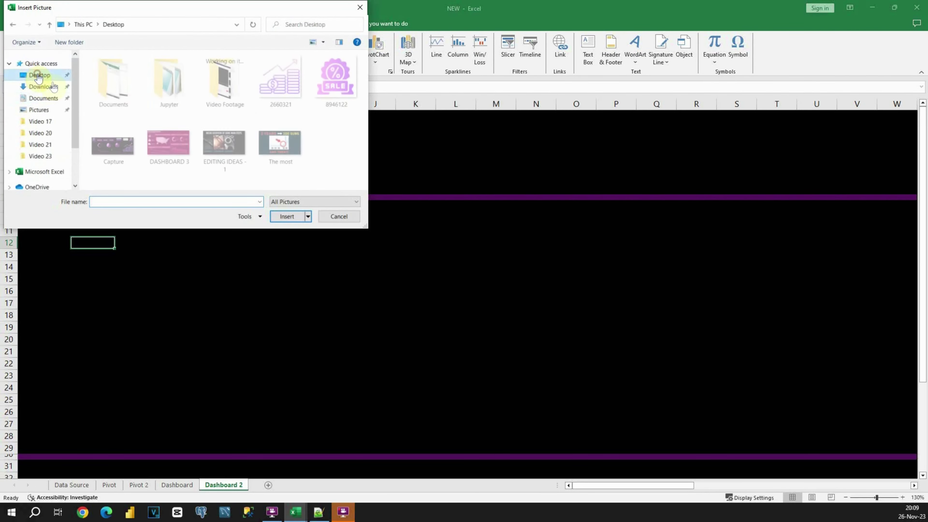
{"action": "left_click", "coordinate": [267, 88]}
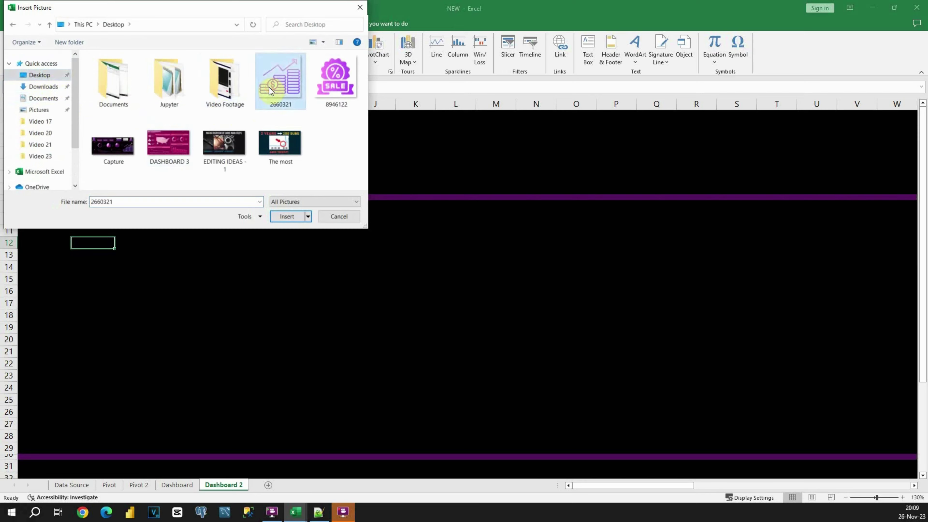
{"action": "left_click", "coordinate": [318, 86], "text": "ctrl"}
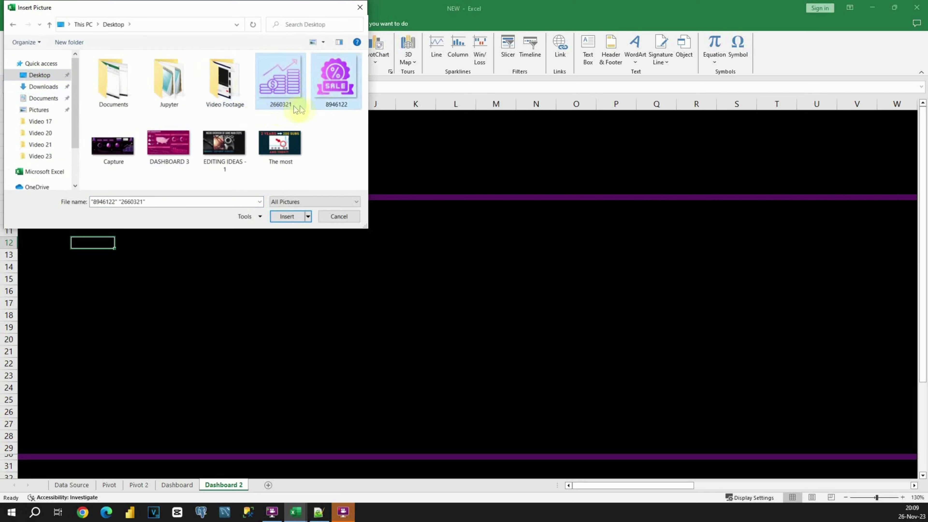
{"action": "left_click", "coordinate": [292, 216]}
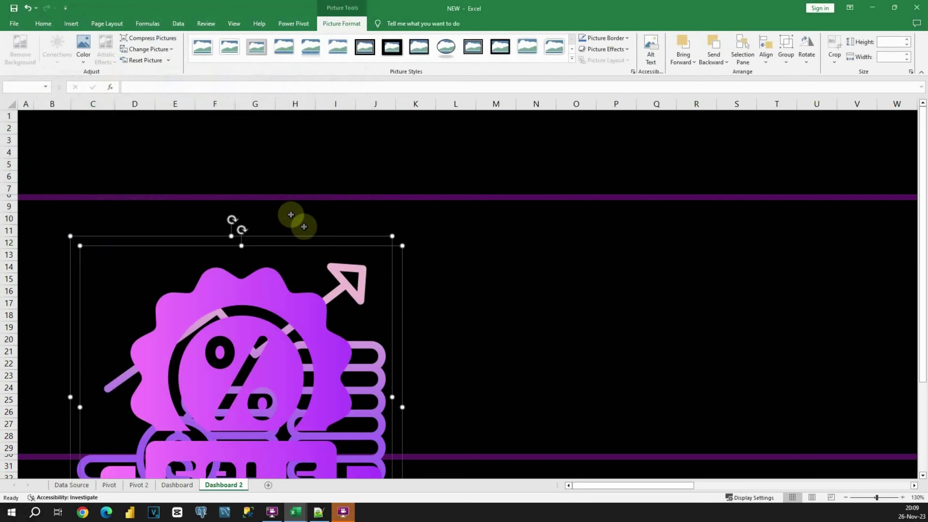
Separate the overlapping pictures by moving the SALE badge off the coins graphic to the empty area around columns L to S
{"action": "left_click", "coordinate": [316, 224]}
{"action": "left_click", "coordinate": [299, 251]}
{"action": "left_click_drag", "start_coordinate": [299, 251], "coordinate": [653, 155]}
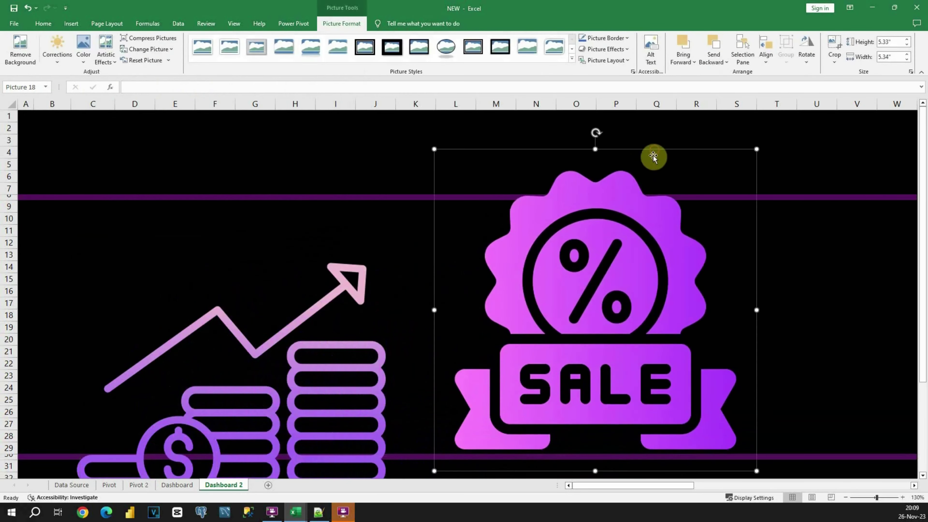
Shrink the SALE badge to about 1.29 by 1.3 inches over columns B to C above row 8, and place a duplicate over columns V to W
{"action": "left_click_drag", "start_coordinate": [434, 471], "coordinate": [616, 249]}
{"action": "left_click_drag", "start_coordinate": [615, 288], "coordinate": [654, 250]}
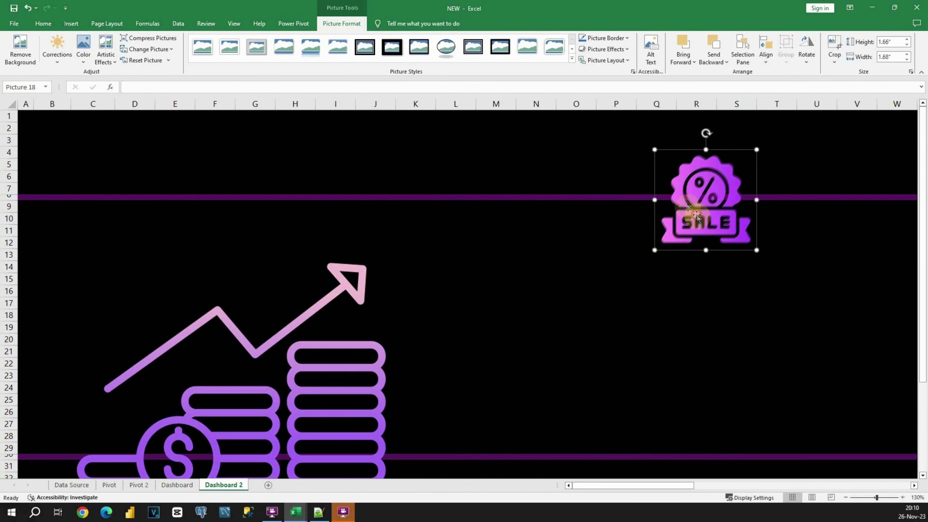
{"action": "left_click_drag", "start_coordinate": [694, 197], "coordinate": [75, 157]}
{"action": "left_click_drag", "start_coordinate": [35, 210], "coordinate": [57, 189]}
{"action": "left_click_drag", "start_coordinate": [103, 153], "coordinate": [68, 153]}
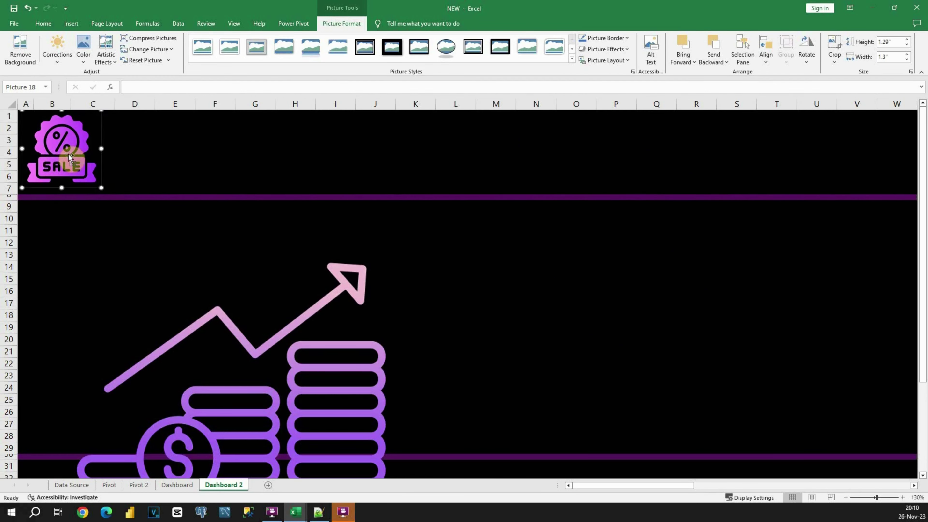
{"action": "key", "text": "ctrl+d"}
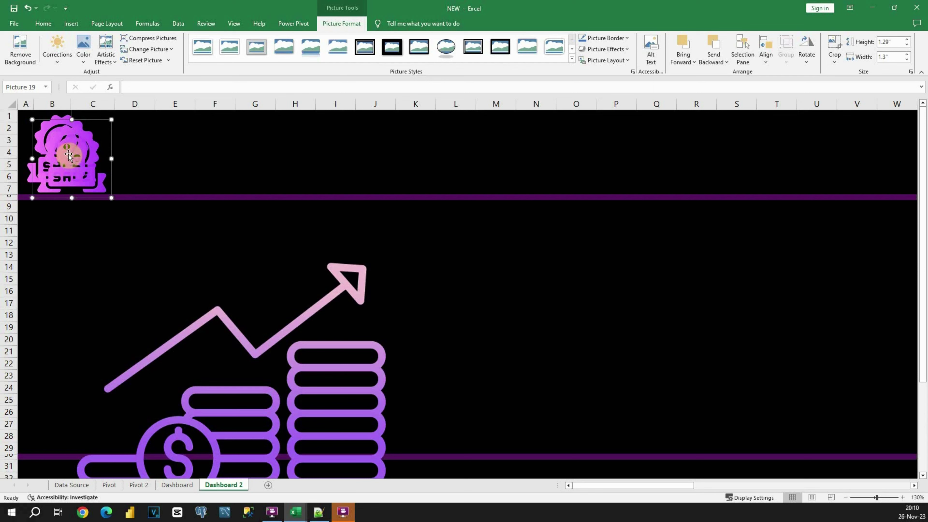
{"action": "left_click_drag", "start_coordinate": [69, 154], "coordinate": [872, 136]}
Shrink the coins graphic to about 4.41 by 4.41 inches and place it between the purple divider lines over columns Q to W
{"action": "left_click", "coordinate": [344, 356]}
{"action": "left_click_drag", "start_coordinate": [343, 357], "coordinate": [816, 292]}
{"action": "left_click_drag", "start_coordinate": [553, 462], "coordinate": [664, 362]}
{"action": "left_click_drag", "start_coordinate": [718, 311], "coordinate": [747, 377]}
{"action": "left_click_drag", "start_coordinate": [683, 429], "coordinate": [636, 450]}
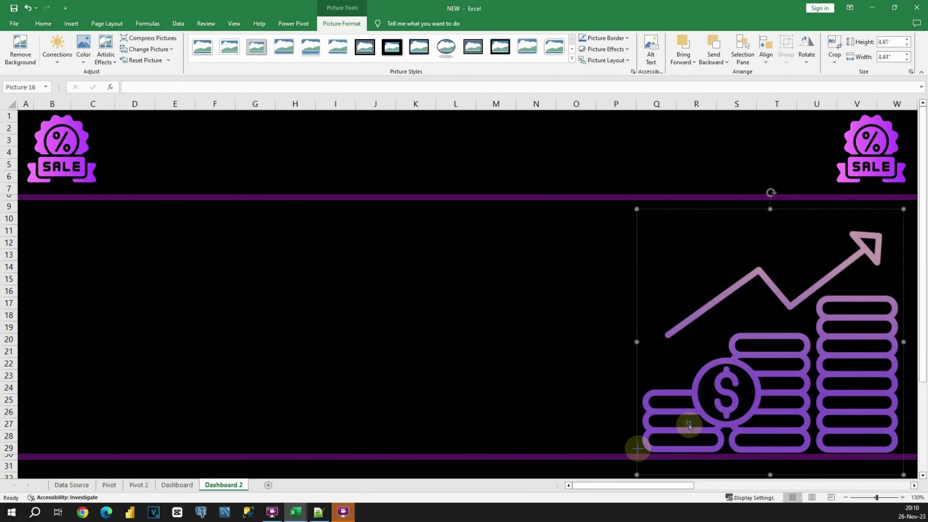
{"action": "left_click_drag", "start_coordinate": [730, 407], "coordinate": [734, 392]}
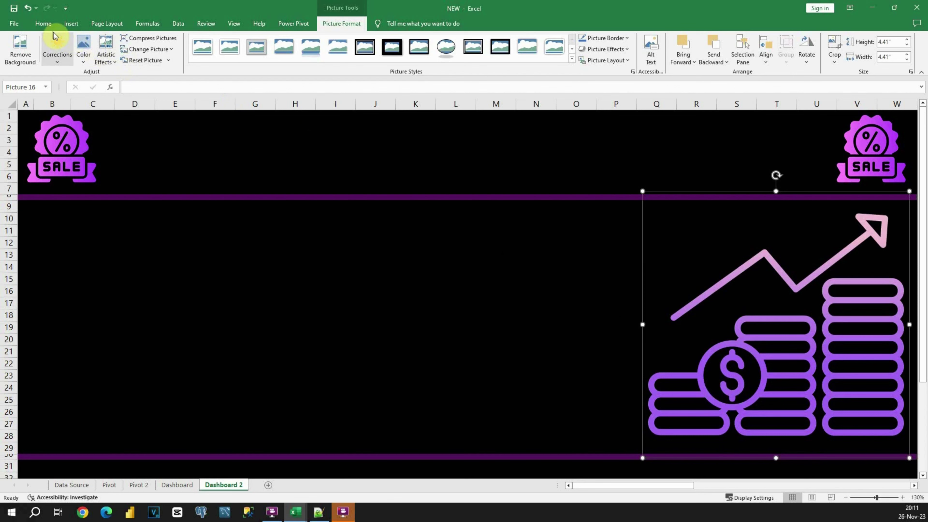
Insert a small text box around columns K to N of rows 3 and 4 with the centred text SALES DASHBOARD
{"action": "left_click", "coordinate": [71, 24]}
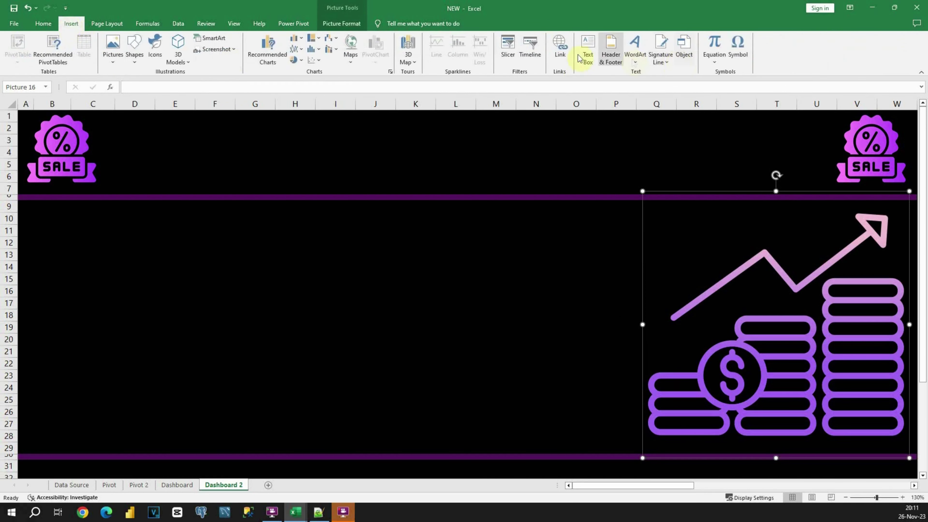
{"action": "left_click", "coordinate": [584, 56]}
{"action": "left_click_drag", "start_coordinate": [407, 132], "coordinate": [557, 167]}
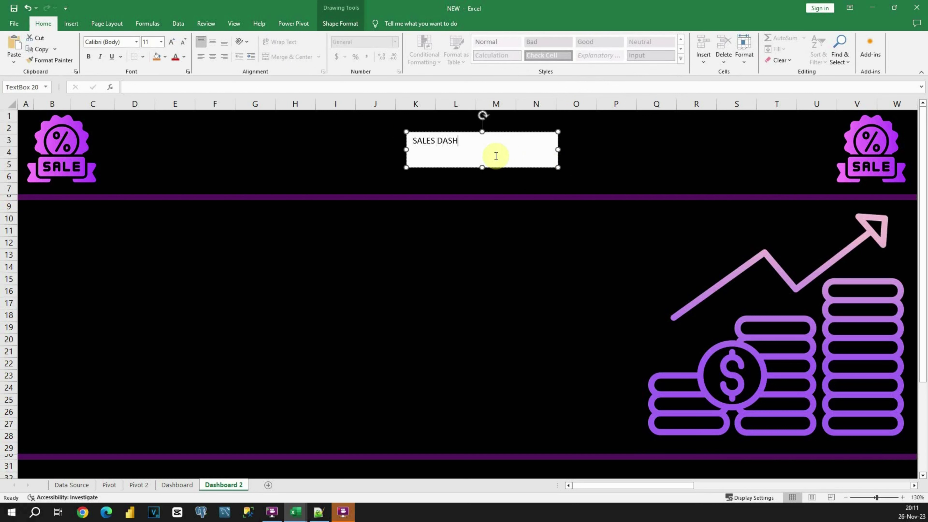
{"action": "type", "text": "SALES DASHBOARD"}
{"action": "triple_click", "coordinate": [497, 143]}
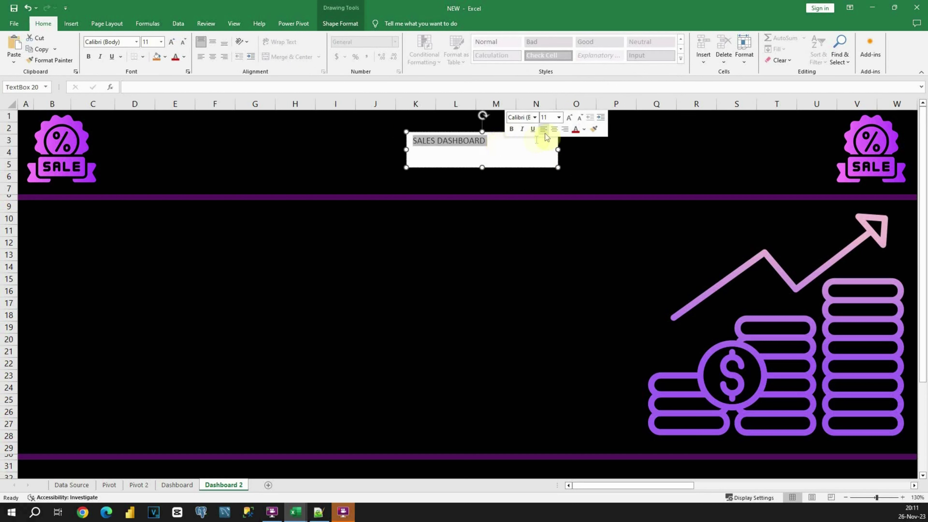
{"action": "left_click", "coordinate": [554, 130]}
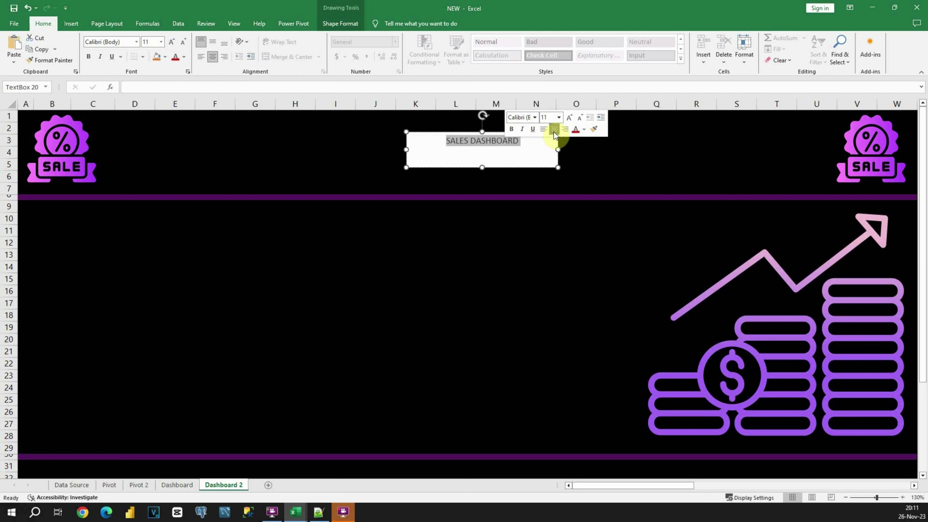
{"action": "left_click_drag", "start_coordinate": [482, 167], "coordinate": [483, 151]}
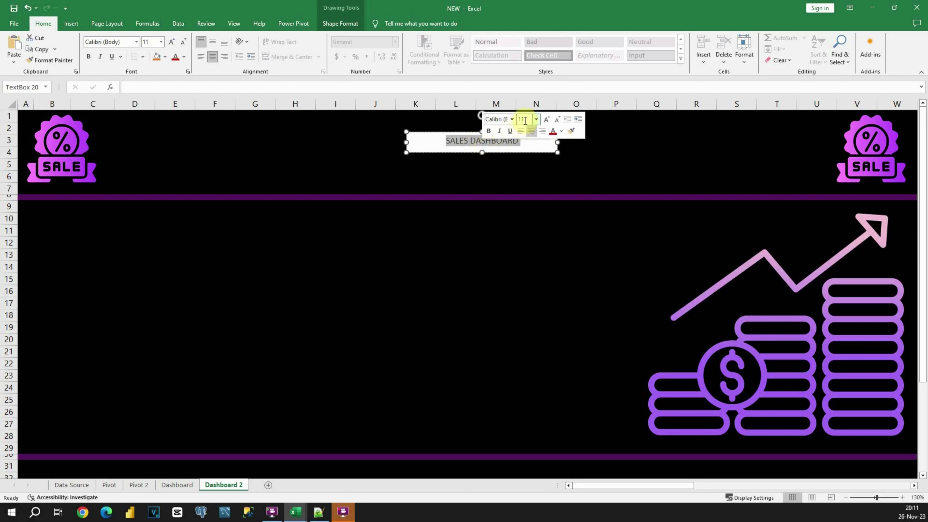
Format the SALES DASHBOARD text in Franklin Gothic Demi at size 48
{"action": "left_click", "coordinate": [499, 119]}
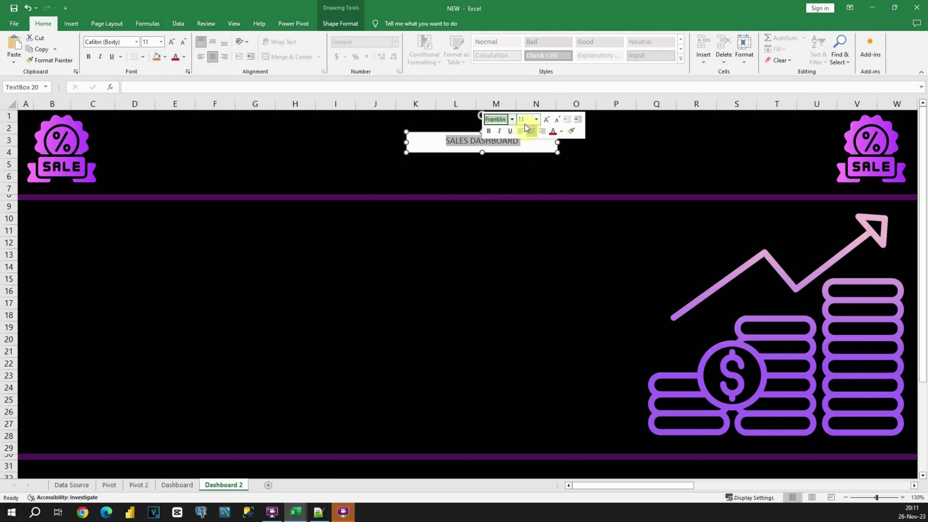
{"action": "key", "text": "Return"}
{"action": "left_click", "coordinate": [536, 119]}
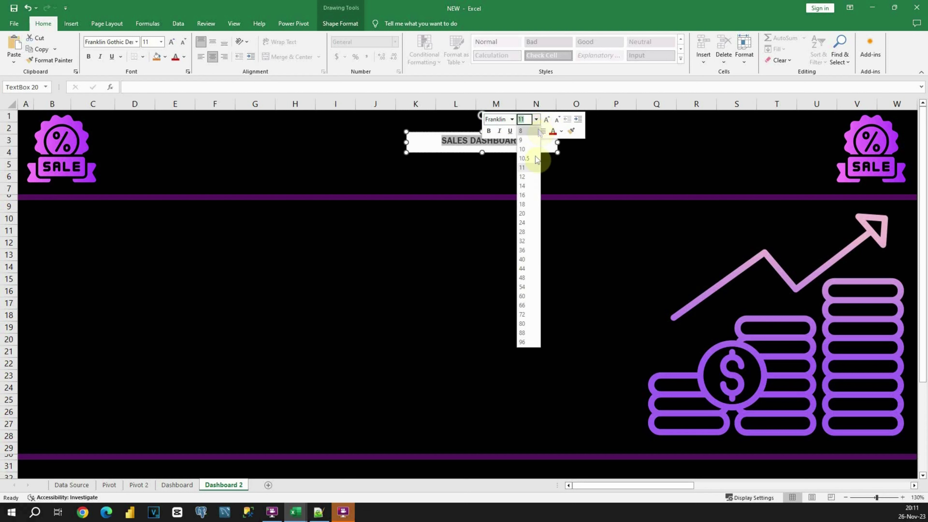
{"action": "left_click", "coordinate": [526, 279]}
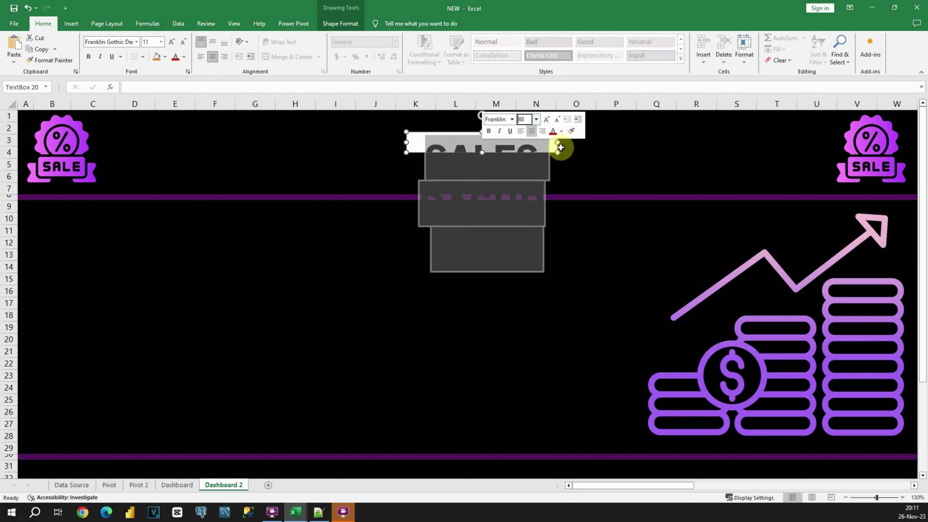
Resize the title text box to about 0.76 by 6.14 inches so the title fits one line, beside the SALE badge in columns B to C
{"action": "left_click_drag", "start_coordinate": [558, 143], "coordinate": [739, 142]}
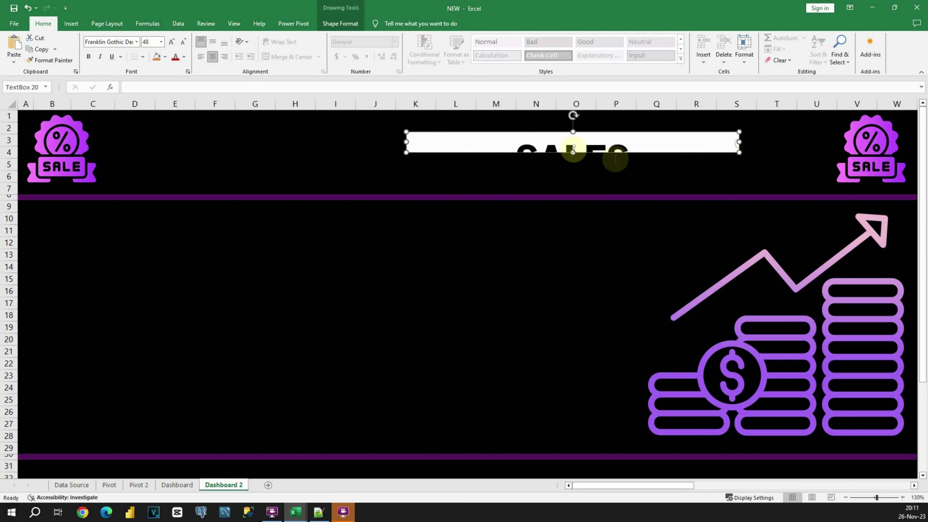
{"action": "left_click_drag", "start_coordinate": [572, 151], "coordinate": [573, 187]}
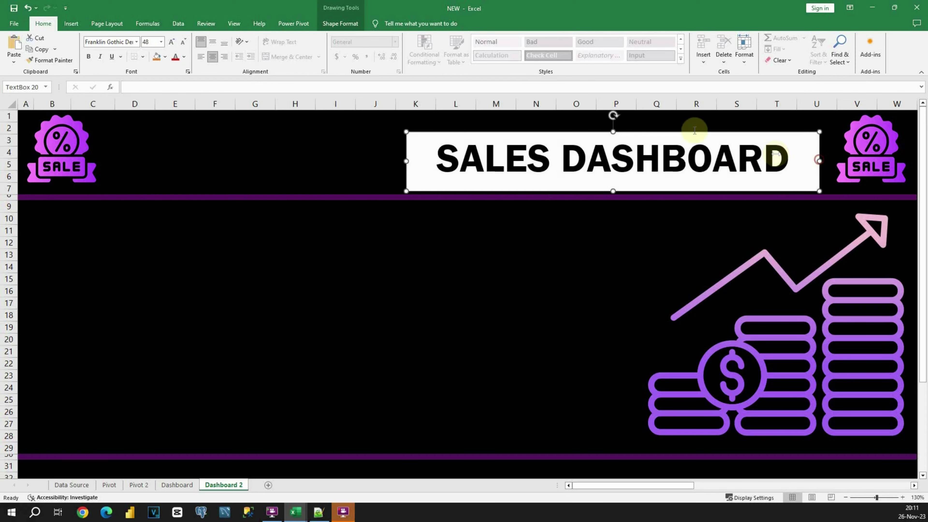
{"action": "left_click_drag", "start_coordinate": [546, 132], "coordinate": [244, 119]}
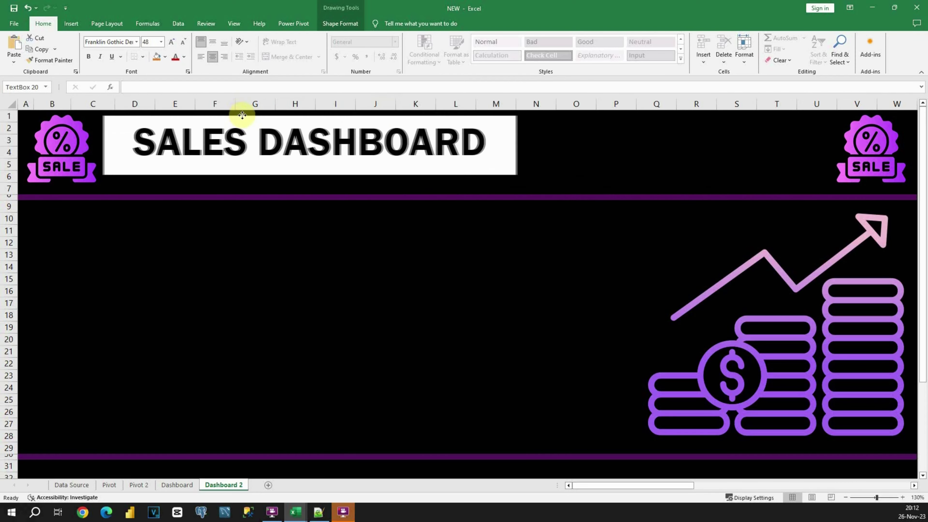
{"action": "left_click_drag", "start_coordinate": [510, 168], "coordinate": [475, 161]}
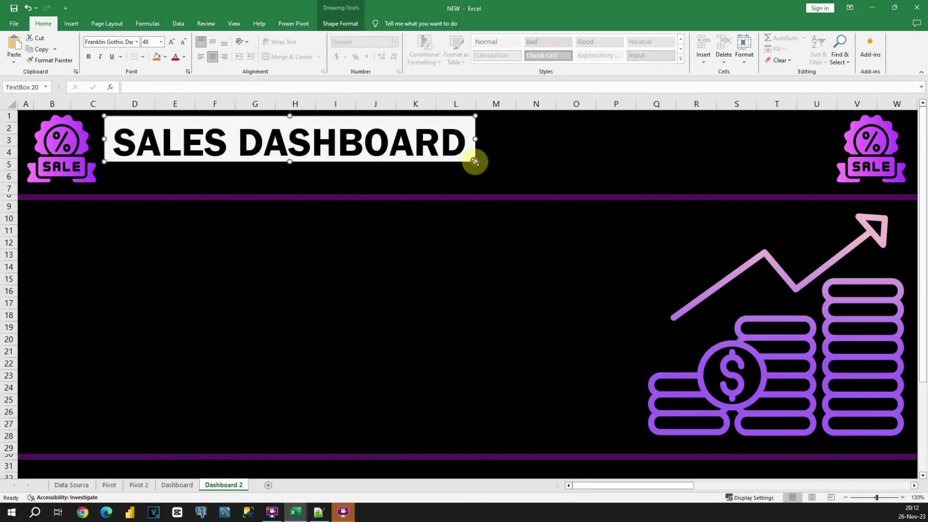
Remove the fill and outline from the SALES DASHBOARD text box
{"action": "left_click", "coordinate": [465, 117]}
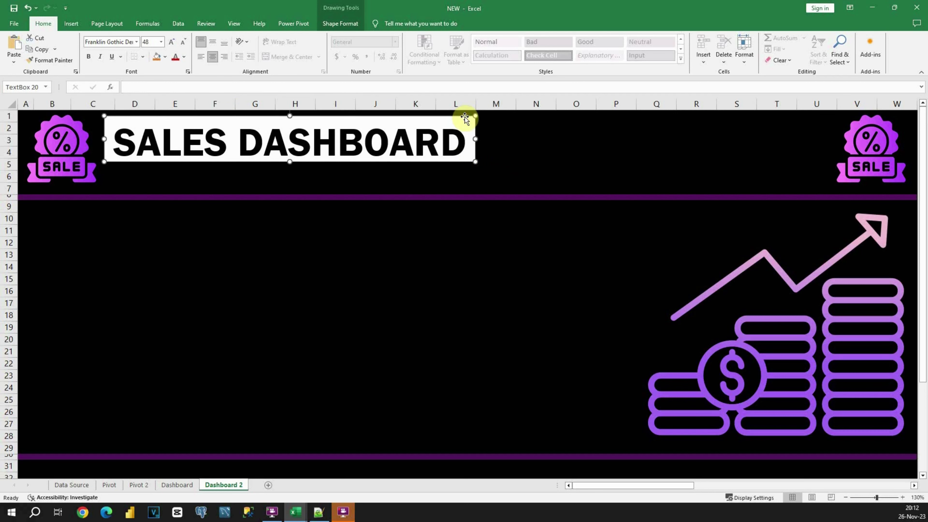
{"action": "left_click", "coordinate": [343, 24]}
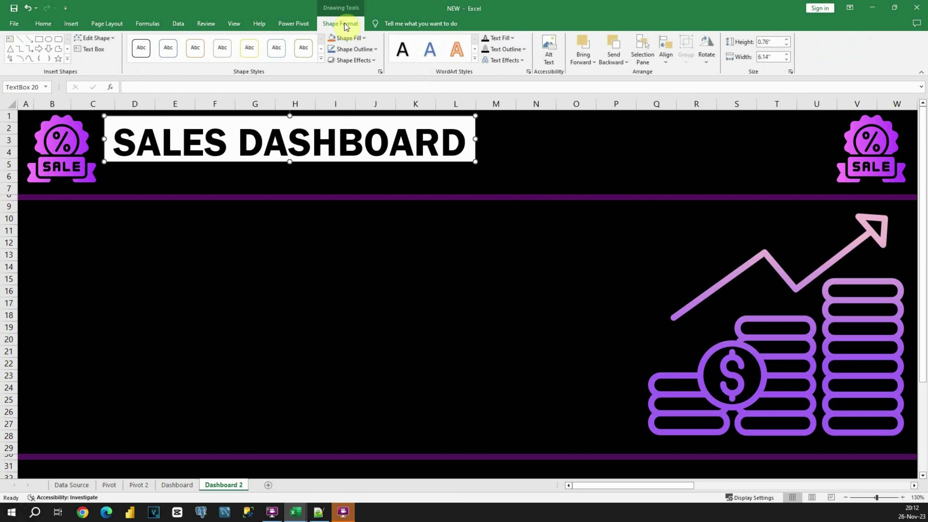
{"action": "left_click", "coordinate": [349, 37]}
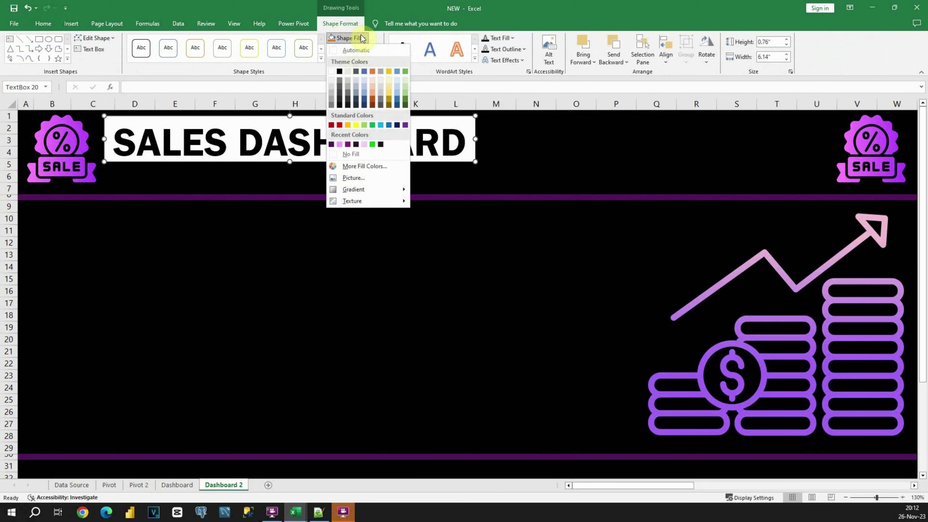
{"action": "left_click", "coordinate": [352, 154]}
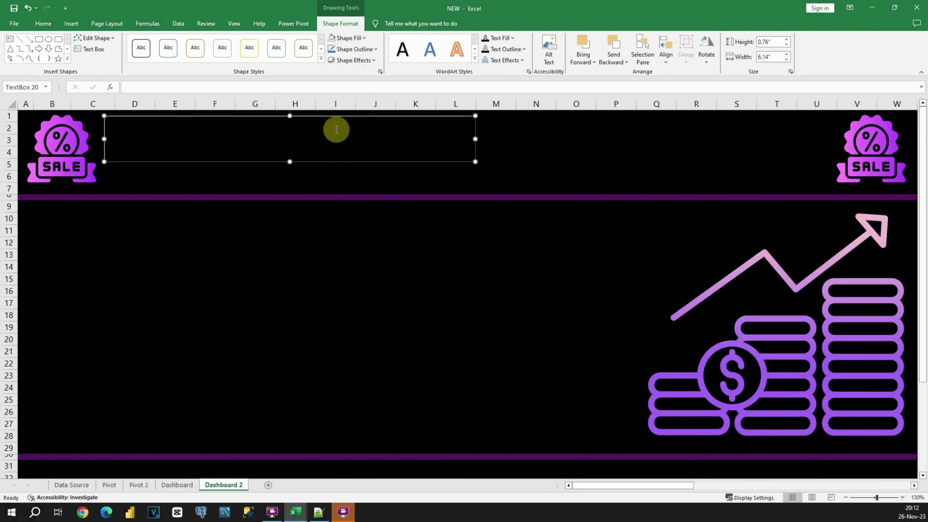
{"action": "left_click", "coordinate": [352, 49]}
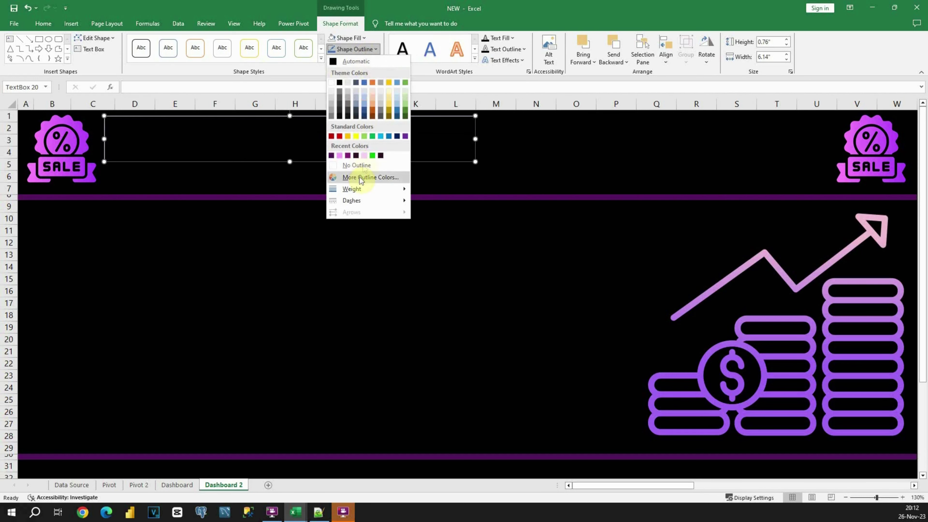
{"action": "left_click", "coordinate": [364, 165]}
Try a recently used font colour on the SALES DASHBOARD title text
{"action": "left_click", "coordinate": [332, 140]}
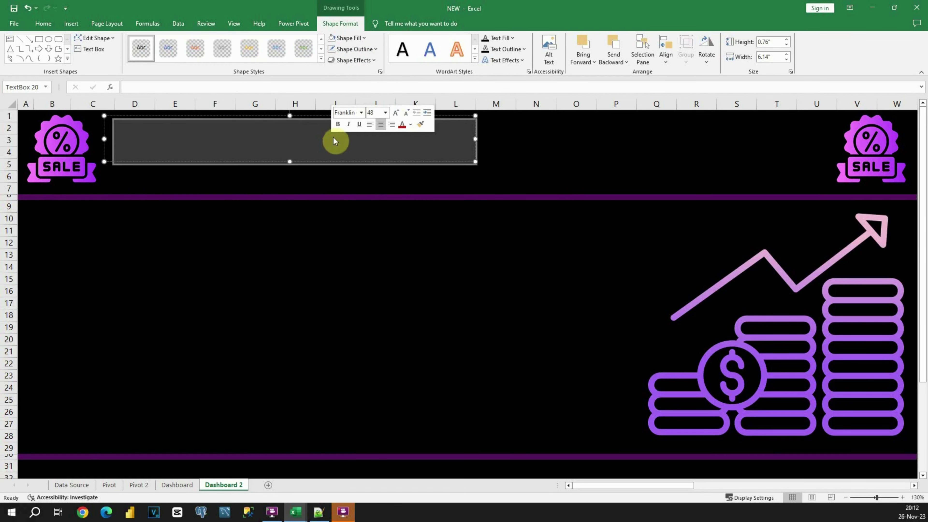
{"action": "left_click", "coordinate": [411, 125]}
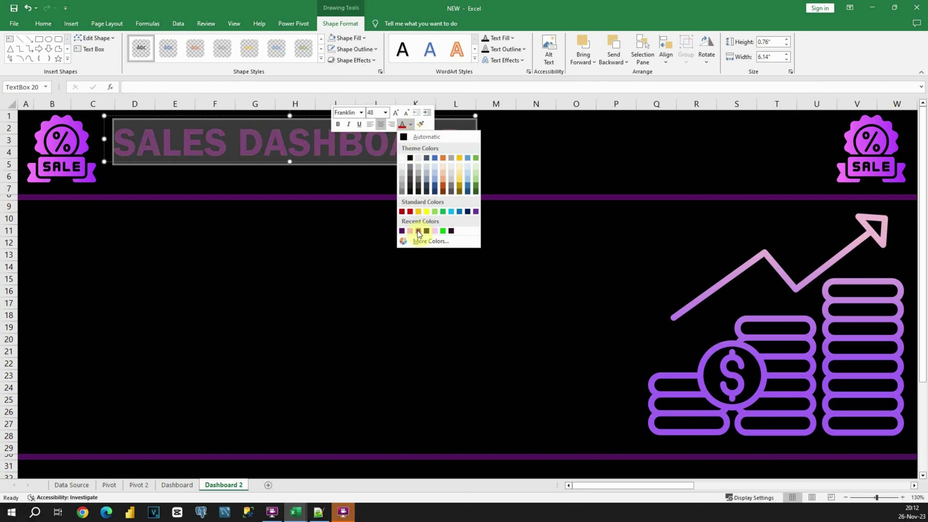
{"action": "left_click", "coordinate": [421, 230]}
{"action": "left_click", "coordinate": [503, 162]}
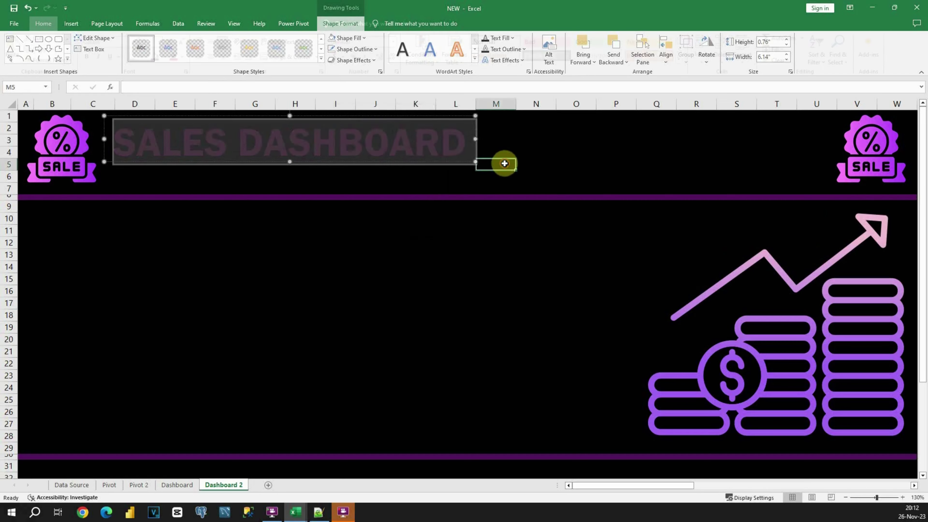
Recolour the SALES DASHBOARD title text with the recently used medium purple
{"action": "left_click", "coordinate": [346, 140]}
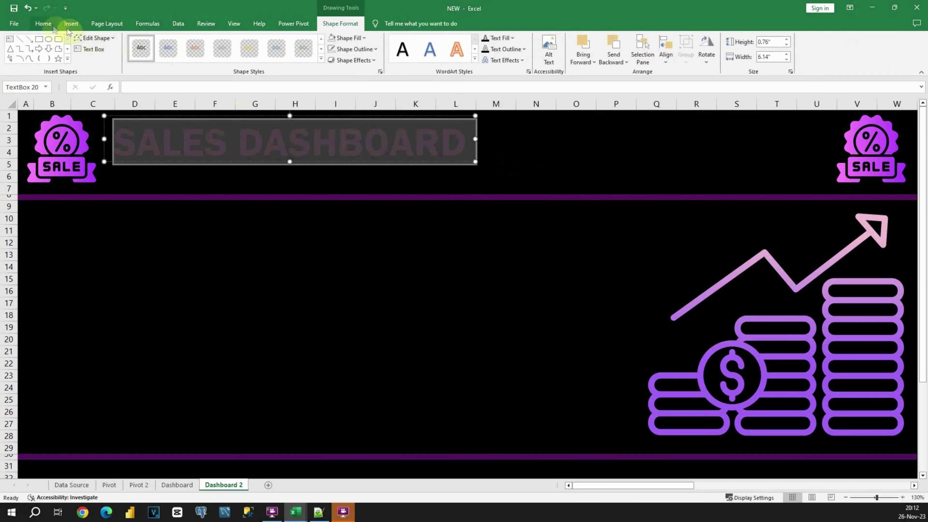
{"action": "left_click", "coordinate": [43, 24]}
{"action": "left_click", "coordinate": [183, 60]}
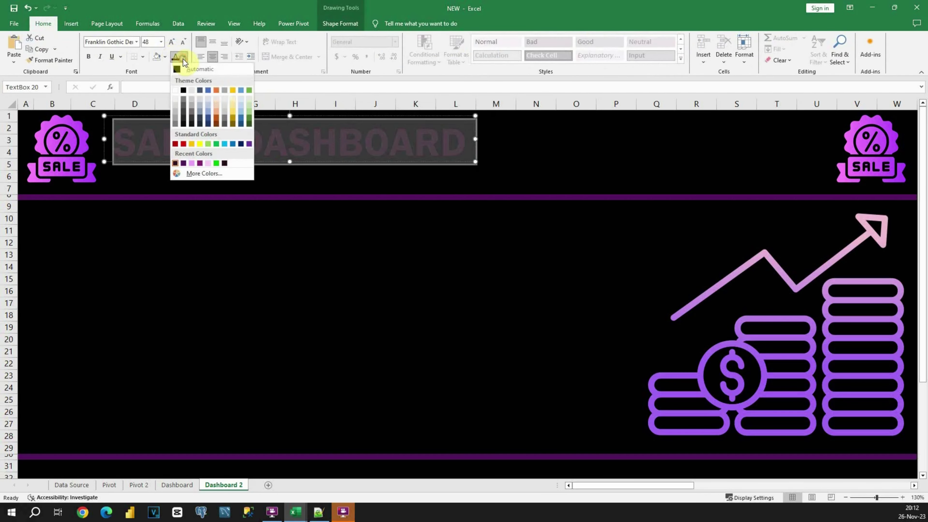
{"action": "left_click", "coordinate": [202, 162]}
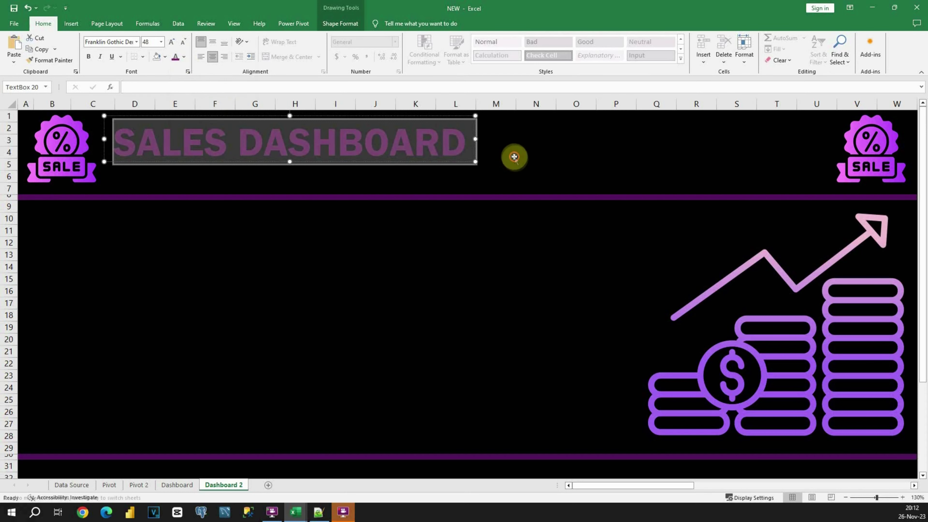
{"action": "left_click", "coordinate": [514, 158]}
{"action": "left_click", "coordinate": [504, 136]}
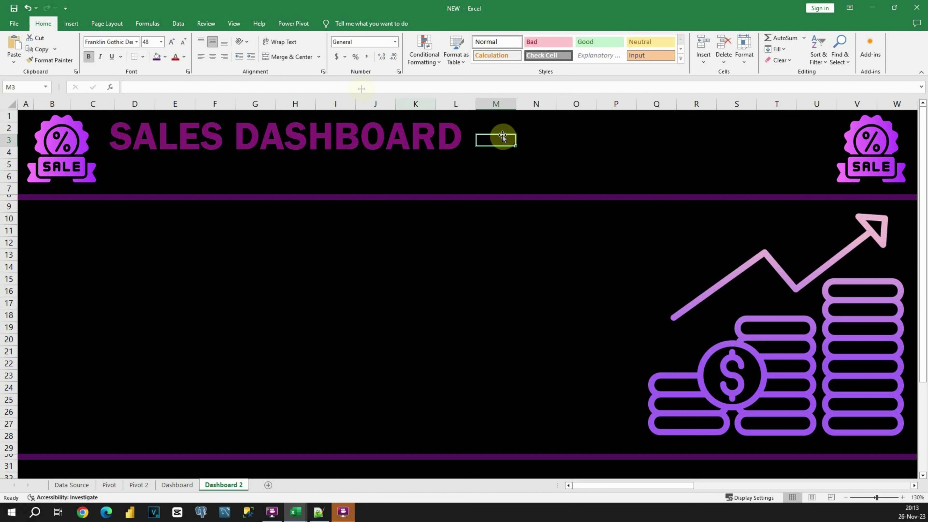
Add a text box around columns I to K below the title and link it to the SALES value with ='Pivot 2'!H2
{"action": "left_click", "coordinate": [73, 22]}
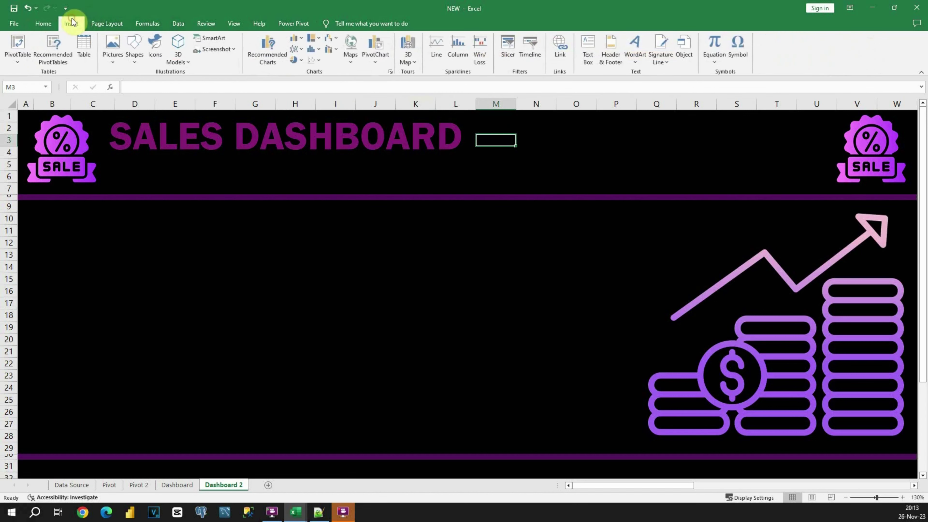
{"action": "left_click", "coordinate": [588, 49]}
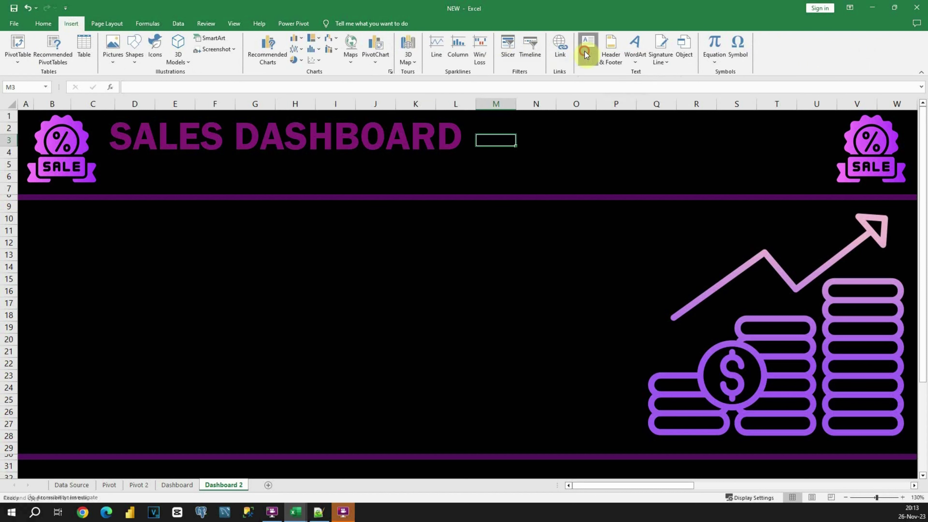
{"action": "left_click_drag", "start_coordinate": [316, 170], "coordinate": [429, 229]}
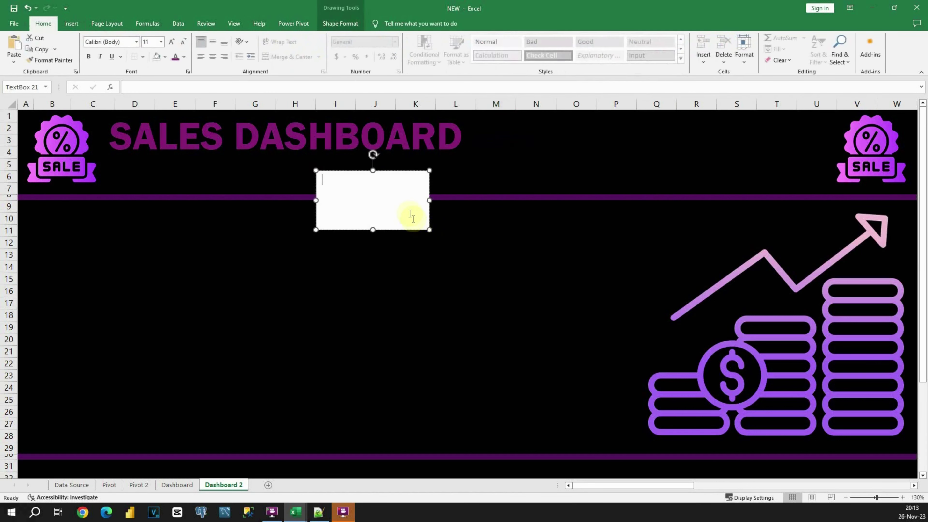
{"action": "left_click", "coordinate": [137, 91]}
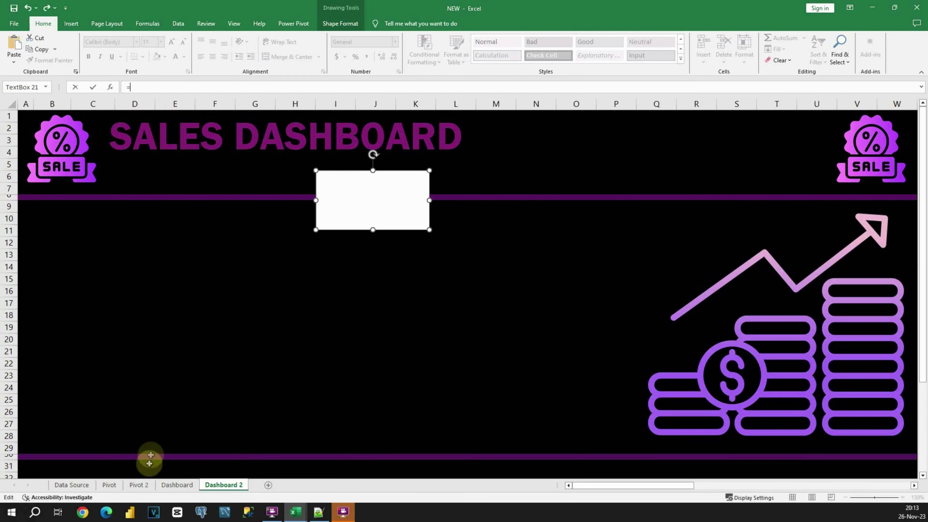
{"action": "type", "text": "="}
{"action": "left_click", "coordinate": [147, 486]}
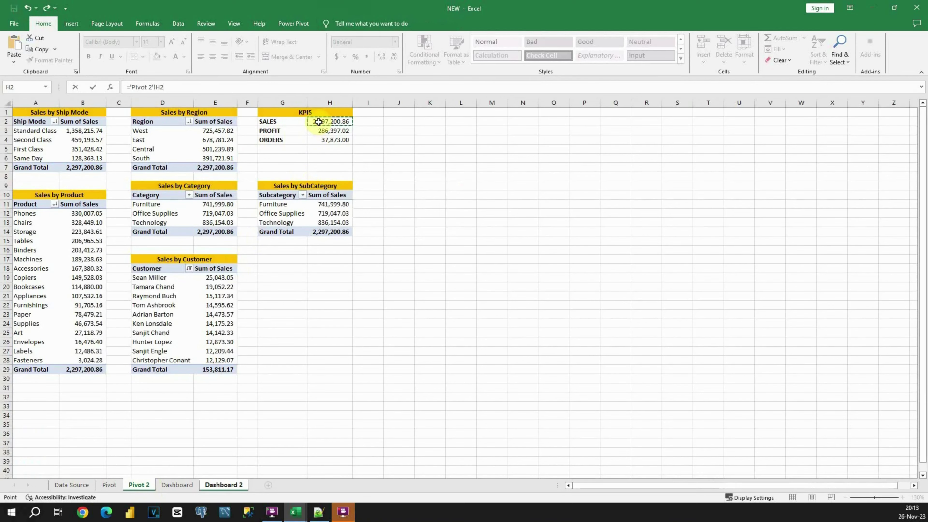
{"action": "key", "text": "Return"}
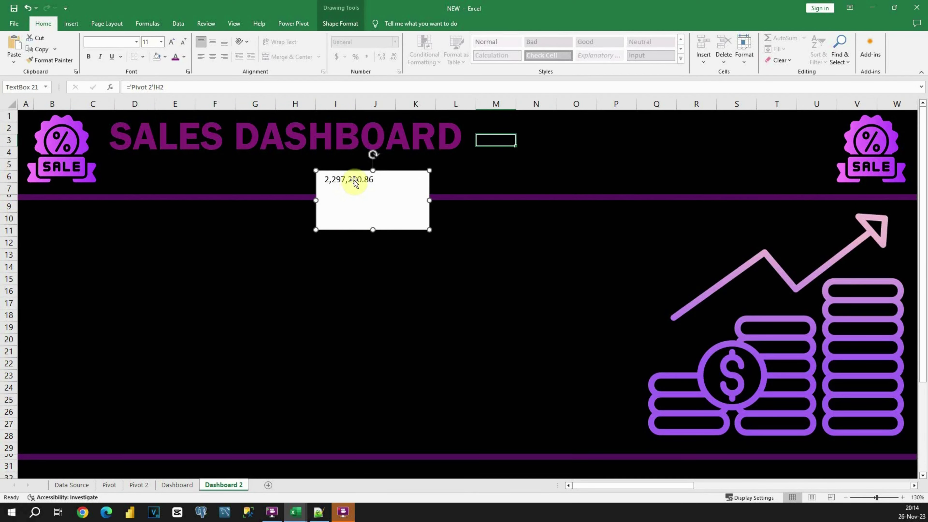
Shrink the SALES value text box to fit rows 6 to 7 and centre its value horizontally and vertically
{"action": "left_click_drag", "start_coordinate": [430, 229], "coordinate": [424, 192]}
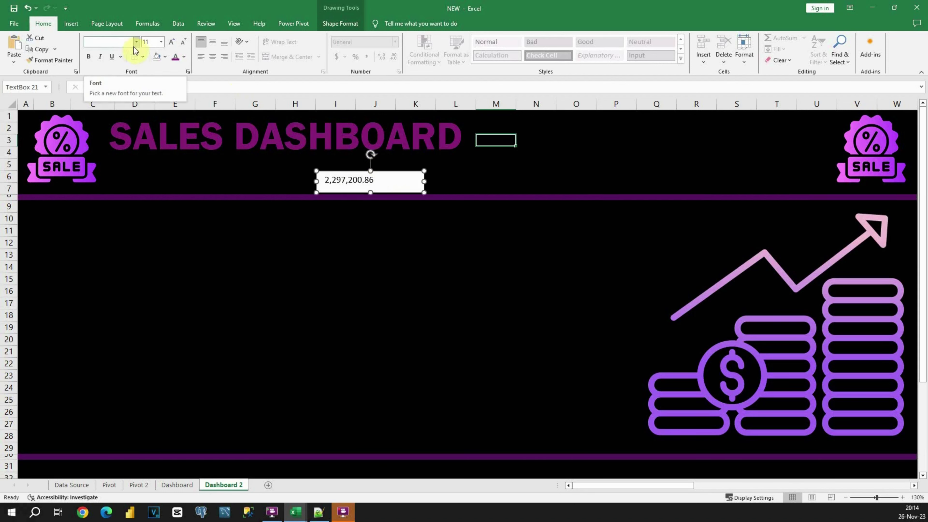
{"action": "left_click", "coordinate": [213, 41]}
{"action": "left_click", "coordinate": [212, 56]}
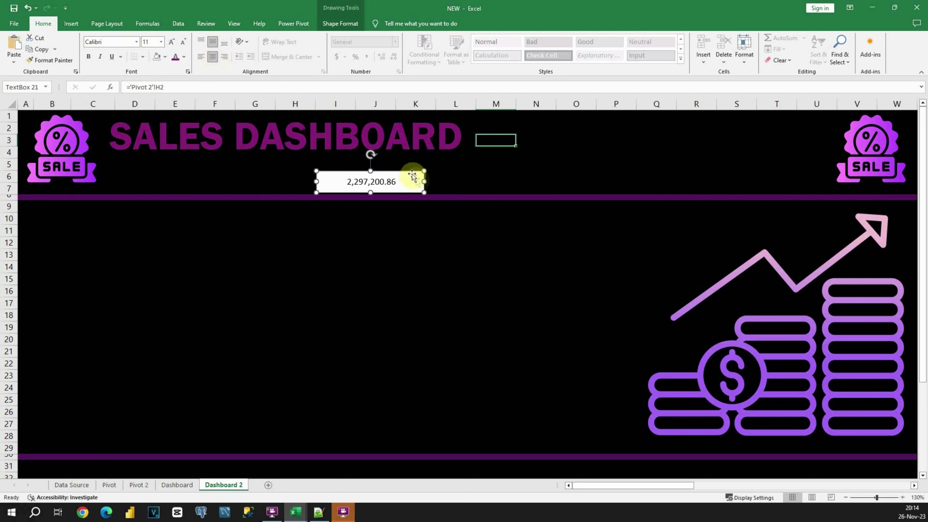
{"action": "left_click_drag", "start_coordinate": [423, 181], "coordinate": [405, 181]}
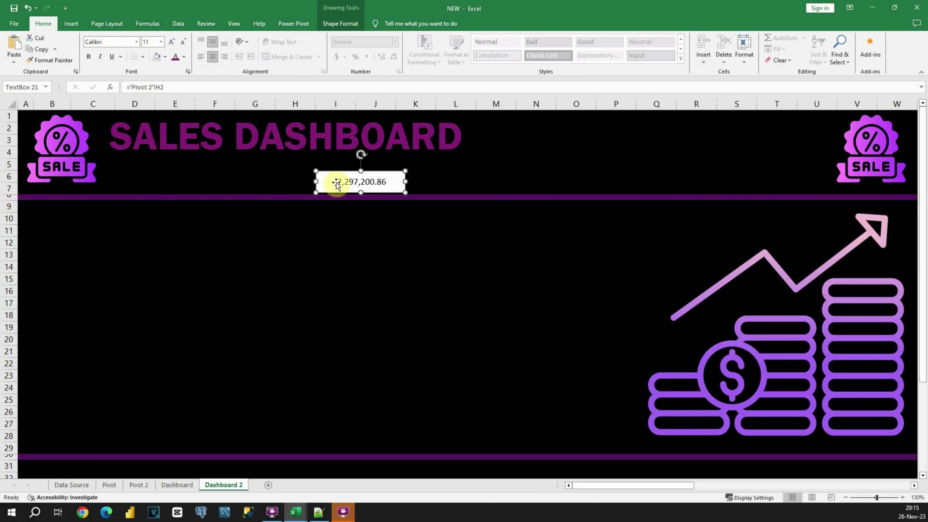
Make the SALES value text bold at size 18 and enlarge its text box to fit the number
{"action": "left_click", "coordinate": [161, 41]}
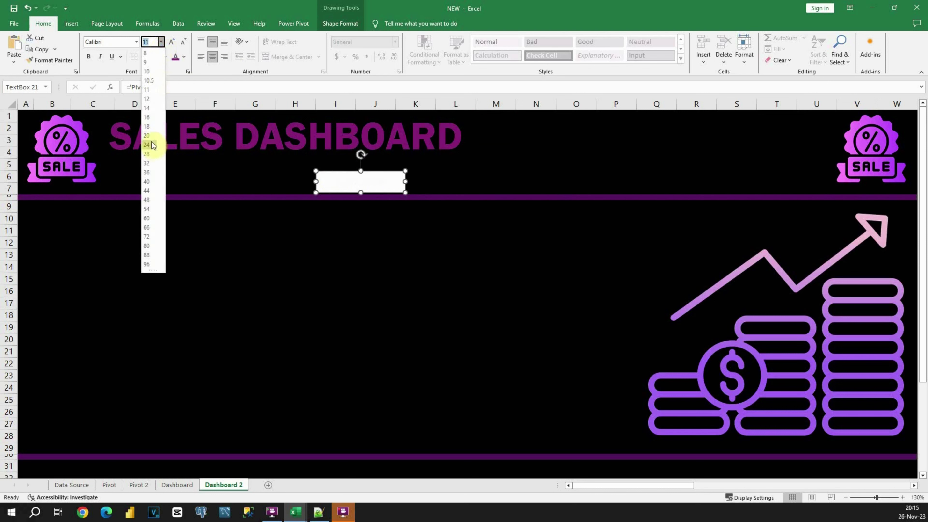
{"action": "left_click", "coordinate": [150, 126]}
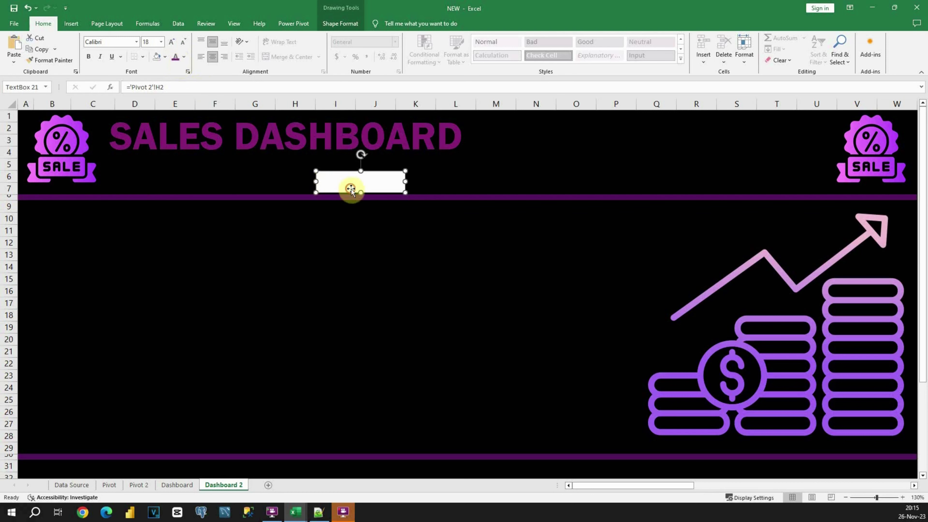
{"action": "left_click", "coordinate": [420, 181]}
{"action": "left_click", "coordinate": [402, 182]}
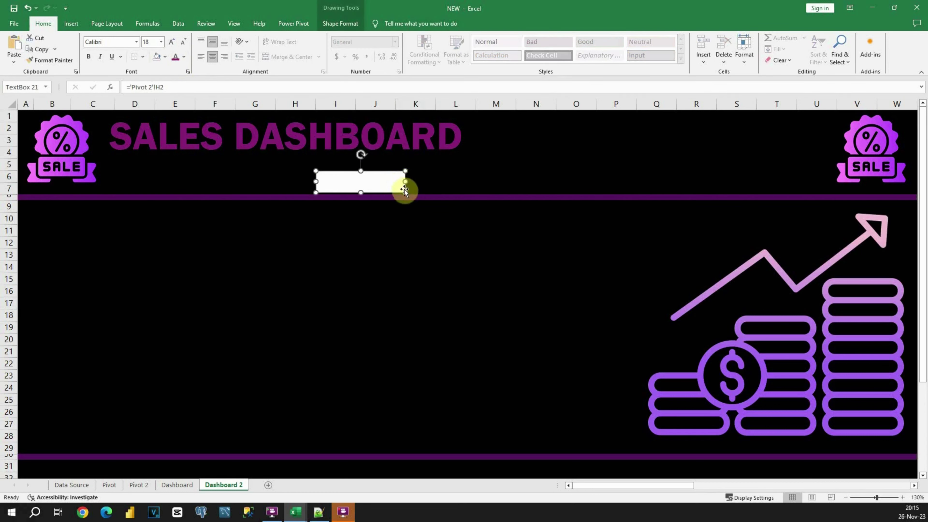
{"action": "left_click_drag", "start_coordinate": [404, 192], "coordinate": [435, 198]}
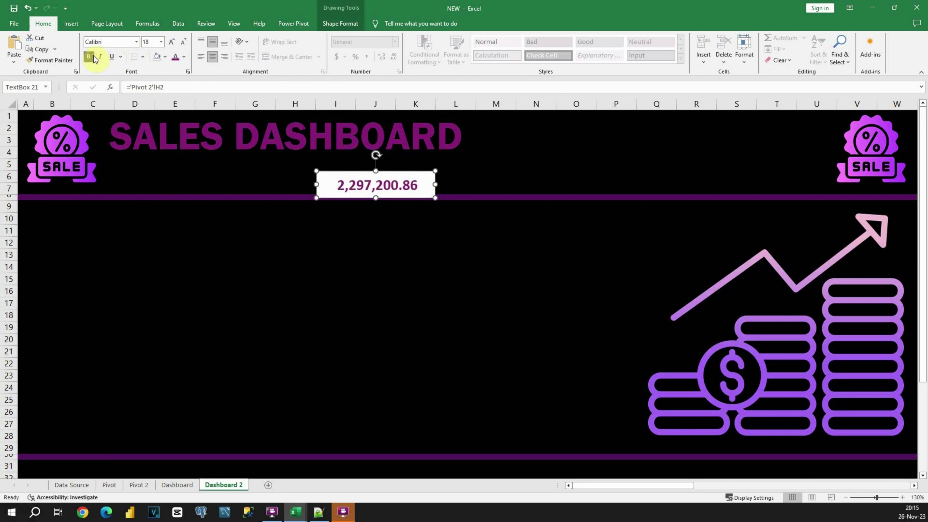
Colour the SALES value text white and fill its text box with the recently used medium purple
{"action": "left_click", "coordinate": [184, 57]}
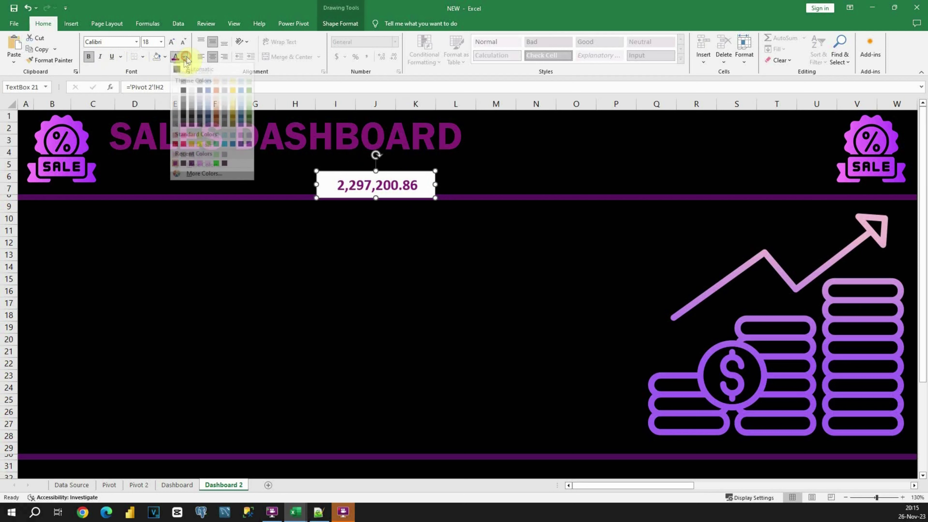
{"action": "left_click", "coordinate": [175, 90]}
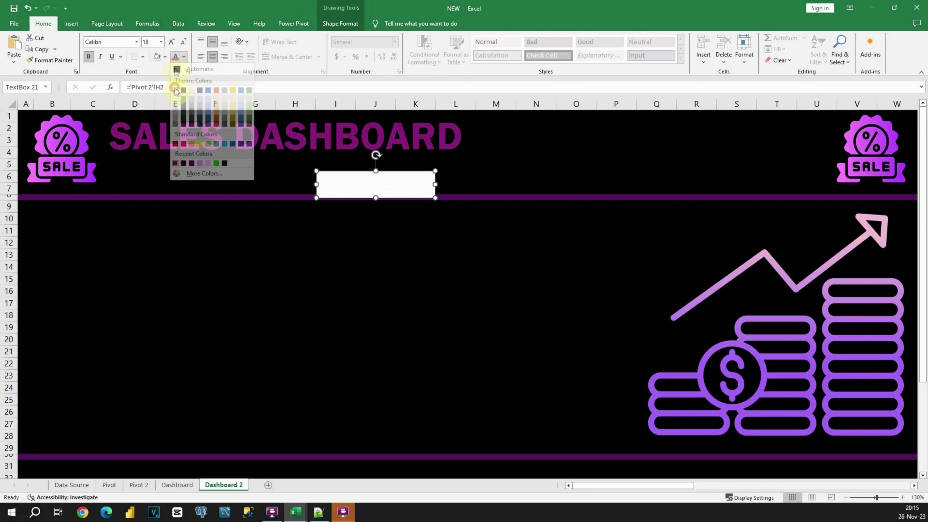
{"action": "left_click", "coordinate": [165, 57]}
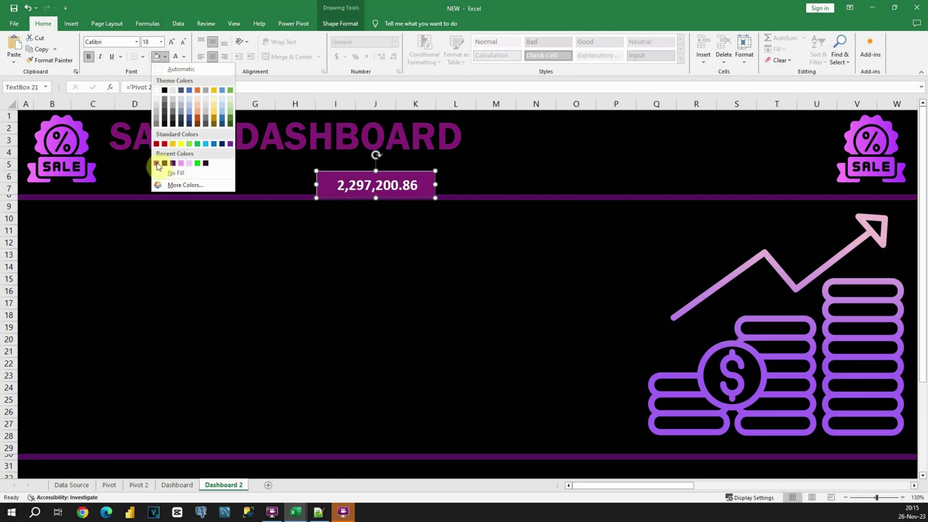
{"action": "left_click", "coordinate": [157, 163]}
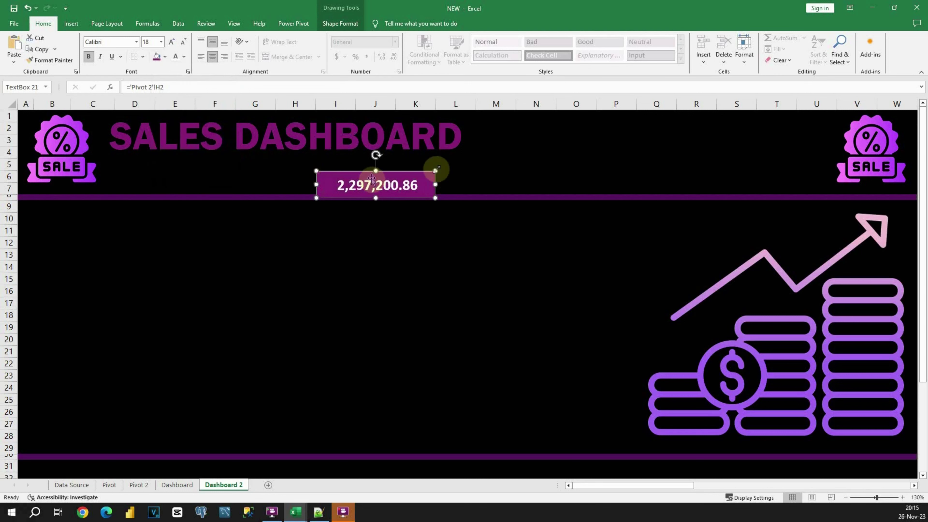
Move the SALES value box directly under the title, aligned with the start of the title text
{"action": "left_click", "coordinate": [449, 167]}
{"action": "left_click_drag", "start_coordinate": [395, 173], "coordinate": [192, 159]}
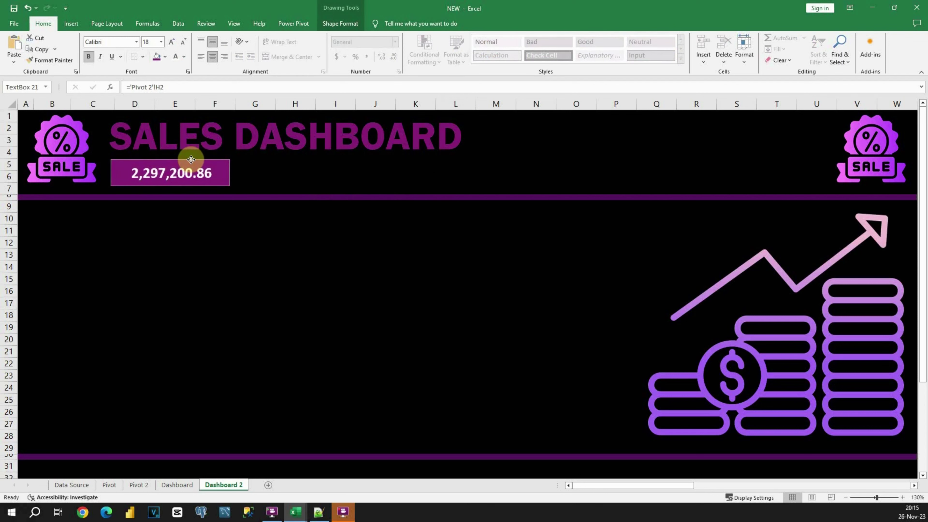
{"action": "left_click", "coordinate": [306, 164]}
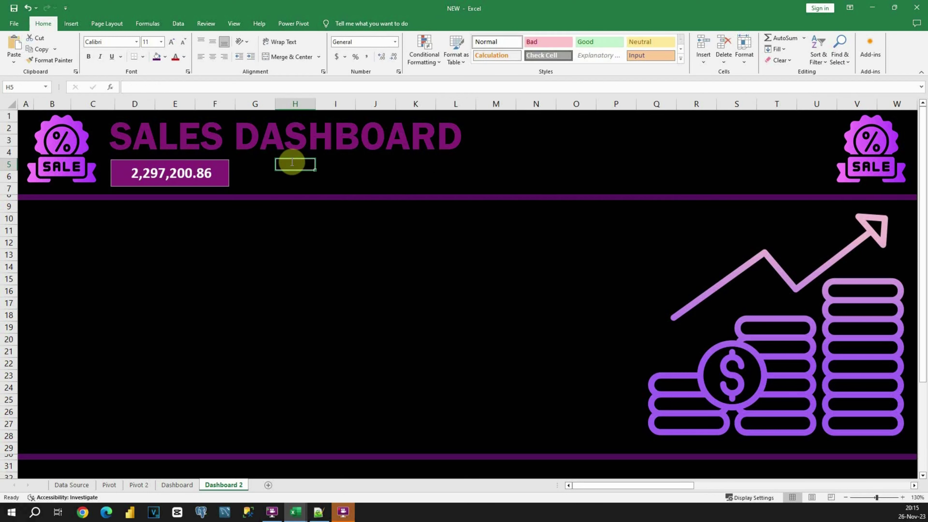
Place two copies of the SALES value box beside it in an evenly spaced row under the title
{"action": "left_click", "coordinate": [220, 162]}
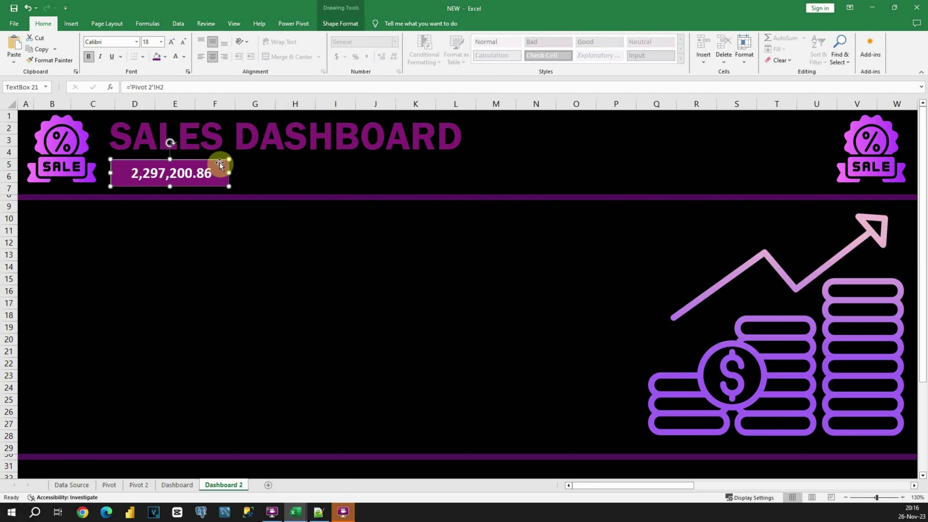
{"action": "left_click_drag", "start_coordinate": [207, 160], "coordinate": [443, 163]}
{"action": "left_click", "coordinate": [492, 149]}
Link the middle box to the PROFIT value with ='Pivot 2'!H3
{"action": "left_click", "coordinate": [323, 174]}
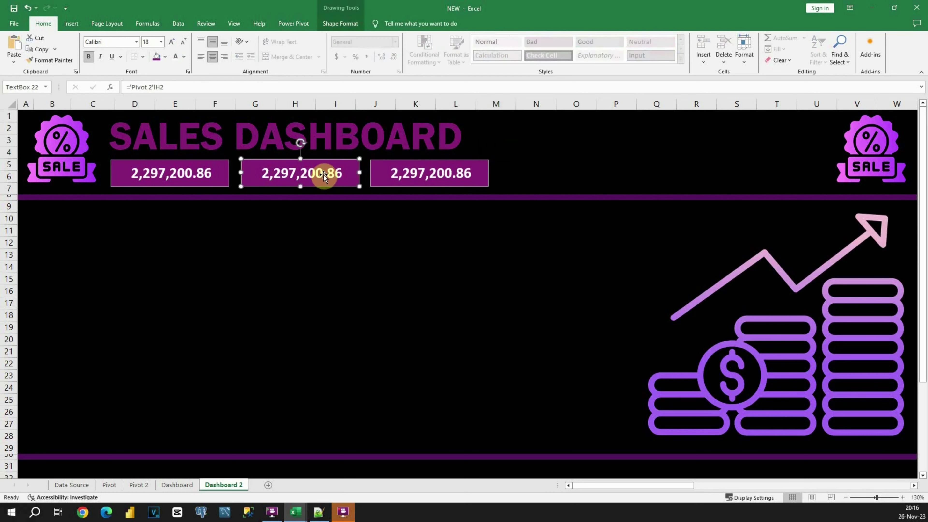
{"action": "left_click_drag", "start_coordinate": [186, 87], "coordinate": [129, 87]}
{"action": "key", "text": "BackSpace"}
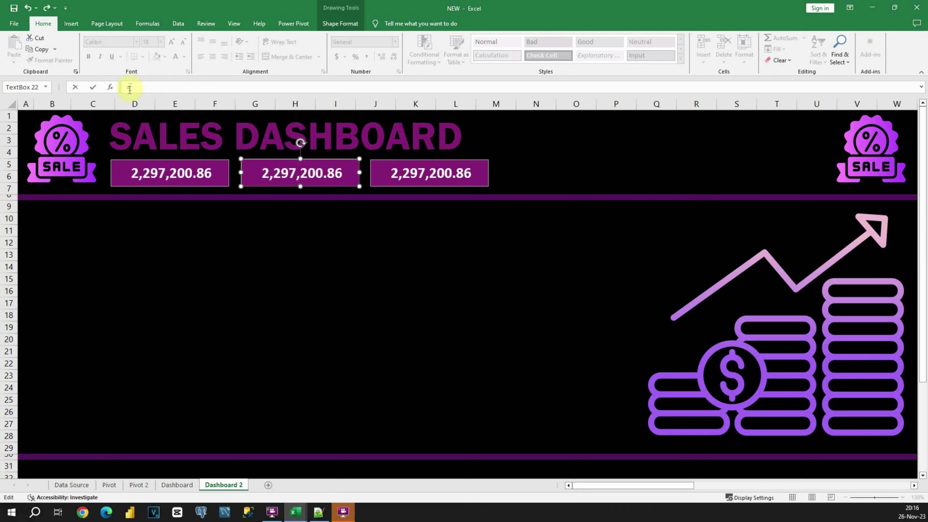
{"action": "left_click", "coordinate": [137, 485]}
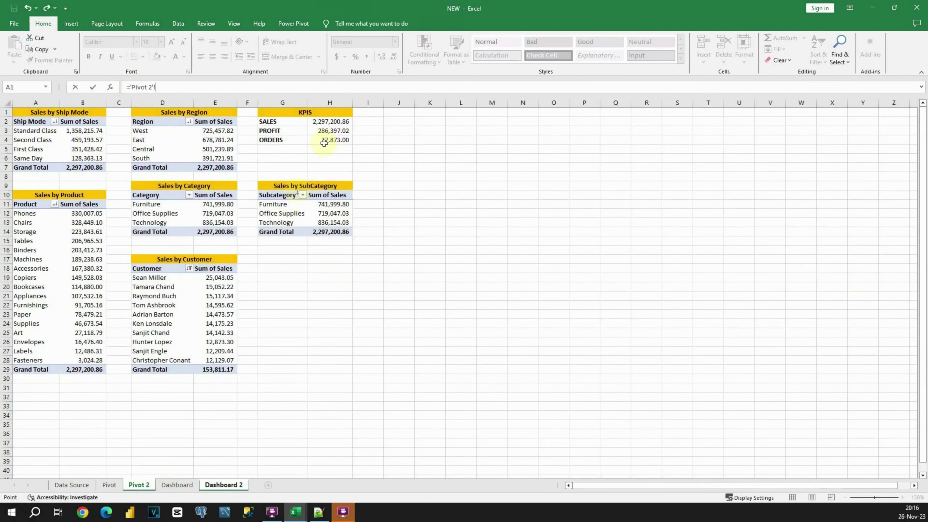
{"action": "left_click", "coordinate": [333, 131]}
{"action": "key", "text": "Return"}
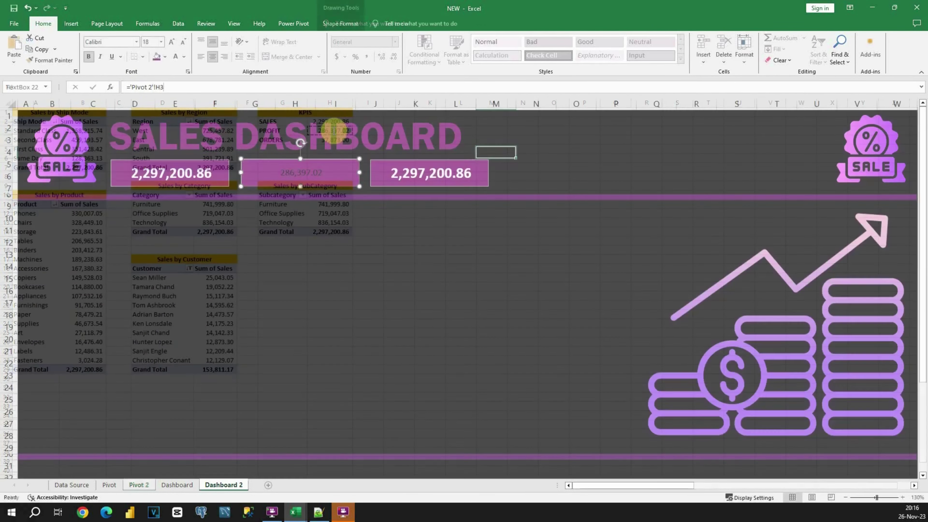
Link the third box to the ORDERS value with ='Pivot 2'!H4
{"action": "left_click", "coordinate": [410, 167]}
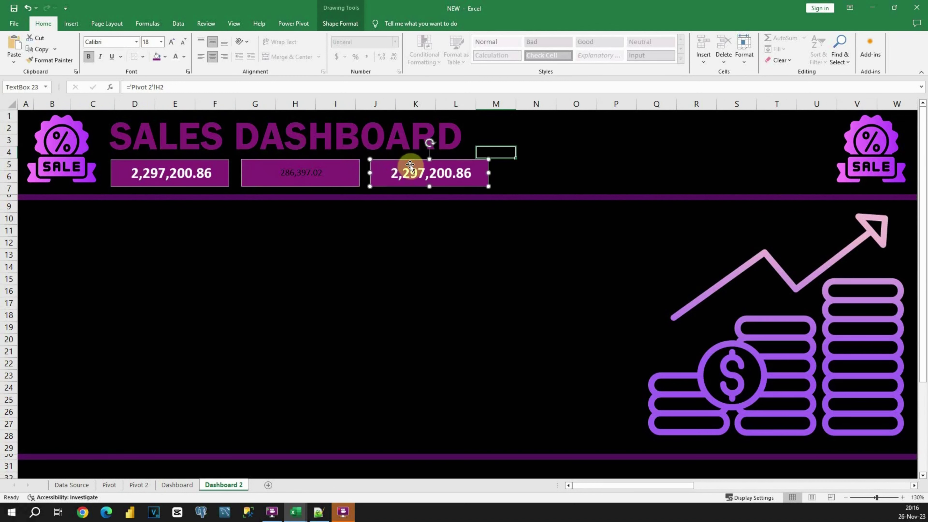
{"action": "left_click_drag", "start_coordinate": [164, 87], "coordinate": [130, 86]}
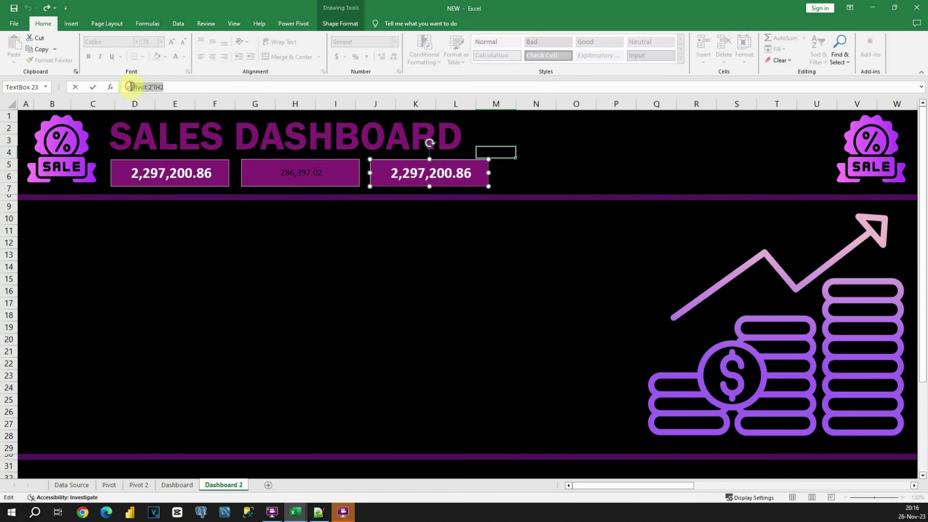
{"action": "key", "text": "BackSpace"}
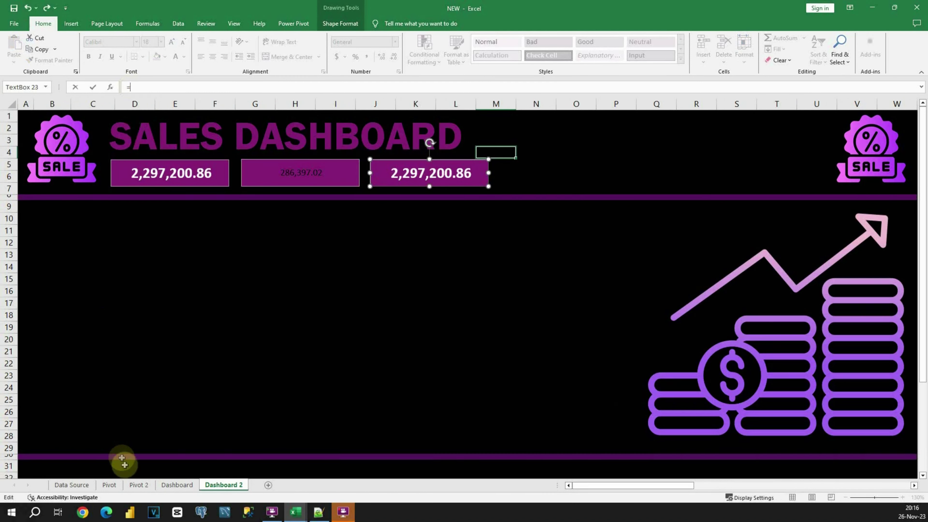
{"action": "left_click", "coordinate": [135, 484]}
{"action": "left_click", "coordinate": [333, 141]}
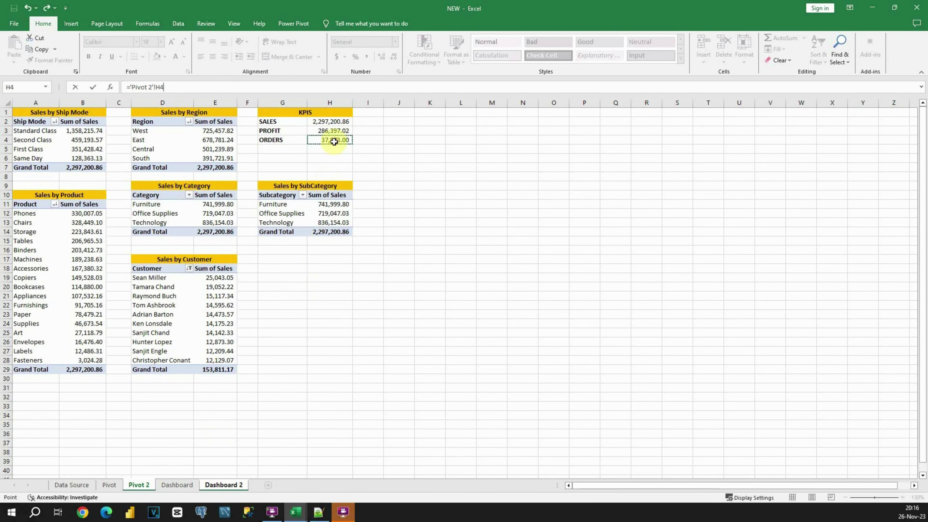
{"action": "key", "text": "Return"}
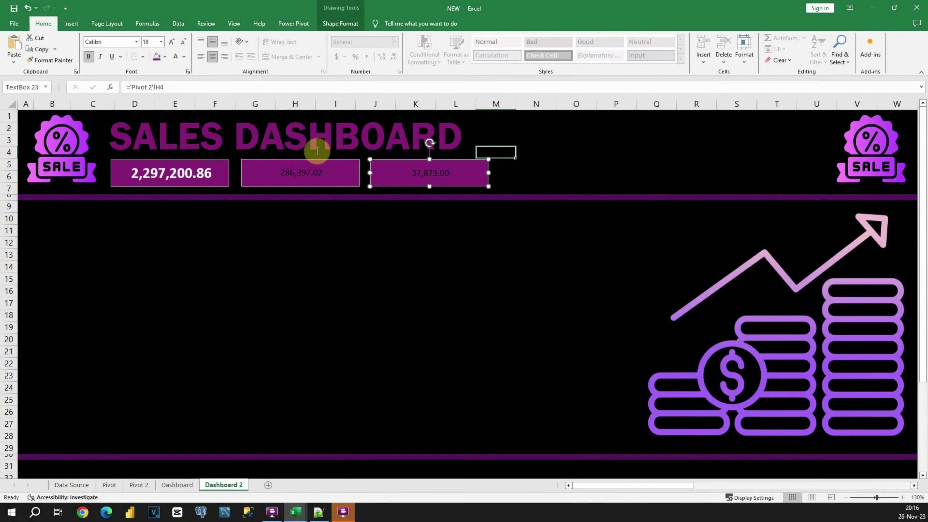
Copy the SALES box's formatting onto the PROFIT and ORDERS boxes with Format Painter
{"action": "left_click", "coordinate": [204, 171]}
{"action": "left_click", "coordinate": [49, 60]}
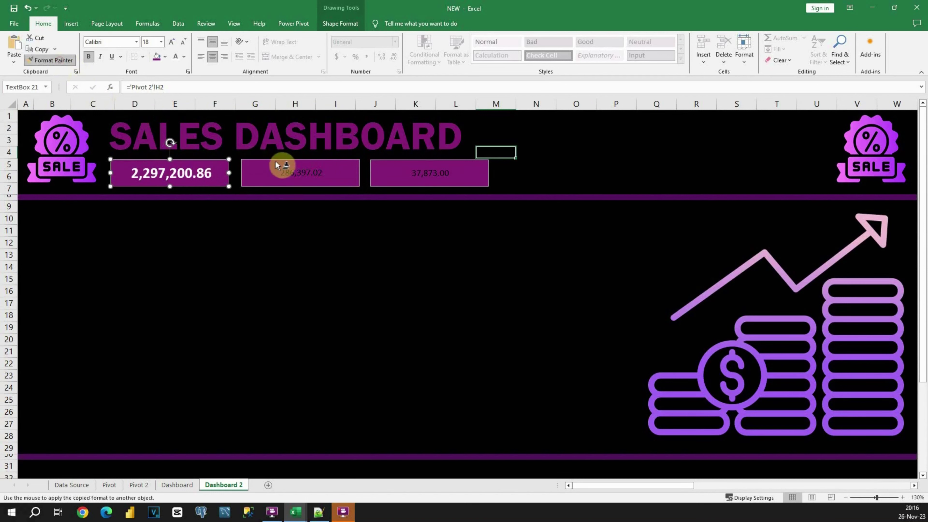
{"action": "left_click", "coordinate": [275, 162]}
{"action": "left_click", "coordinate": [49, 60]}
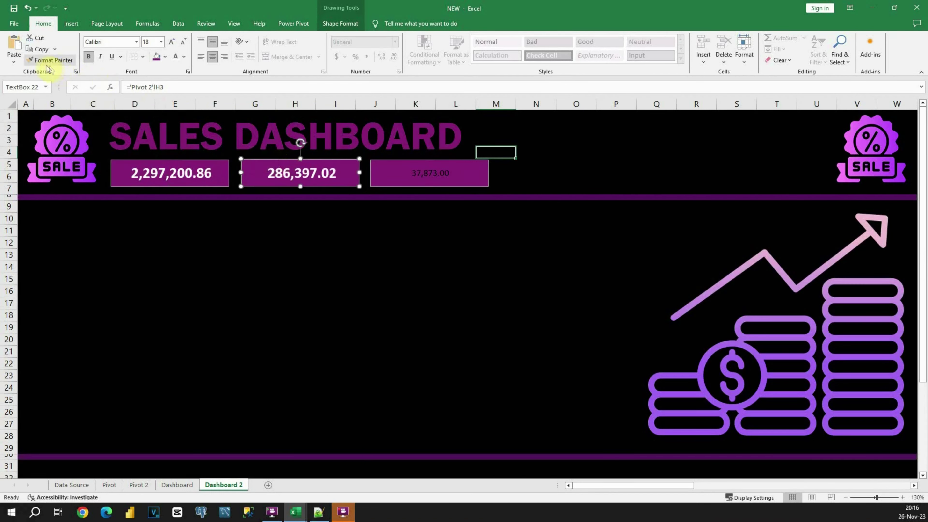
{"action": "left_click", "coordinate": [395, 171]}
{"action": "left_click", "coordinate": [553, 174]}
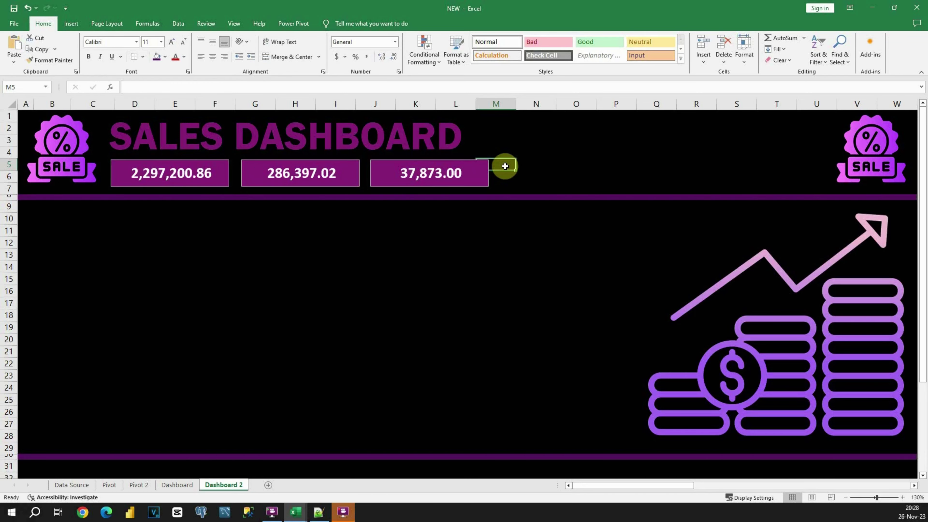
Insert a Segment slicer for the Sales by Category pivot table on the Pivot 2 sheet
{"action": "left_click", "coordinate": [139, 485]}
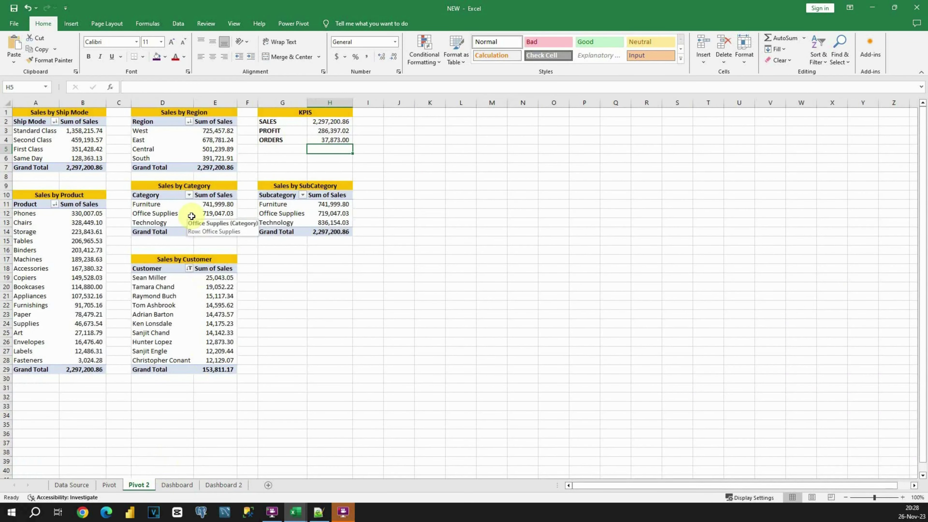
{"action": "left_click", "coordinate": [191, 216]}
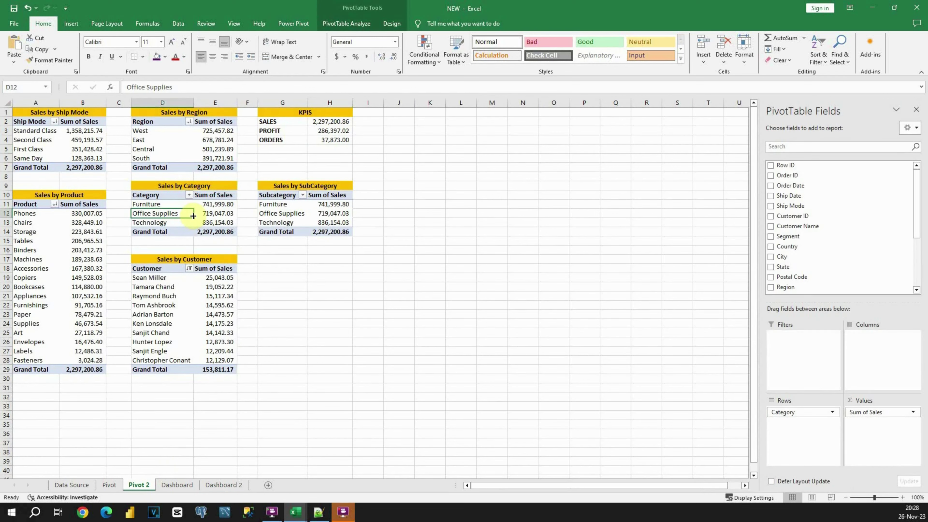
{"action": "left_click", "coordinate": [71, 24]}
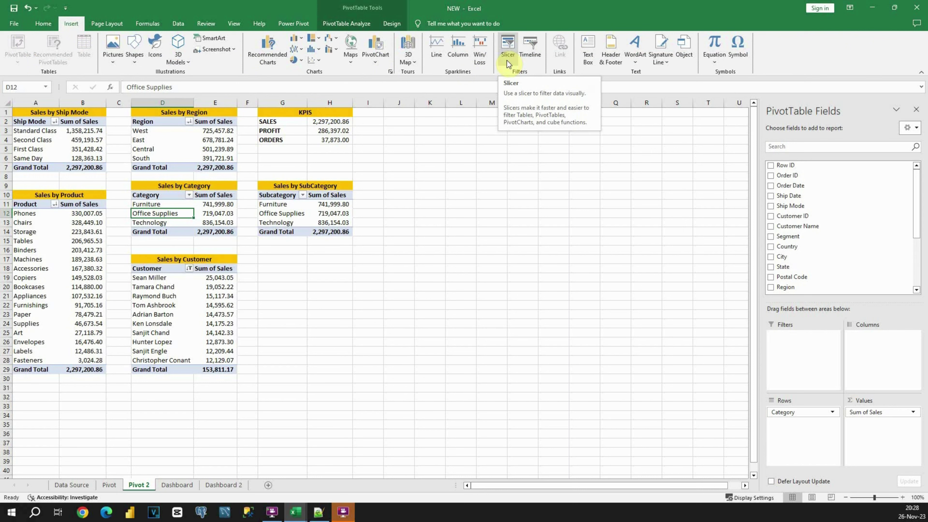
{"action": "left_click", "coordinate": [355, 24]}
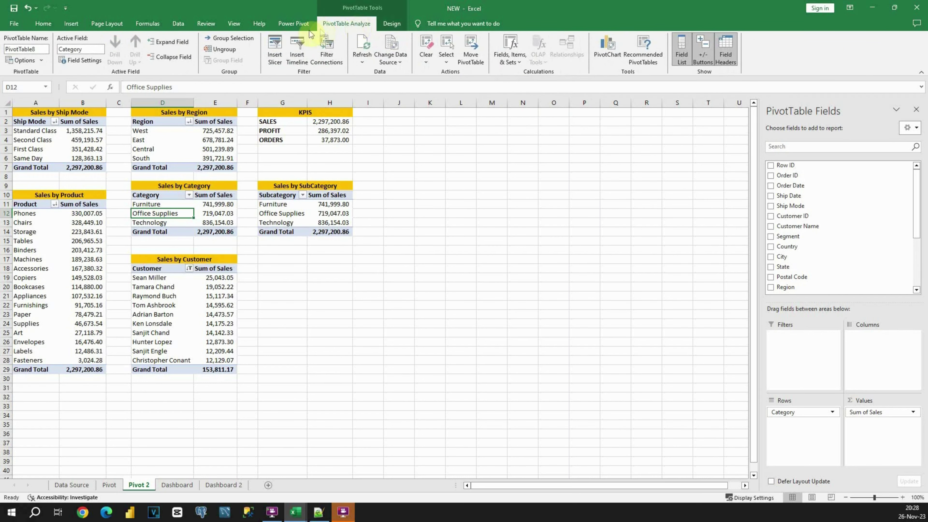
{"action": "left_click", "coordinate": [275, 50]}
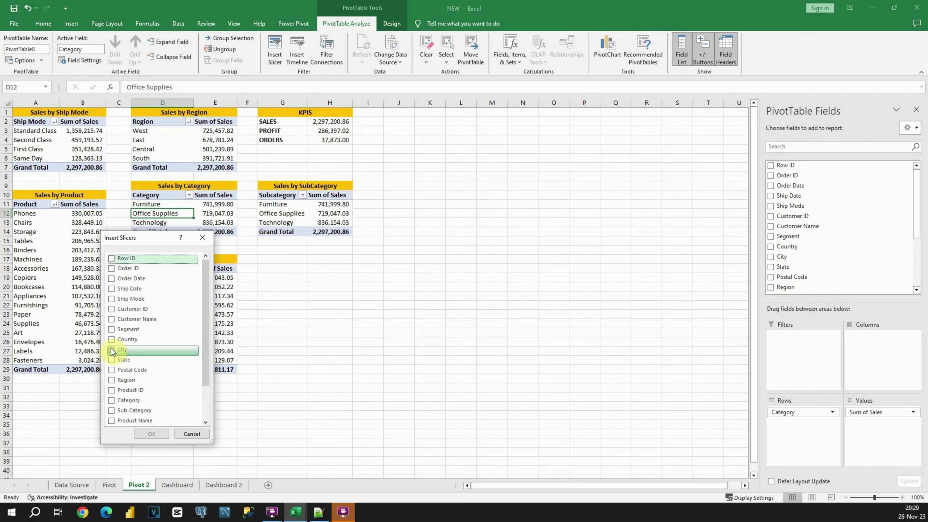
{"action": "left_click", "coordinate": [112, 329]}
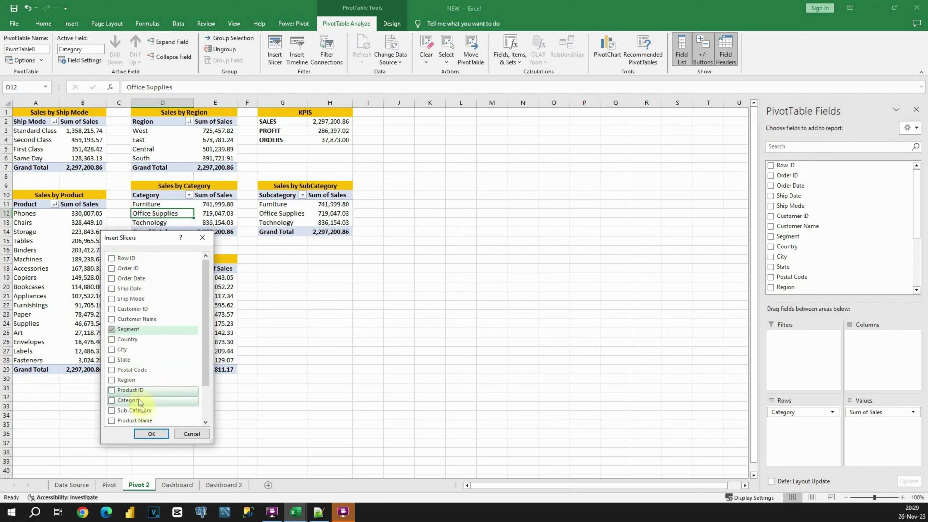
{"action": "left_click", "coordinate": [151, 433]}
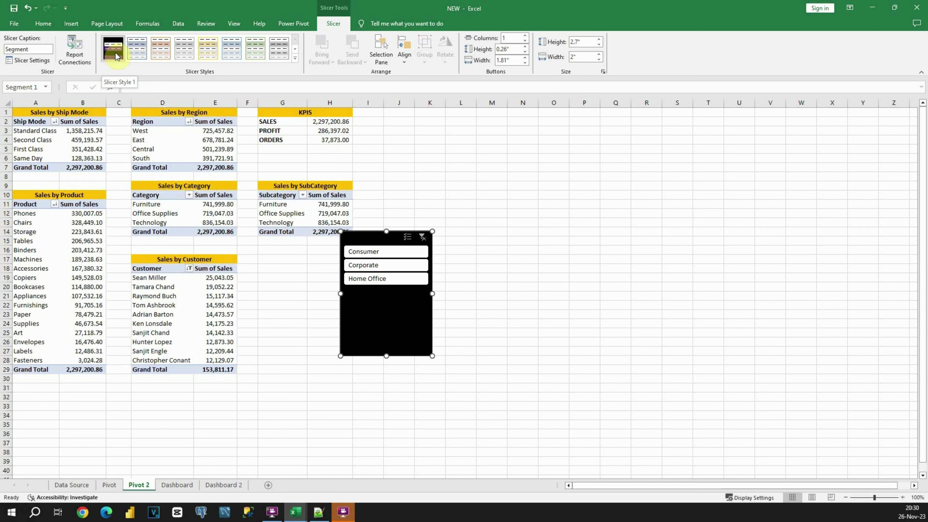
Try the light blue style on the Segment slicer, and apply the black Slicer Style 1 to it
{"action": "left_click", "coordinate": [135, 52]}
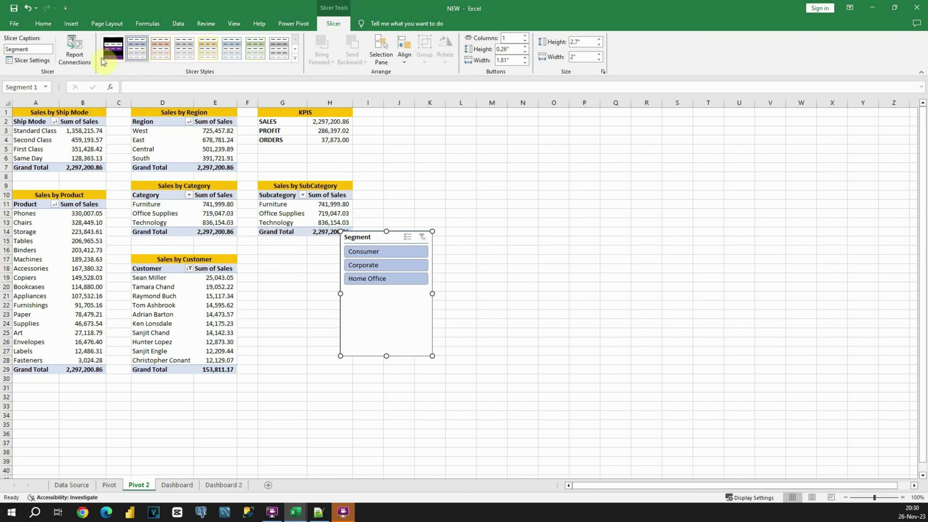
{"action": "left_click", "coordinate": [111, 56]}
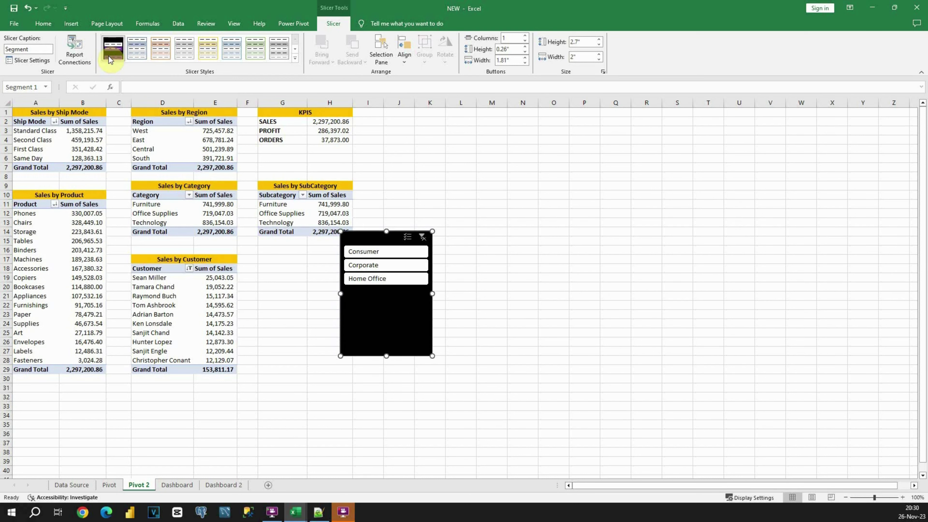
Hide the Segment slicer's header and shorten the slicer to about 1.22" high, finishing in the black Slicer Style 1
{"action": "left_click", "coordinate": [127, 55]}
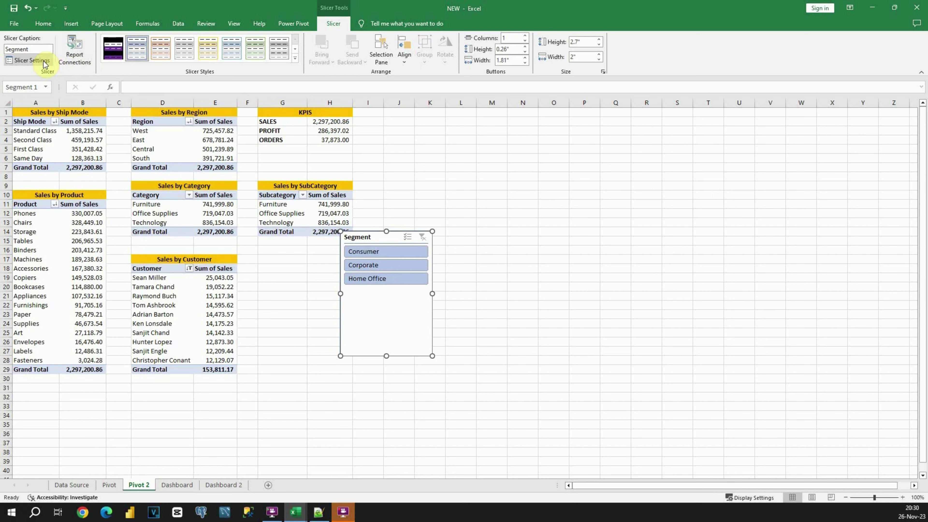
{"action": "left_click", "coordinate": [31, 61]}
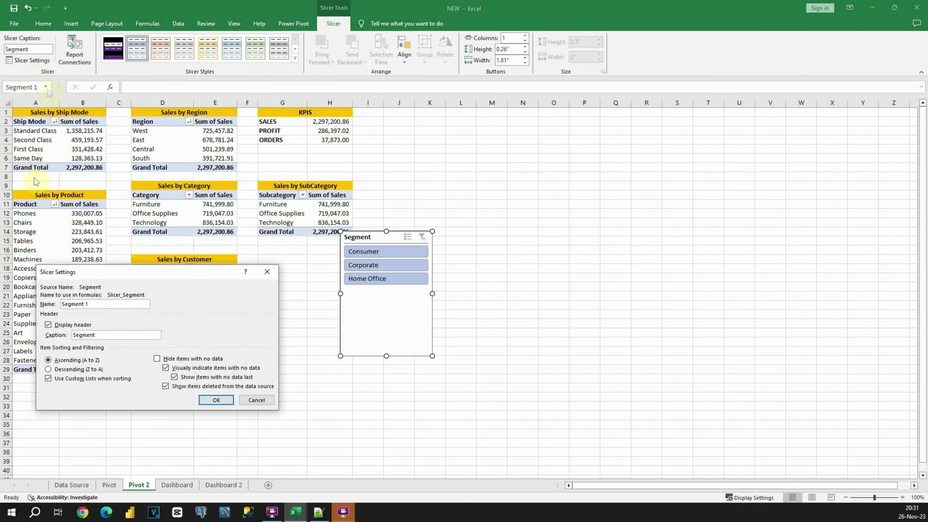
{"action": "left_click", "coordinate": [48, 324]}
{"action": "left_click", "coordinate": [216, 400]}
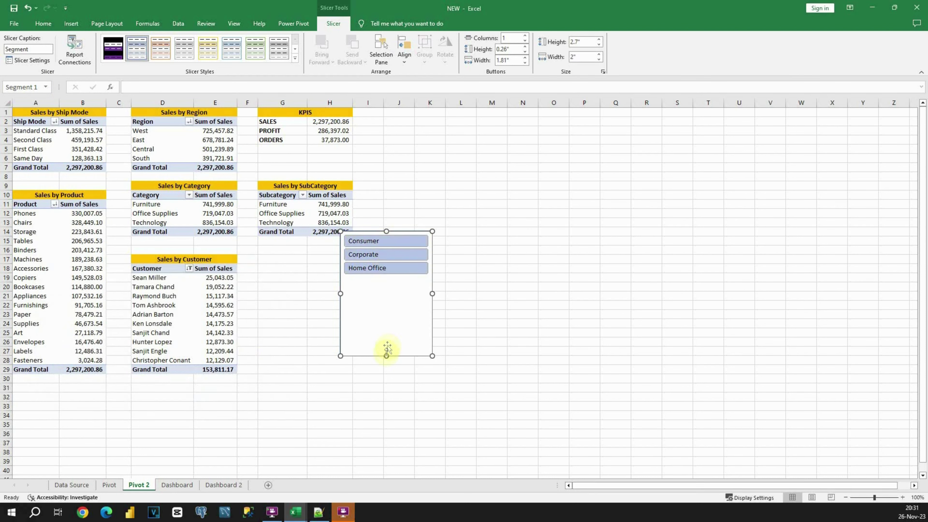
{"action": "left_click_drag", "start_coordinate": [386, 355], "coordinate": [391, 286]}
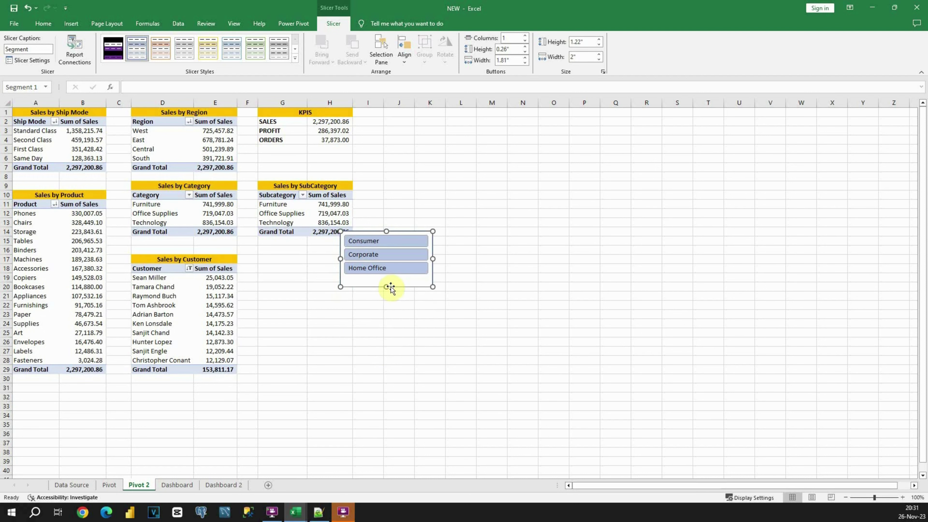
{"action": "left_click", "coordinate": [110, 57]}
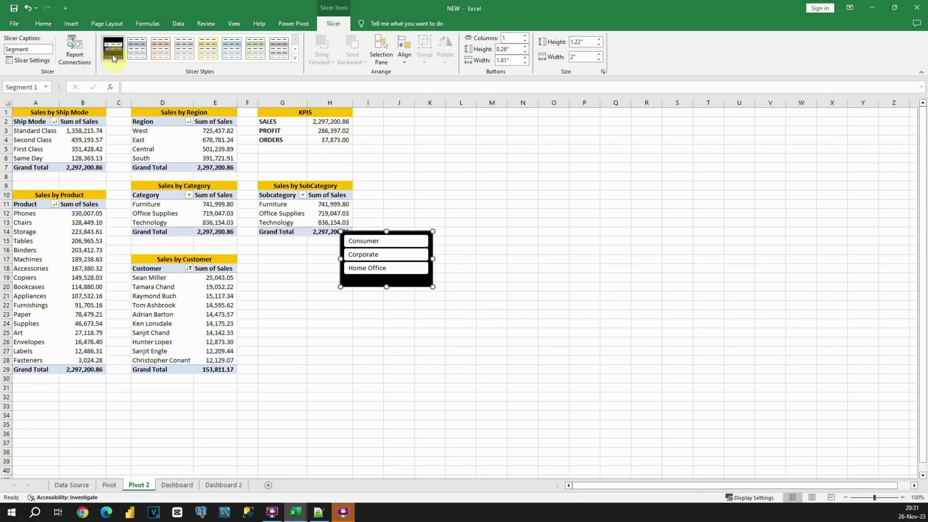
Examine the element formatting of Slicer Style 1, including the font, border and fill settings of Selected Item with Data
{"action": "right_click", "coordinate": [112, 55]}
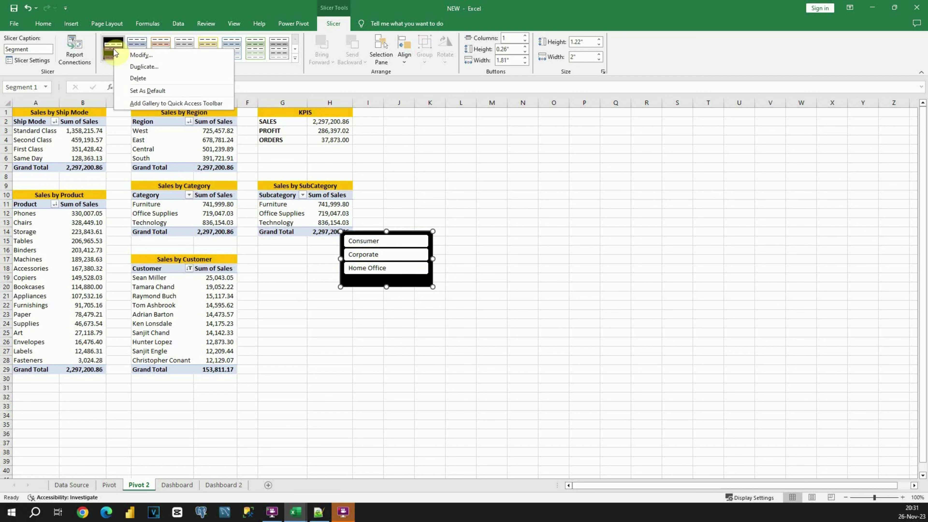
{"action": "left_click", "coordinate": [141, 55]}
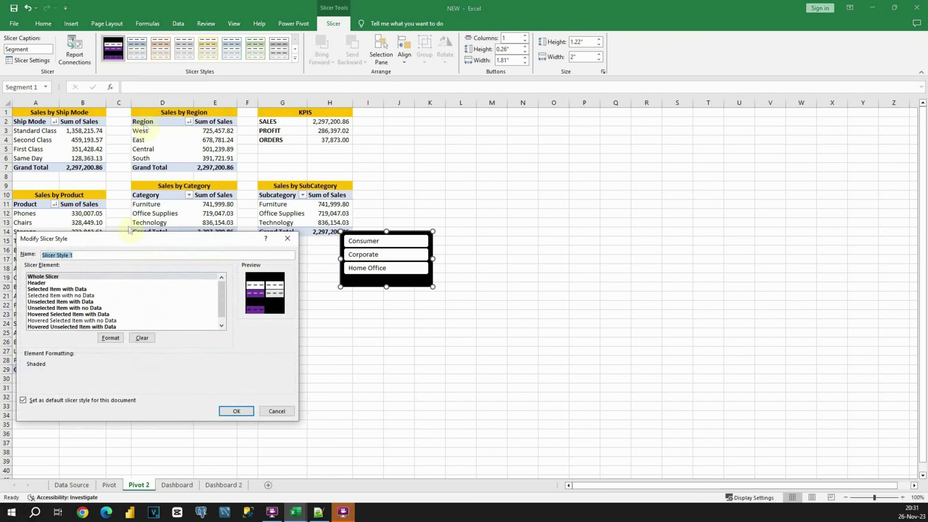
{"action": "left_click", "coordinate": [60, 289]}
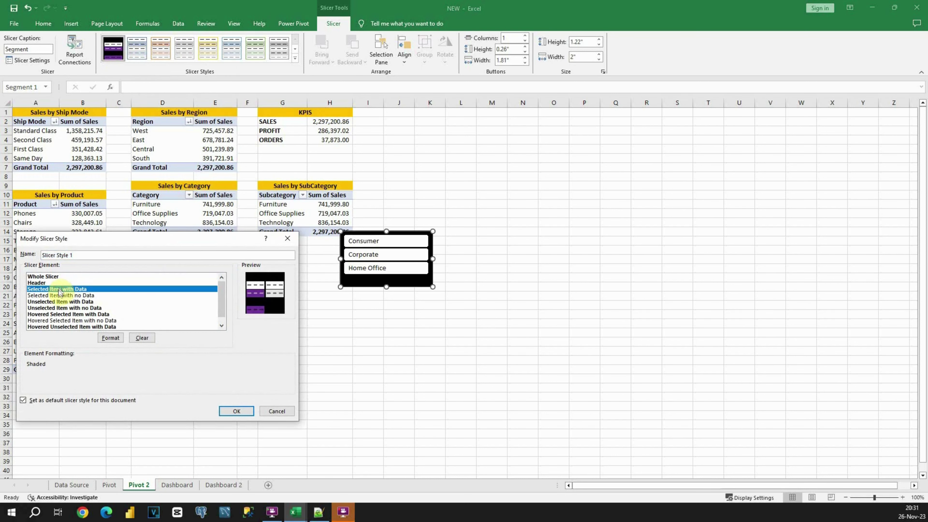
{"action": "left_click", "coordinate": [60, 303]}
{"action": "left_click", "coordinate": [60, 315]}
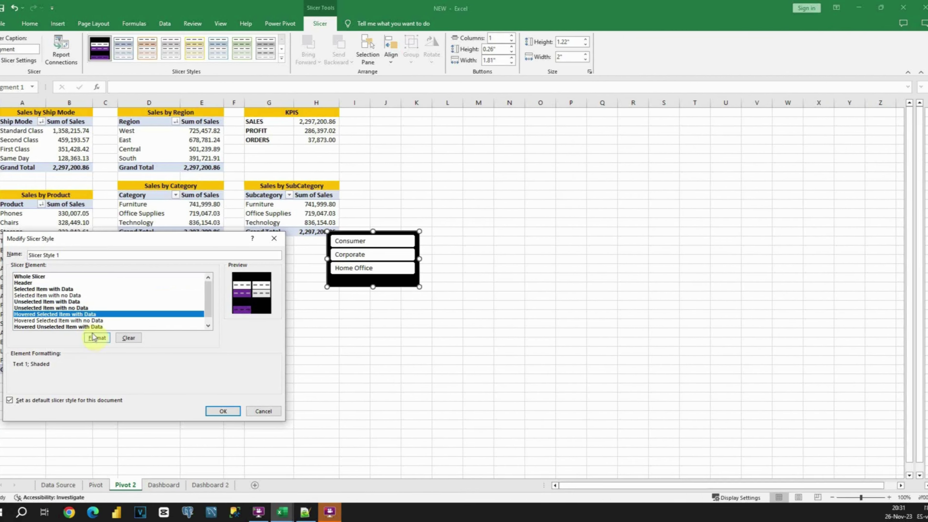
{"action": "left_click", "coordinate": [31, 290]}
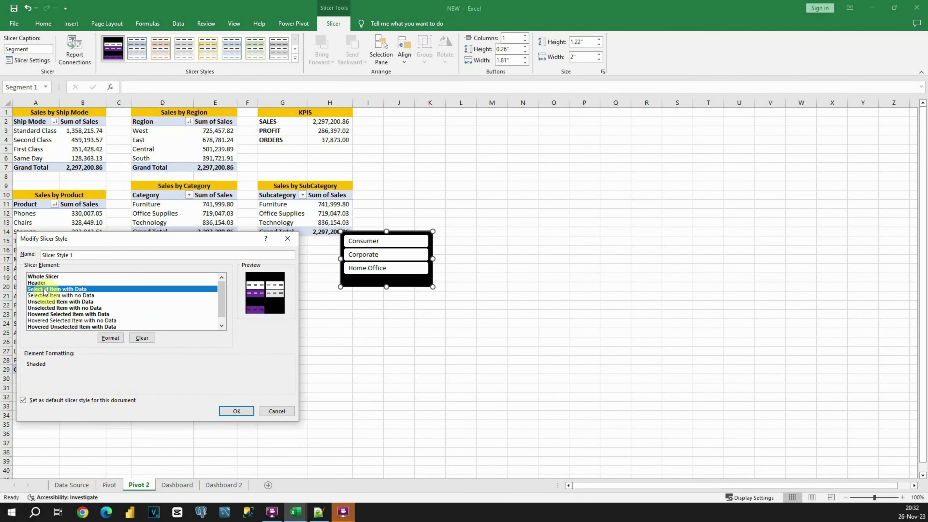
{"action": "left_click", "coordinate": [106, 337]}
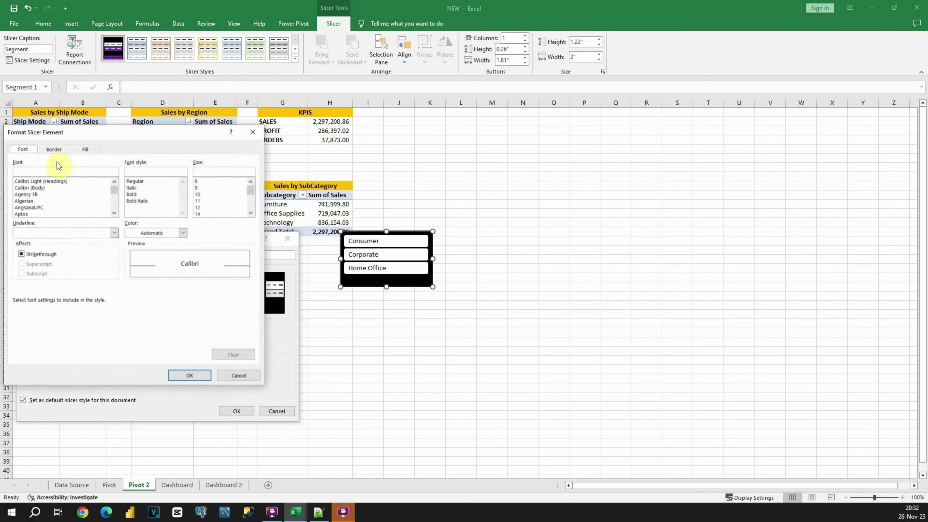
{"action": "left_click", "coordinate": [54, 149]}
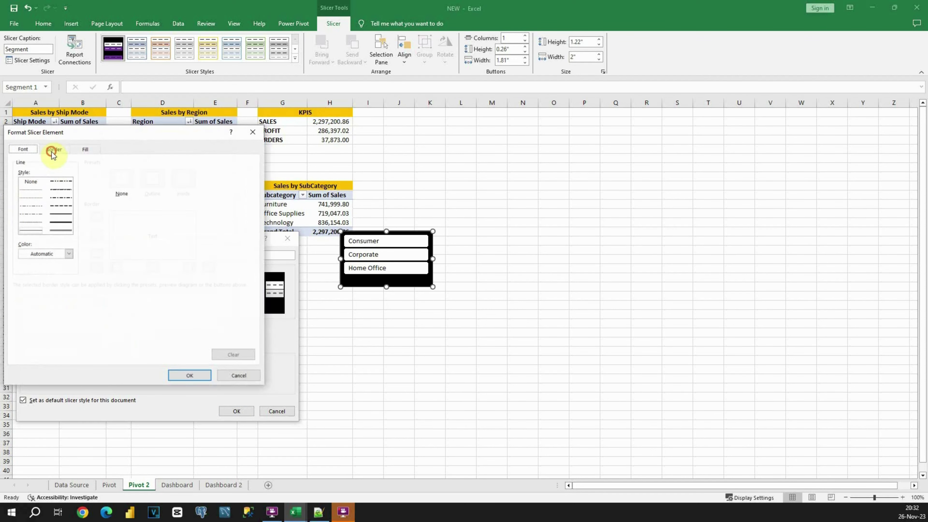
{"action": "left_click", "coordinate": [75, 153]}
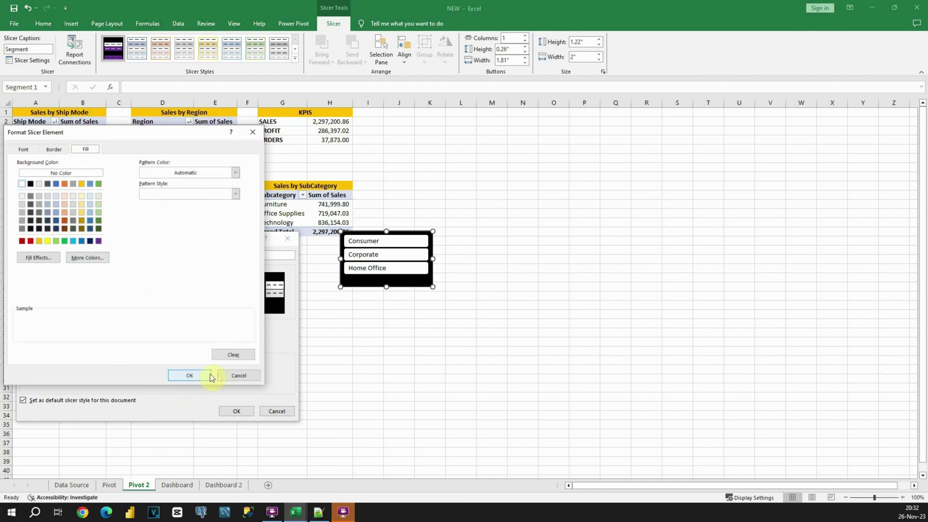
{"action": "left_click", "coordinate": [221, 375]}
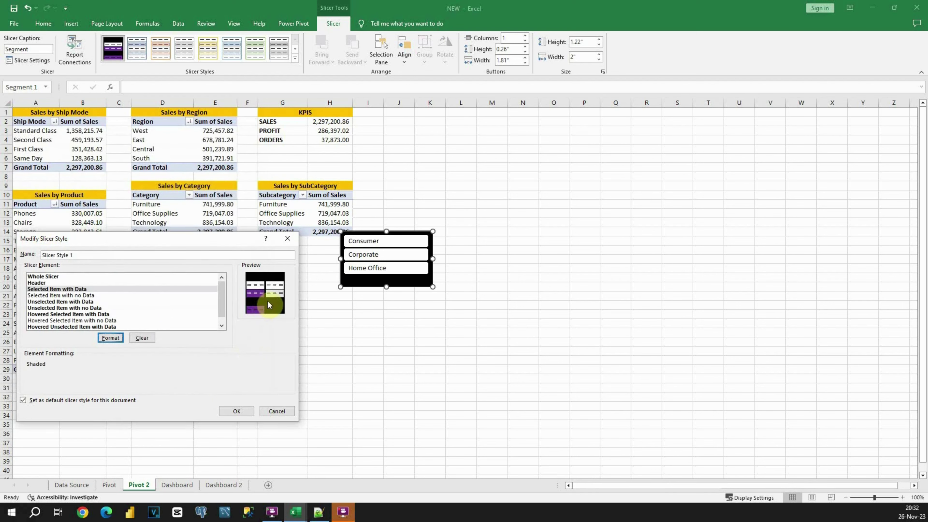
{"action": "left_click", "coordinate": [287, 239]}
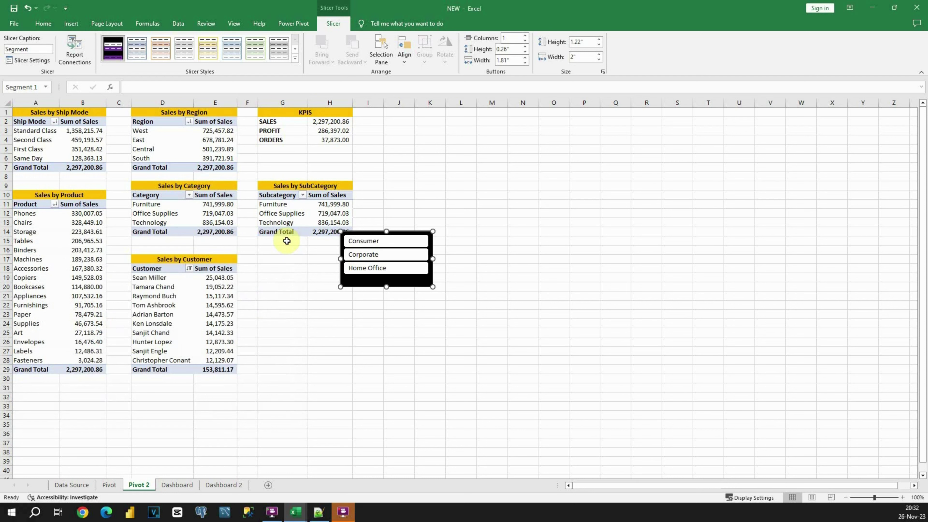
Look over the slicer elements offered for creating a new slicer style
{"action": "left_click", "coordinate": [295, 58]}
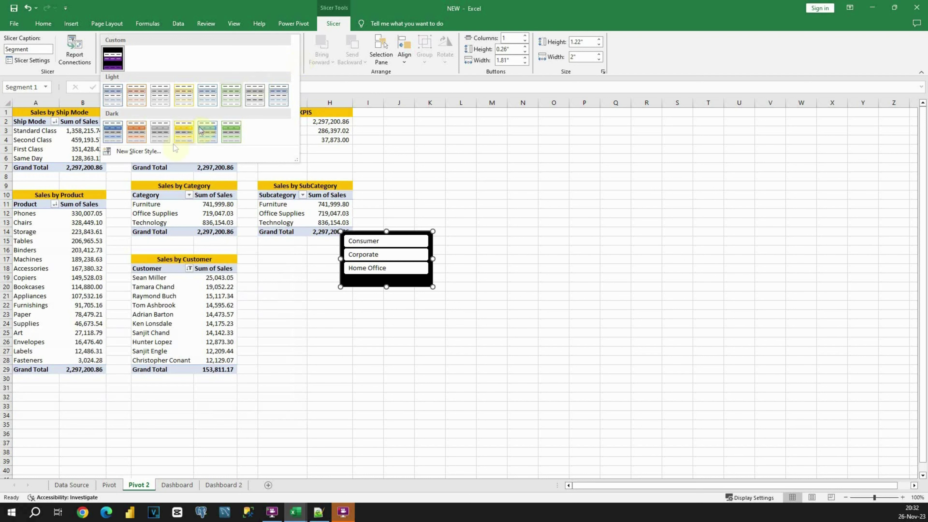
{"action": "left_click", "coordinate": [141, 153]}
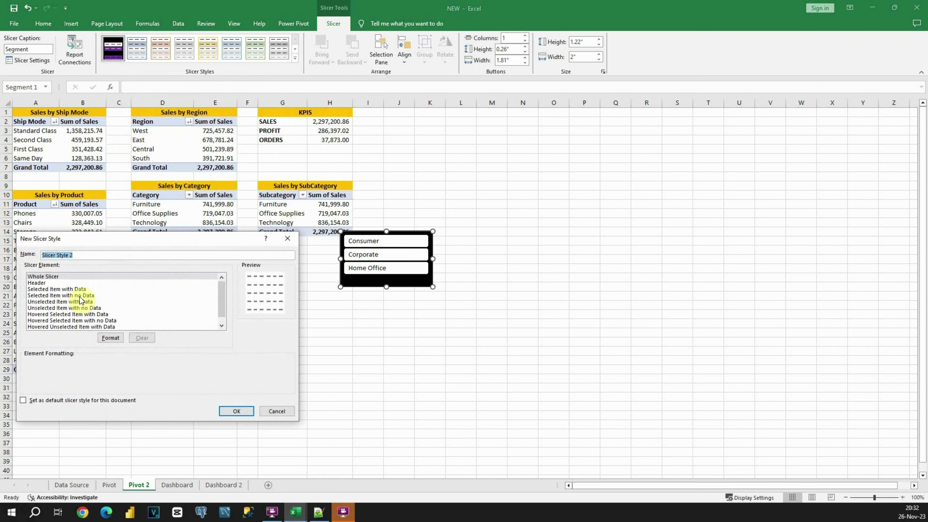
{"action": "left_click", "coordinate": [277, 410]}
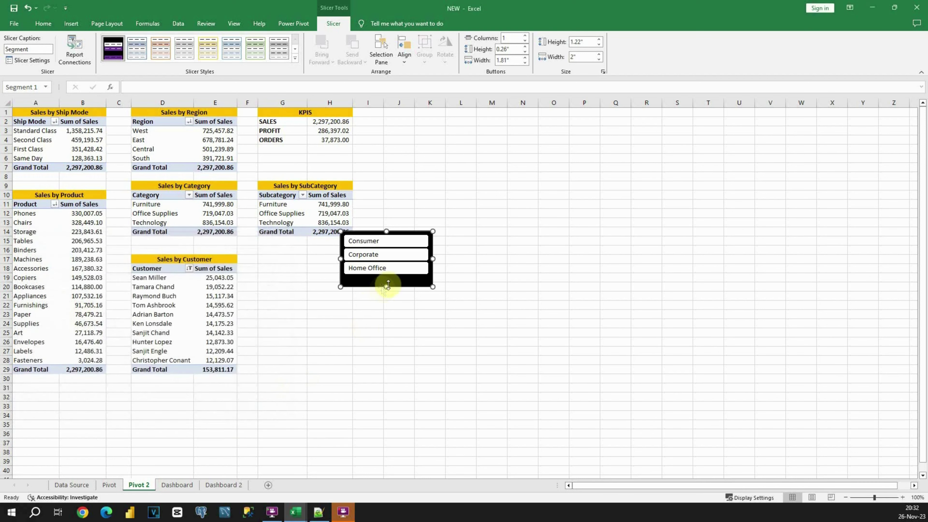
Move the Segment slicer from Pivot 2 to the Dashboard 2 header, placing it over columns N to Q beside the KPI boxes
{"action": "key", "text": "Delete"}
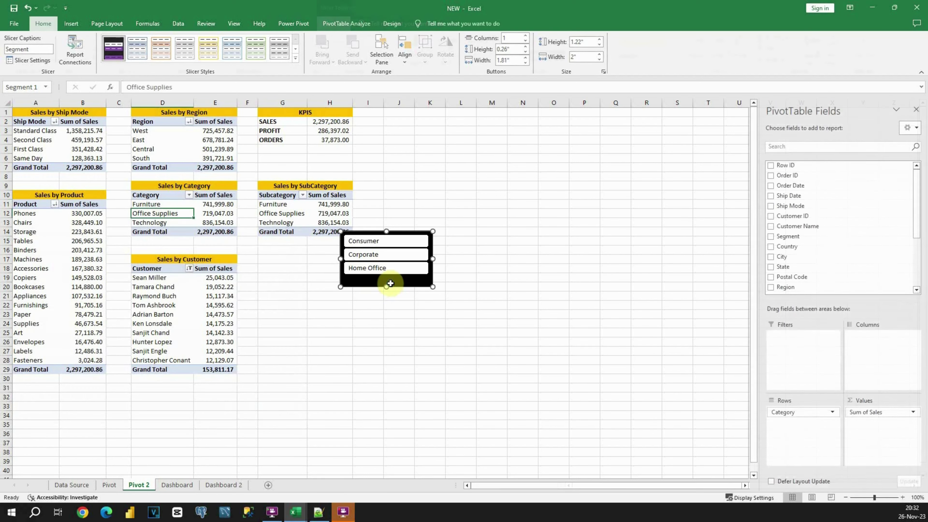
{"action": "left_click", "coordinate": [223, 485]}
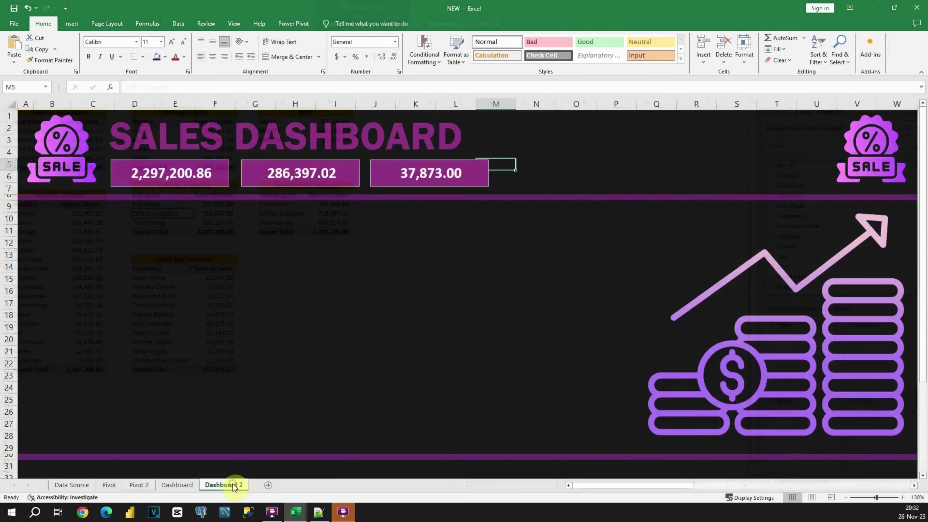
{"action": "left_click", "coordinate": [546, 148]}
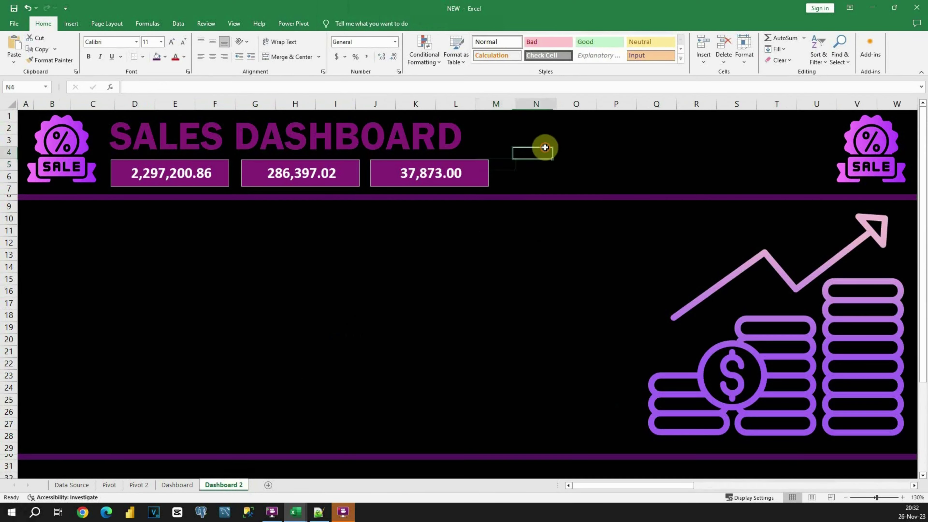
{"action": "key", "text": "ctrl+v"}
{"action": "left_click_drag", "start_coordinate": [544, 149], "coordinate": [586, 131]}
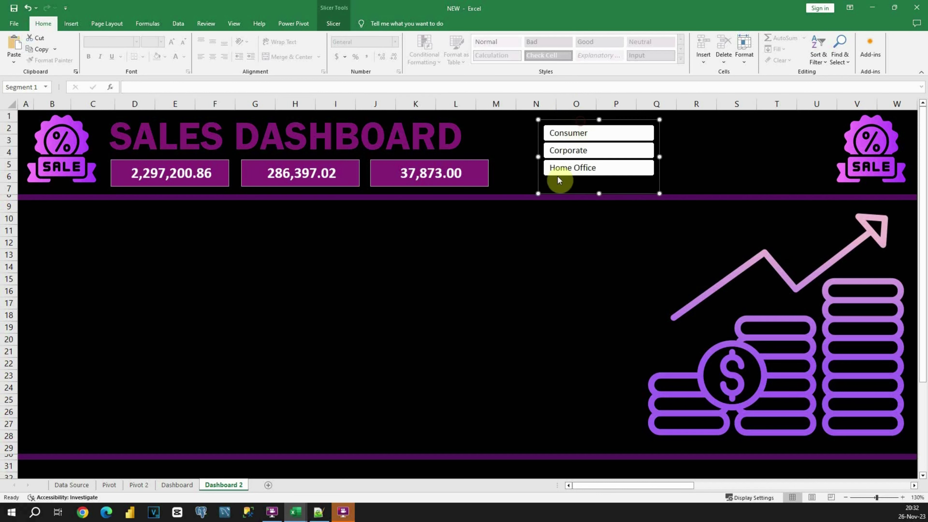
Test the Segment slicer on Dashboard 2 by filtering to Home Office
{"action": "left_click", "coordinate": [535, 218]}
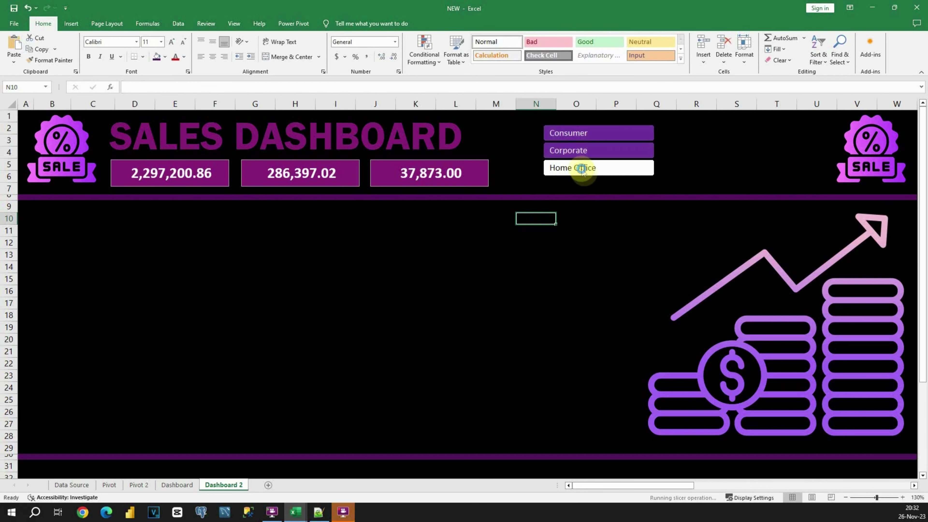
{"action": "left_click", "coordinate": [577, 218]}
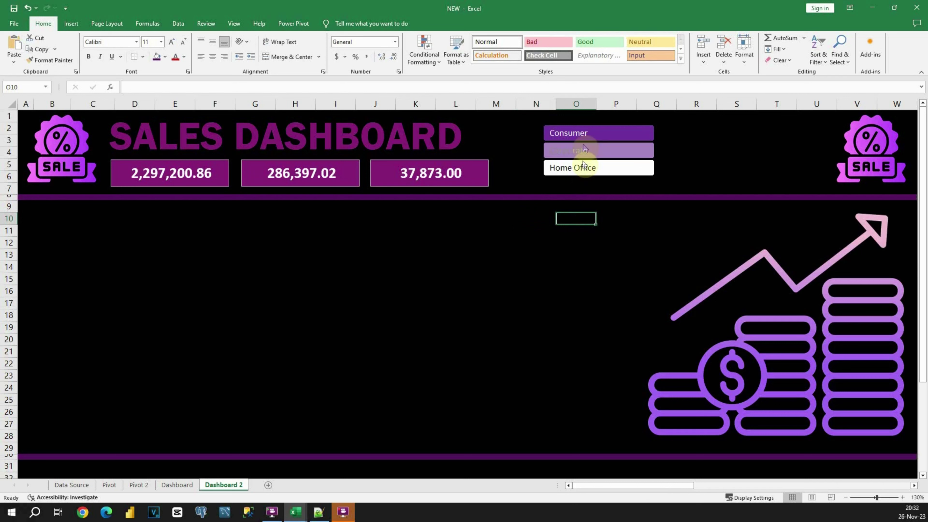
{"action": "left_click", "coordinate": [530, 227]}
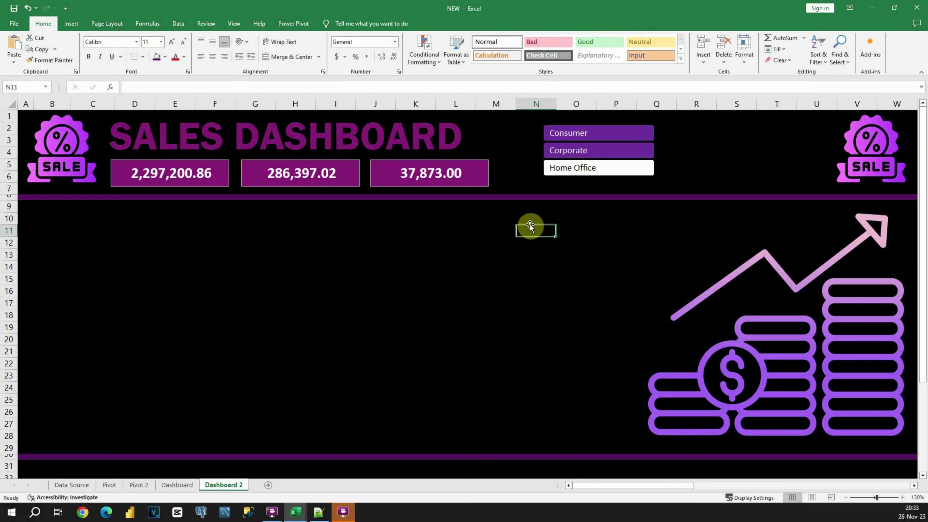
Insert a Category slicer for the Sales by SubCategory pivot table on the Pivot 2 sheet
{"action": "left_click", "coordinate": [147, 485]}
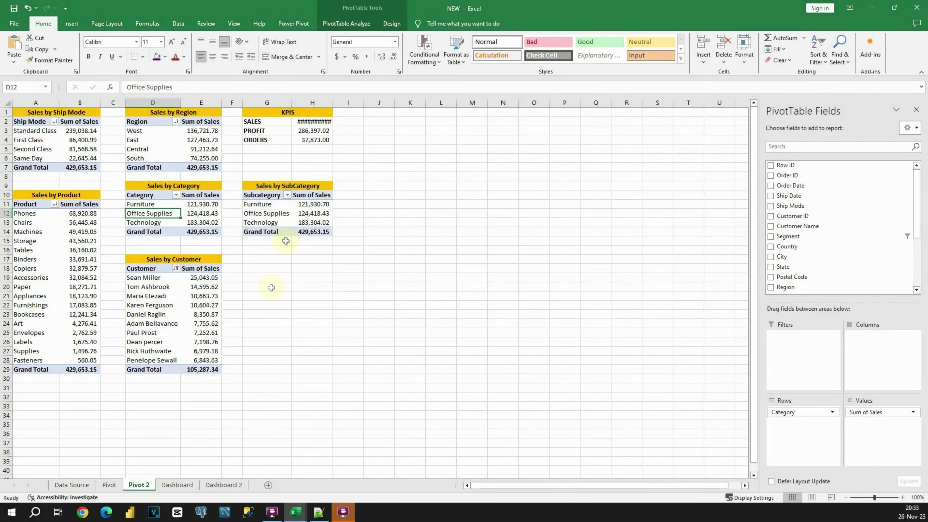
{"action": "left_click", "coordinate": [286, 213]}
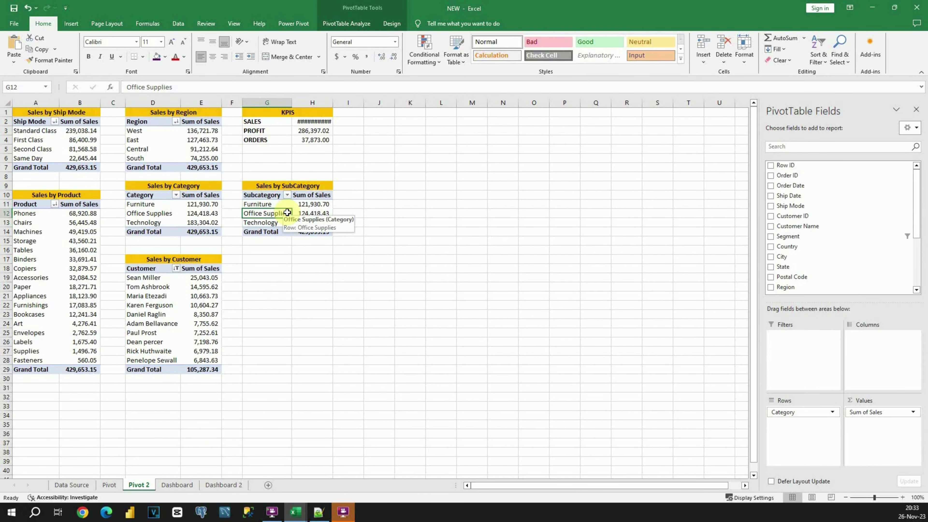
{"action": "left_click", "coordinate": [352, 22]}
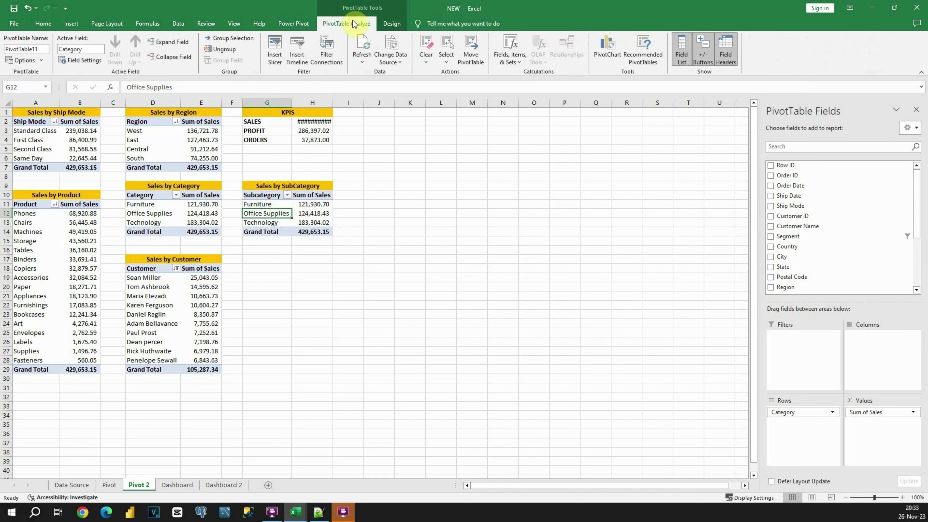
{"action": "left_click", "coordinate": [278, 51]}
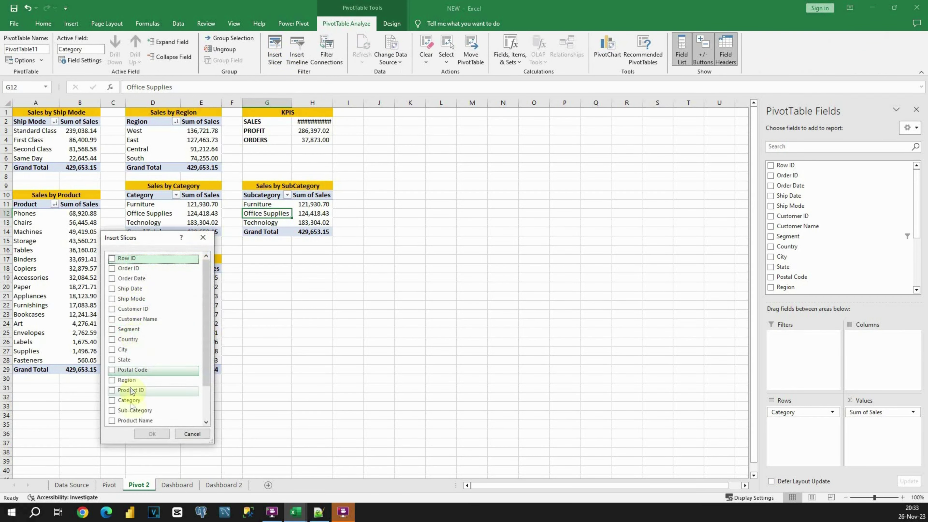
{"action": "left_click", "coordinate": [123, 400]}
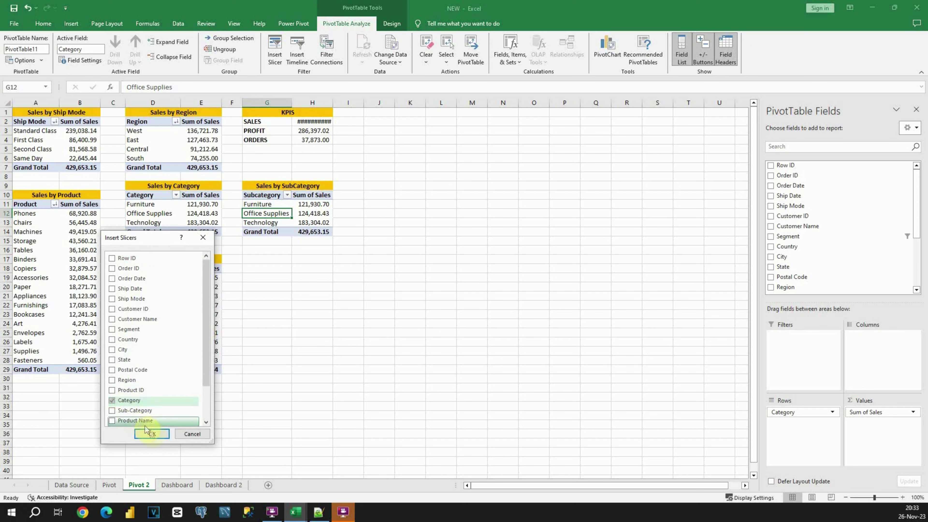
{"action": "left_click", "coordinate": [148, 433]}
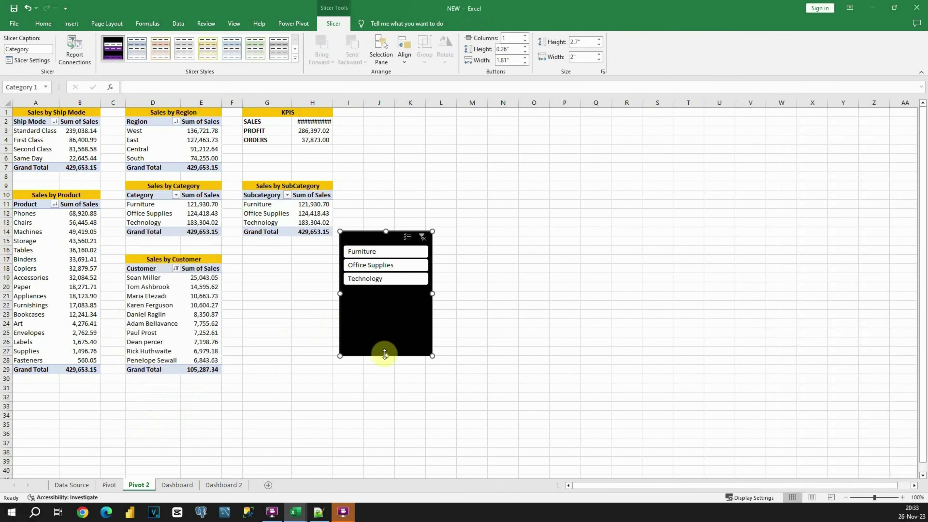
Hide the Category slicer's header and shorten the slicer to about 1.09" high
{"action": "left_click_drag", "start_coordinate": [384, 353], "coordinate": [392, 298]}
{"action": "left_click_drag", "start_coordinate": [393, 293], "coordinate": [392, 292]}
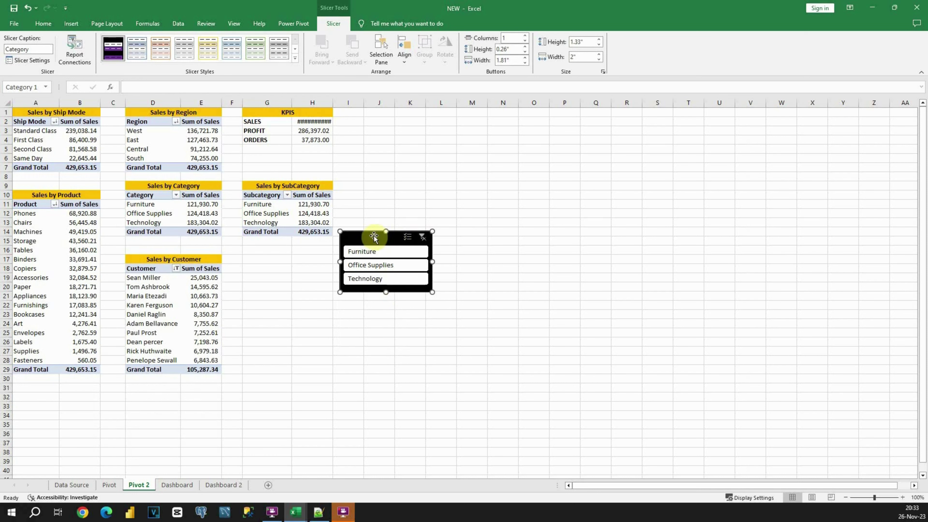
{"action": "left_click", "coordinate": [40, 60]}
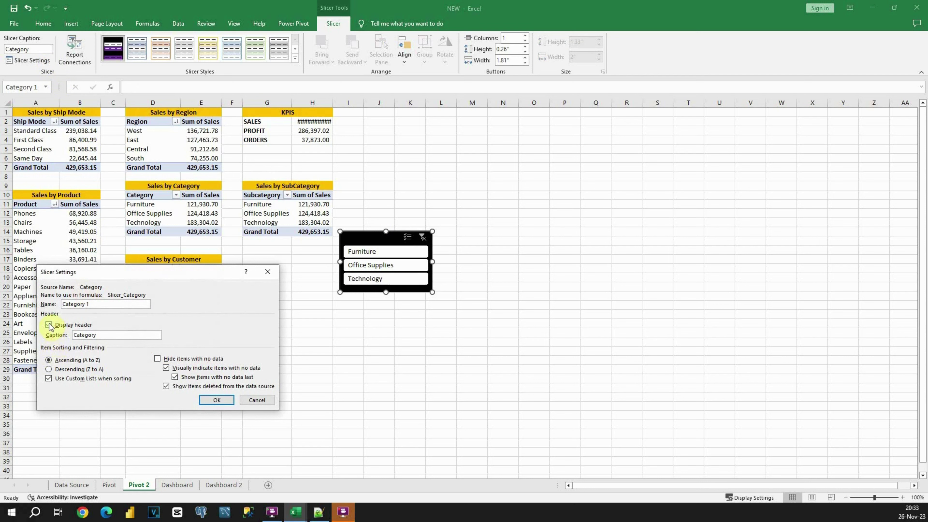
{"action": "left_click", "coordinate": [216, 400]}
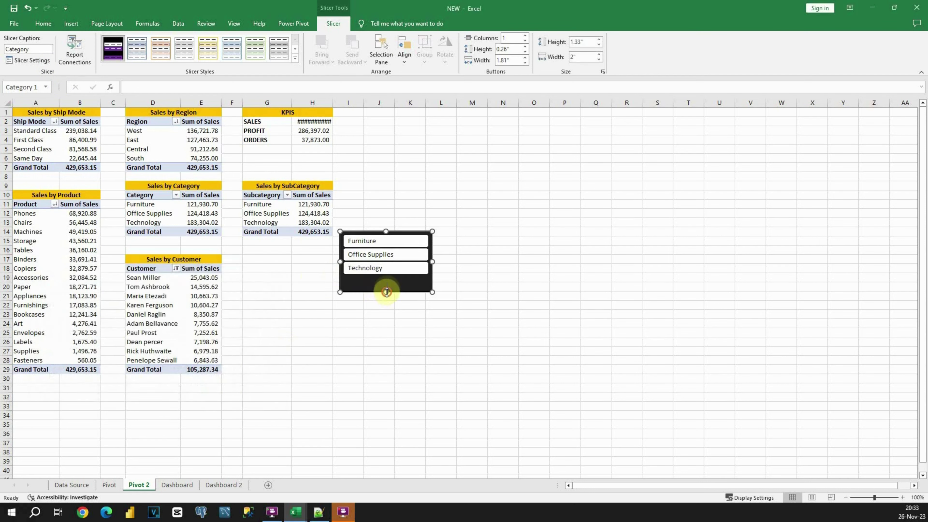
{"action": "left_click_drag", "start_coordinate": [385, 292], "coordinate": [388, 280]}
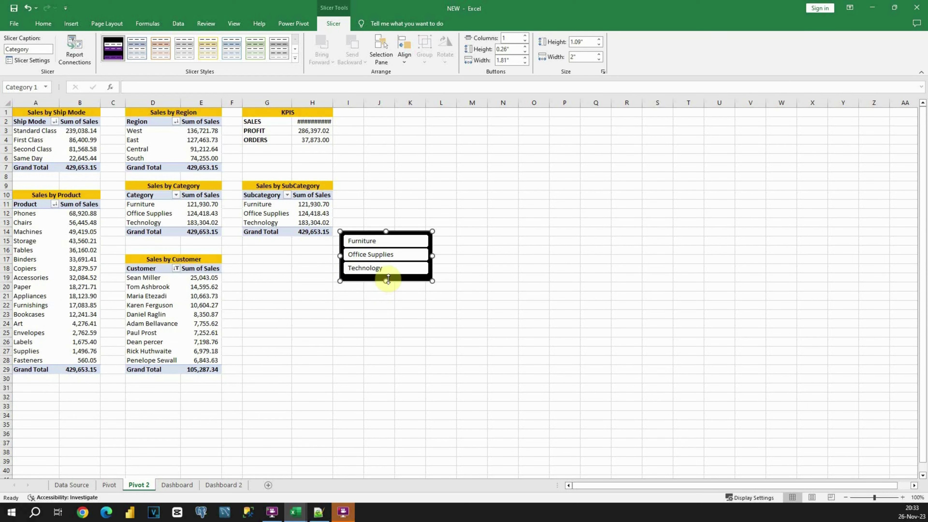
Move the Category slicer to the Dashboard 2 header over columns R to T, beside the Segment slicer, and filter it to Office Supplies
{"action": "key", "text": "Escape"}
{"action": "left_click", "coordinate": [230, 484]}
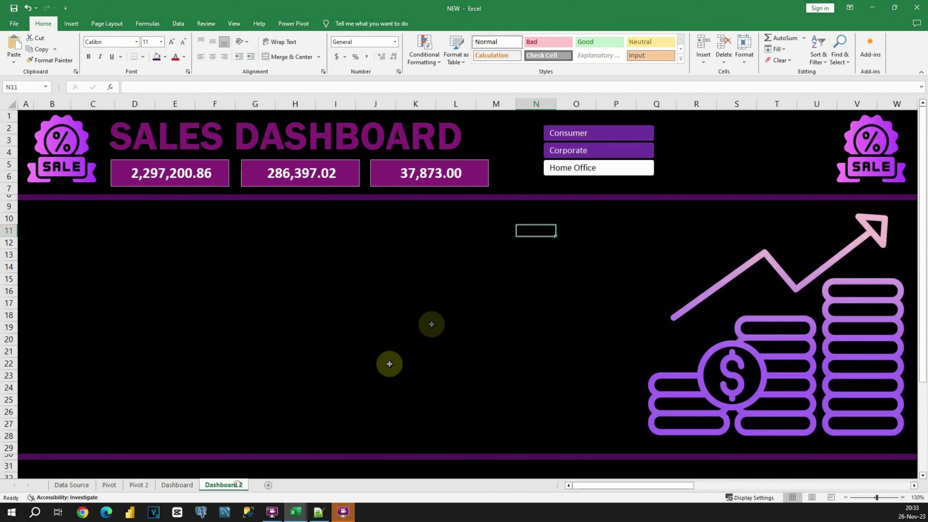
{"action": "key", "text": "ctrl+v"}
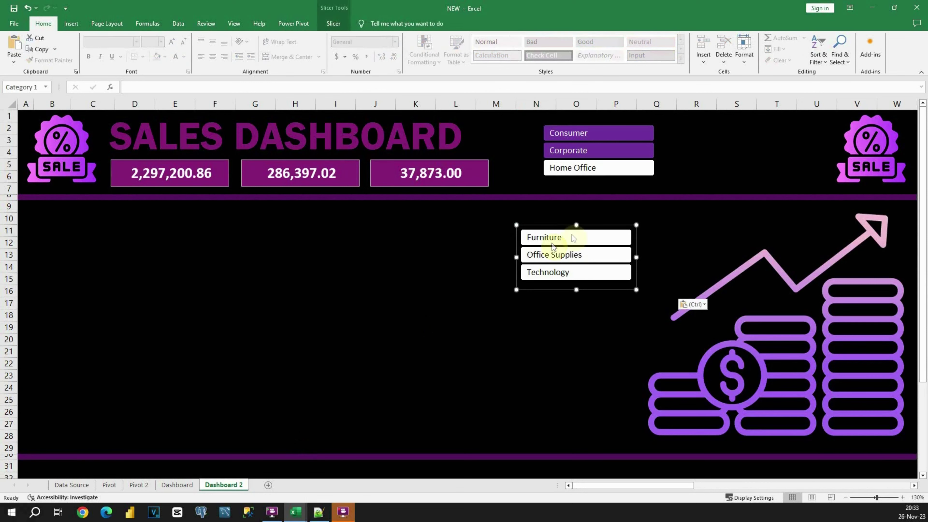
{"action": "left_click", "coordinate": [562, 226]}
{"action": "left_click_drag", "start_coordinate": [563, 226], "coordinate": [731, 122]}
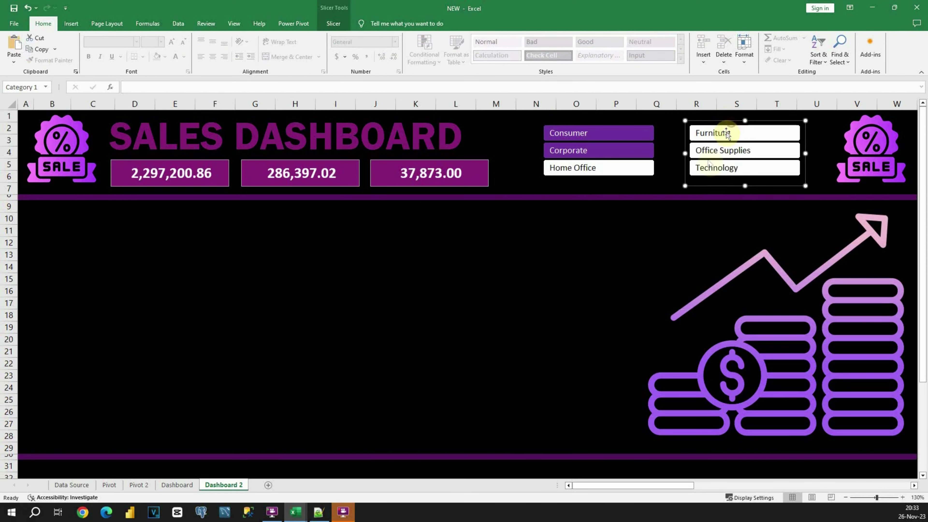
{"action": "left_click", "coordinate": [728, 150]}
{"action": "left_click", "coordinate": [464, 223]}
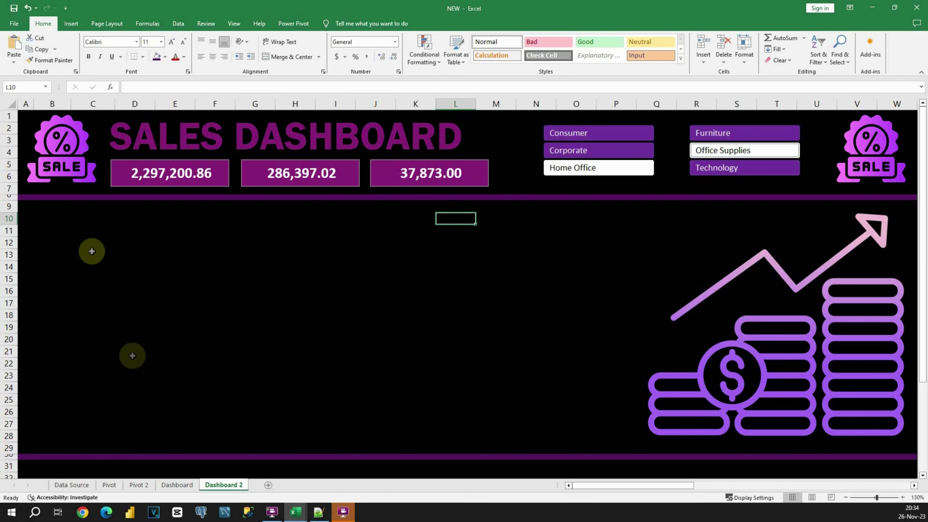
Copy the Sales by Region pivot table from Pivot 2 and paste it on Dashboard 2 starting at cell B23
{"action": "left_click", "coordinate": [178, 485]}
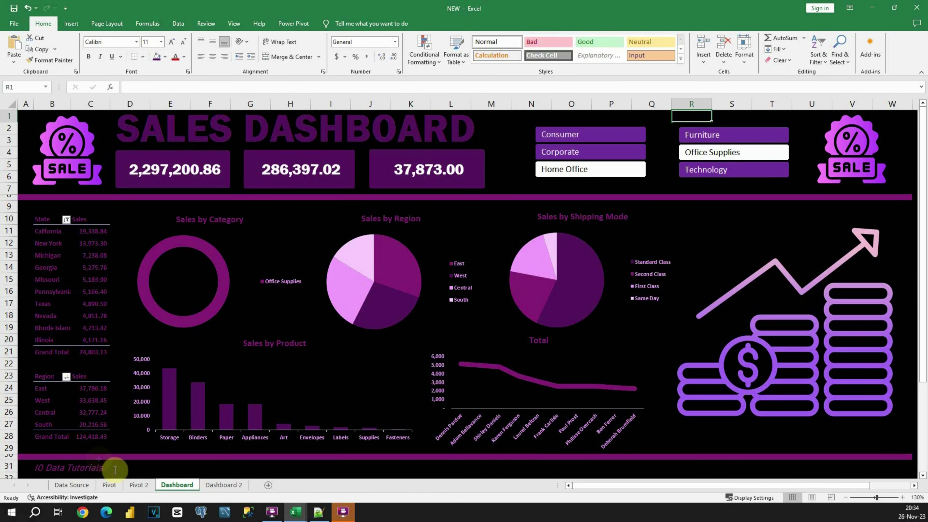
{"action": "left_click", "coordinate": [138, 484]}
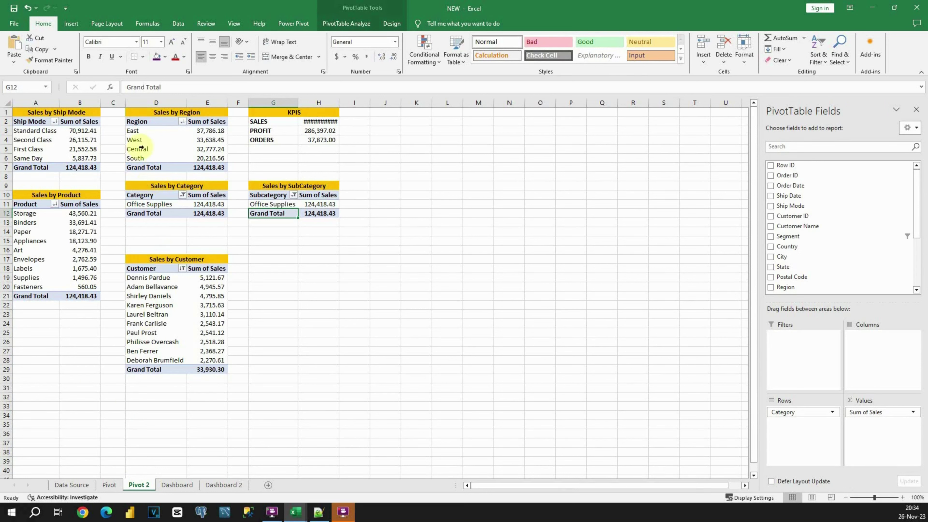
{"action": "left_click_drag", "start_coordinate": [145, 118], "coordinate": [205, 167]}
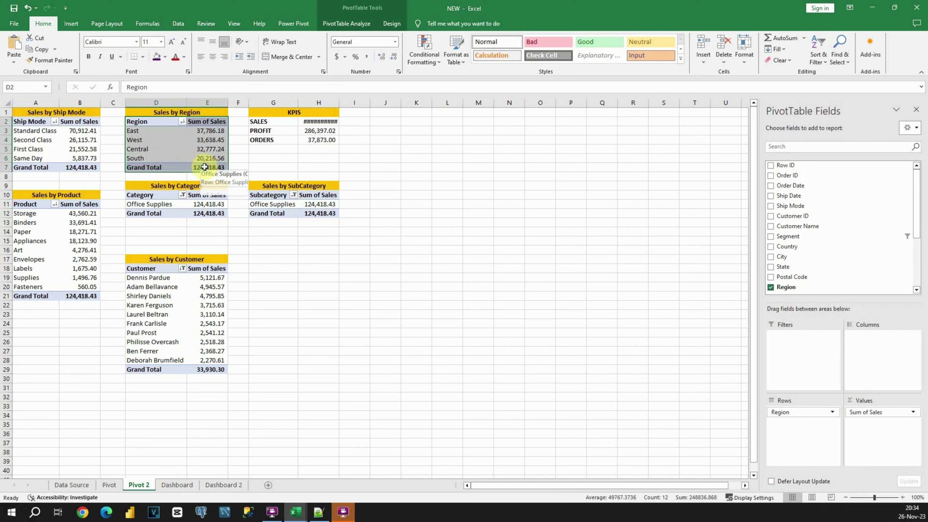
{"action": "key", "text": "ctrl+c"}
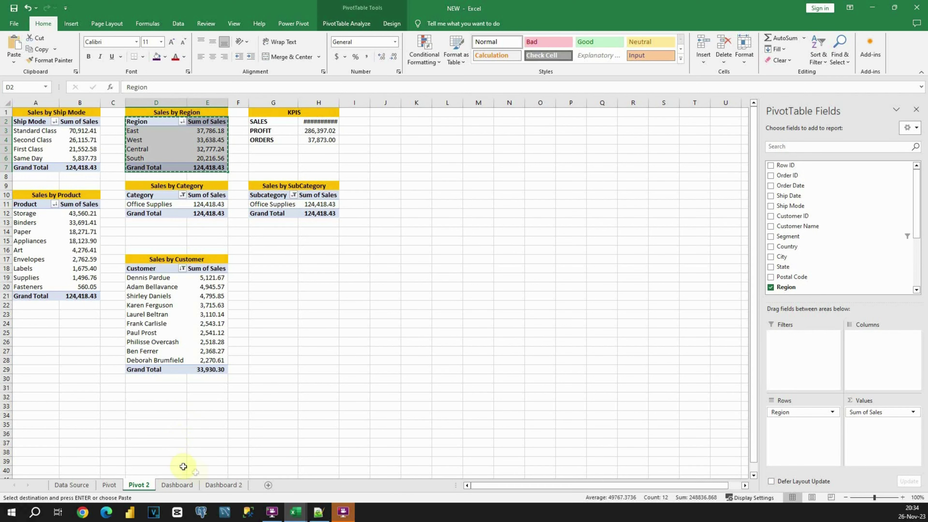
{"action": "left_click", "coordinate": [216, 485]}
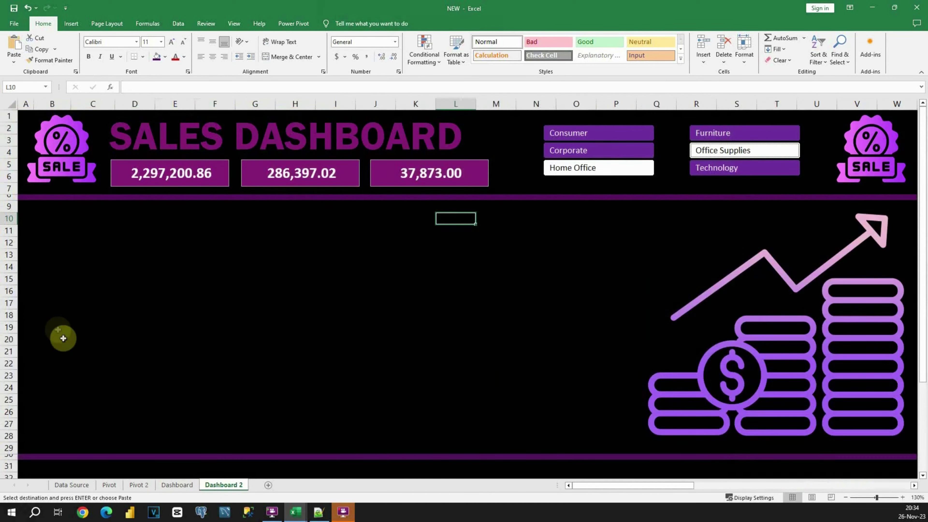
{"action": "left_click", "coordinate": [59, 360]}
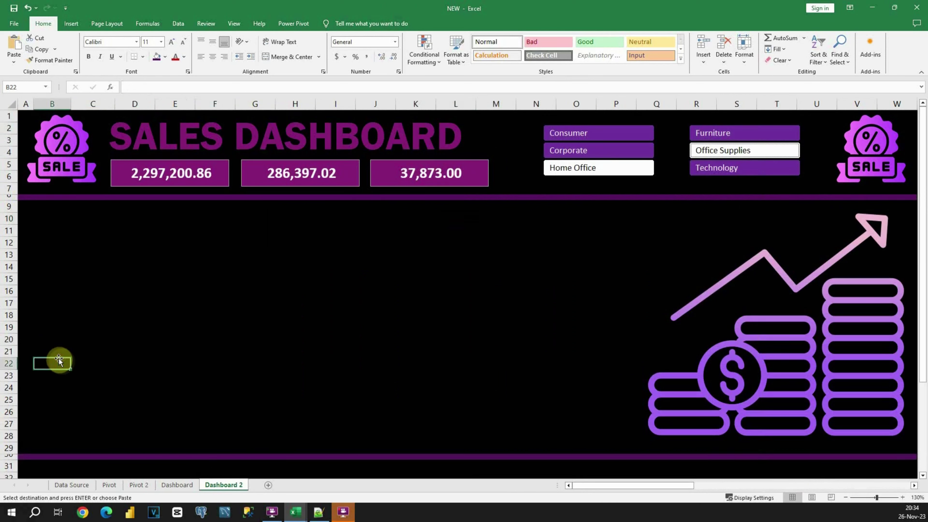
{"action": "left_click", "coordinate": [60, 372]}
{"action": "key", "text": "ctrl+v"}
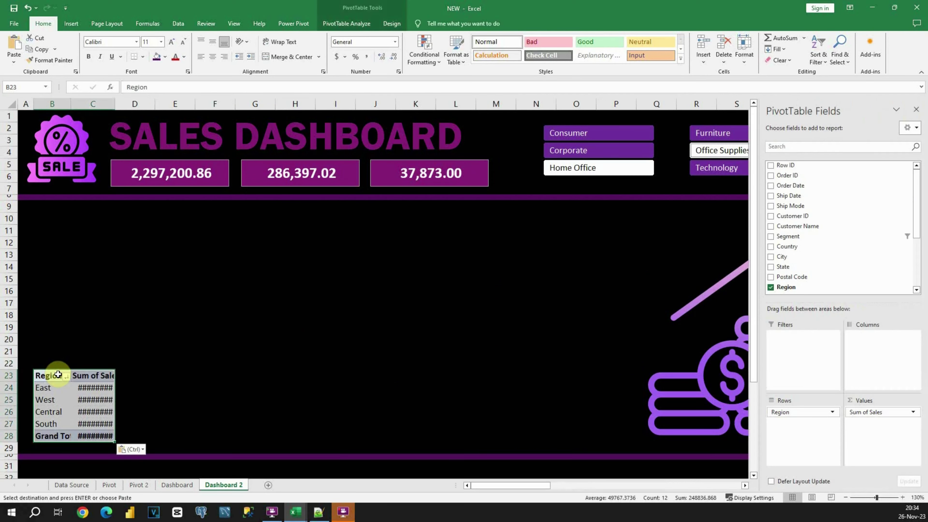
{"action": "left_click", "coordinate": [128, 376]}
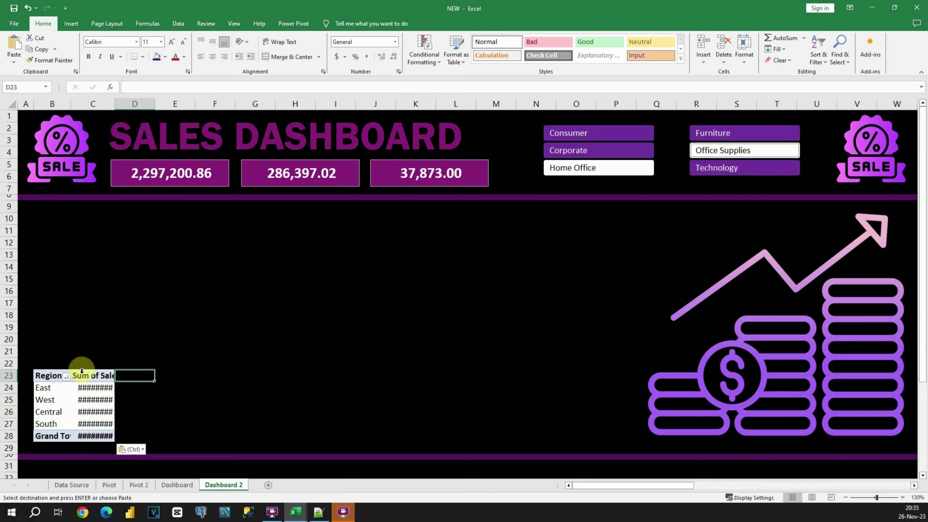
Duplicate the Sales by SubCategory pivot table to cell G17 on Pivot 2 and replace its Category row field with State
{"action": "left_click_drag", "start_coordinate": [41, 233], "coordinate": [109, 354]}
{"action": "left_click", "coordinate": [138, 485]}
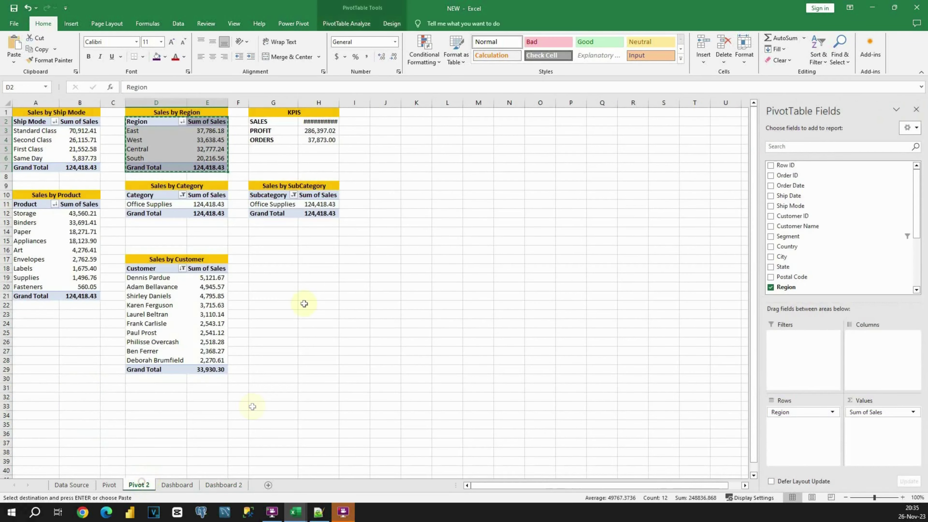
{"action": "left_click", "coordinate": [292, 261]}
{"action": "key", "text": "Escape"}
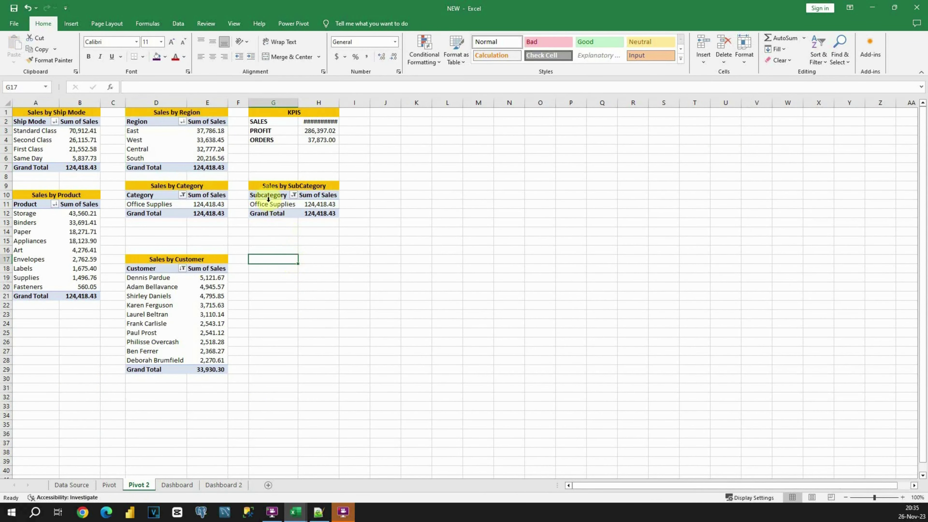
{"action": "left_click_drag", "start_coordinate": [268, 199], "coordinate": [314, 214]}
{"action": "key", "text": "ctrl+c"}
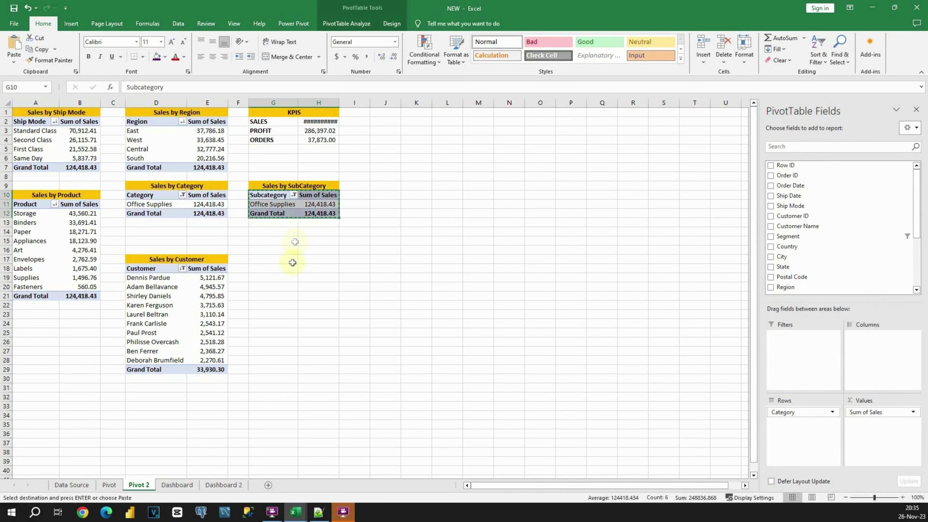
{"action": "left_click", "coordinate": [276, 258]}
{"action": "key", "text": "ctrl+v"}
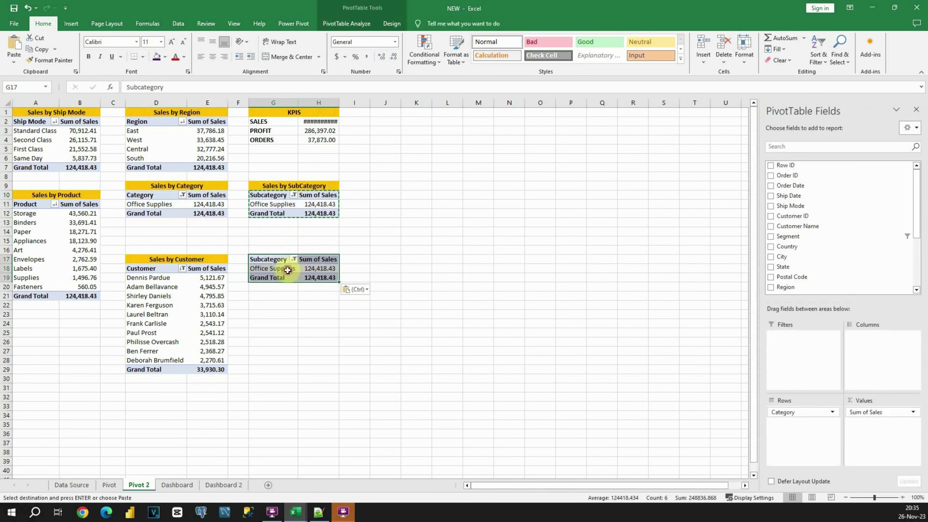
{"action": "left_click", "coordinate": [287, 268]}
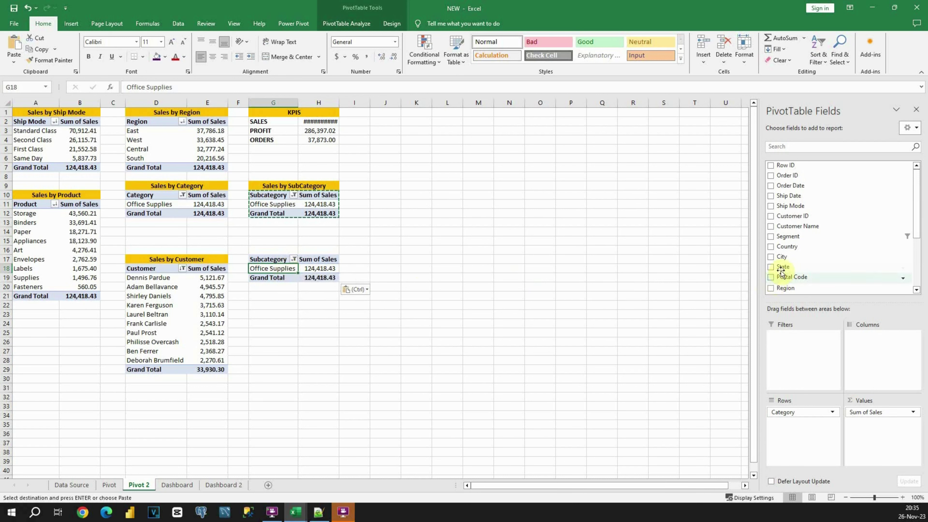
{"action": "left_click_drag", "start_coordinate": [786, 268], "coordinate": [623, 354]}
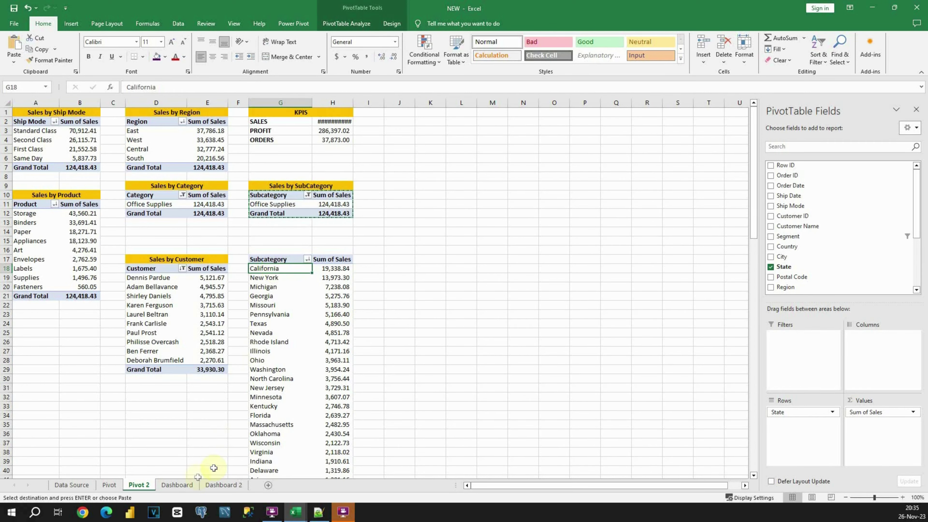
Compare with the state table on the Dashboard sheet and filter the new state pivot table to the Top 10 items by Sum of Sales
{"action": "left_click", "coordinate": [177, 485]}
{"action": "left_click_drag", "start_coordinate": [47, 231], "coordinate": [56, 341]}
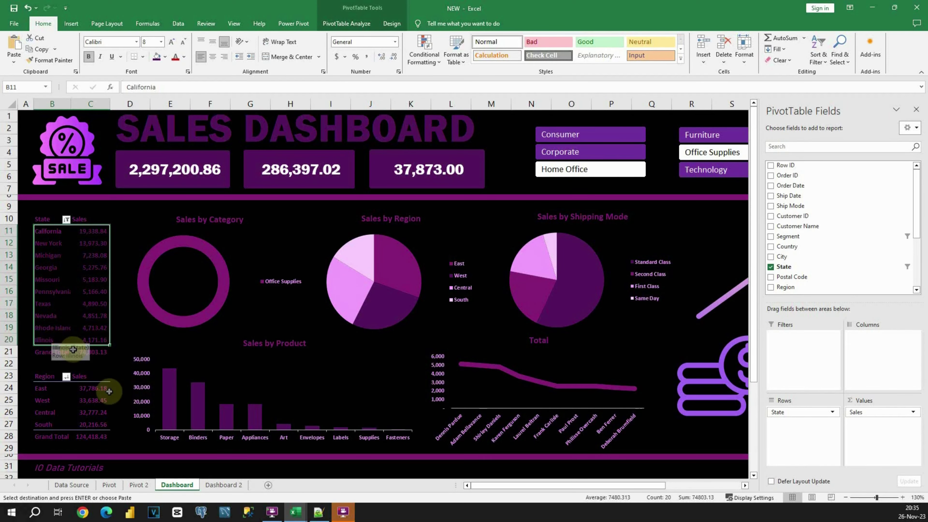
{"action": "left_click", "coordinate": [141, 485]}
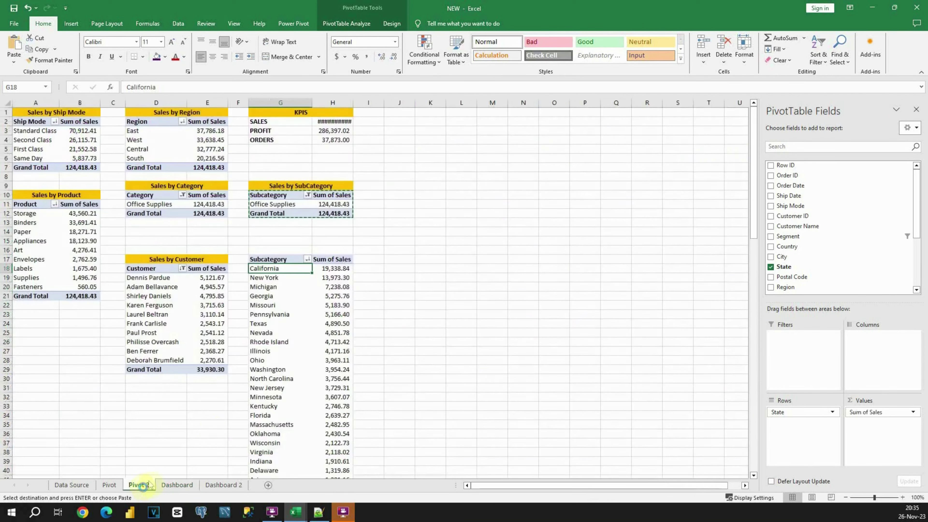
{"action": "left_click", "coordinate": [294, 343]}
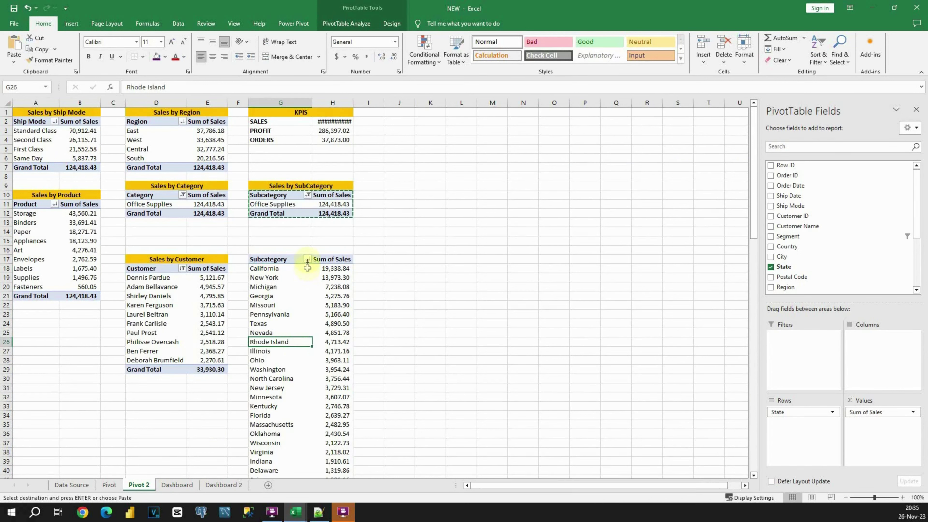
{"action": "left_click", "coordinate": [308, 261]}
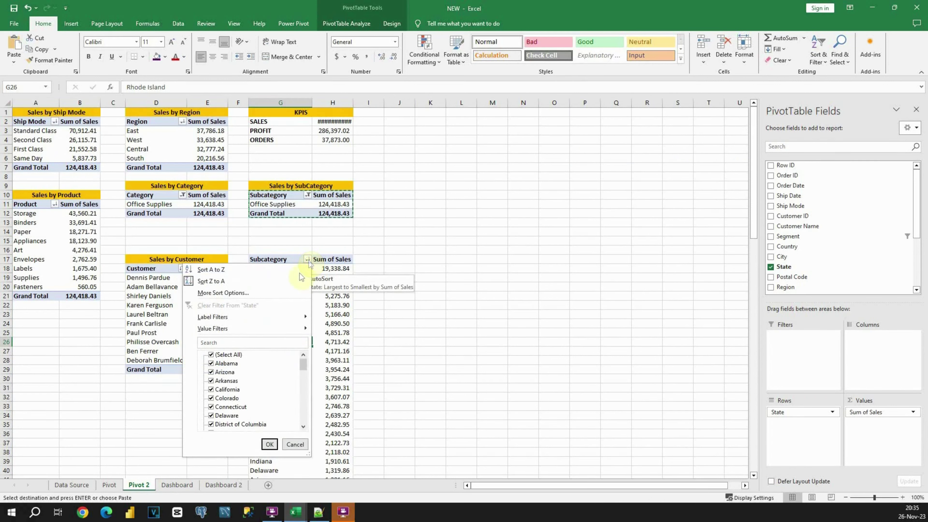
{"action": "mouse_move", "coordinate": [242, 327]}
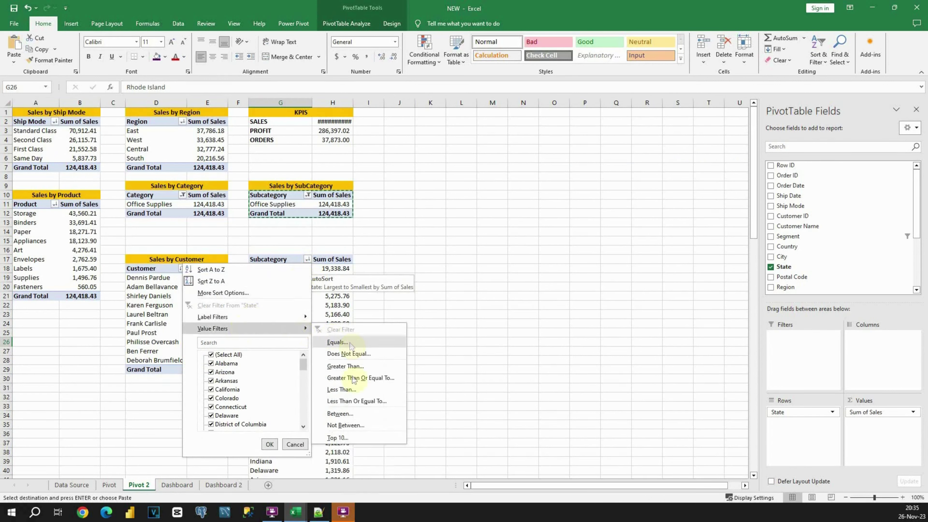
{"action": "left_click", "coordinate": [342, 437]}
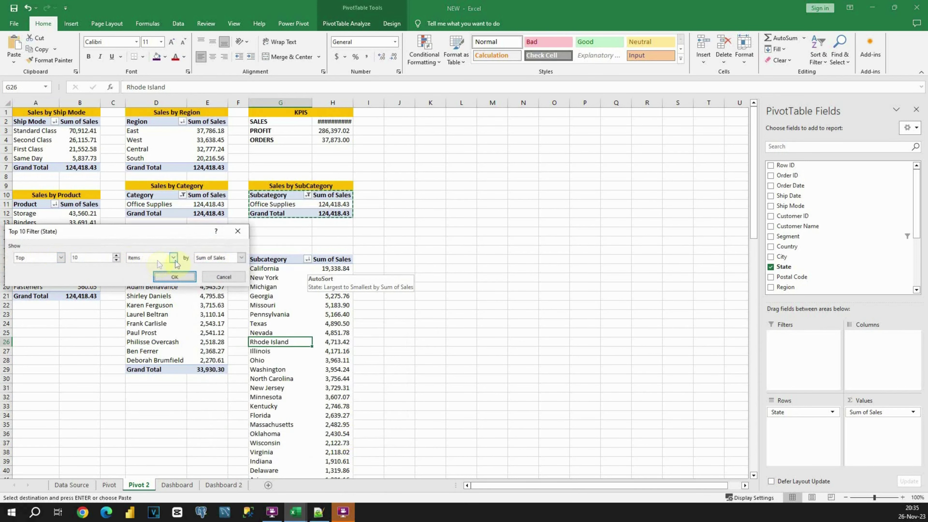
{"action": "left_click", "coordinate": [174, 274]}
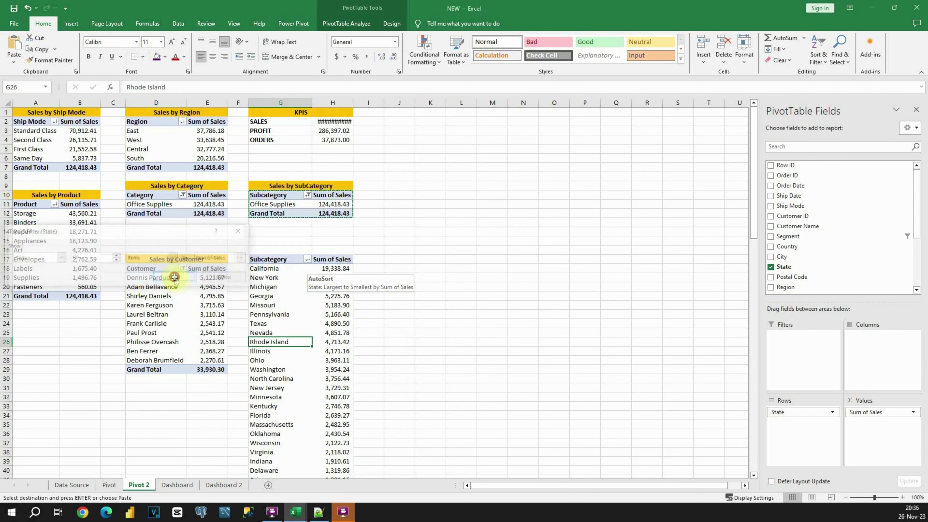
{"action": "left_click", "coordinate": [288, 280]}
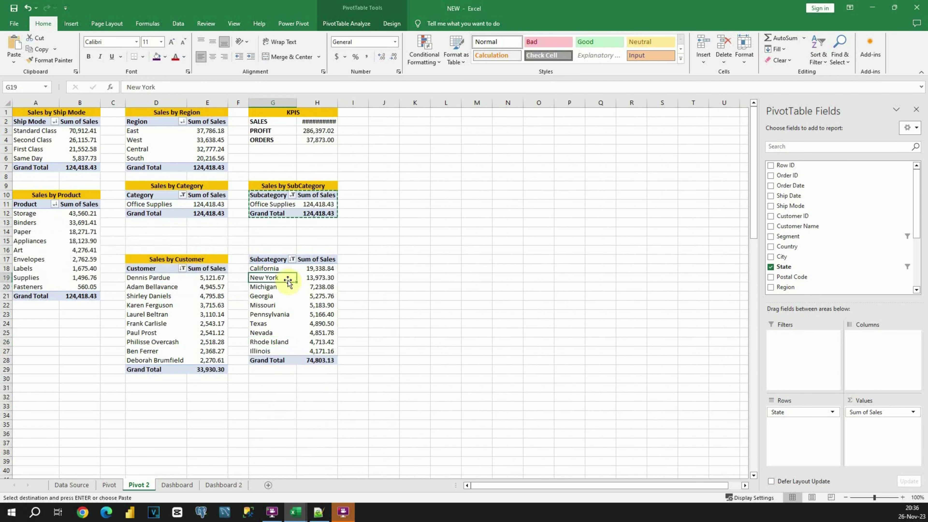
Copy the top 10 states pivot table from Pivot 2 and paste it on Dashboard 2 at B10, above the Region table
{"action": "left_click_drag", "start_coordinate": [270, 261], "coordinate": [317, 360]}
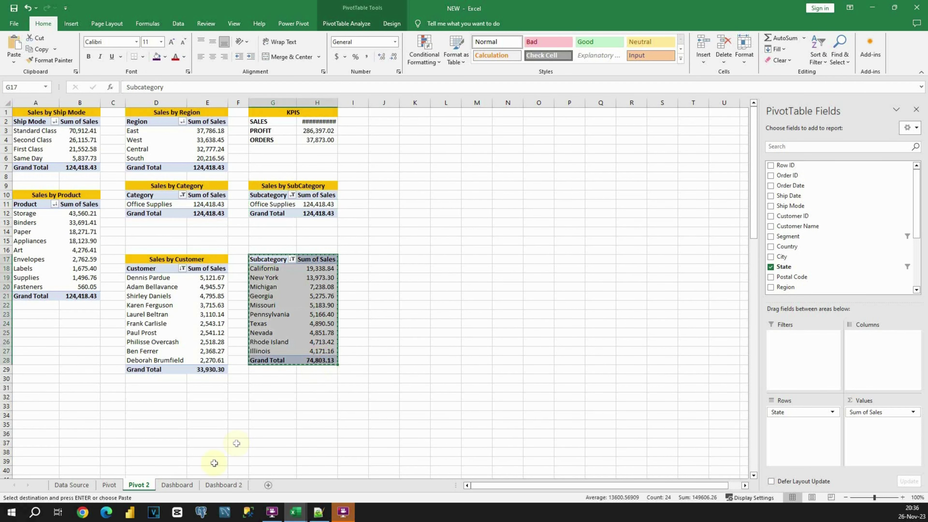
{"action": "key", "text": "ctrl+c"}
{"action": "left_click", "coordinate": [224, 485]}
{"action": "left_click", "coordinate": [46, 230]}
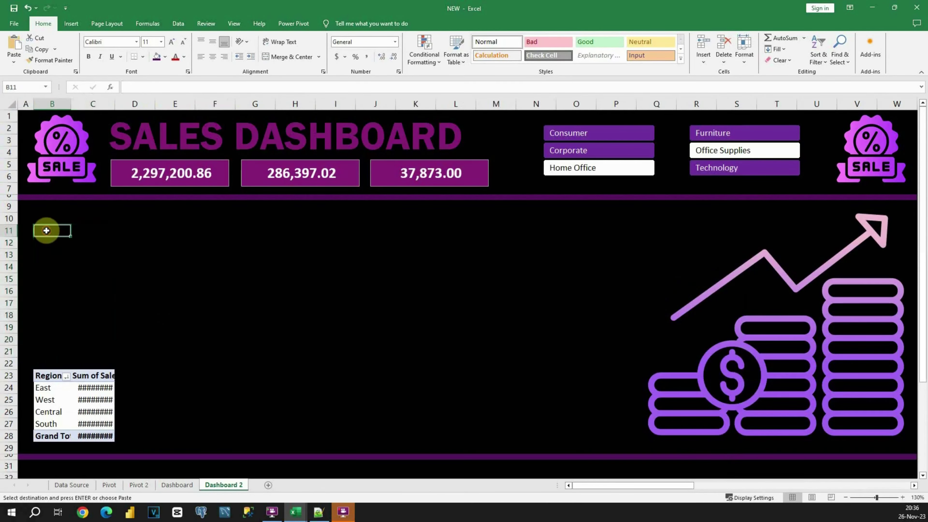
{"action": "key", "text": "ctrl+v"}
{"action": "left_click", "coordinate": [168, 276]}
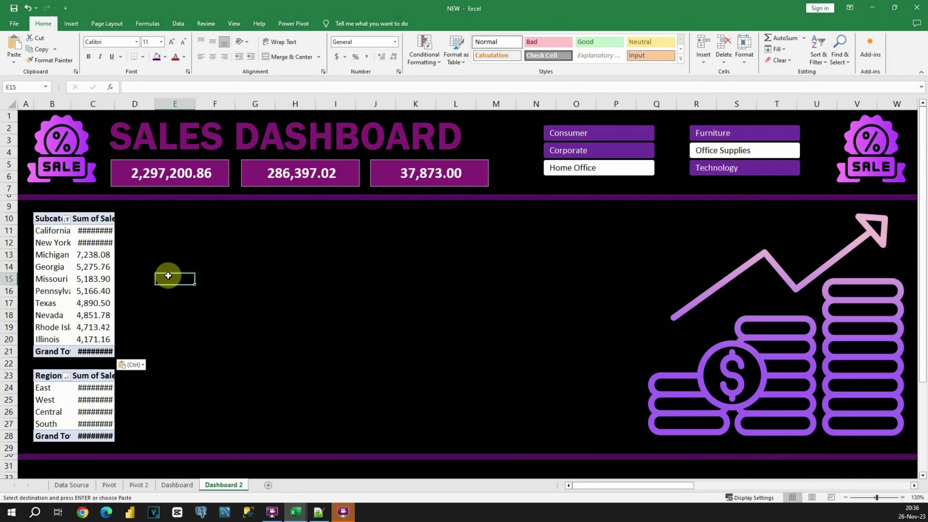
Make the text of both pivot tables in B10:C28 on Dashboard 2 purple and bold
{"action": "left_click_drag", "start_coordinate": [41, 218], "coordinate": [96, 437]}
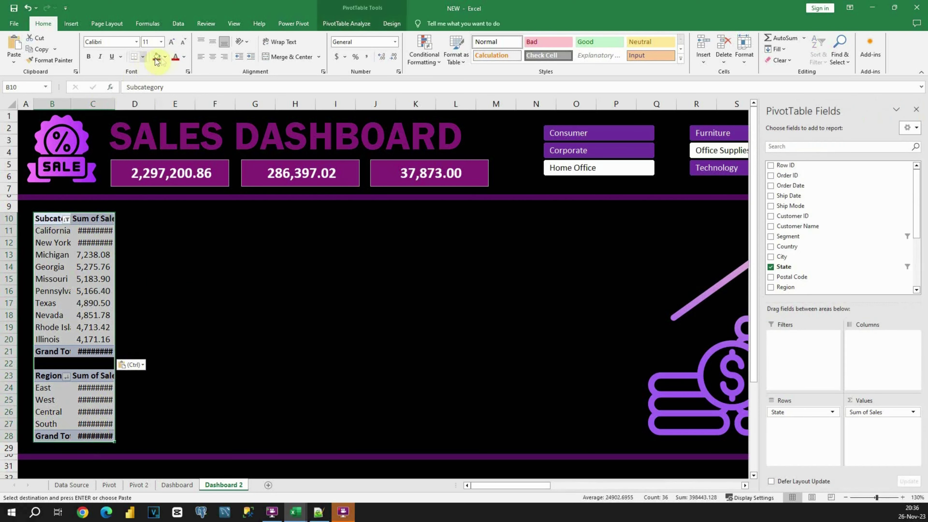
{"action": "left_click", "coordinate": [185, 58]}
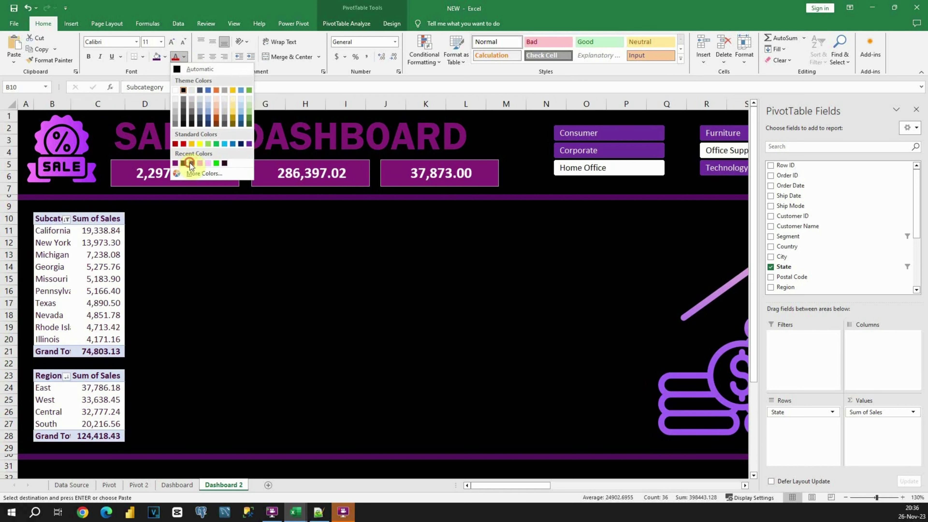
{"action": "left_click", "coordinate": [190, 163]}
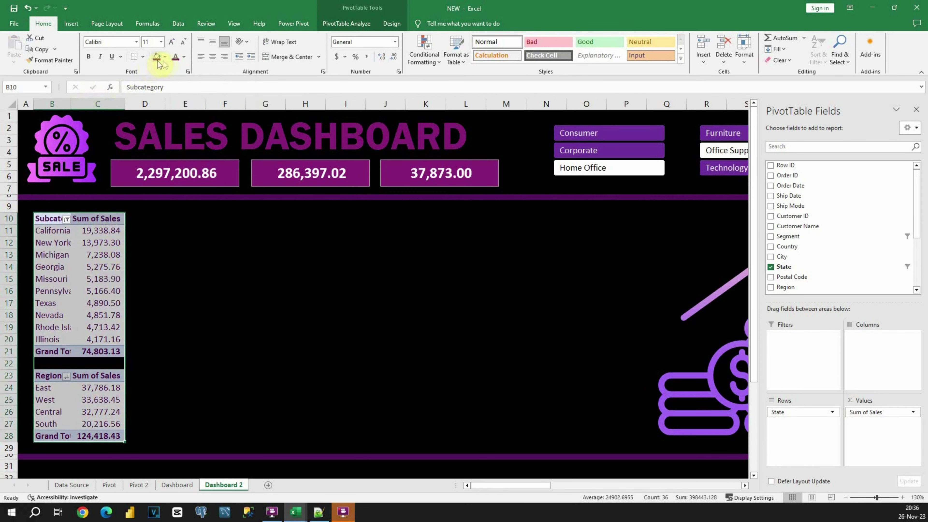
{"action": "left_click", "coordinate": [184, 57]}
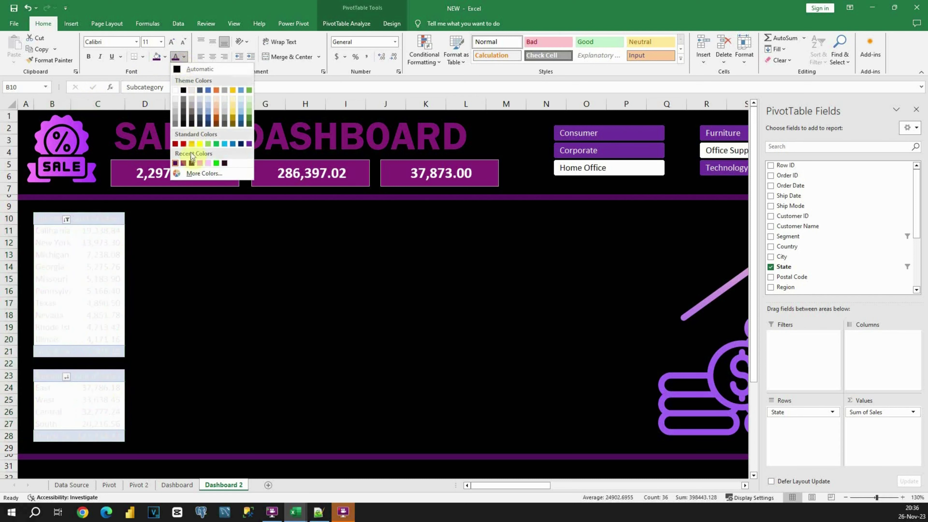
{"action": "left_click", "coordinate": [183, 163]}
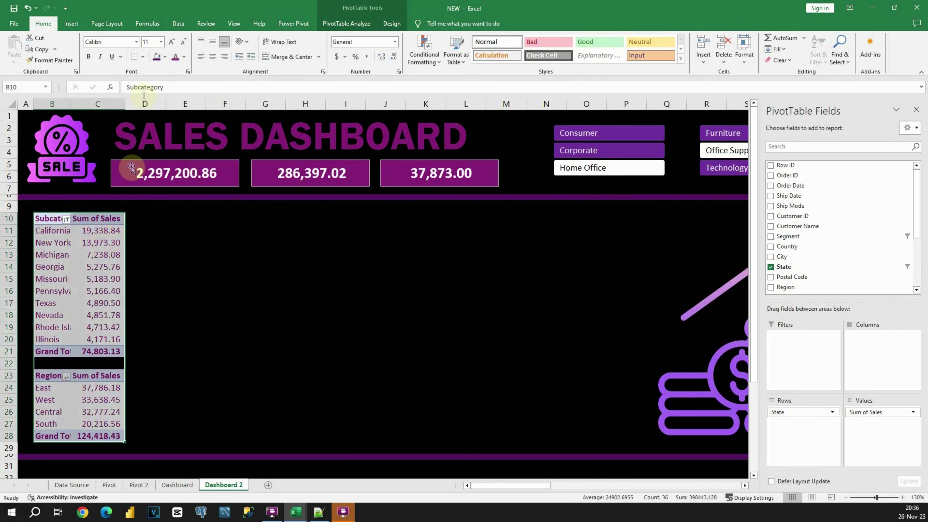
{"action": "left_click", "coordinate": [88, 56]}
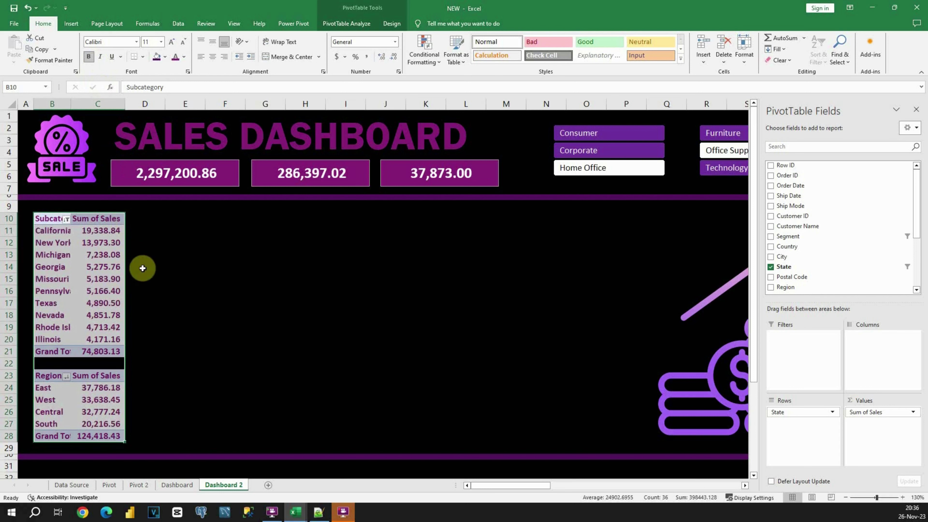
Fit the widths of columns B and C on Dashboard 2 to the pivot table contents and reduce both tables' font size to 9
{"action": "double_click", "coordinate": [71, 104]}
{"action": "left_click_drag", "start_coordinate": [96, 104], "coordinate": [83, 104]}
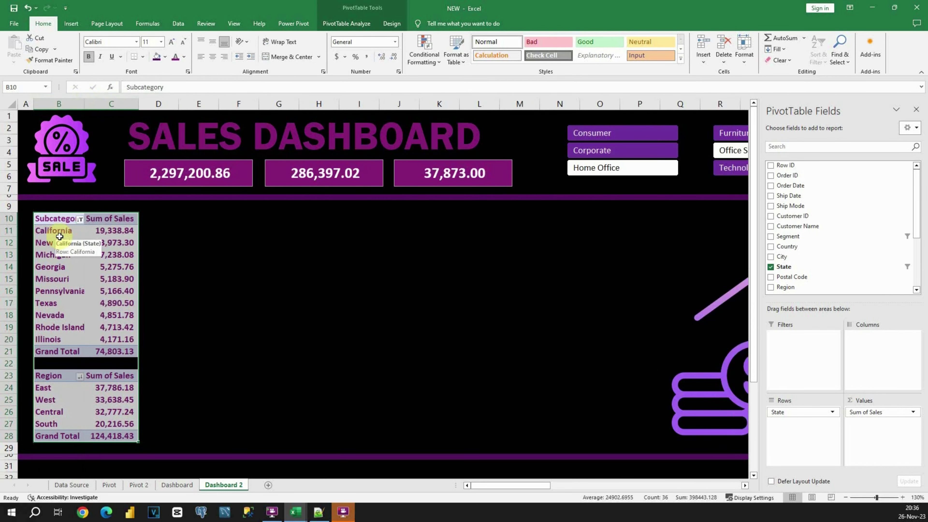
{"action": "left_click", "coordinate": [181, 43]}
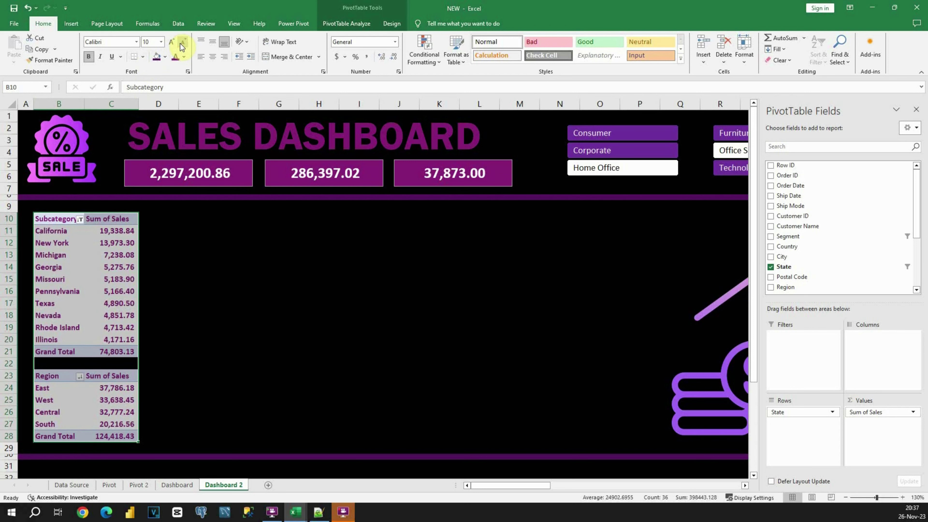
{"action": "left_click", "coordinate": [181, 43]}
{"action": "left_click_drag", "start_coordinate": [83, 103], "coordinate": [127, 103]}
Rename the Sum of Sales headers of the state and region pivot tables, C10 and C23, to Sales
{"action": "left_click", "coordinate": [102, 220]}
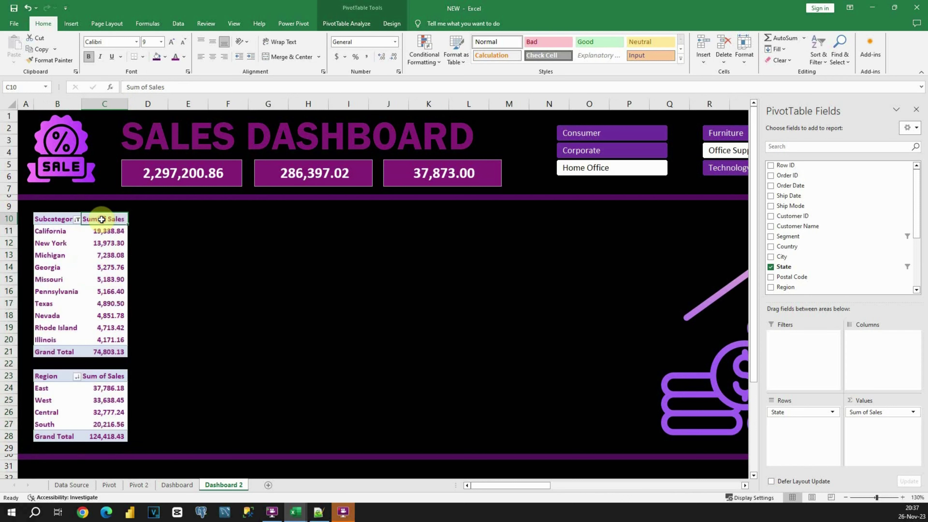
{"action": "type", "text": "sALES"}
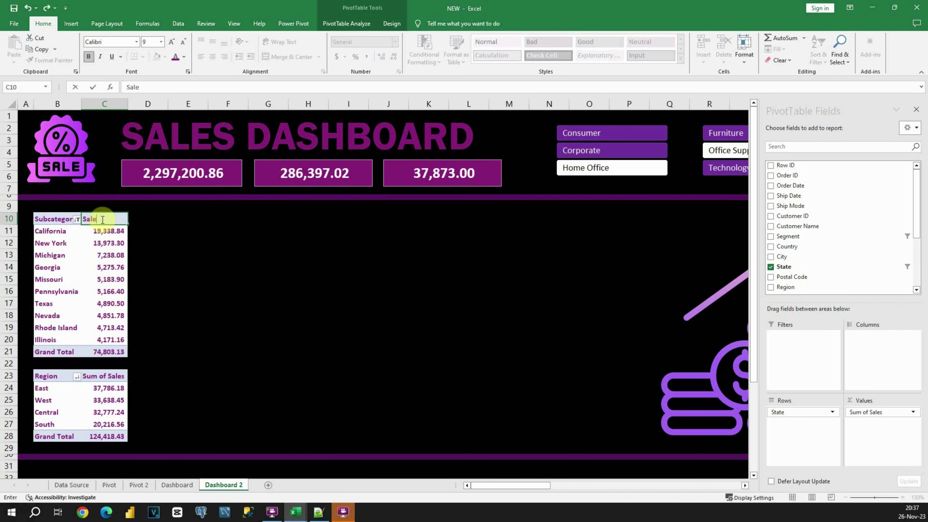
{"action": "key", "text": "Return"}
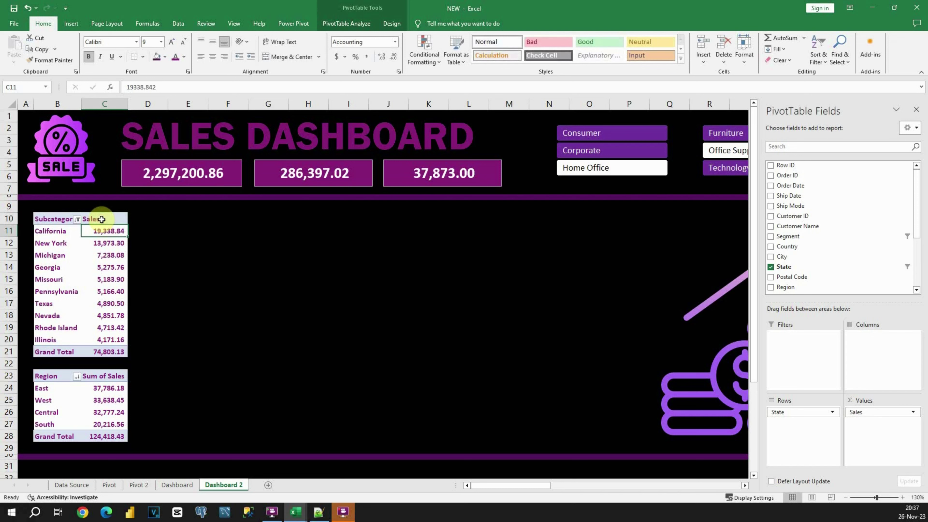
{"action": "left_click", "coordinate": [104, 376]}
{"action": "left_click_drag", "start_coordinate": [166, 87], "coordinate": [113, 87]}
{"action": "type", "text": "S"}
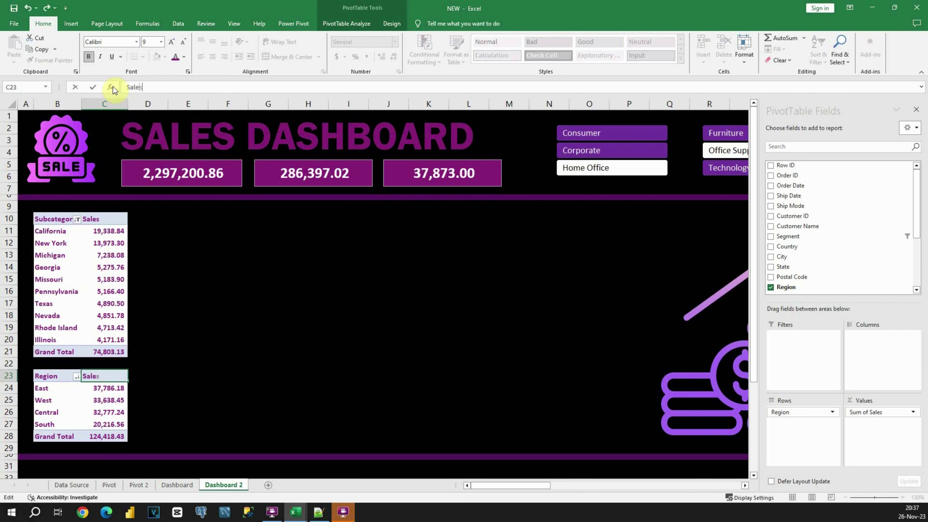
{"action": "key", "text": "Return"}
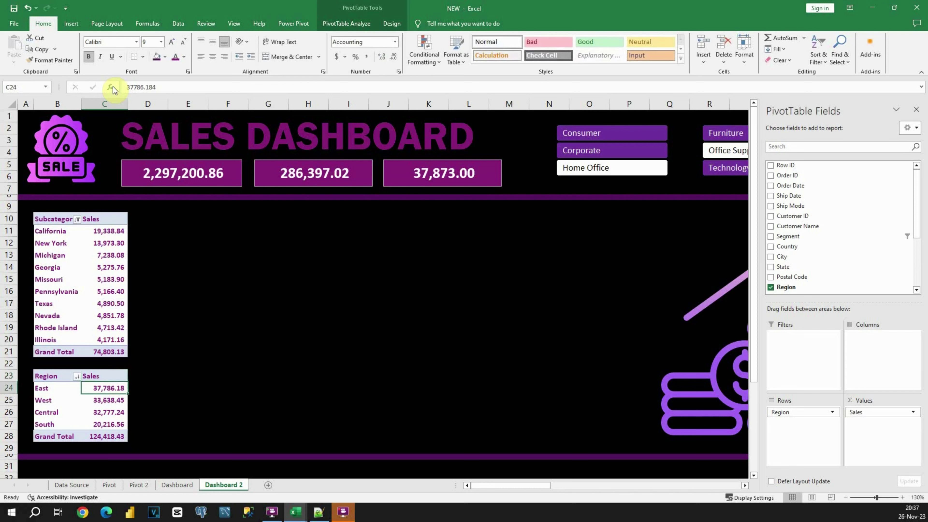
Rename the Subcategory header in B10 of the top pivot table to State
{"action": "left_click", "coordinate": [57, 219]}
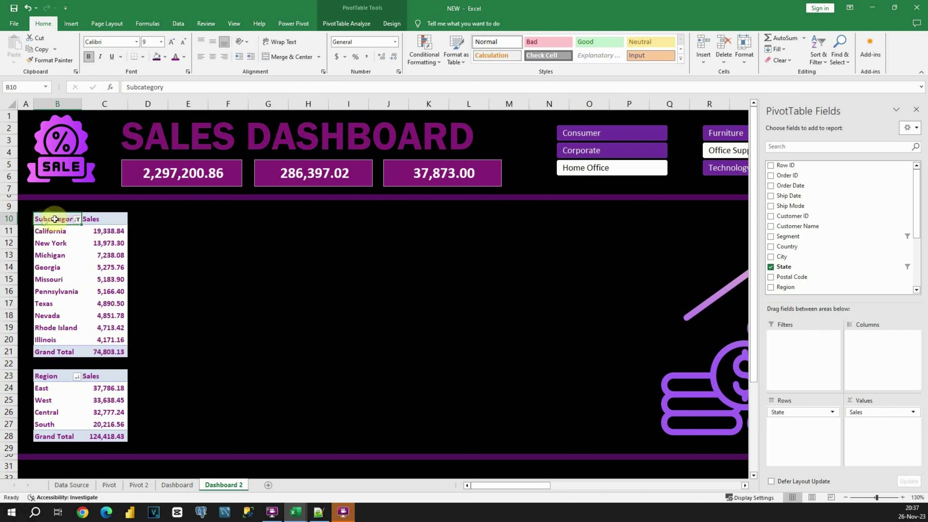
{"action": "double_click", "coordinate": [141, 87]}
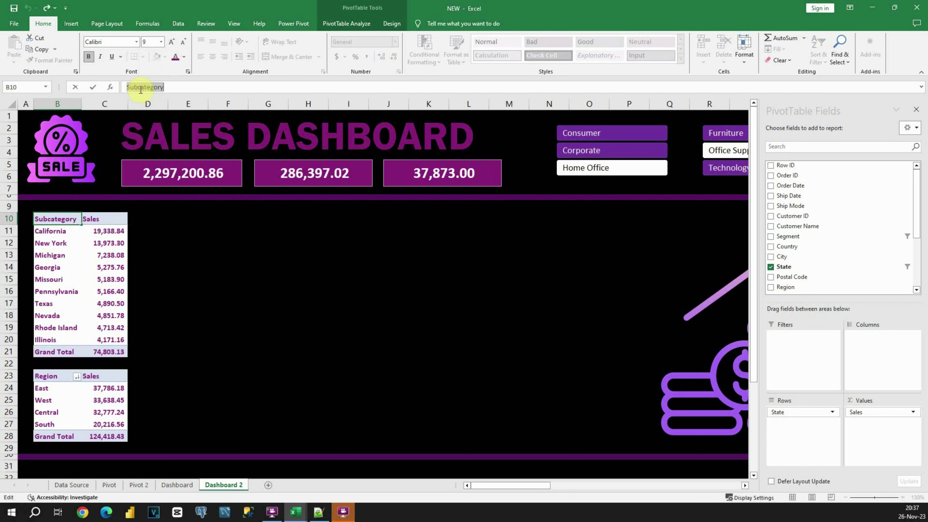
{"action": "type", "text": "State"}
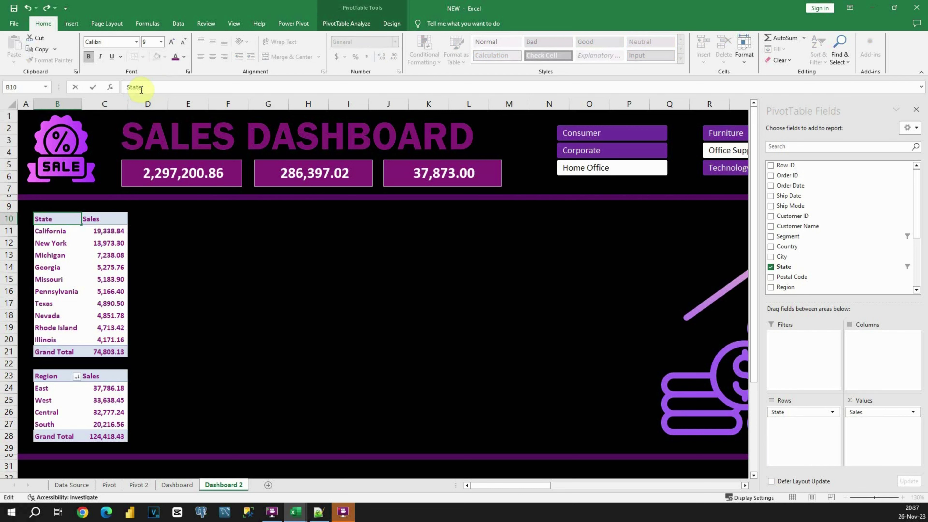
{"action": "key", "text": "Return"}
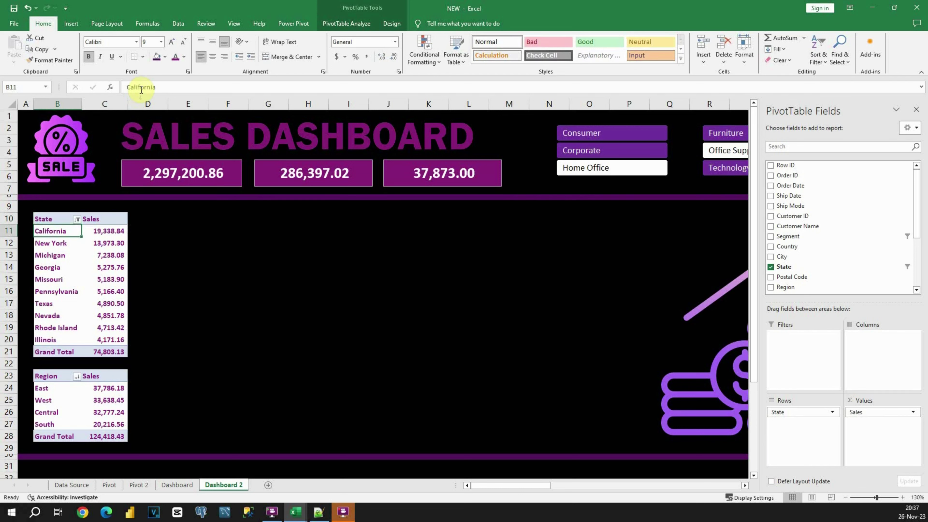
{"action": "left_click", "coordinate": [59, 375]}
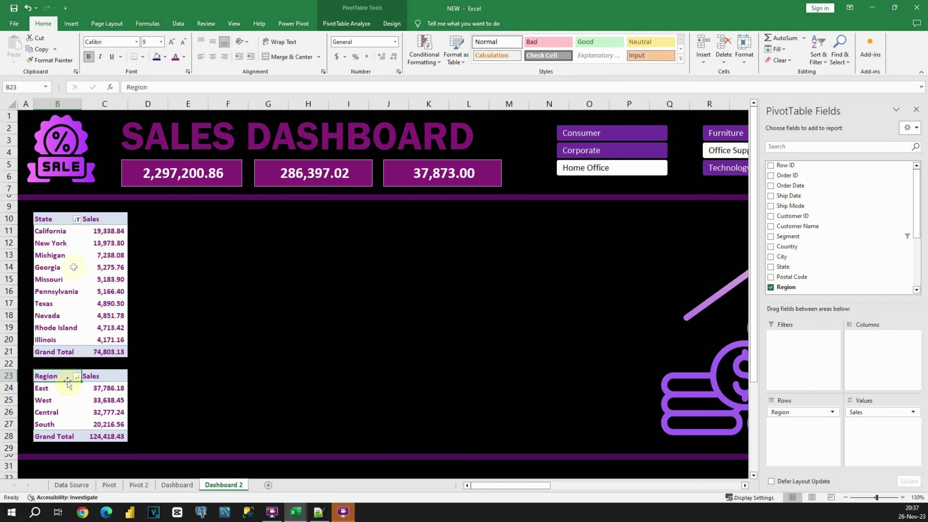
Fill the state pivot table B10:C21 and the region pivot table B23:C28 with black
{"action": "left_click_drag", "start_coordinate": [43, 219], "coordinate": [110, 351]}
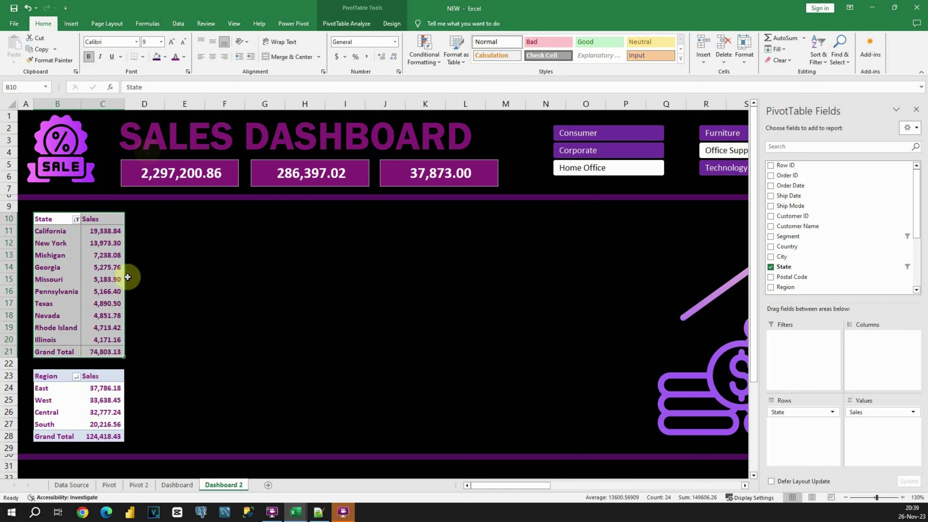
{"action": "left_click", "coordinate": [165, 56]}
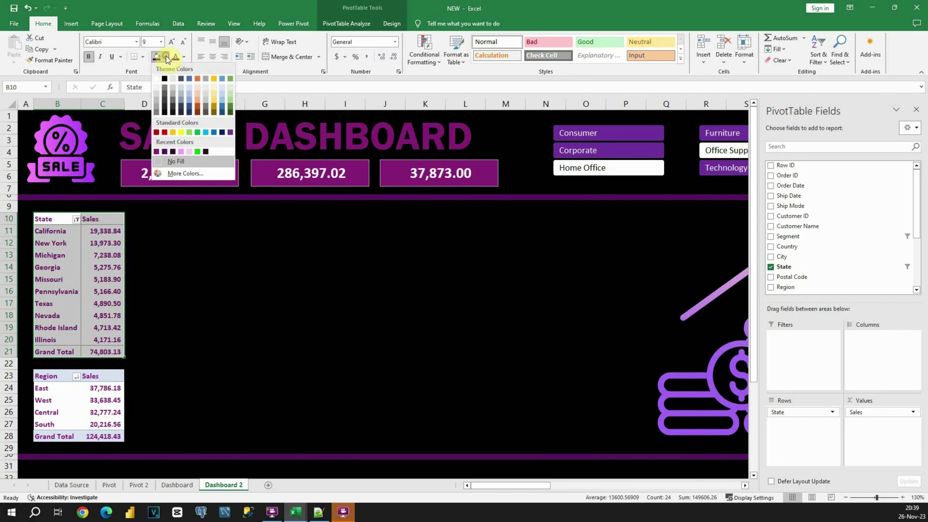
{"action": "left_click", "coordinate": [165, 80]}
{"action": "left_click", "coordinate": [134, 291]}
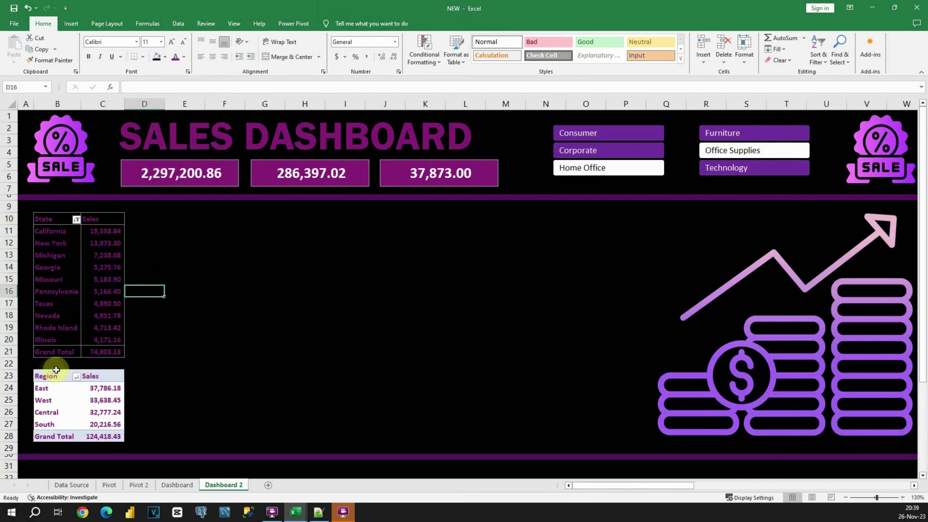
{"action": "left_click_drag", "start_coordinate": [48, 376], "coordinate": [105, 435]}
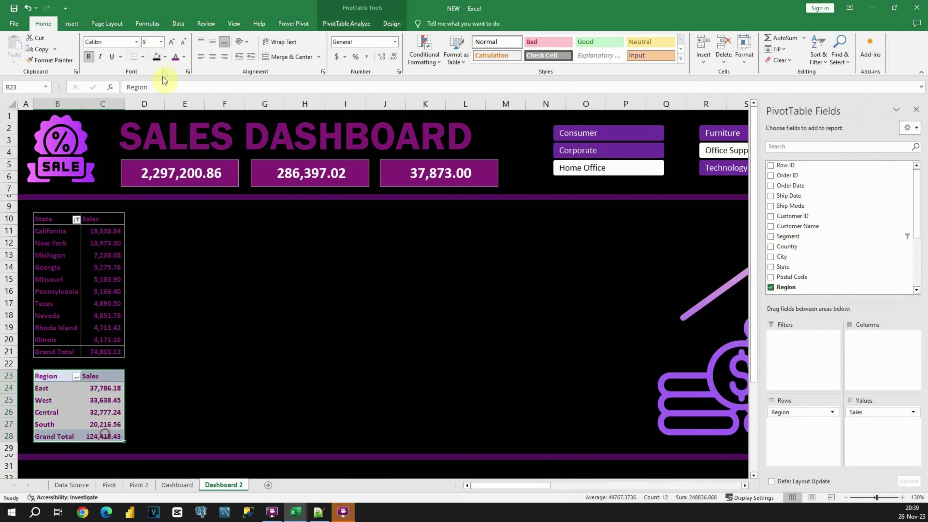
{"action": "left_click", "coordinate": [159, 59]}
{"action": "left_click", "coordinate": [142, 326]}
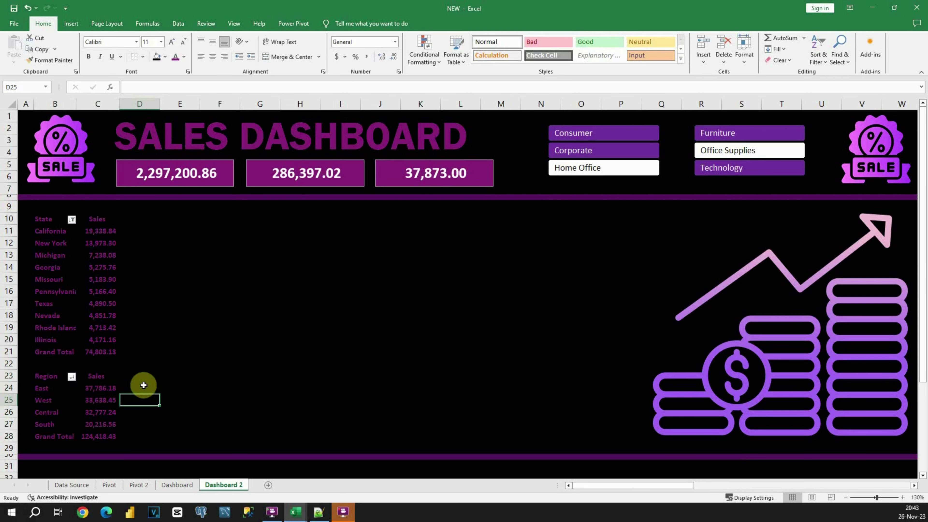
Insert a Doughnut PivotChart from the Sales by Category pivot table on Pivot 2 and place it beside the tables, clear of their data
{"action": "left_click", "coordinate": [149, 488]}
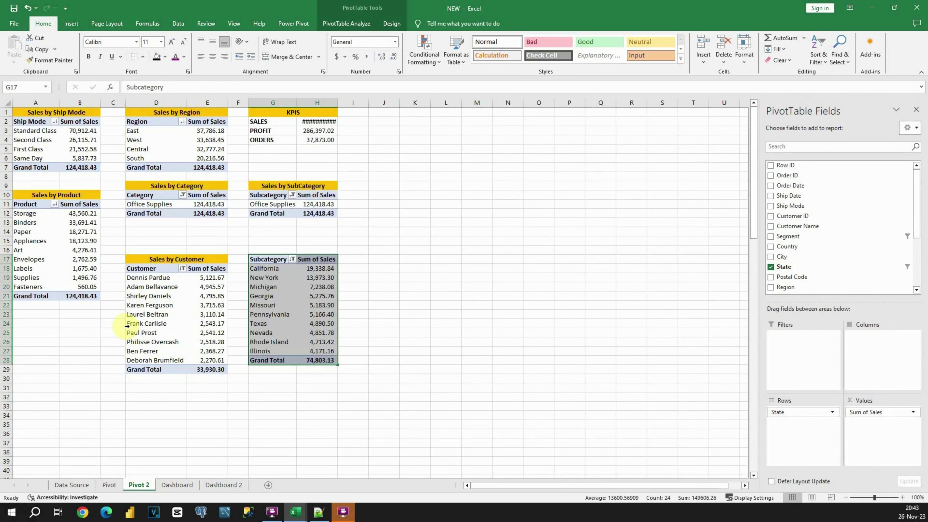
{"action": "left_click", "coordinate": [142, 205]}
{"action": "left_click", "coordinate": [152, 203]}
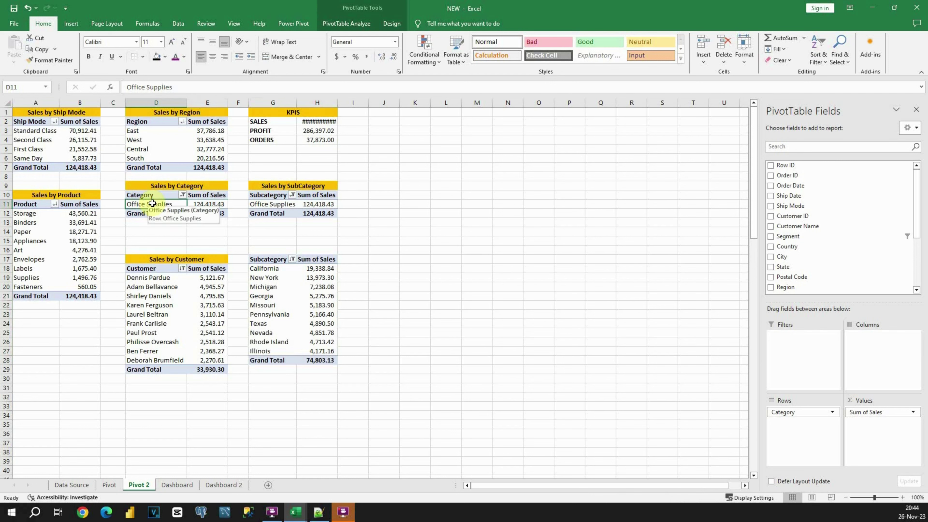
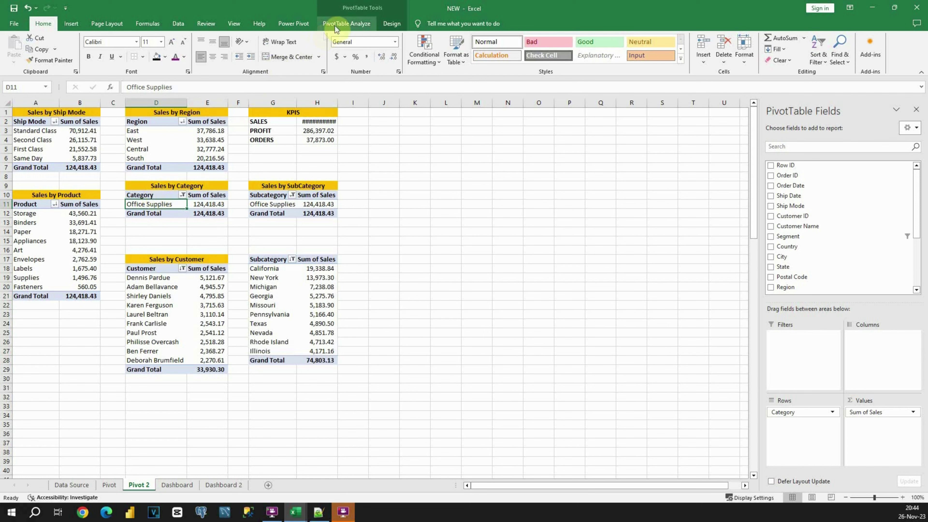
{"action": "left_click", "coordinate": [341, 23]}
{"action": "left_click", "coordinate": [607, 47]}
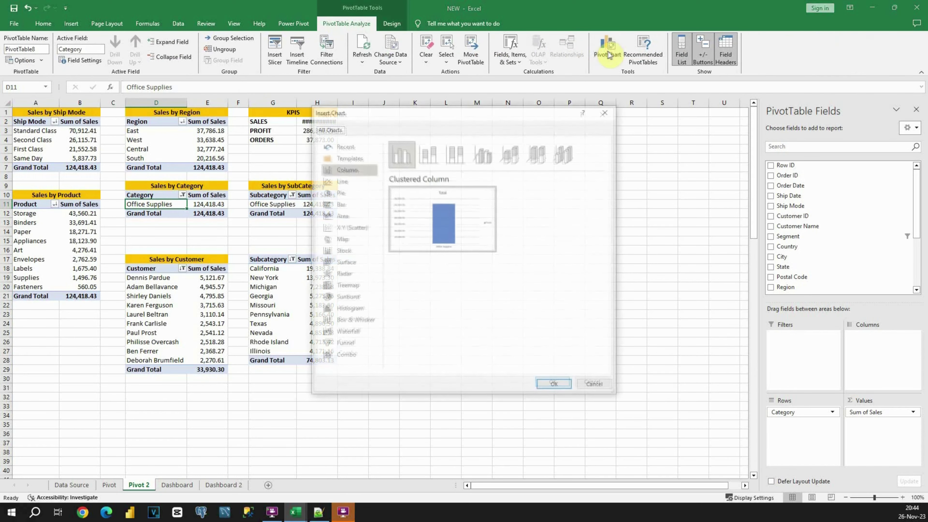
{"action": "left_click", "coordinate": [339, 192]}
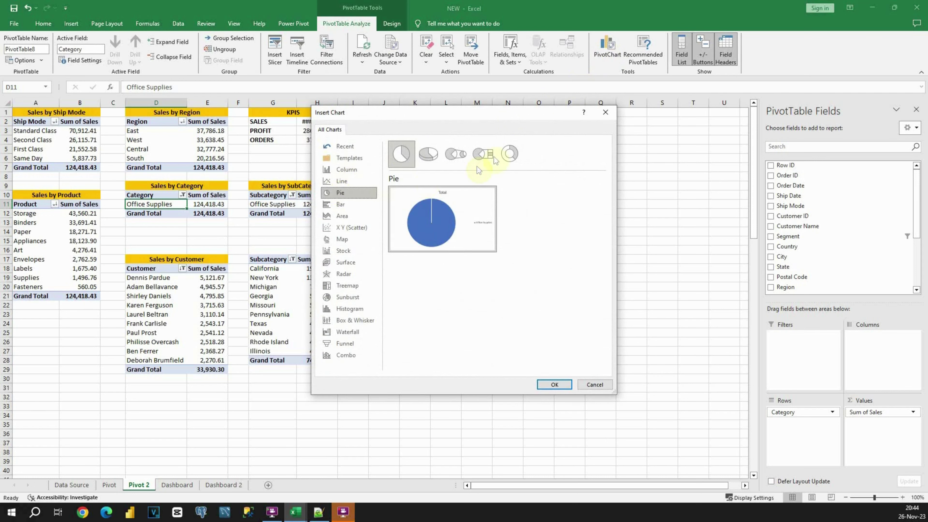
{"action": "left_click", "coordinate": [510, 154]}
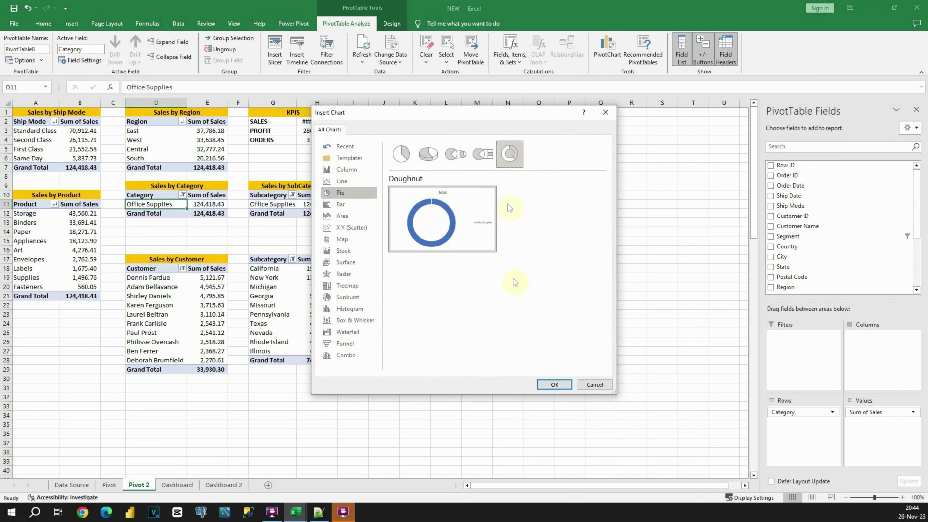
{"action": "left_click", "coordinate": [548, 384]}
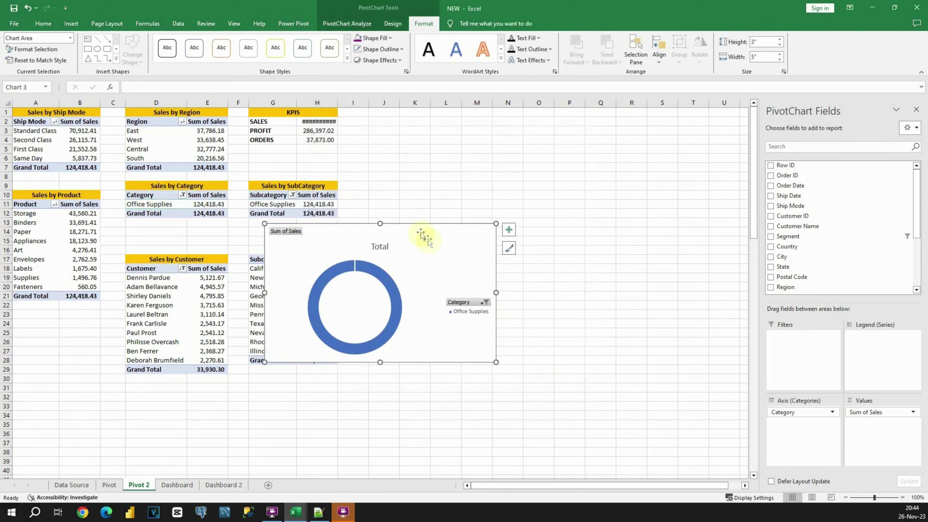
{"action": "left_click_drag", "start_coordinate": [411, 228], "coordinate": [520, 135]}
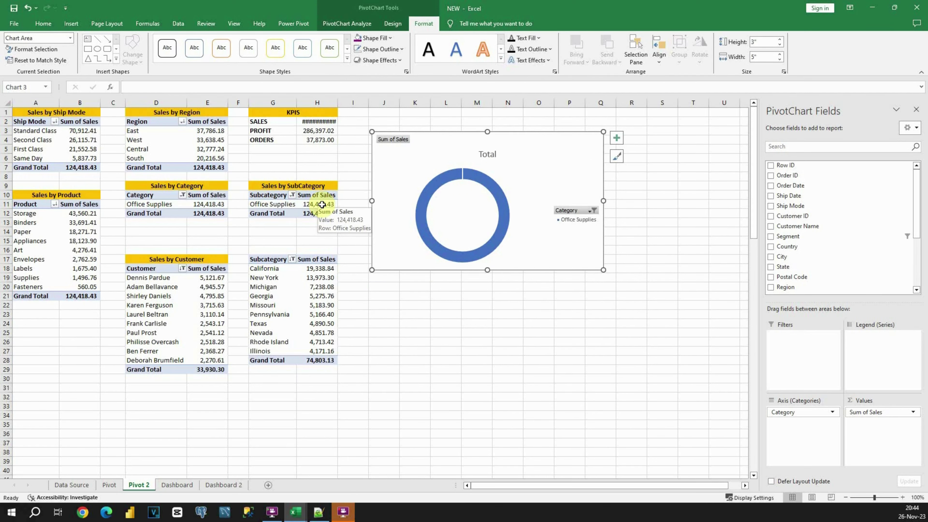
Clear the filters of the Segment and Category slicers on Dashboard 2
{"action": "left_click", "coordinate": [224, 485]}
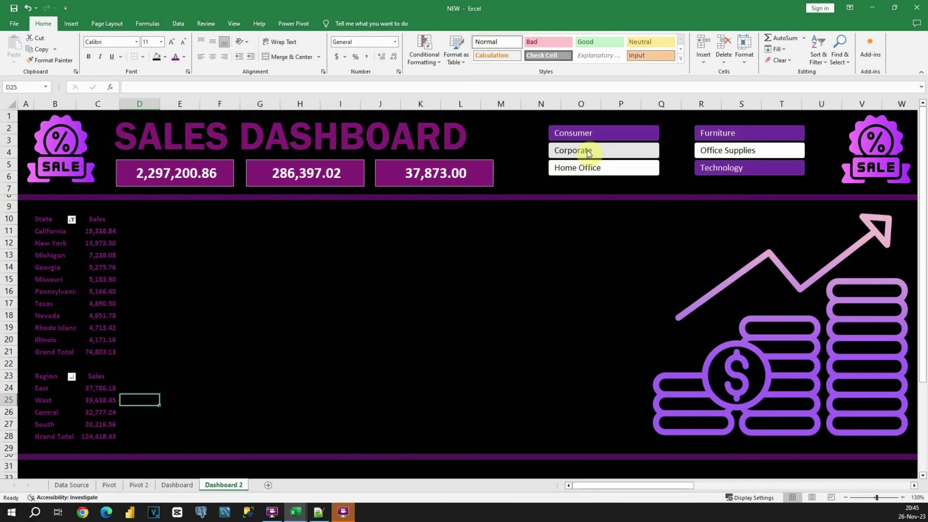
{"action": "right_click", "coordinate": [588, 152]}
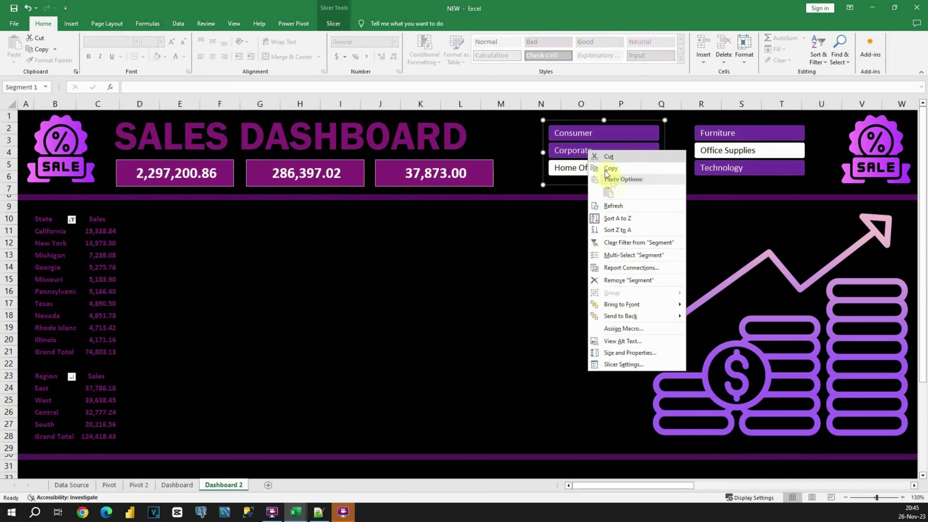
{"action": "left_click", "coordinate": [617, 243]}
{"action": "right_click", "coordinate": [736, 157]}
{"action": "left_click", "coordinate": [760, 241]}
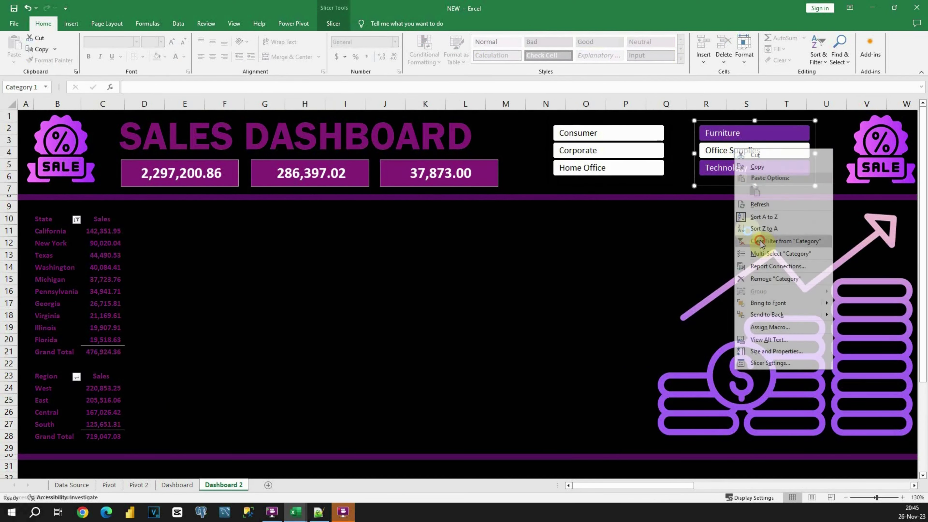
Autofit column E on Pivot 2 and move the category doughnut chart up to the first rows beside the tables
{"action": "left_click", "coordinate": [153, 483]}
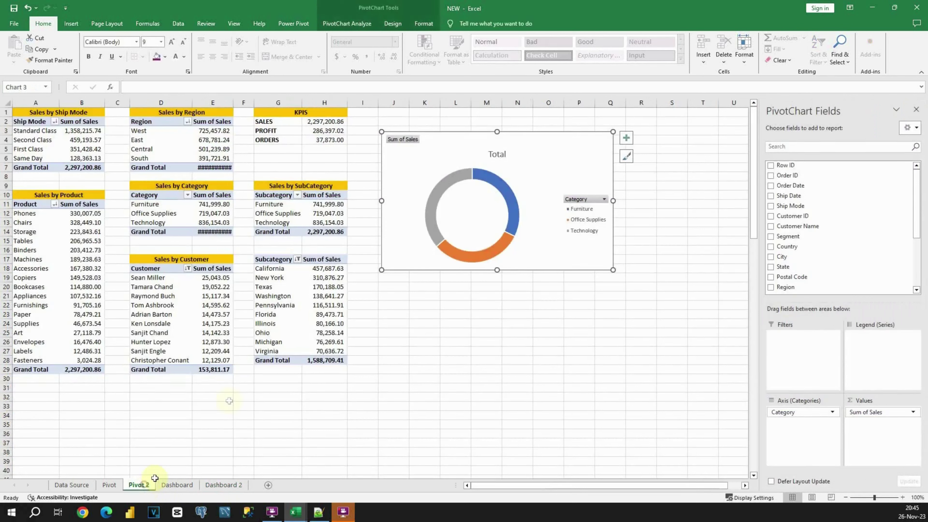
{"action": "double_click", "coordinate": [232, 104]}
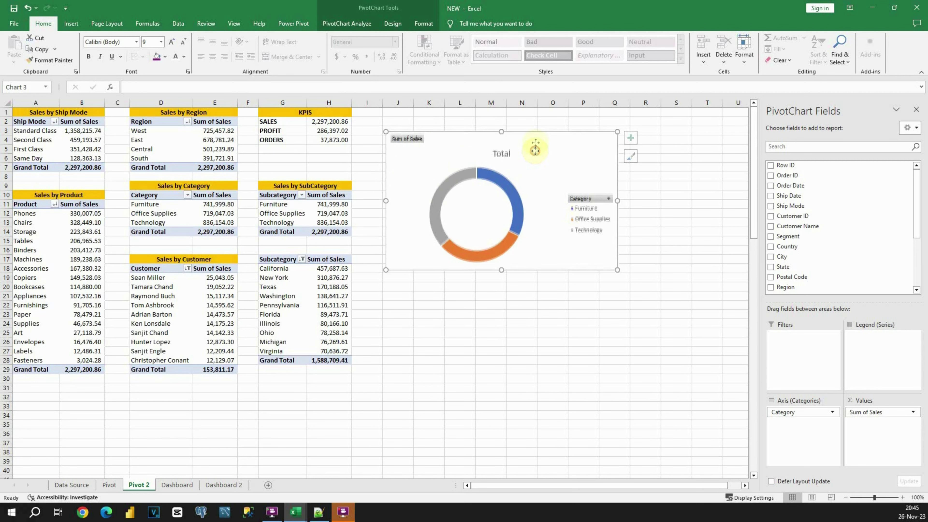
{"action": "left_click_drag", "start_coordinate": [535, 152], "coordinate": [540, 135]}
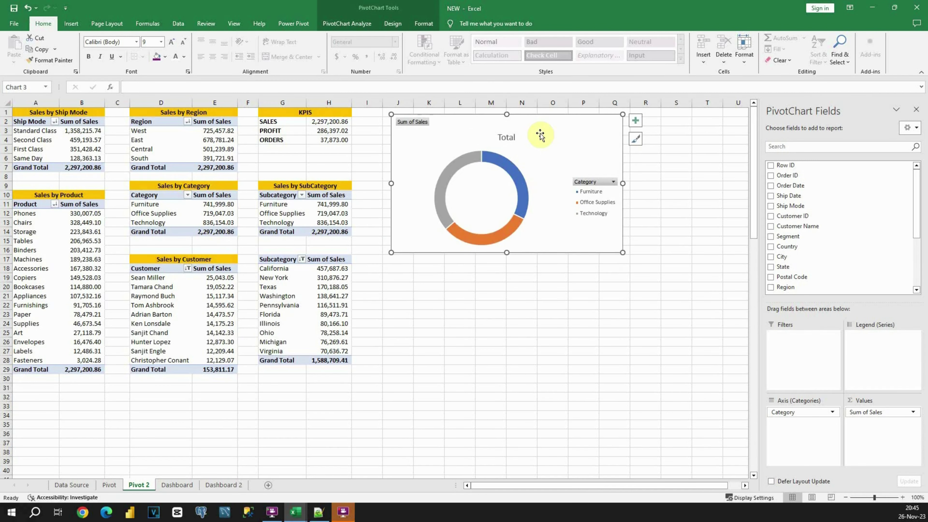
Insert a Pie PivotChart from the Sales by Region pivot table and place it below the category doughnut chart
{"action": "left_click", "coordinate": [214, 142]}
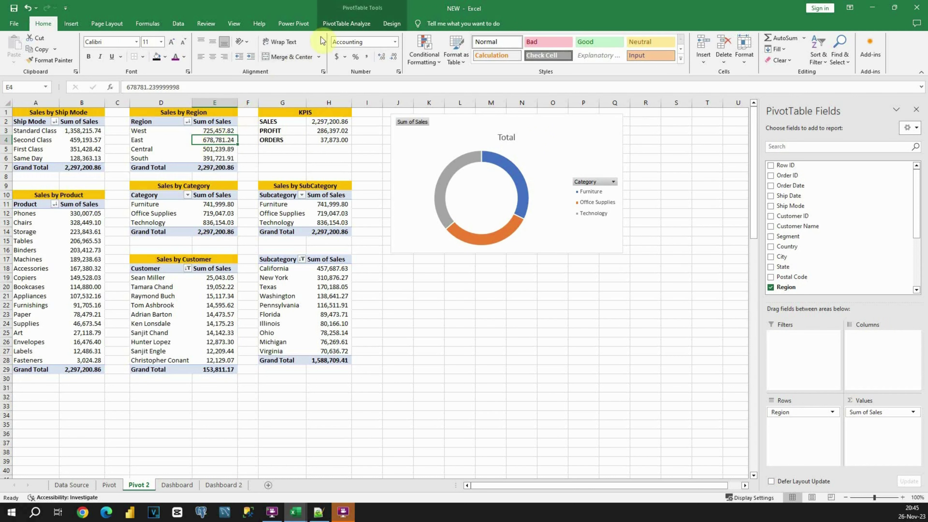
{"action": "left_click", "coordinate": [340, 25]}
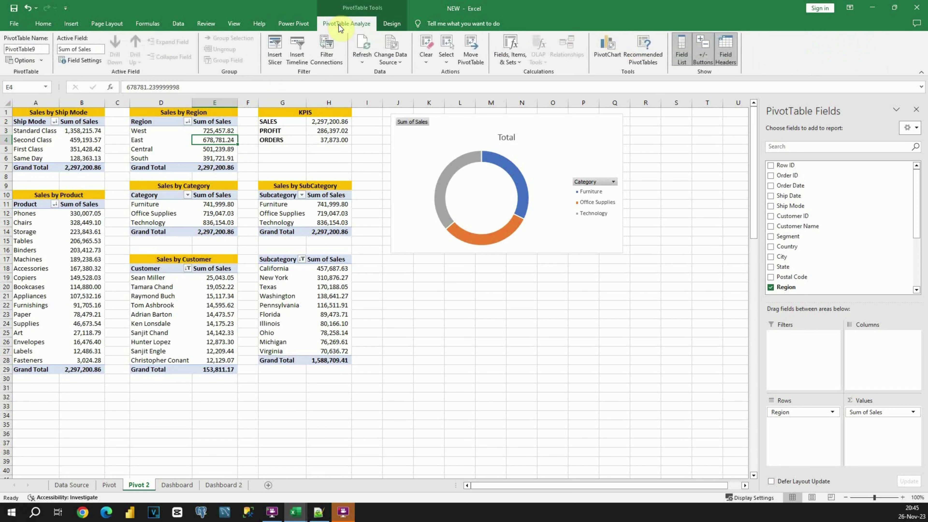
{"action": "left_click", "coordinate": [606, 49]}
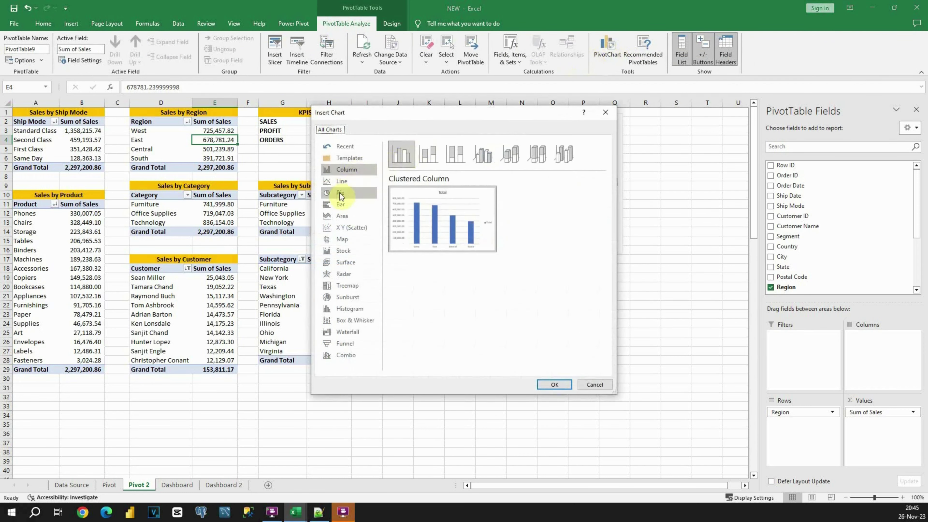
{"action": "left_click", "coordinate": [341, 192]}
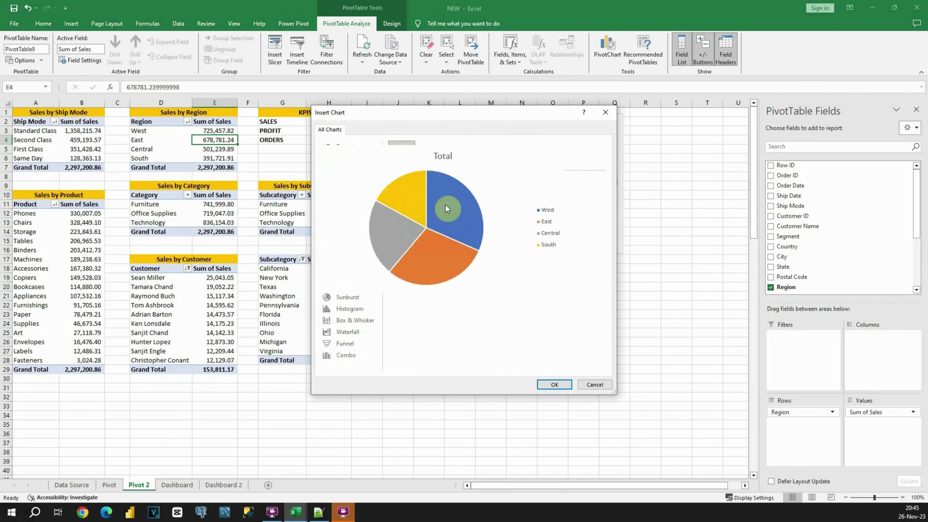
{"action": "left_click", "coordinate": [556, 384]}
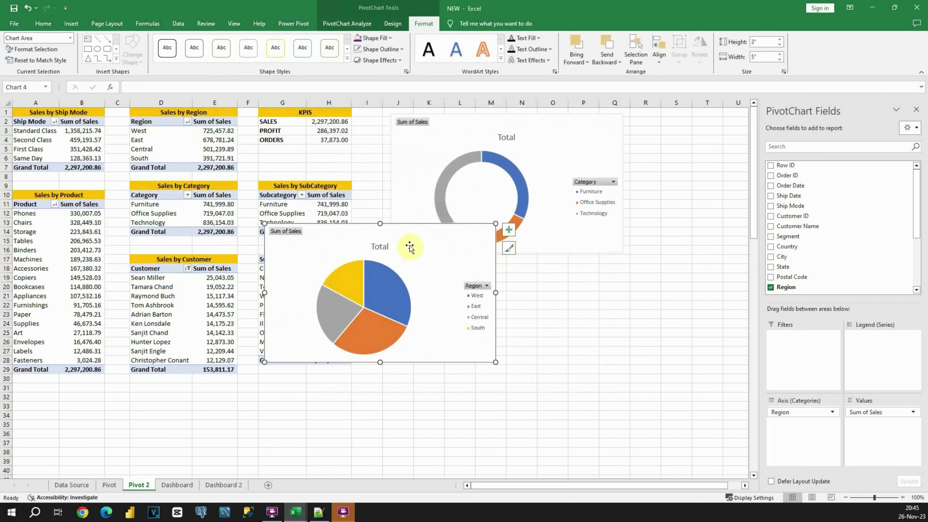
{"action": "left_click_drag", "start_coordinate": [398, 225], "coordinate": [641, 256]}
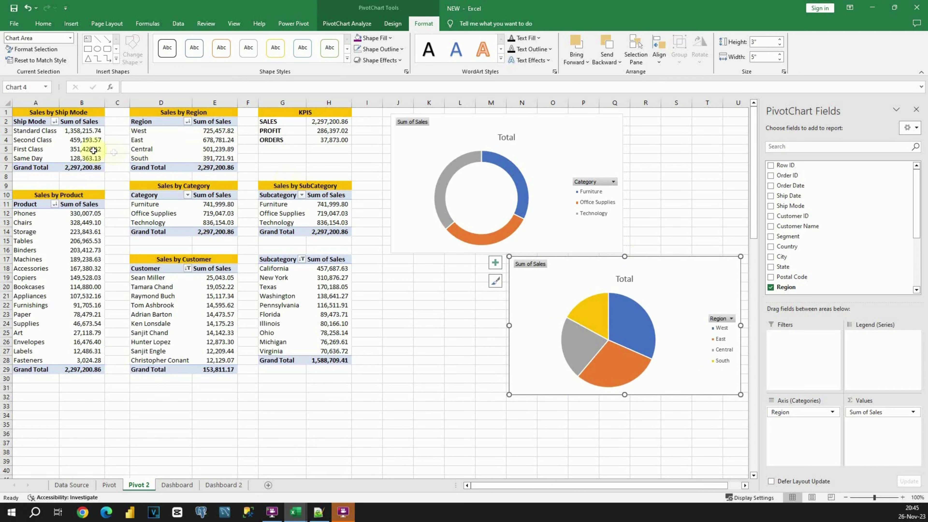
Insert a Pie PivotChart from the Sales by Ship Mode pivot table and place it beside the region pie chart
{"action": "left_click", "coordinate": [86, 149]}
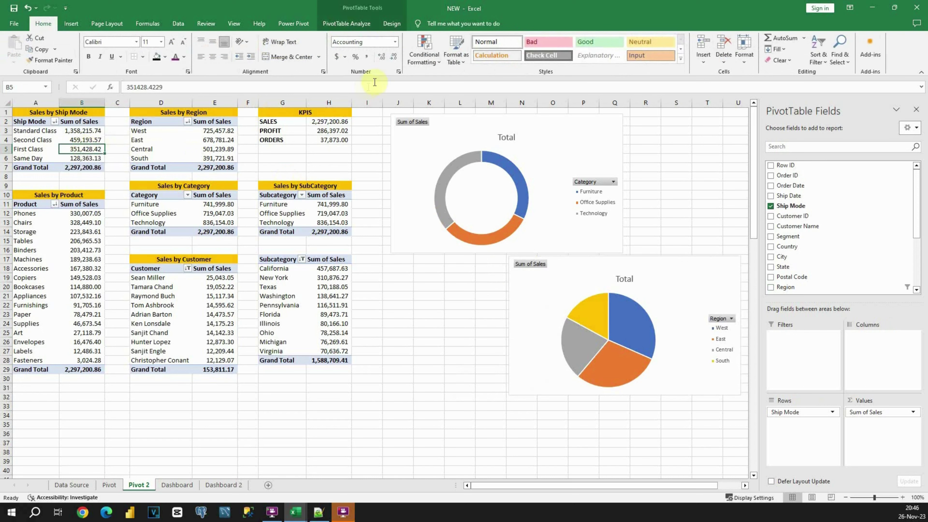
{"action": "left_click", "coordinate": [352, 24]}
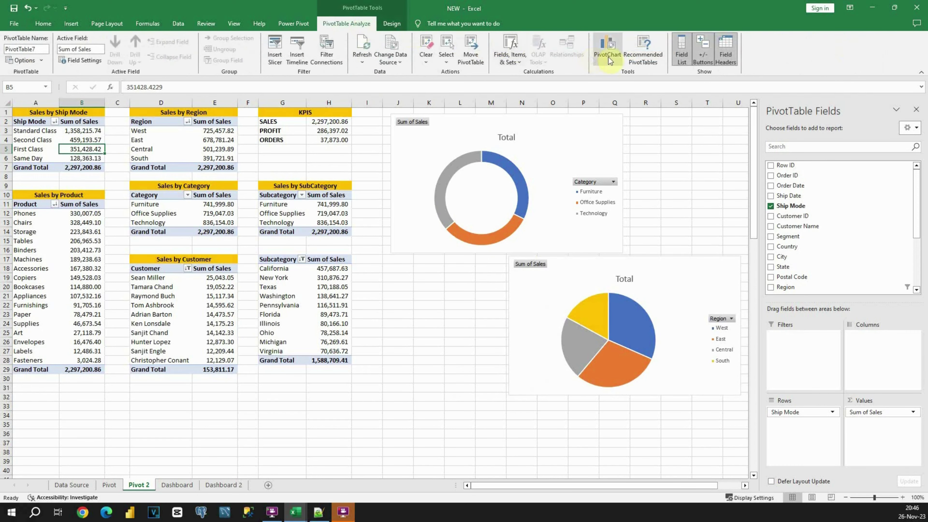
{"action": "left_click", "coordinate": [607, 46]}
{"action": "left_click", "coordinate": [351, 193]}
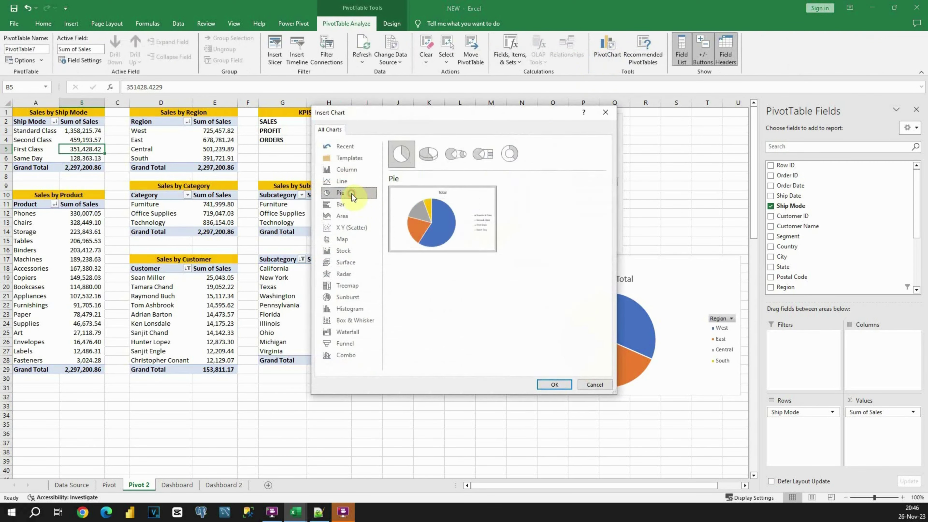
{"action": "mouse_move", "coordinate": [439, 215]}
{"action": "left_click", "coordinate": [554, 384]}
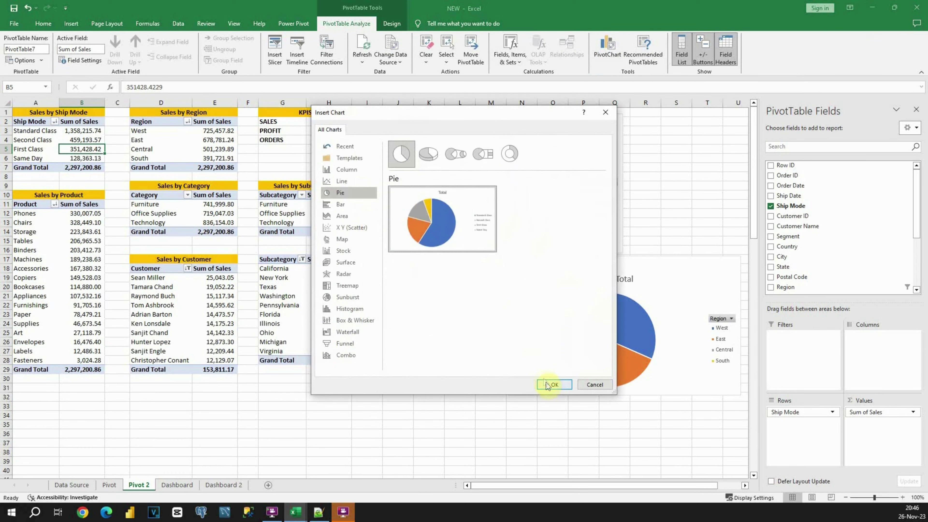
{"action": "left_click_drag", "start_coordinate": [410, 227], "coordinate": [420, 258]}
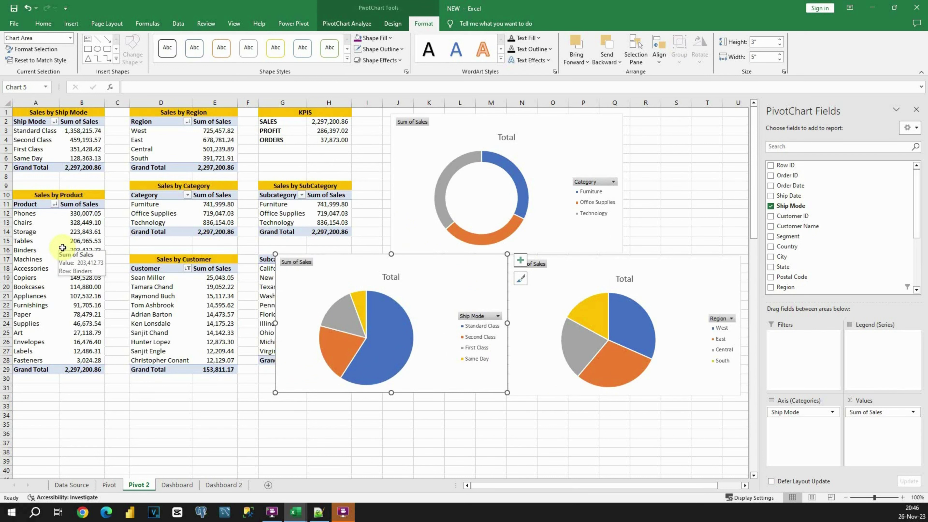
Insert a Clustered Column PivotChart from the Sales by Product pivot table and move it above the region pie chart
{"action": "left_click", "coordinate": [43, 245]}
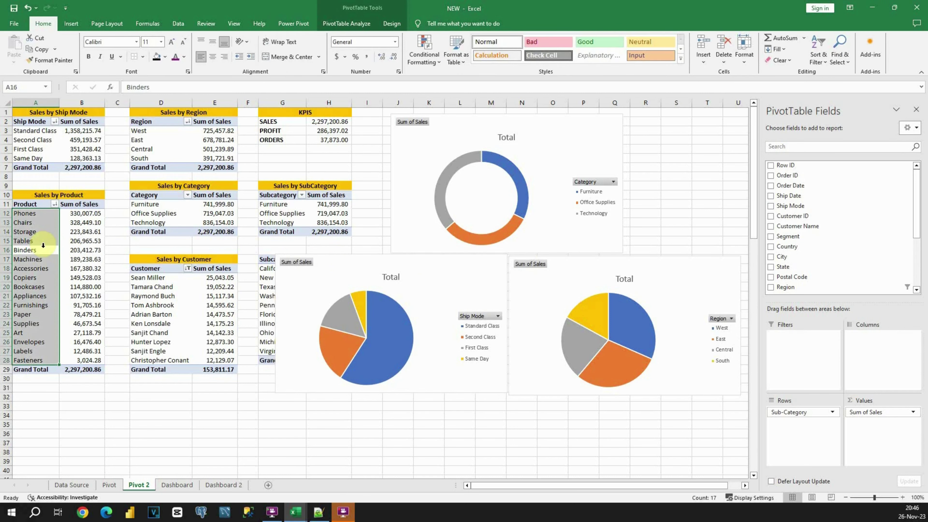
{"action": "left_click", "coordinate": [343, 24]}
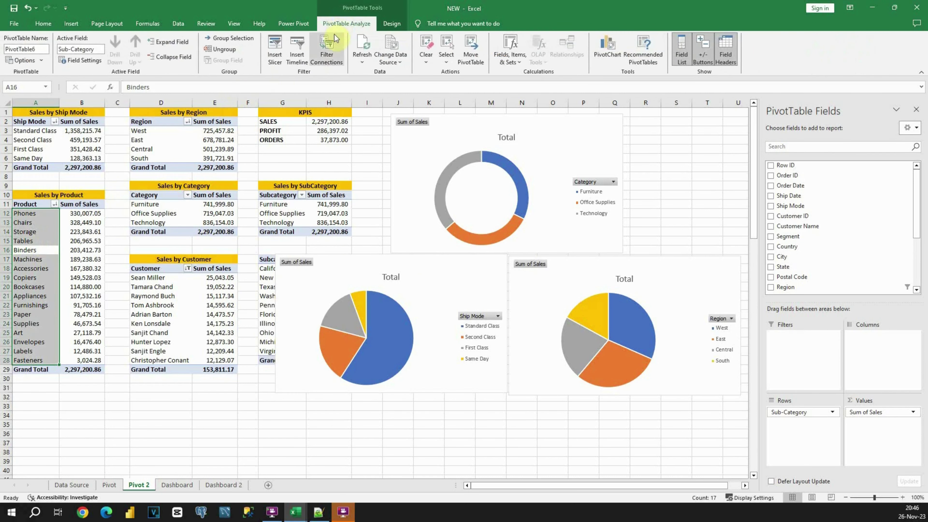
{"action": "left_click", "coordinate": [593, 46]}
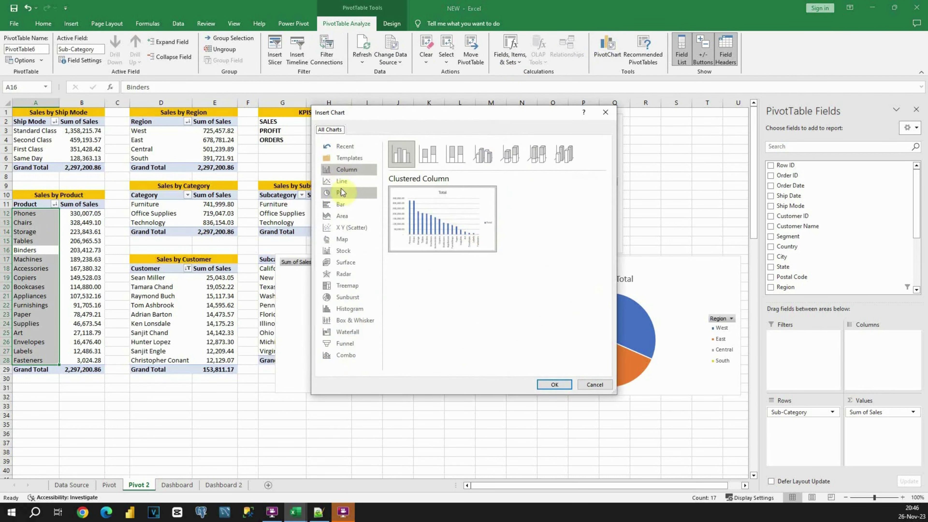
{"action": "left_click", "coordinate": [340, 204]}
{"action": "mouse_move", "coordinate": [422, 211]}
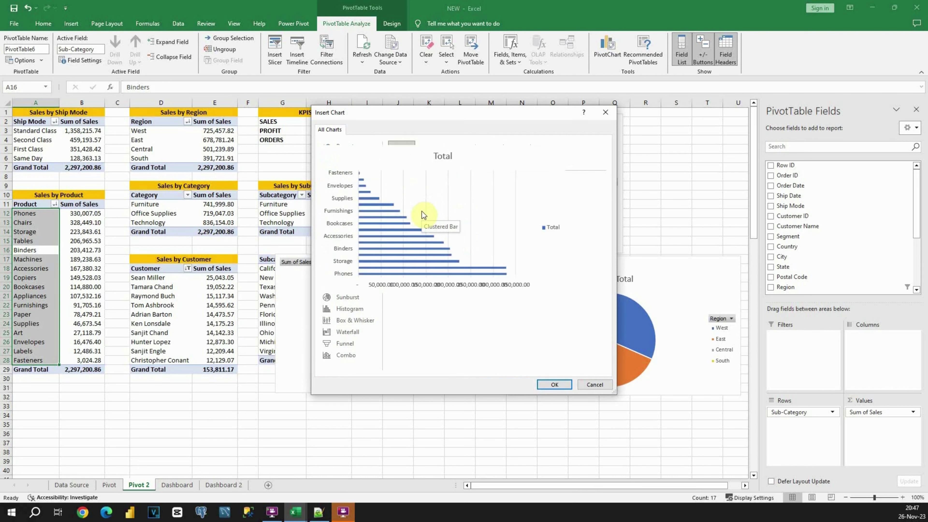
{"action": "left_click", "coordinate": [343, 170]}
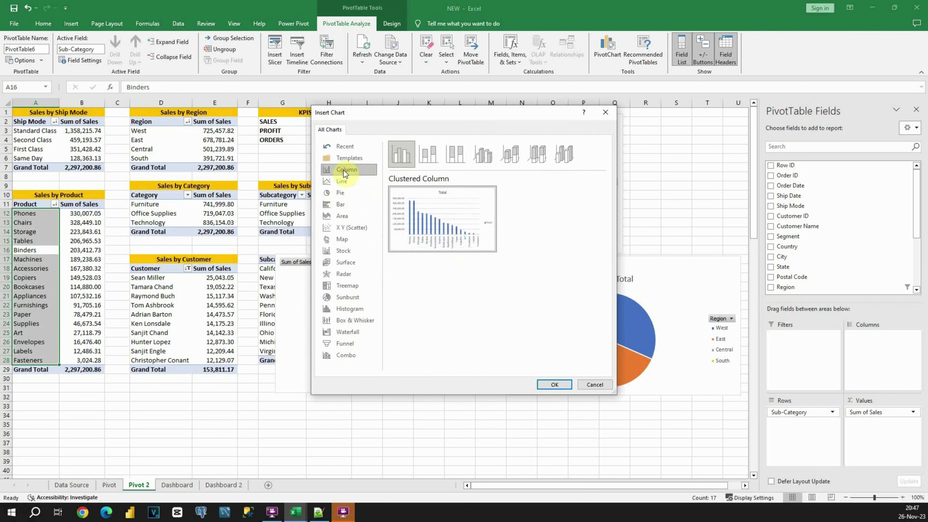
{"action": "mouse_move", "coordinate": [432, 209]}
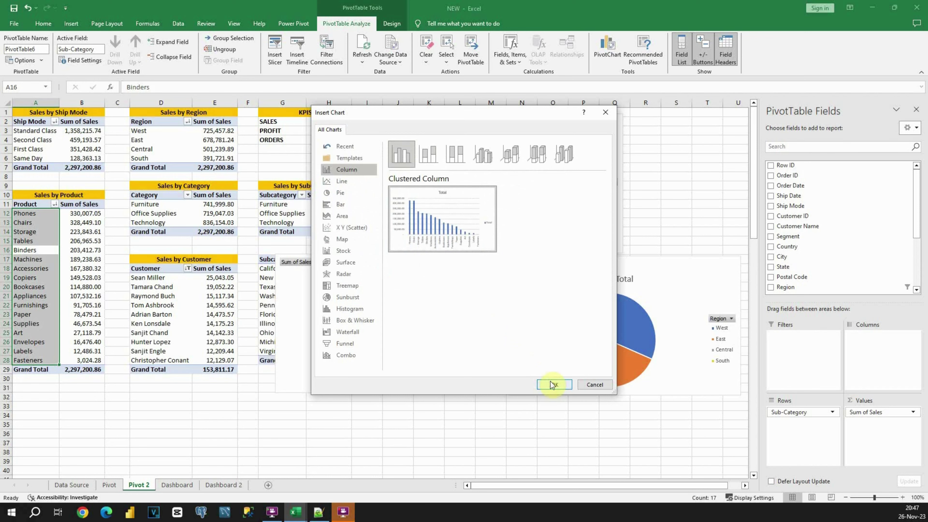
{"action": "left_click", "coordinate": [553, 385]}
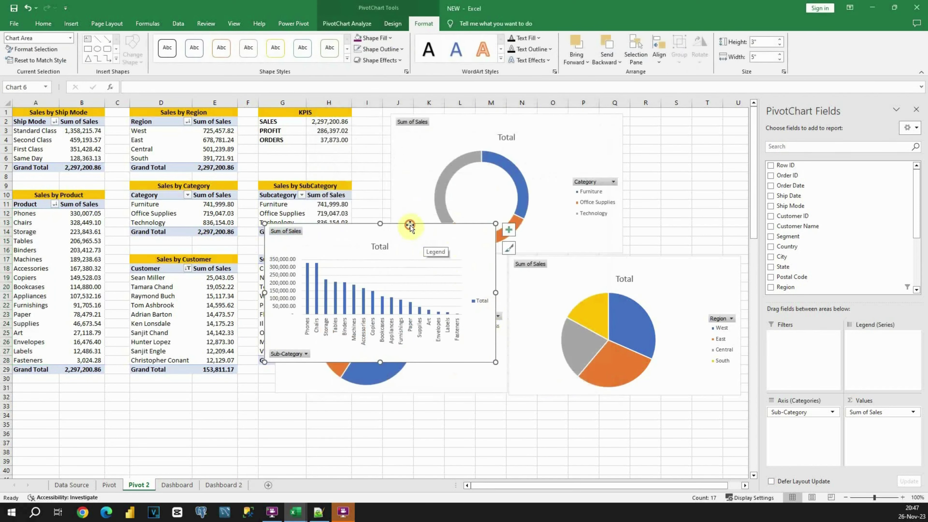
{"action": "left_click_drag", "start_coordinate": [410, 227], "coordinate": [660, 149]}
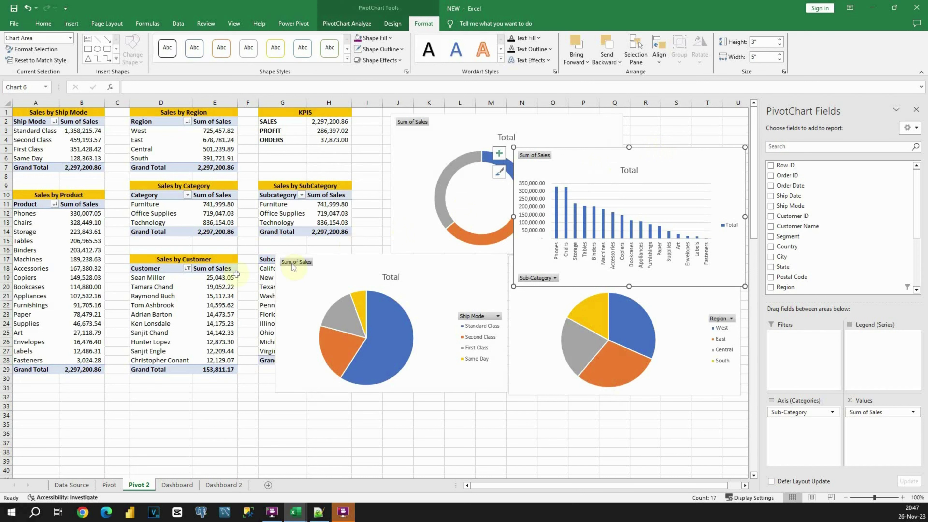
Insert a Line PivotChart from the Sales by Customer pivot table and move it beside the category doughnut chart
{"action": "left_click", "coordinate": [176, 290]}
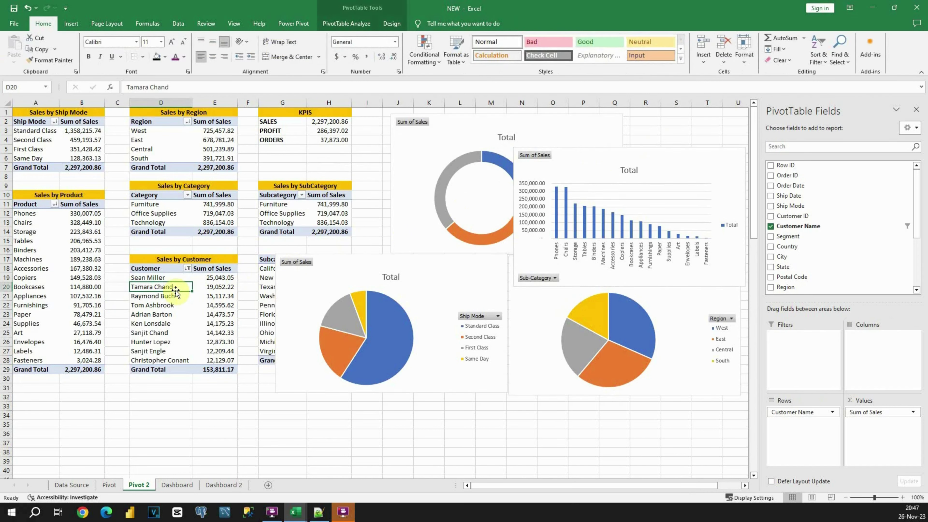
{"action": "left_click", "coordinate": [330, 27]}
{"action": "left_click", "coordinate": [598, 50]}
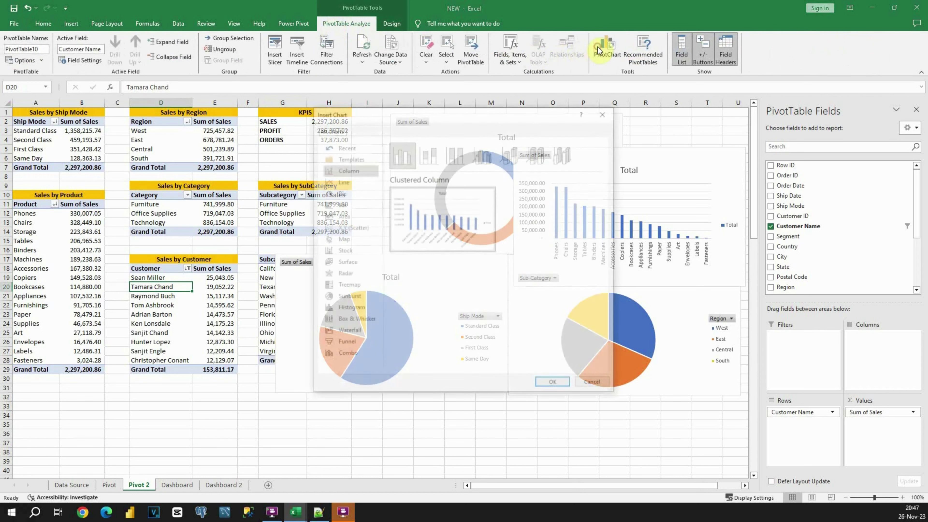
{"action": "left_click", "coordinate": [336, 182]}
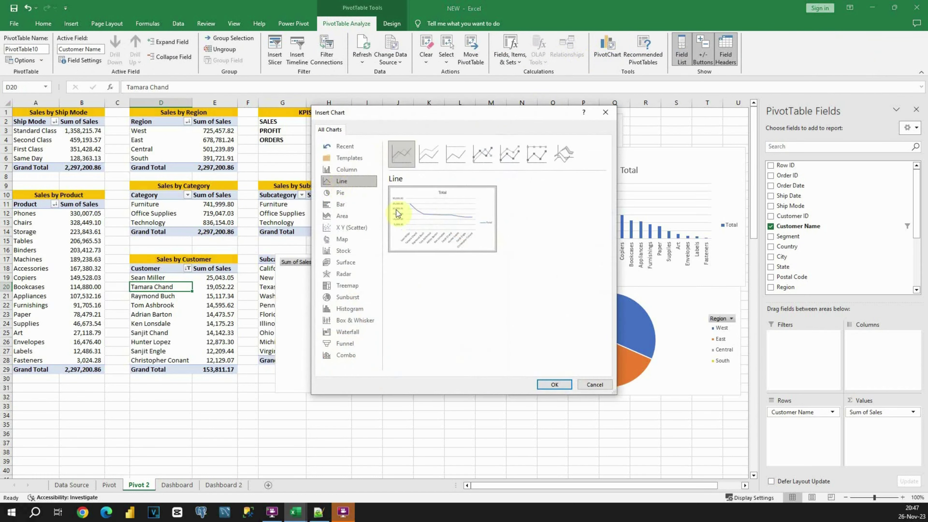
{"action": "mouse_move", "coordinate": [409, 210]}
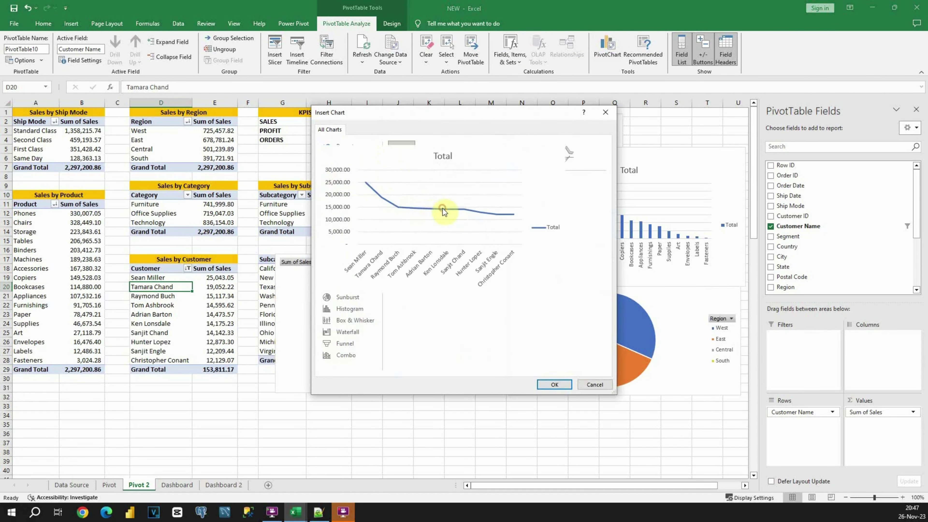
{"action": "left_click", "coordinate": [554, 384]}
{"action": "left_click_drag", "start_coordinate": [397, 230], "coordinate": [290, 120]}
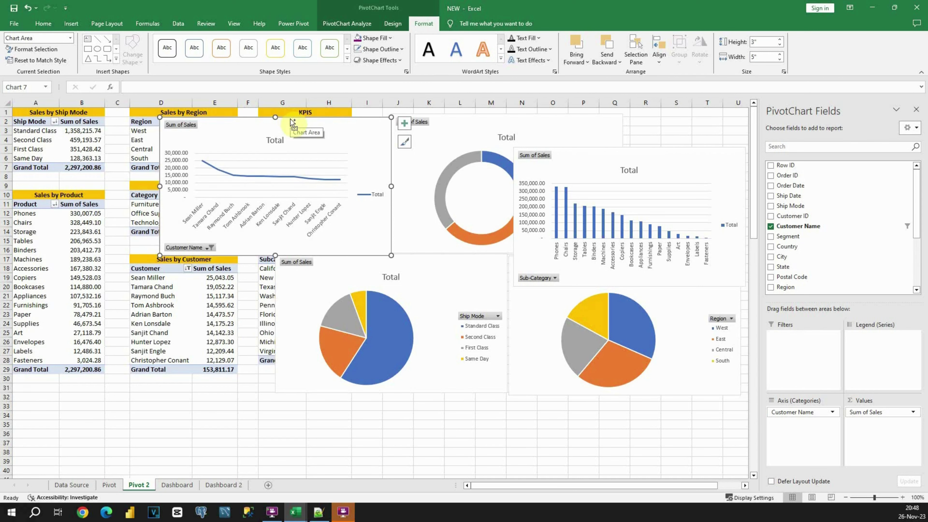
Cut all five PivotCharts from Pivot 2 and paste them onto Dashboard 2 with the Use Destination Theme option
{"action": "left_click", "coordinate": [449, 117], "text": "ctrl"}
{"action": "left_click", "coordinate": [698, 281], "text": "ctrl"}
{"action": "left_click", "coordinate": [700, 306], "text": "ctrl"}
{"action": "left_click", "coordinate": [457, 274], "text": "ctrl"}
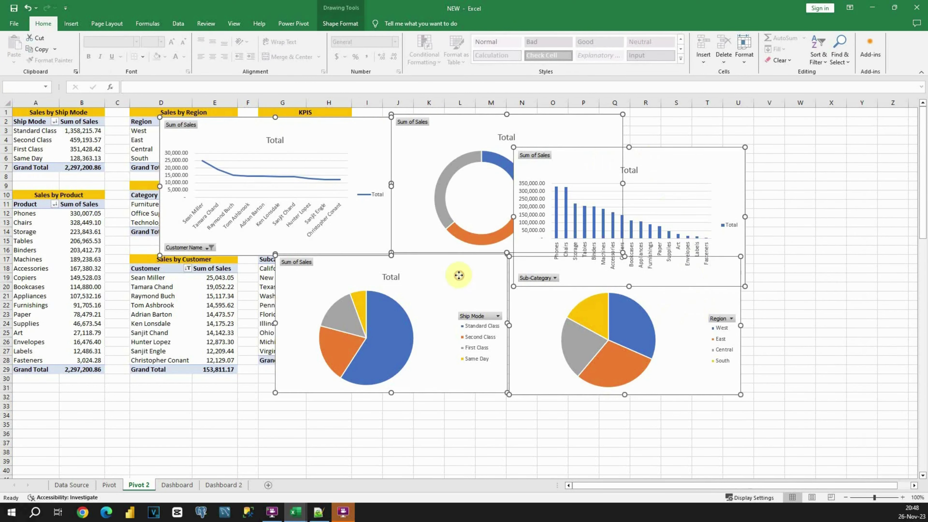
{"action": "key", "text": "ctrl+x"}
{"action": "left_click", "coordinate": [224, 485]}
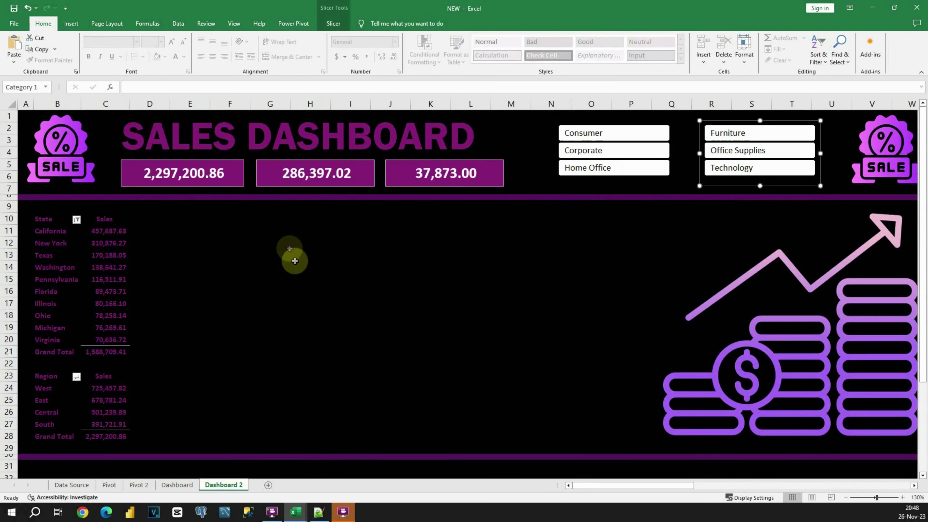
{"action": "right_click", "coordinate": [281, 242]}
{"action": "left_click", "coordinate": [318, 301]}
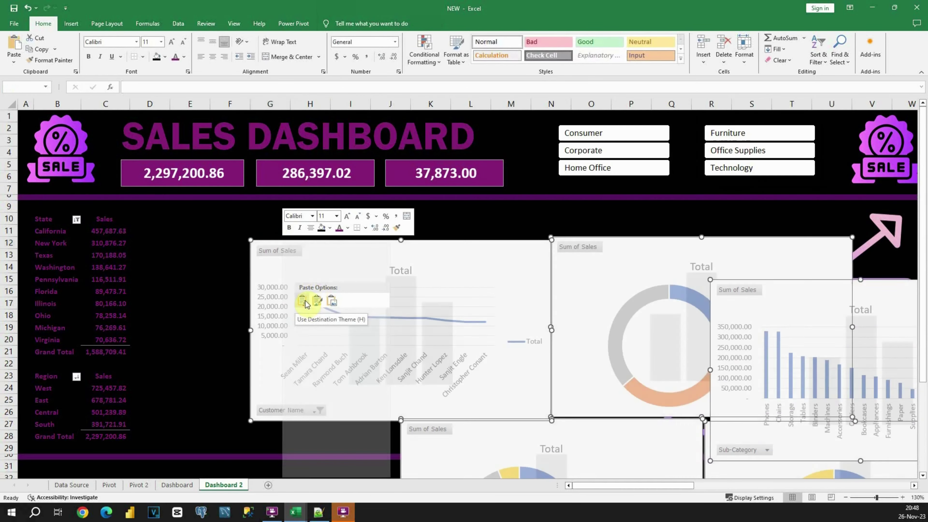
{"action": "left_click", "coordinate": [493, 217]}
Move the customer line, category doughnut, product column and ship mode pie charts up on Dashboard 2, spreading them apart
{"action": "left_click_drag", "start_coordinate": [449, 244], "coordinate": [330, 179]}
{"action": "left_click", "coordinate": [644, 247]}
{"action": "left_click_drag", "start_coordinate": [646, 246], "coordinate": [553, 178]}
{"action": "left_click", "coordinate": [680, 153]}
{"action": "left_click_drag", "start_coordinate": [793, 284], "coordinate": [656, 145]}
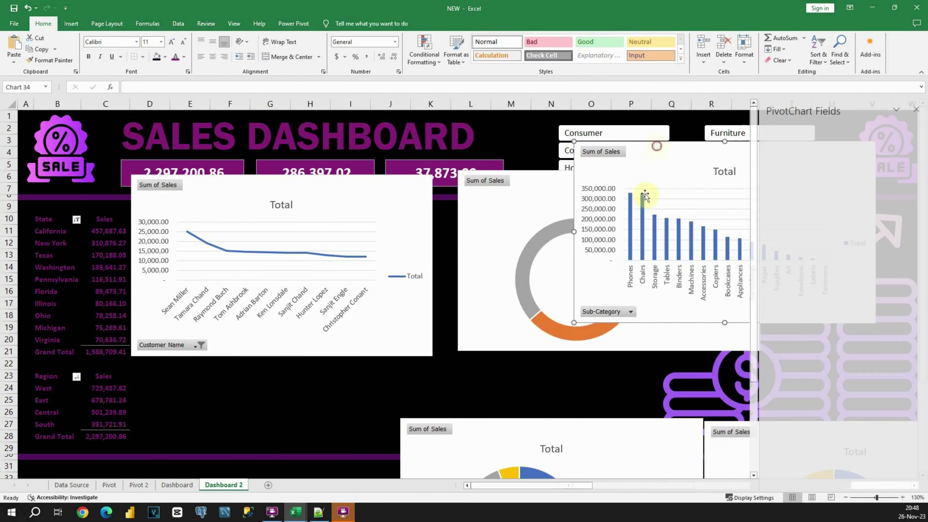
{"action": "left_click_drag", "start_coordinate": [538, 423], "coordinate": [385, 147]}
Shrink the customer line chart and place it around rows 20 to 29, beside the coin artwork
{"action": "left_click", "coordinate": [402, 187]}
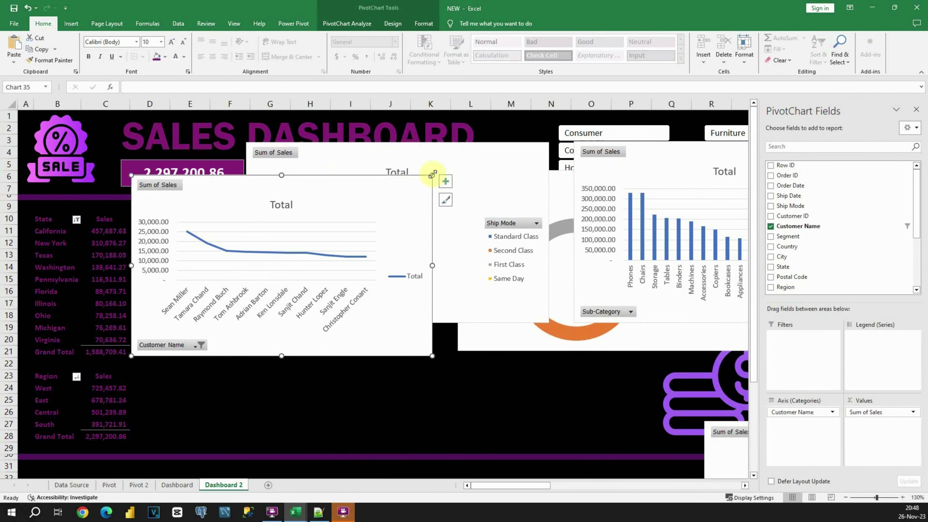
{"action": "left_click_drag", "start_coordinate": [432, 175], "coordinate": [321, 235]}
{"action": "left_click_drag", "start_coordinate": [264, 235], "coordinate": [598, 341]}
Shrink the ship mode pie and the category doughnut, the latter to about 2.36" by 2.26", and place them side by side beneath the KPI boxes
{"action": "left_click", "coordinate": [498, 170]}
{"action": "left_click_drag", "start_coordinate": [548, 143], "coordinate": [414, 196]}
{"action": "left_click", "coordinate": [527, 214]}
{"action": "left_click_drag", "start_coordinate": [475, 180], "coordinate": [150, 201]}
{"action": "left_click_drag", "start_coordinate": [434, 192], "coordinate": [272, 227]}
{"action": "left_click_drag", "start_coordinate": [318, 205], "coordinate": [386, 215]}
{"action": "left_click_drag", "start_coordinate": [248, 239], "coordinate": [267, 220]}
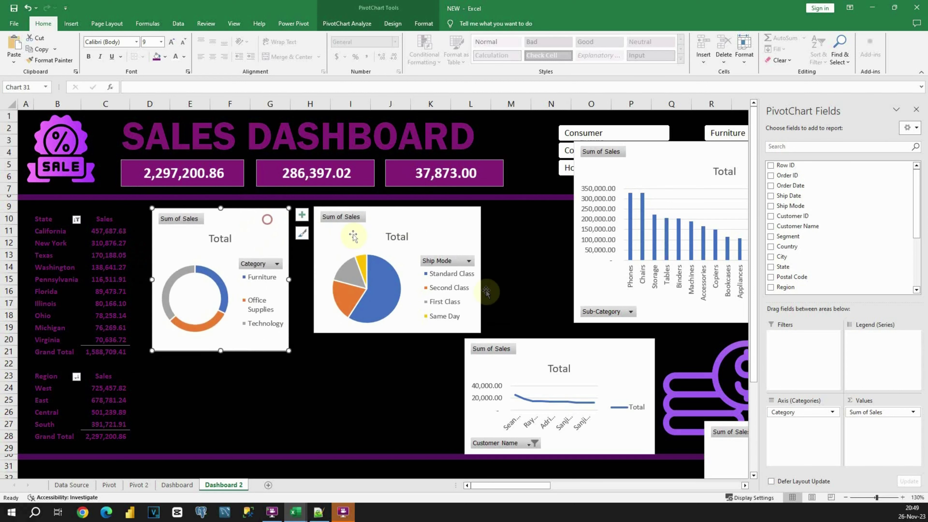
Fit the reduced product column chart below the category doughnut, and arrange the region pie and doughnut in the upper chart row
{"action": "left_click_drag", "start_coordinate": [615, 161], "coordinate": [189, 303]}
{"action": "left_click_drag", "start_coordinate": [448, 284], "coordinate": [394, 346]}
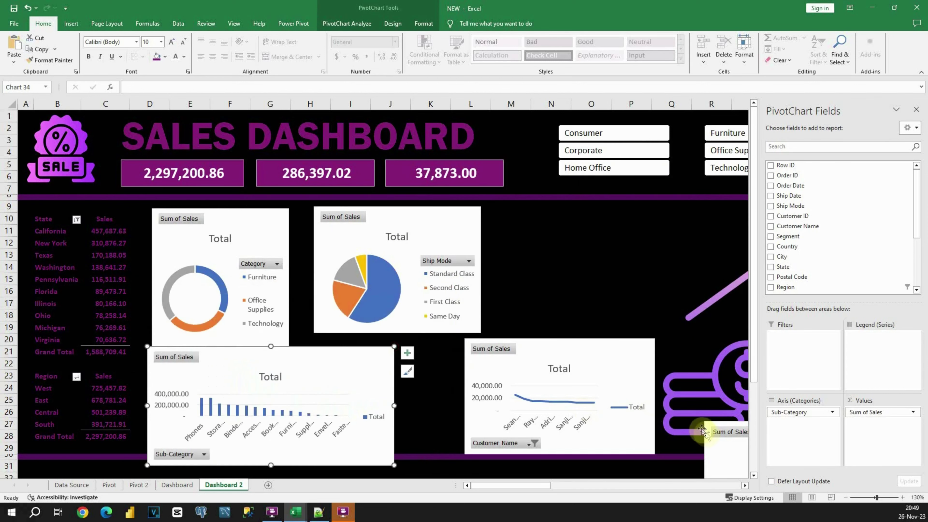
{"action": "left_click_drag", "start_coordinate": [701, 432], "coordinate": [561, 210]}
{"action": "left_click", "coordinate": [263, 234]}
{"action": "left_click_drag", "start_coordinate": [263, 234], "coordinate": [272, 224]}
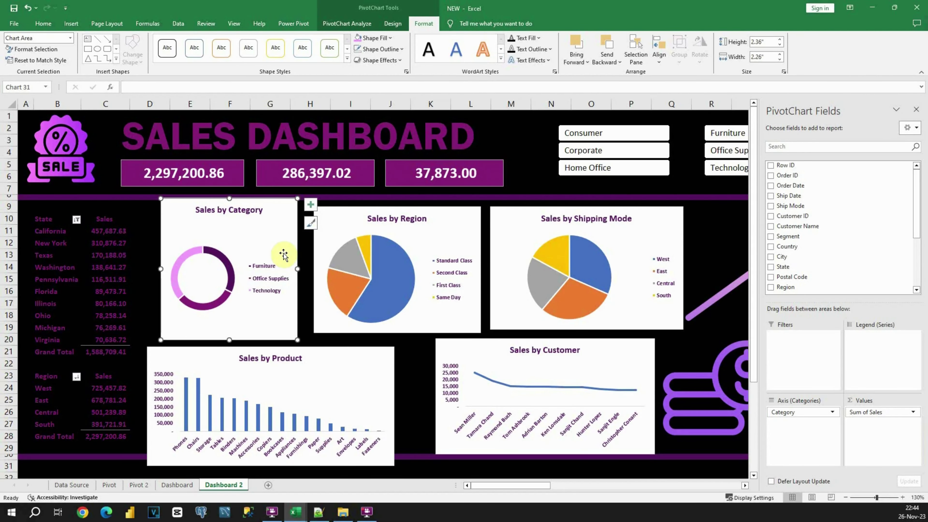
Remove the fill and outline from the category doughnut's chart area, and remove the outline around its ring segments
{"action": "left_click", "coordinate": [386, 39]}
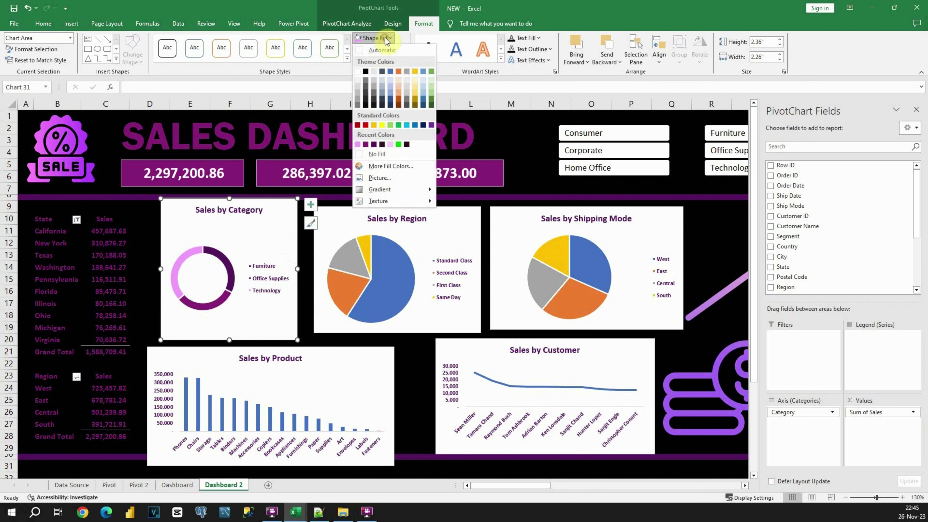
{"action": "left_click", "coordinate": [382, 155]}
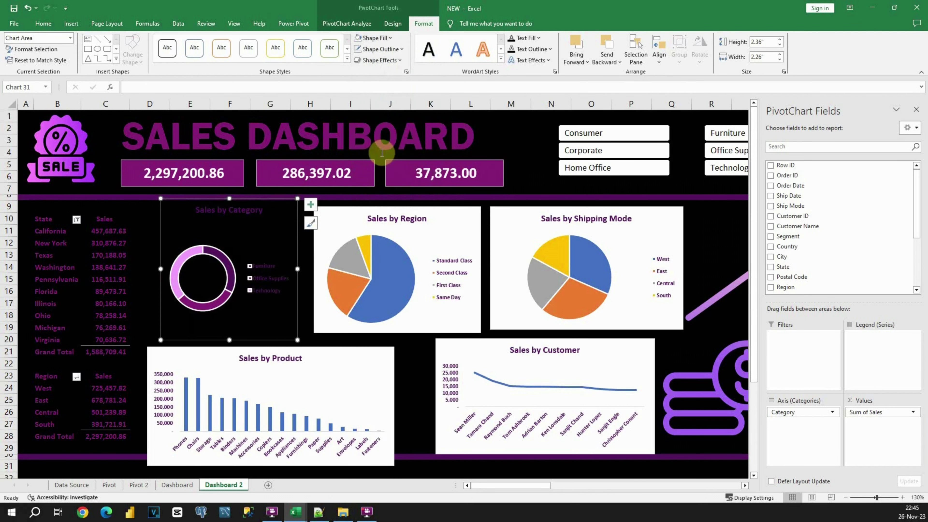
{"action": "left_click", "coordinate": [402, 50]}
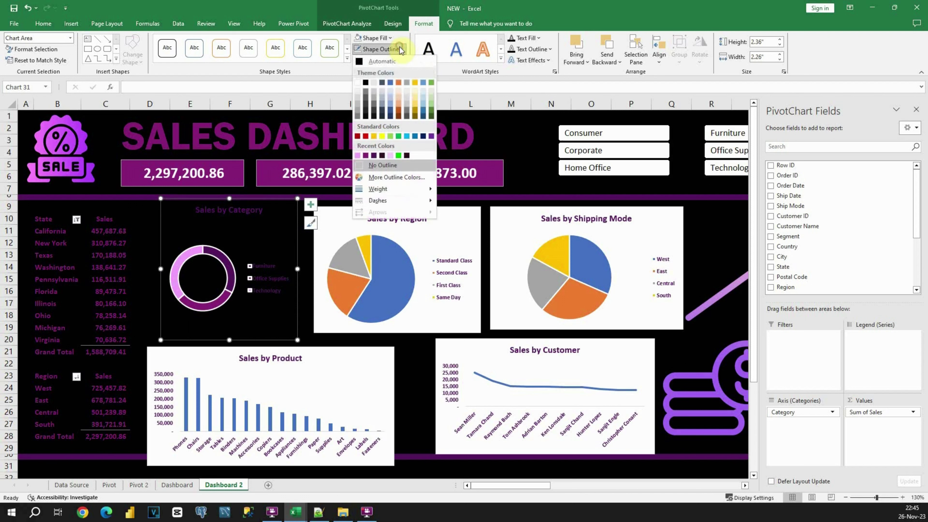
{"action": "left_click", "coordinate": [377, 166]}
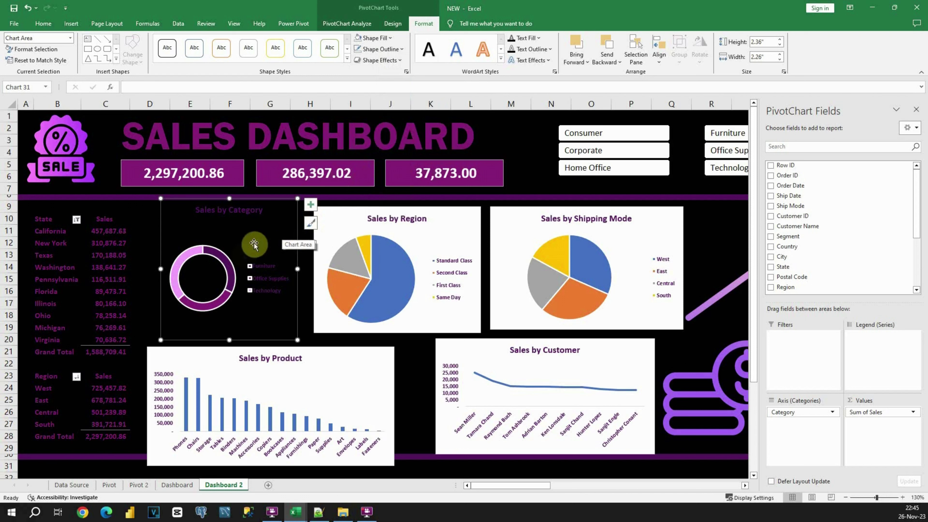
{"action": "left_click", "coordinate": [232, 263]}
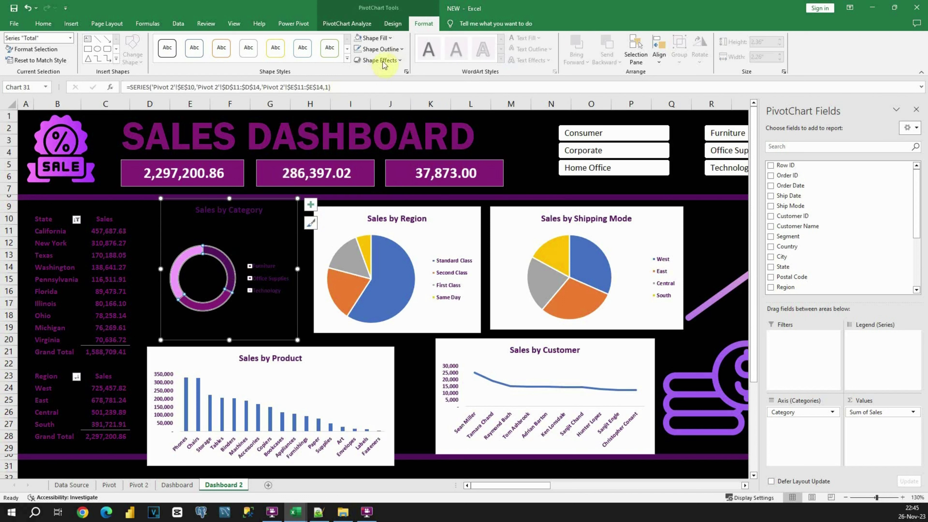
{"action": "left_click", "coordinate": [384, 49]}
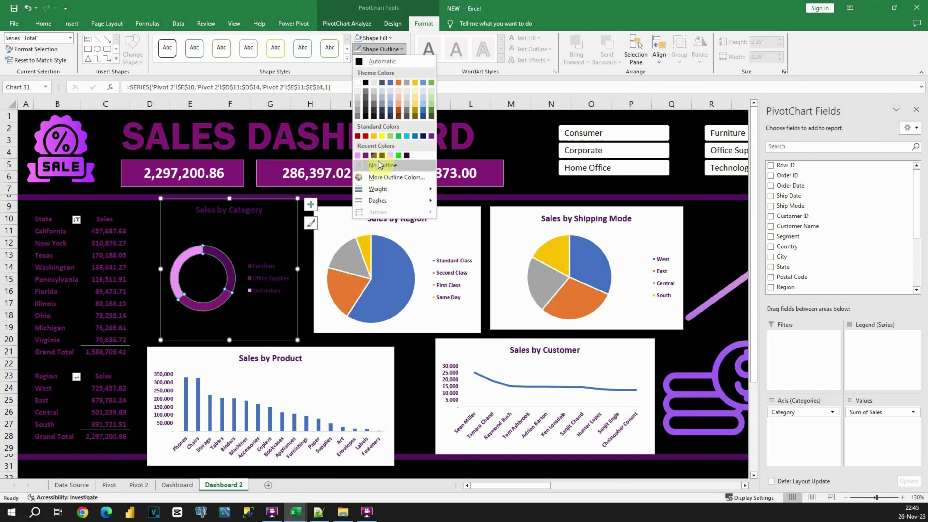
{"action": "left_click", "coordinate": [380, 165]}
{"action": "left_click", "coordinate": [315, 190]}
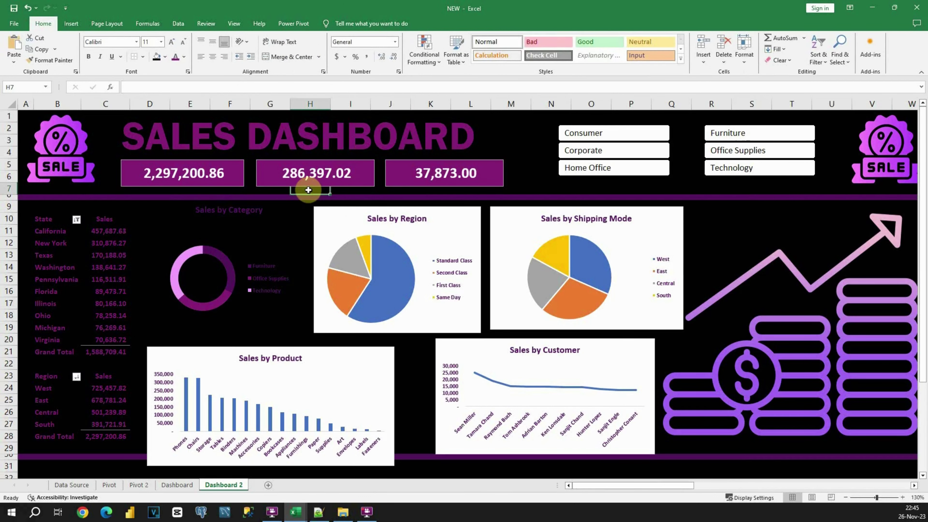
Set the category legend text to the recent purple, and apply it to both pie legends and the product and customer axis labels
{"action": "left_click", "coordinate": [272, 279]}
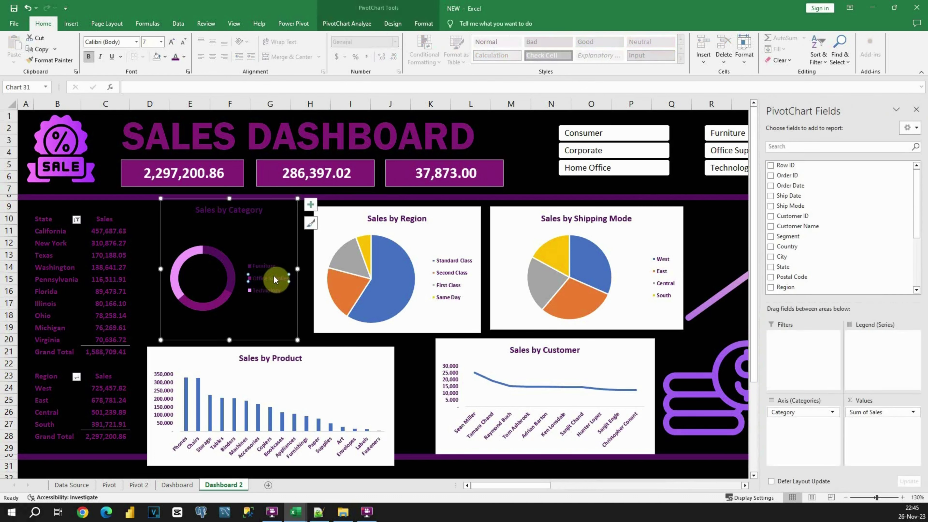
{"action": "left_click", "coordinate": [271, 268]}
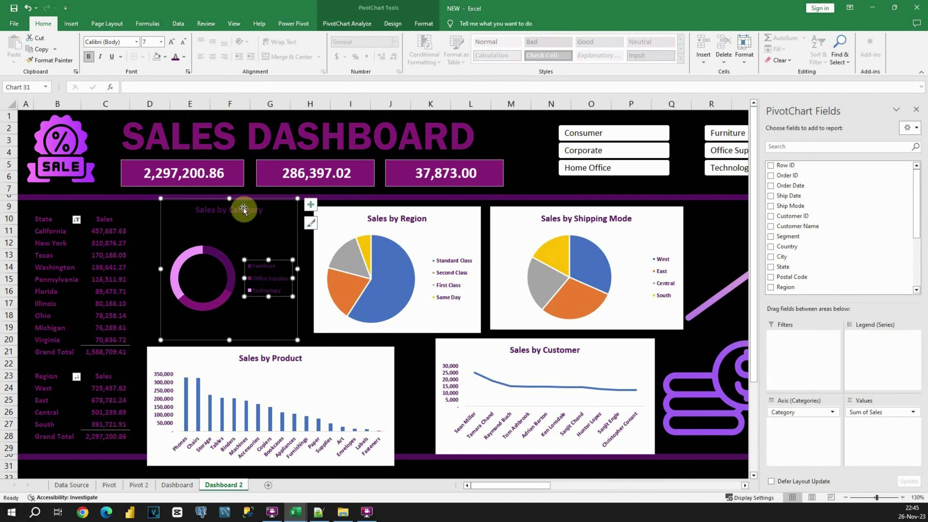
{"action": "left_click", "coordinate": [184, 57]}
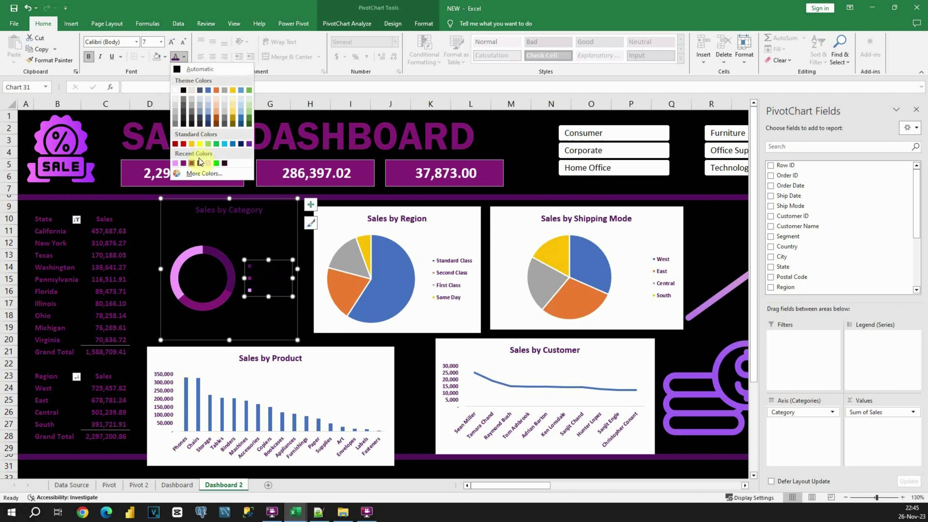
{"action": "left_click", "coordinate": [183, 164]}
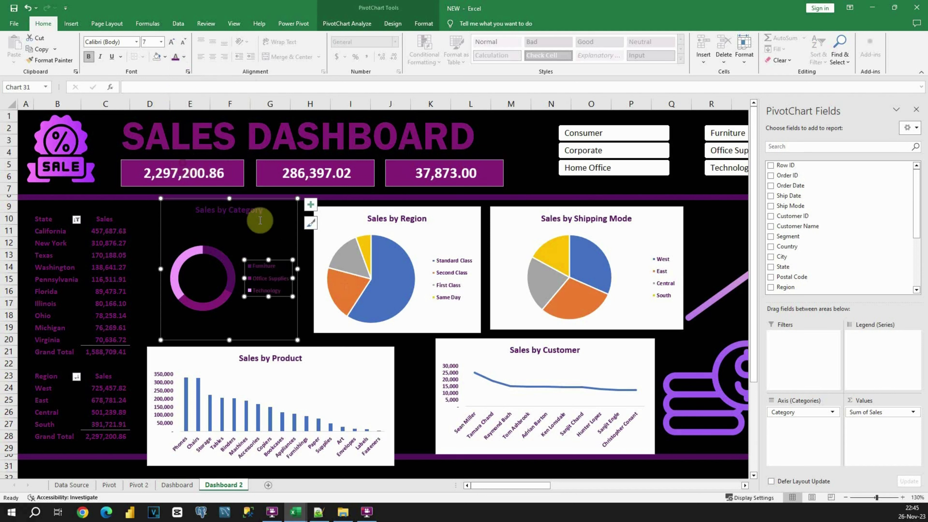
{"action": "left_click", "coordinate": [446, 273]}
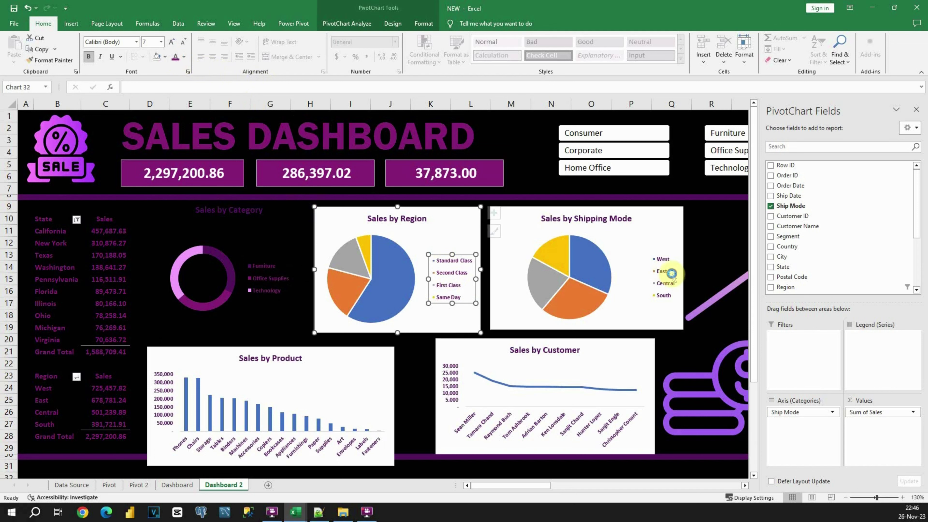
{"action": "left_click", "coordinate": [665, 275]}
{"action": "left_click", "coordinate": [219, 442]}
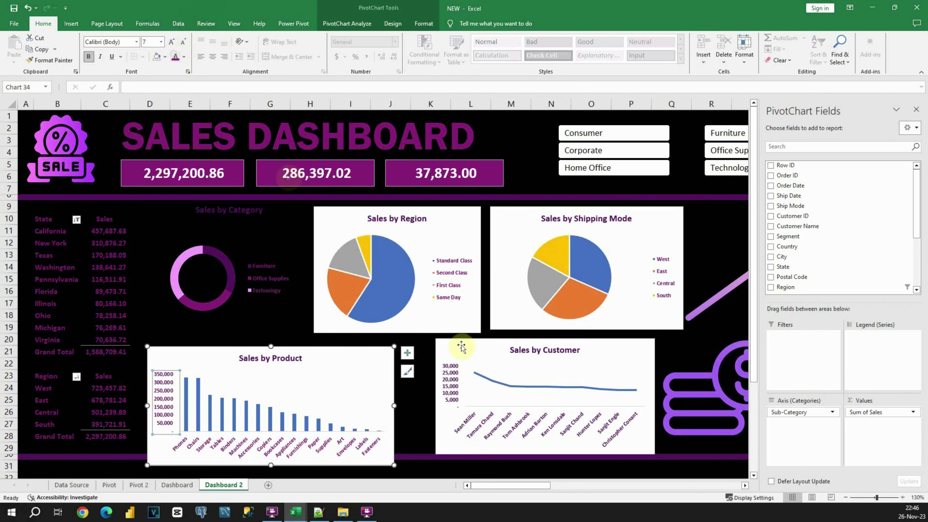
{"action": "left_click", "coordinate": [522, 431]}
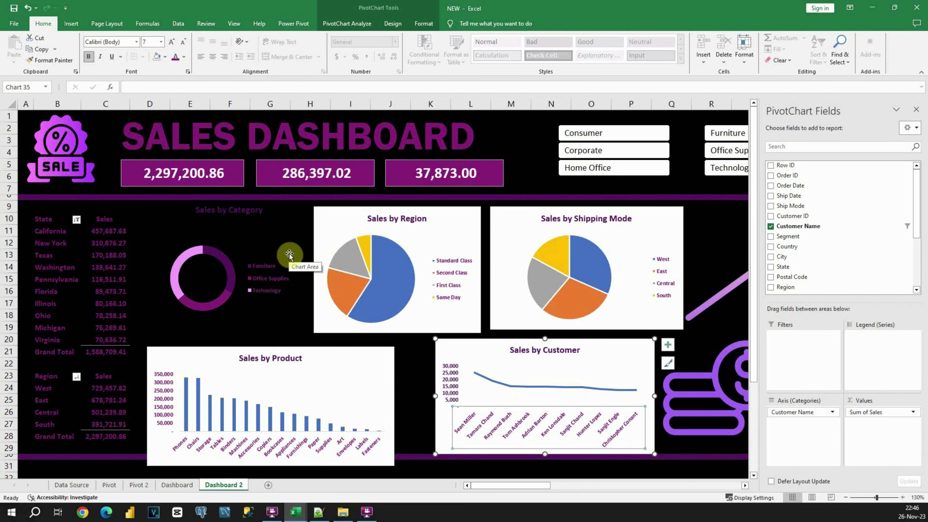
Make the Sales by Region pie chart's background transparent and remove the outline around its slices
{"action": "left_click", "coordinate": [352, 226]}
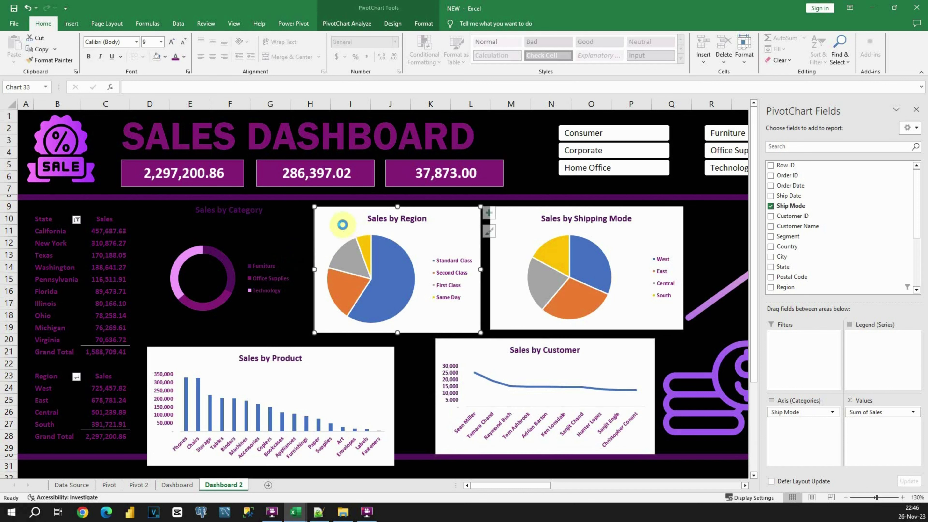
{"action": "left_click", "coordinate": [423, 23]}
{"action": "left_click", "coordinate": [374, 38]}
{"action": "left_click", "coordinate": [376, 155]}
{"action": "left_click", "coordinate": [409, 259]}
{"action": "left_click", "coordinate": [382, 49]}
{"action": "left_click", "coordinate": [384, 165]}
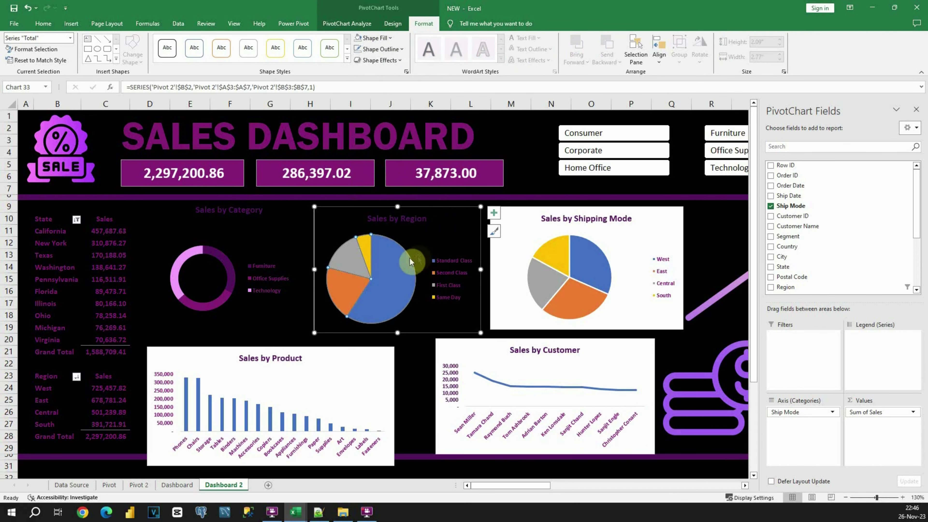
Recolour the Sales by Region slices: Standard Class very dark purple, Second Class purple, First Class light violet and Same Day pale pink
{"action": "left_click", "coordinate": [400, 260]}
{"action": "left_click", "coordinate": [43, 23]}
{"action": "left_click", "coordinate": [165, 57]}
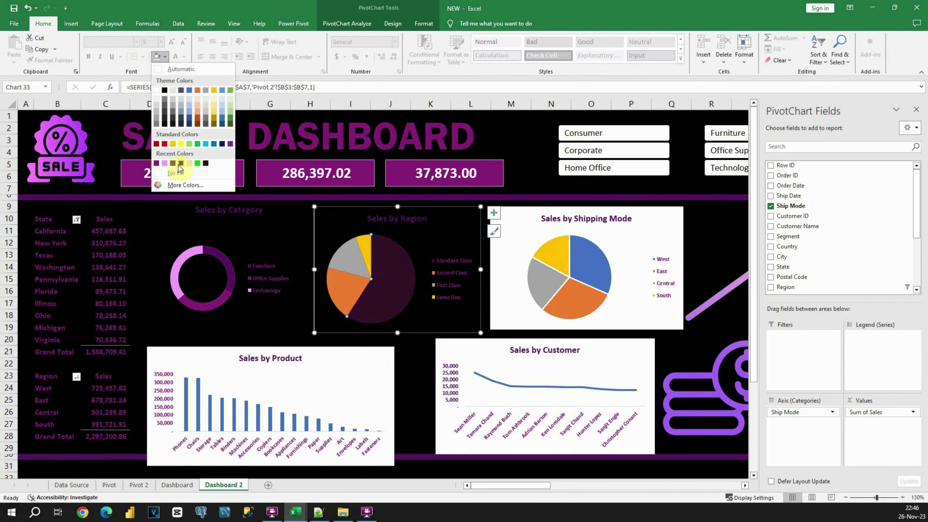
{"action": "left_click", "coordinate": [193, 104]}
{"action": "left_click", "coordinate": [165, 57]}
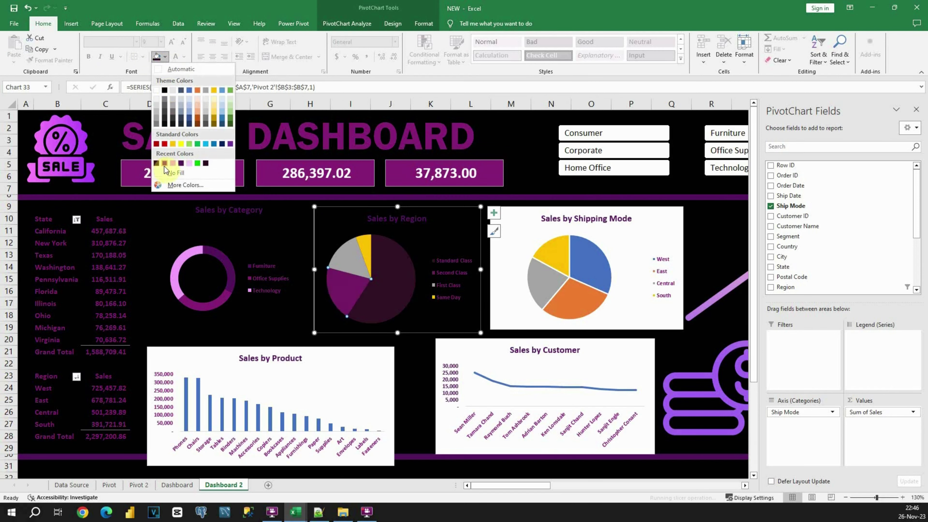
{"action": "left_click", "coordinate": [165, 164]}
{"action": "left_click", "coordinate": [352, 256]}
{"action": "left_click", "coordinate": [165, 56]}
{"action": "left_click", "coordinate": [180, 166]}
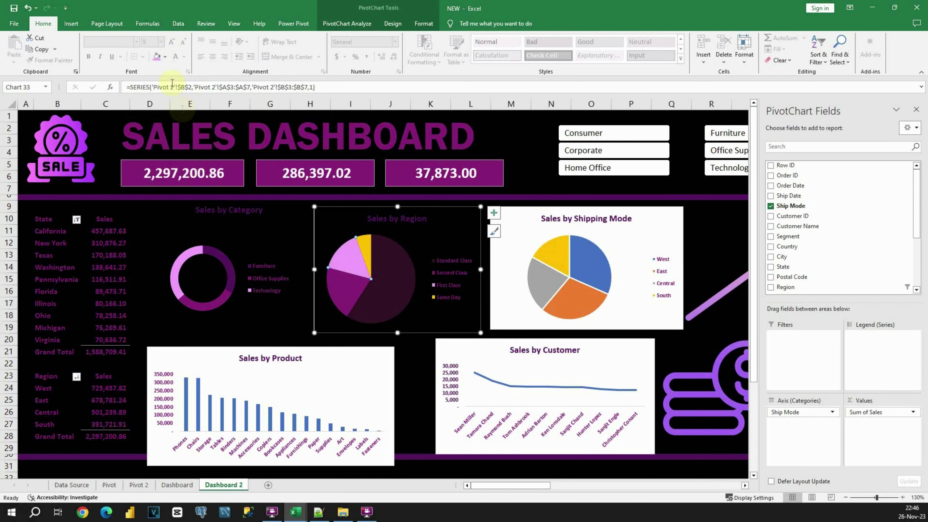
{"action": "left_click", "coordinate": [167, 56]}
{"action": "left_click", "coordinate": [189, 167]}
Make the Sales by Shipping Mode pie chart's background transparent and remove the outline around its slices
{"action": "left_click", "coordinate": [530, 237]}
{"action": "left_click", "coordinate": [514, 224]}
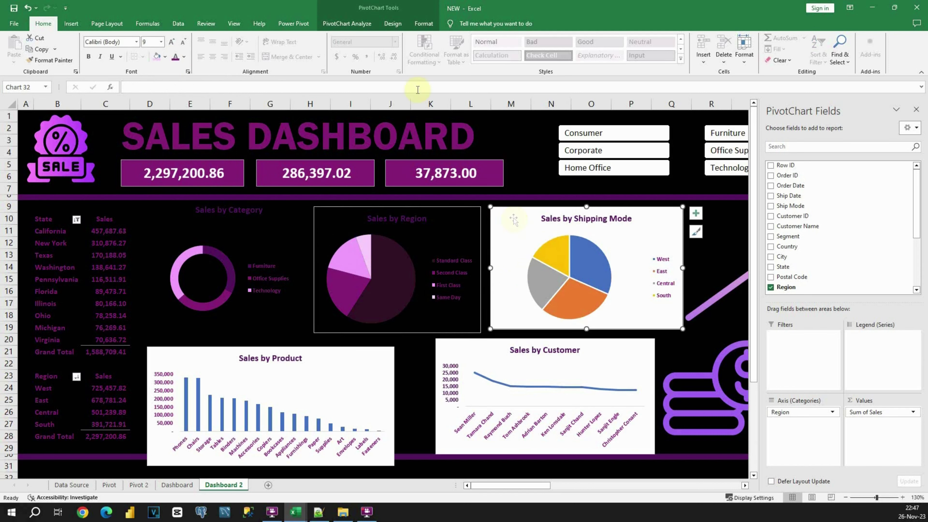
{"action": "left_click", "coordinate": [424, 24]}
{"action": "left_click", "coordinate": [390, 38]}
{"action": "left_click", "coordinate": [382, 145]}
{"action": "left_click", "coordinate": [592, 238]}
{"action": "left_click", "coordinate": [388, 50]}
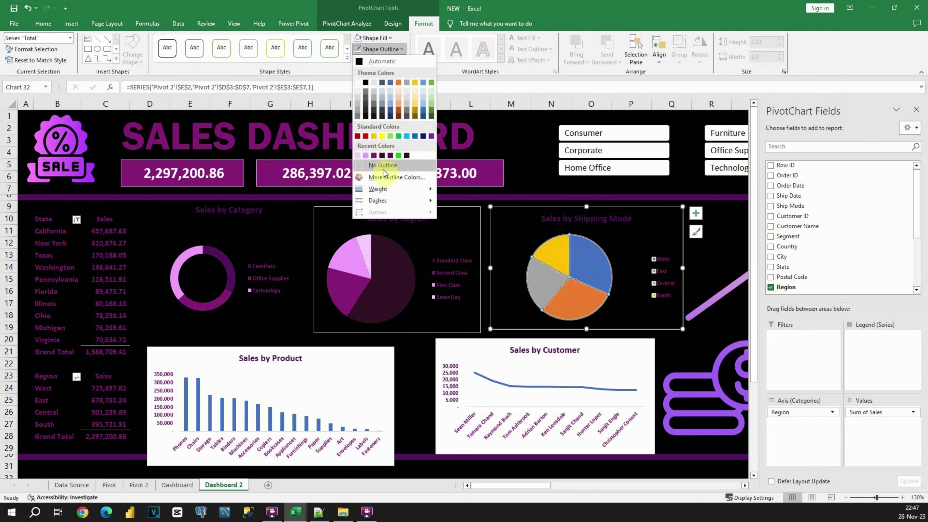
{"action": "left_click", "coordinate": [382, 167]}
Recolour the Sales by Shipping Mode slices: West dark purple, East purple, Central light violet and South pale pink
{"action": "left_click", "coordinate": [604, 258]}
{"action": "left_click", "coordinate": [43, 24]}
{"action": "left_click", "coordinate": [165, 57]}
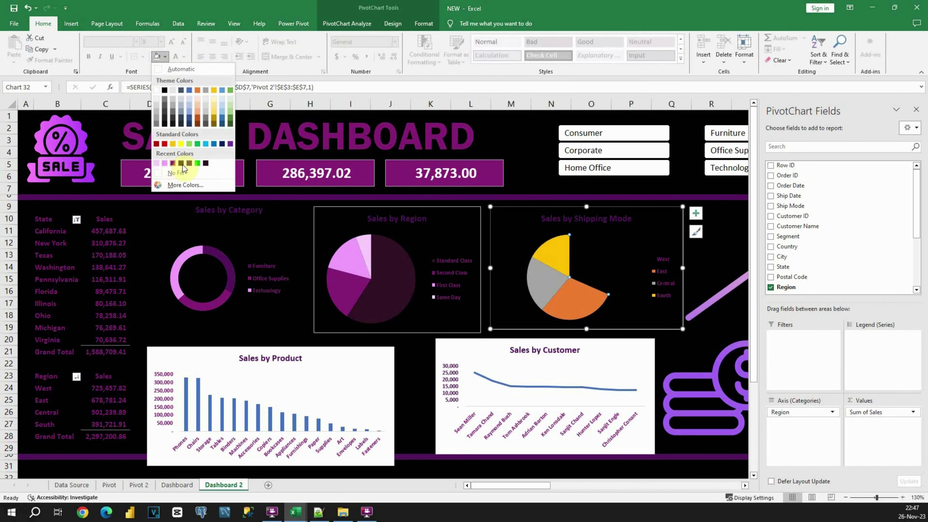
{"action": "left_click", "coordinate": [184, 166]}
{"action": "left_click", "coordinate": [582, 300]}
{"action": "left_click", "coordinate": [165, 57]}
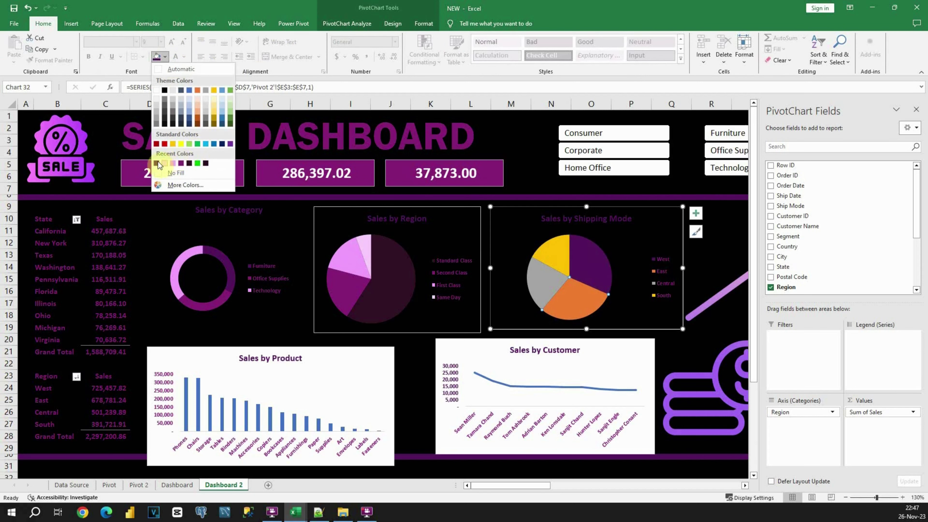
{"action": "left_click", "coordinate": [181, 163]}
{"action": "left_click", "coordinate": [551, 285]}
{"action": "left_click", "coordinate": [165, 57]}
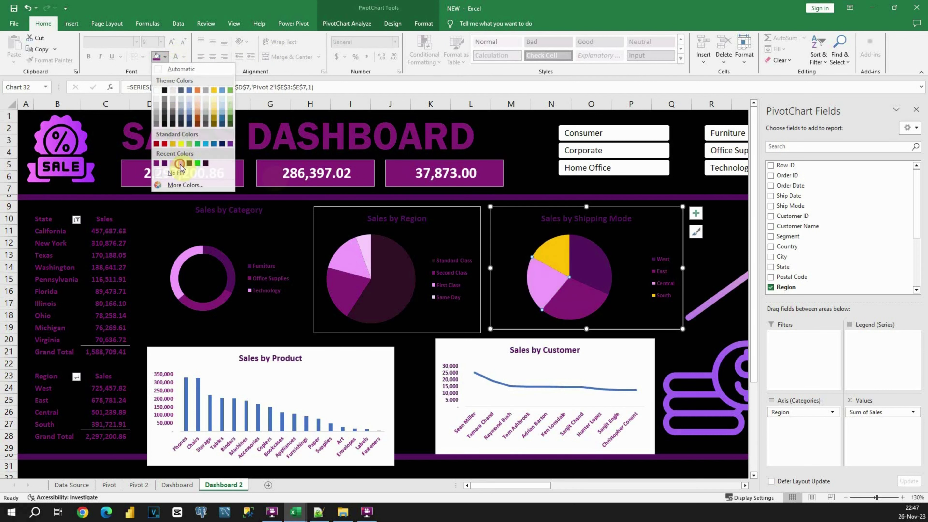
{"action": "left_click", "coordinate": [180, 163]}
{"action": "left_click", "coordinate": [551, 260]}
{"action": "left_click", "coordinate": [165, 57]}
{"action": "left_click", "coordinate": [156, 163]}
Recolour the Sales by Product columns purple, and remove the background fill from the product and customer charts
{"action": "left_click", "coordinate": [259, 412]}
{"action": "left_click", "coordinate": [165, 57]}
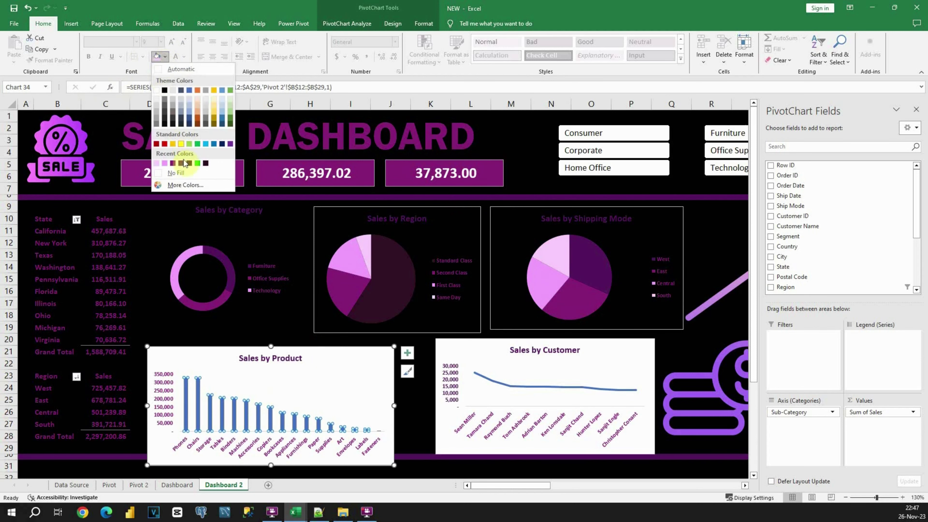
{"action": "left_click", "coordinate": [172, 164]}
{"action": "left_click", "coordinate": [424, 24]}
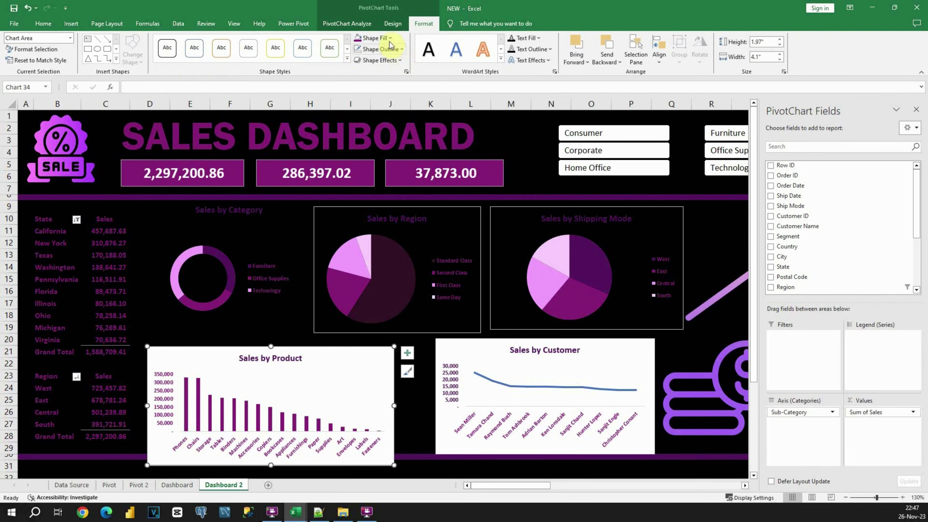
{"action": "left_click", "coordinate": [390, 38]}
{"action": "left_click", "coordinate": [377, 153]}
{"action": "left_click", "coordinate": [457, 346]}
{"action": "left_click", "coordinate": [390, 37]}
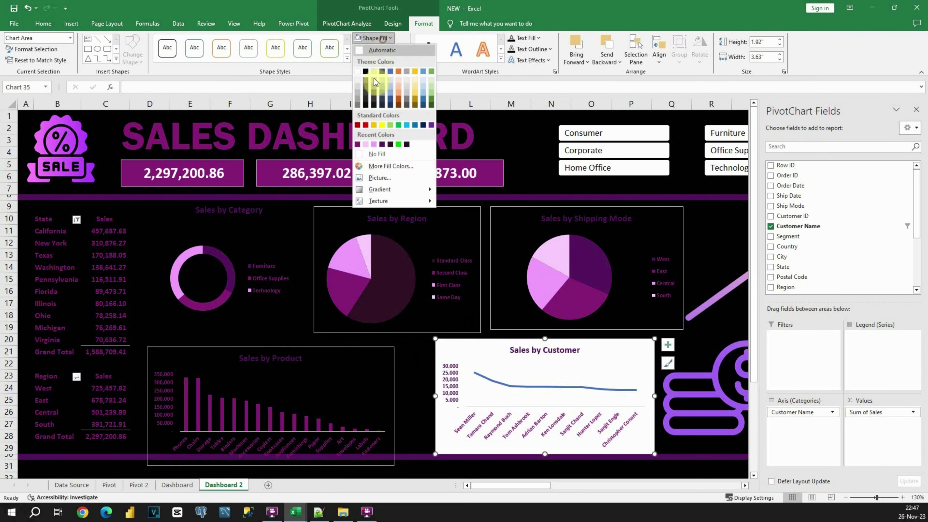
{"action": "left_click", "coordinate": [365, 56]}
Recolour the Sales by Customer line purple and increase its line weight
{"action": "left_click", "coordinate": [507, 385]}
{"action": "left_click", "coordinate": [43, 23]}
{"action": "left_click", "coordinate": [165, 56]}
{"action": "left_click", "coordinate": [171, 170]}
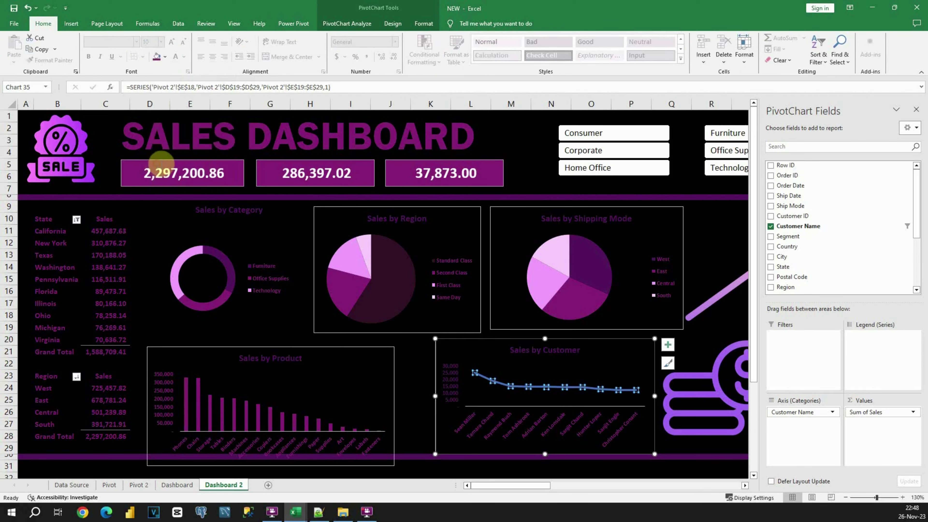
{"action": "left_click", "coordinate": [423, 24]}
{"action": "left_click", "coordinate": [380, 49]}
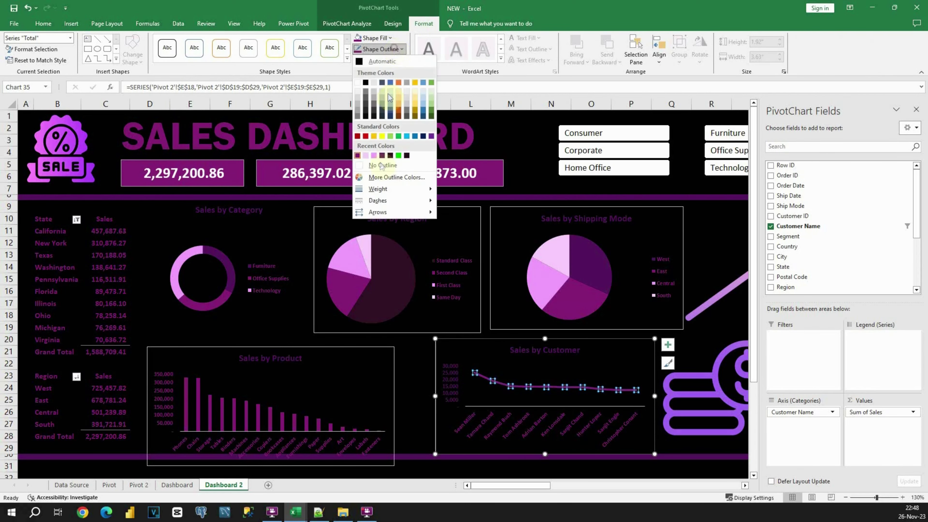
{"action": "mouse_move", "coordinate": [380, 189]}
{"action": "left_click", "coordinate": [473, 270]}
{"action": "left_click", "coordinate": [414, 366]}
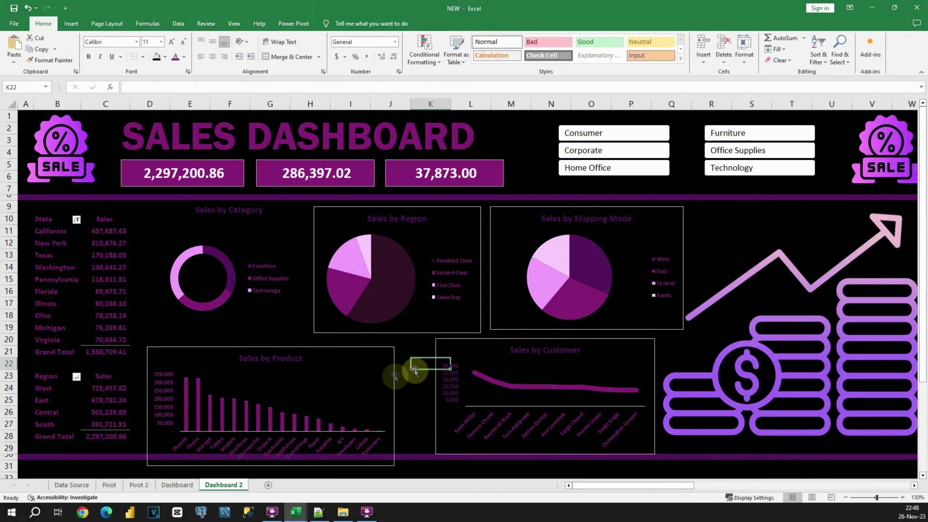
Remove the border around the Sales by Product column chart
{"action": "left_click", "coordinate": [384, 369]}
{"action": "left_click", "coordinate": [395, 337]}
{"action": "left_click", "coordinate": [387, 354]}
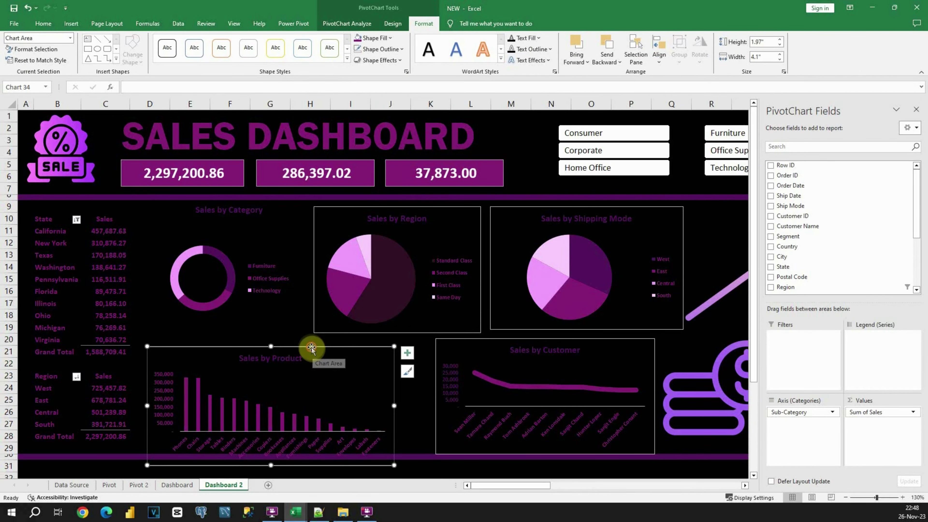
{"action": "left_click", "coordinate": [380, 49]}
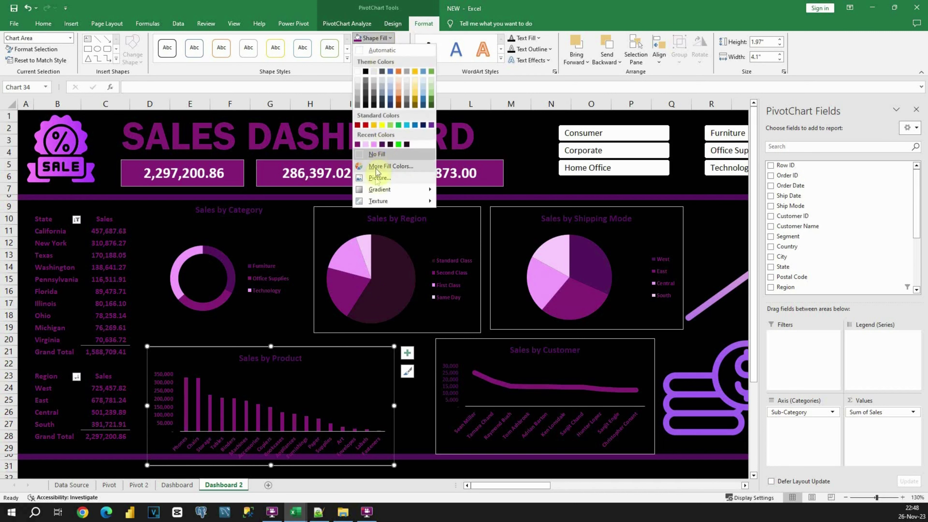
{"action": "left_click", "coordinate": [396, 167]}
{"action": "left_click", "coordinate": [299, 295]}
Remove the borders around the Sales by Region, Sales by Shipping Mode and Sales by Customer charts
{"action": "left_click", "coordinate": [339, 233]}
{"action": "left_click", "coordinate": [391, 49]}
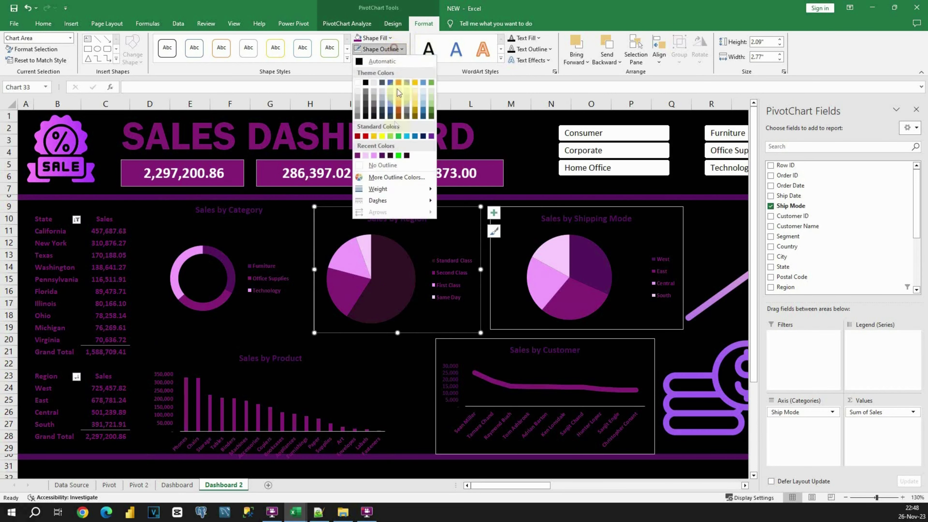
{"action": "left_click", "coordinate": [397, 167]}
{"action": "left_click", "coordinate": [491, 252]}
{"action": "left_click", "coordinate": [383, 50]}
{"action": "left_click", "coordinate": [387, 166]}
{"action": "left_click", "coordinate": [451, 340]}
{"action": "left_click", "coordinate": [383, 49]}
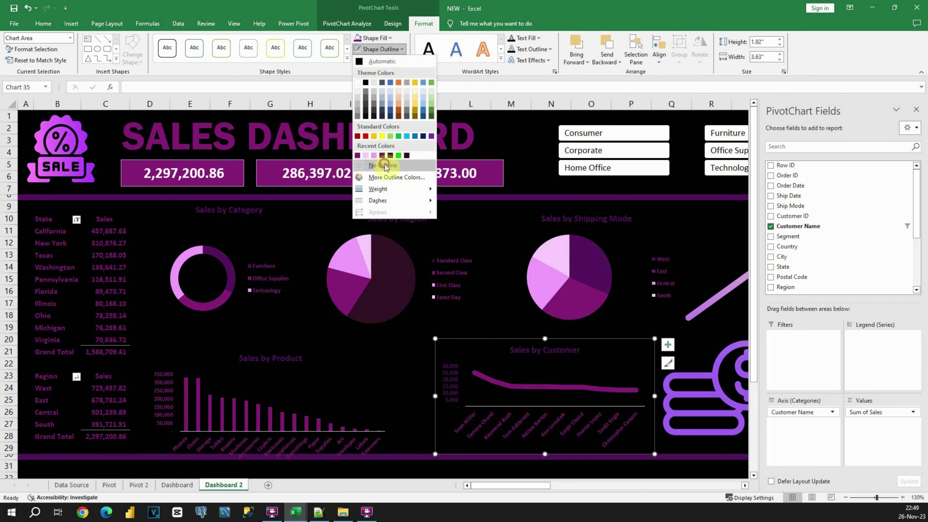
{"action": "left_click", "coordinate": [386, 166]}
Move the Sales by Product chart up and slightly right so it sits above the lower purple band
{"action": "left_click", "coordinate": [419, 383]}
{"action": "left_click", "coordinate": [364, 390]}
{"action": "left_click_drag", "start_coordinate": [333, 346], "coordinate": [343, 331]}
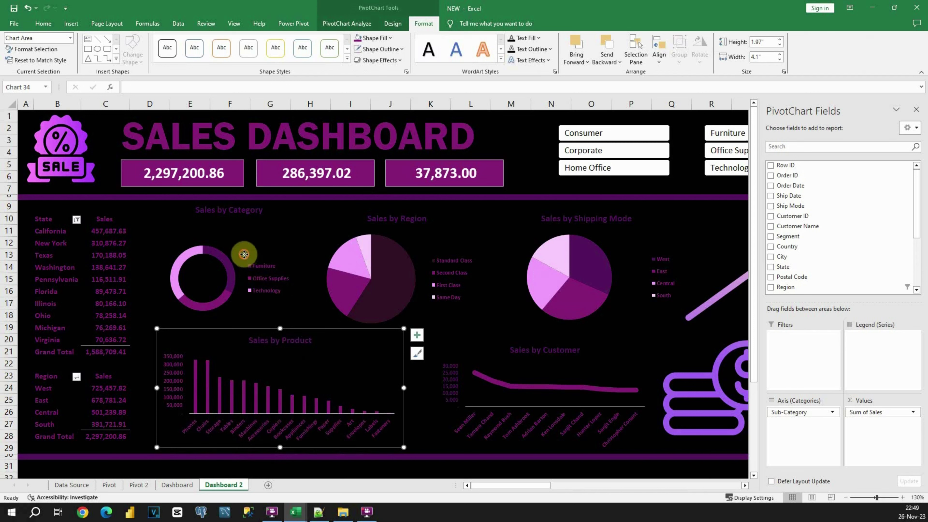
Shrink the Sales by Category chart to about 2.02" by 2.13" and make the Sales by Region chart slightly smaller
{"action": "left_click", "coordinate": [276, 236]}
{"action": "mouse_move", "coordinate": [299, 200]}
{"action": "left_mouse_down"}
{"action": "mouse_move", "coordinate": [290, 220]}
{"action": "mouse_move", "coordinate": [288, 207]}
{"action": "left_mouse_up"}
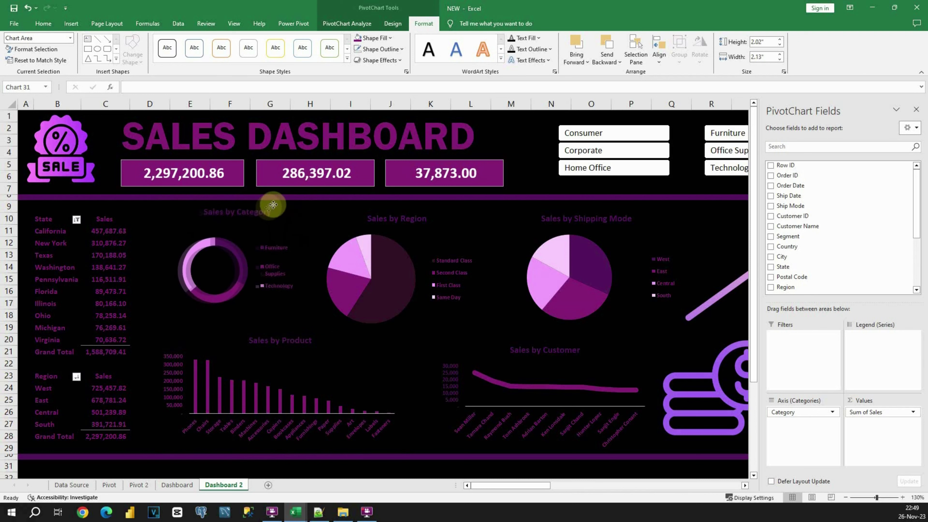
{"action": "left_click", "coordinate": [433, 234]}
{"action": "mouse_move", "coordinate": [487, 206]}
{"action": "left_mouse_down"}
{"action": "mouse_move", "coordinate": [464, 219]}
{"action": "mouse_move", "coordinate": [427, 214]}
{"action": "mouse_move", "coordinate": [469, 203]}
{"action": "left_mouse_up"}
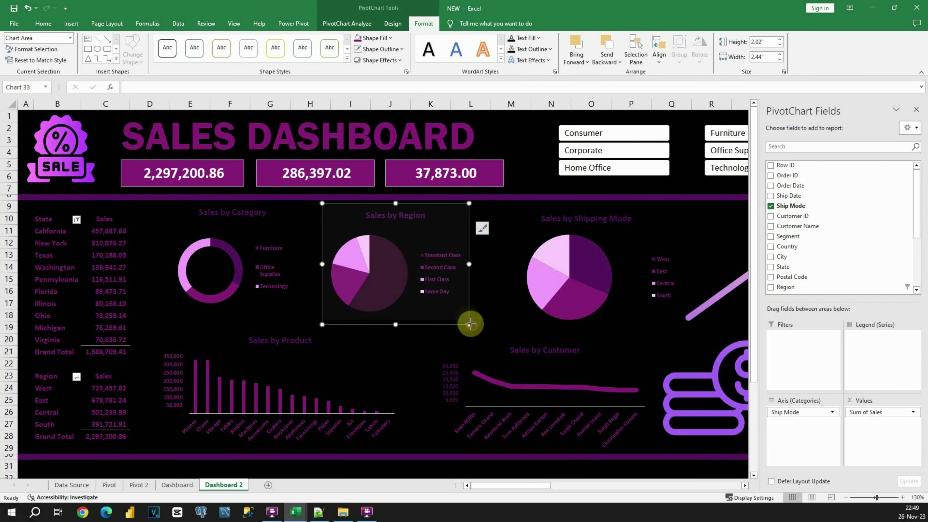
{"action": "left_click_drag", "start_coordinate": [470, 323], "coordinate": [465, 315]}
Resize the Sales by Shipping Mode chart to about 1.85" high and 2.5" wide
{"action": "left_click", "coordinate": [612, 262]}
{"action": "left_click_drag", "start_coordinate": [682, 206], "coordinate": [609, 209]}
{"action": "left_click_drag", "start_coordinate": [646, 307], "coordinate": [650, 315]}
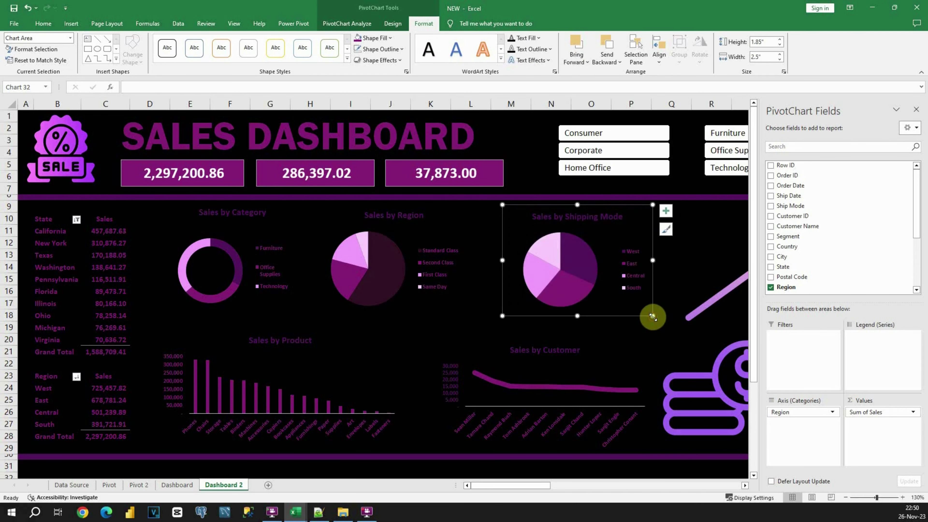
Resize the Sales by Category chart to about 1.96" by 2.2" and adjust its position beside the Sales by Region chart
{"action": "left_click", "coordinate": [282, 222]}
{"action": "left_click_drag", "start_coordinate": [296, 322], "coordinate": [301, 311]}
{"action": "left_click_drag", "start_coordinate": [237, 314], "coordinate": [234, 319]}
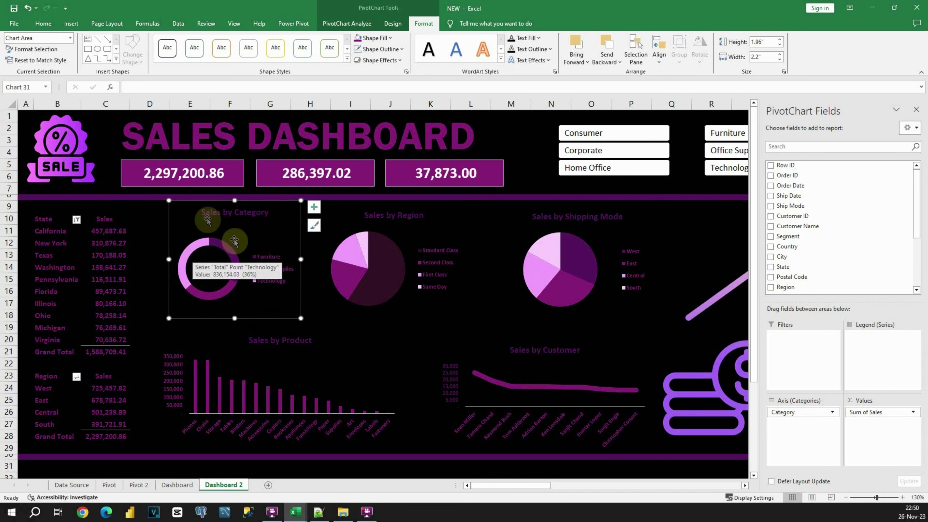
{"action": "left_click", "coordinate": [222, 238]}
{"action": "left_click_drag", "start_coordinate": [245, 230], "coordinate": [271, 239]}
Nudge the Sales by Product and Sales by Customer charts slightly down towards the lower purple band
{"action": "left_click", "coordinate": [349, 336]}
{"action": "left_click", "coordinate": [416, 325]}
{"action": "left_click", "coordinate": [333, 380]}
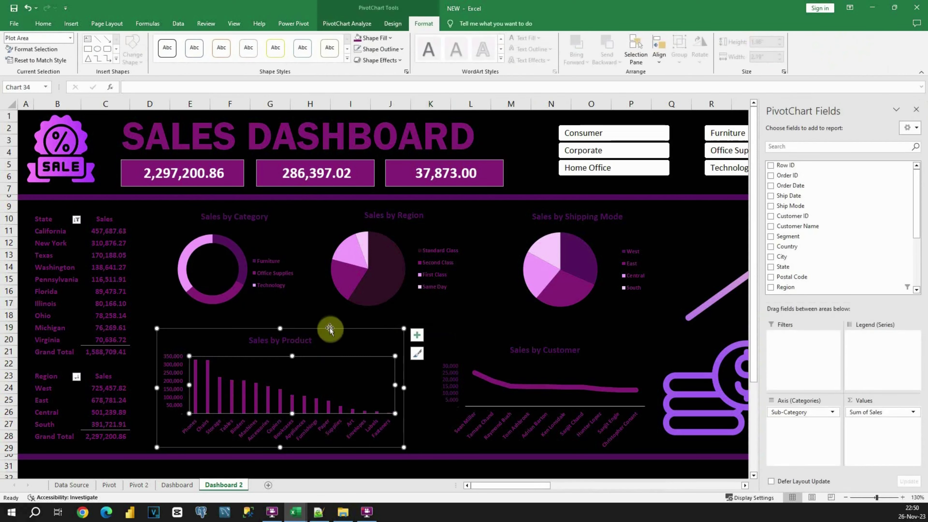
{"action": "left_click_drag", "start_coordinate": [331, 329], "coordinate": [333, 332]}
{"action": "left_click_drag", "start_coordinate": [553, 343], "coordinate": [550, 348]}
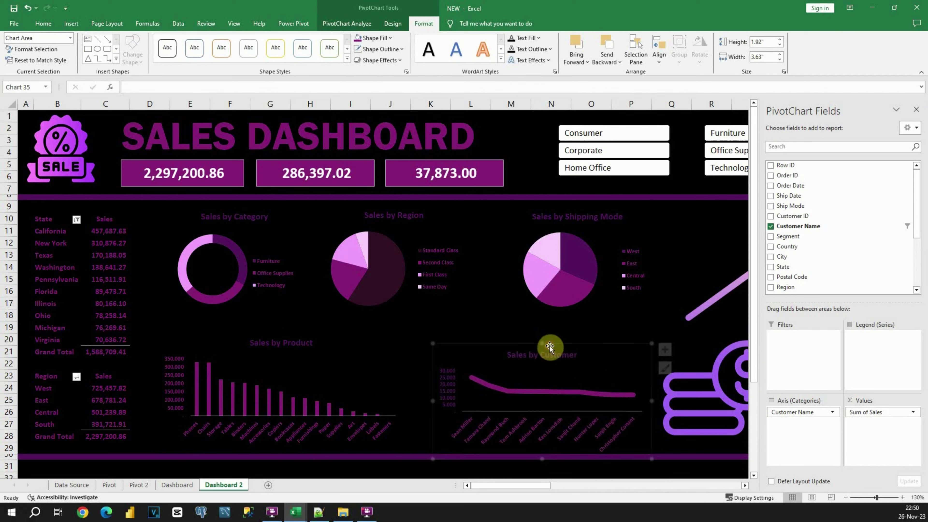
{"action": "left_click", "coordinate": [589, 323]}
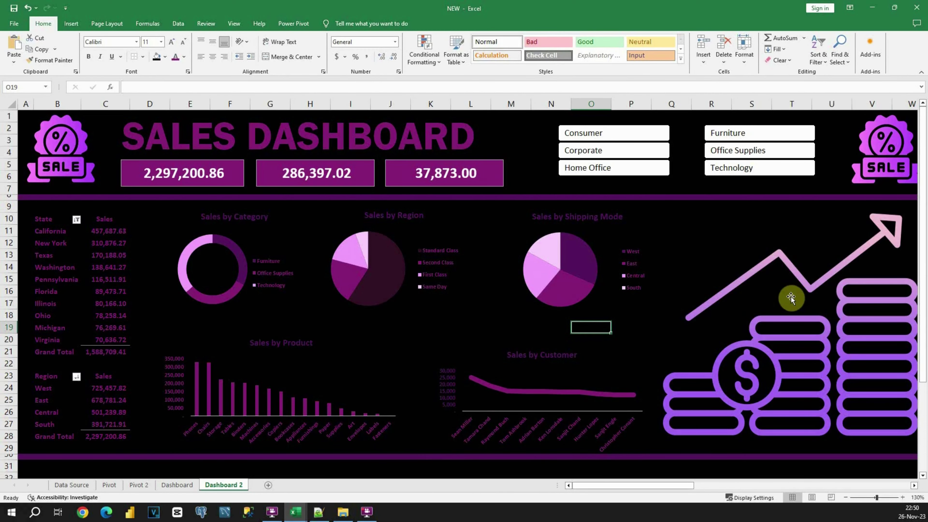
Narrow columns A and U, leaving column D at its original width
{"action": "left_click_drag", "start_coordinate": [170, 104], "coordinate": [161, 103]}
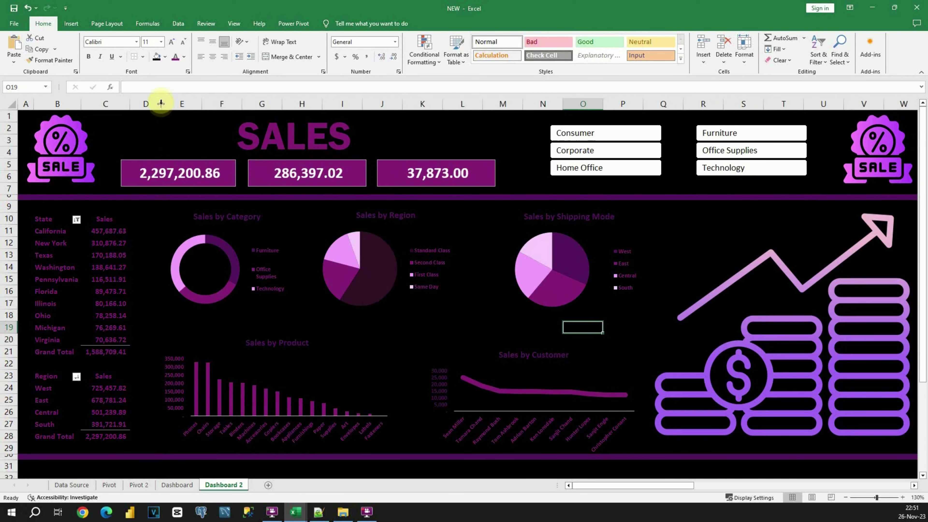
{"action": "key", "text": "ctrl+z"}
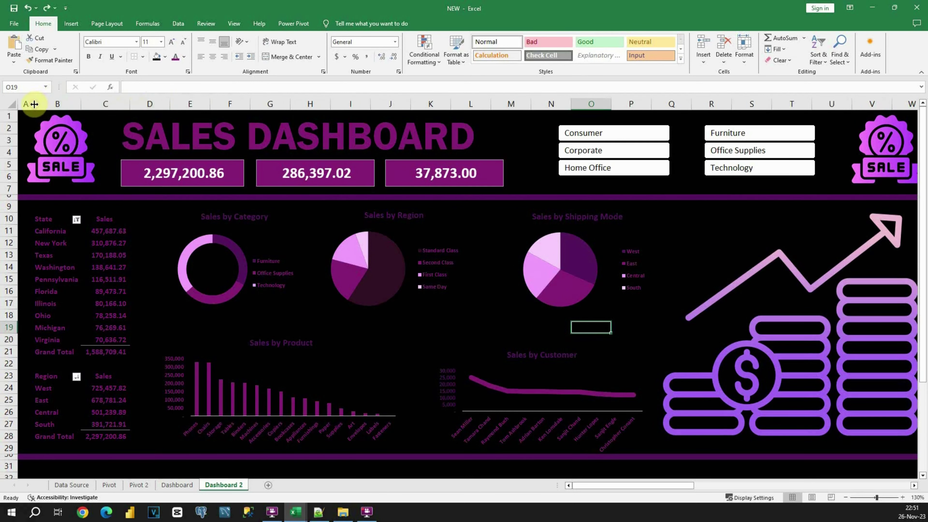
{"action": "left_click_drag", "start_coordinate": [34, 104], "coordinate": [30, 103]}
{"action": "left_click_drag", "start_coordinate": [847, 104], "coordinate": [832, 104]}
Shrink the growth-arrow and coins picture slightly so it fits between the two purple bands
{"action": "left_click", "coordinate": [903, 281]}
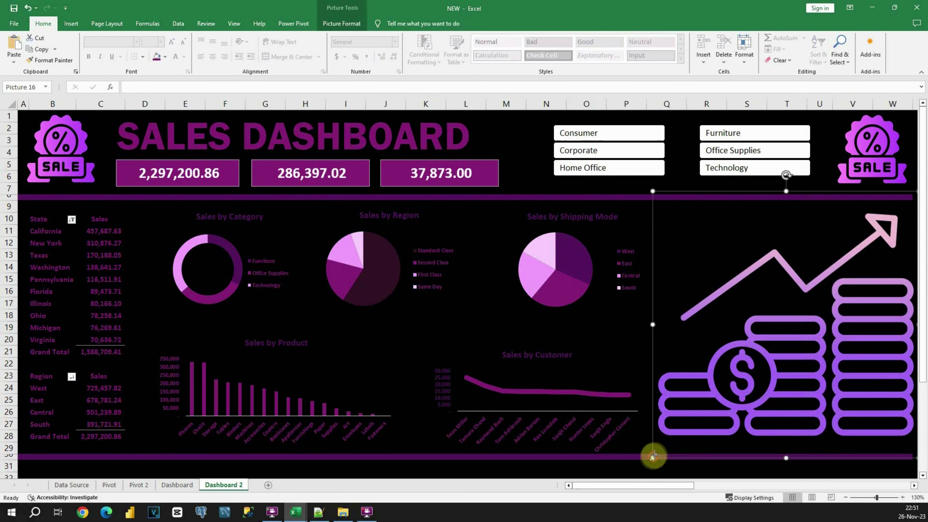
{"action": "left_click_drag", "start_coordinate": [655, 451], "coordinate": [660, 439]}
{"action": "left_click_drag", "start_coordinate": [788, 357], "coordinate": [789, 357]}
{"action": "left_click", "coordinate": [803, 119]}
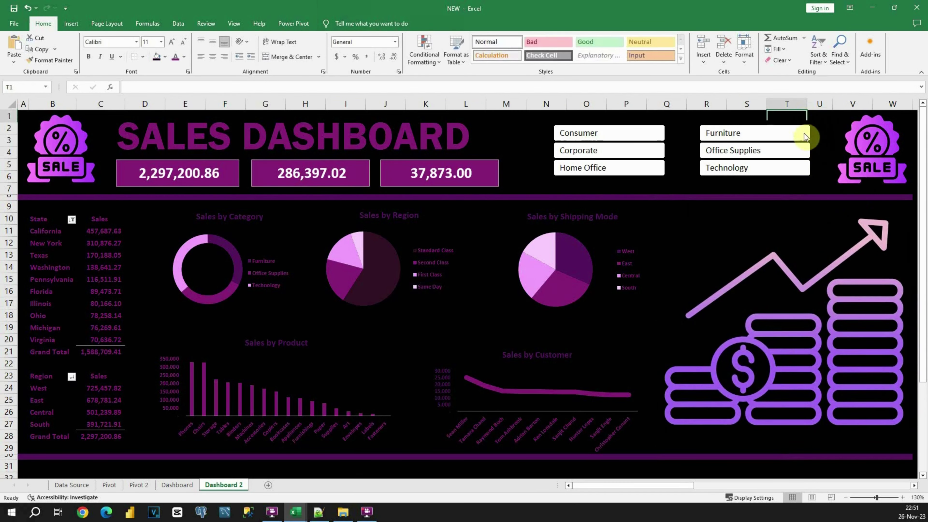
Shift the Category slicer and the second SALE badge beside it slightly left
{"action": "left_click_drag", "start_coordinate": [817, 144], "coordinate": [810, 144]}
{"action": "left_click_drag", "start_coordinate": [885, 143], "coordinate": [873, 142]}
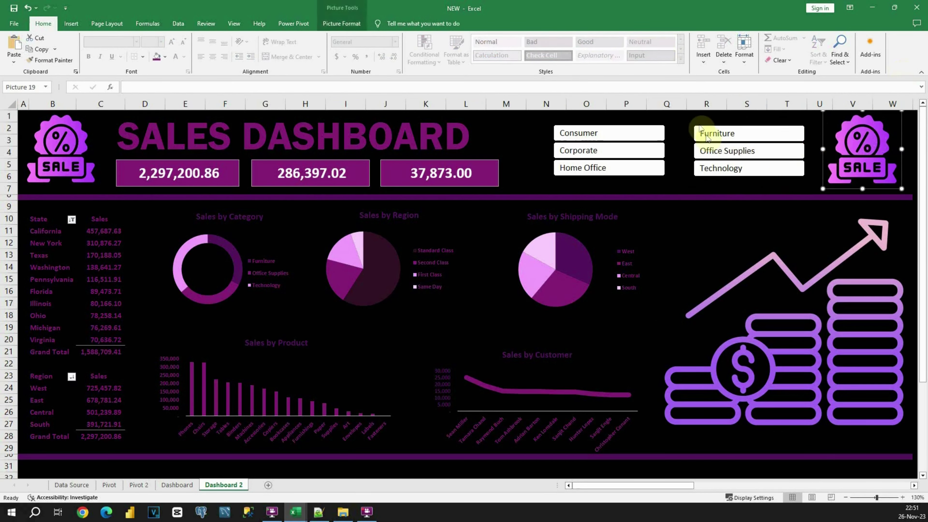
{"action": "left_click", "coordinate": [691, 118]}
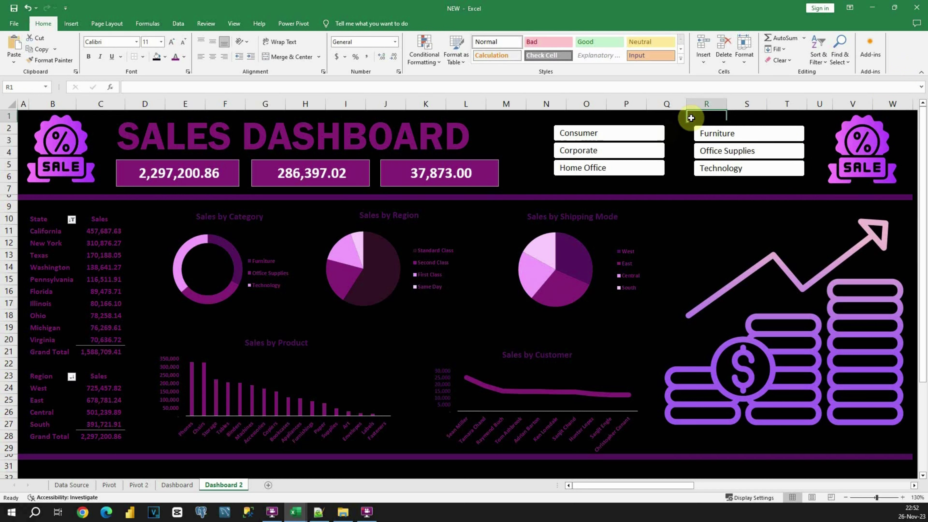
Test the Segment slicer by filtering the dashboard by Corporate, Consumer, Home Office and Corporate again
{"action": "left_click", "coordinate": [598, 152]}
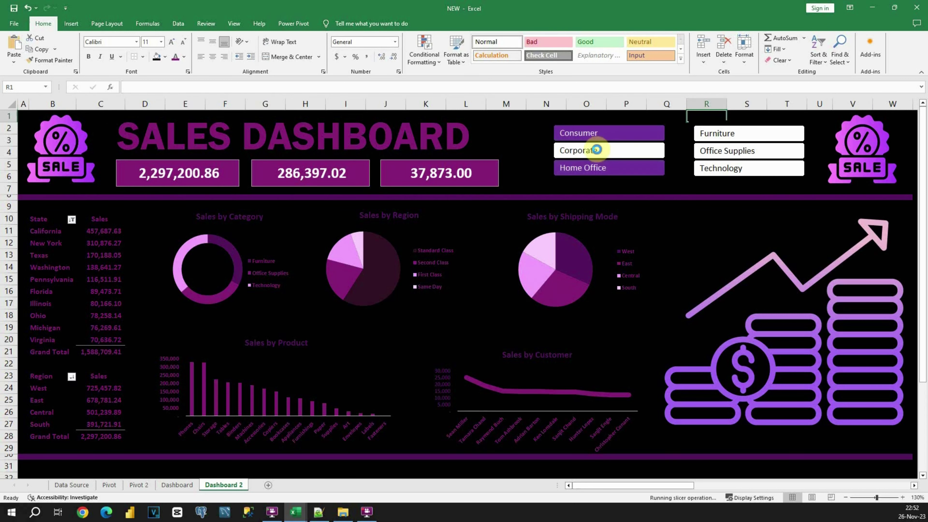
{"action": "left_click", "coordinate": [596, 135]}
{"action": "left_click", "coordinate": [587, 167]}
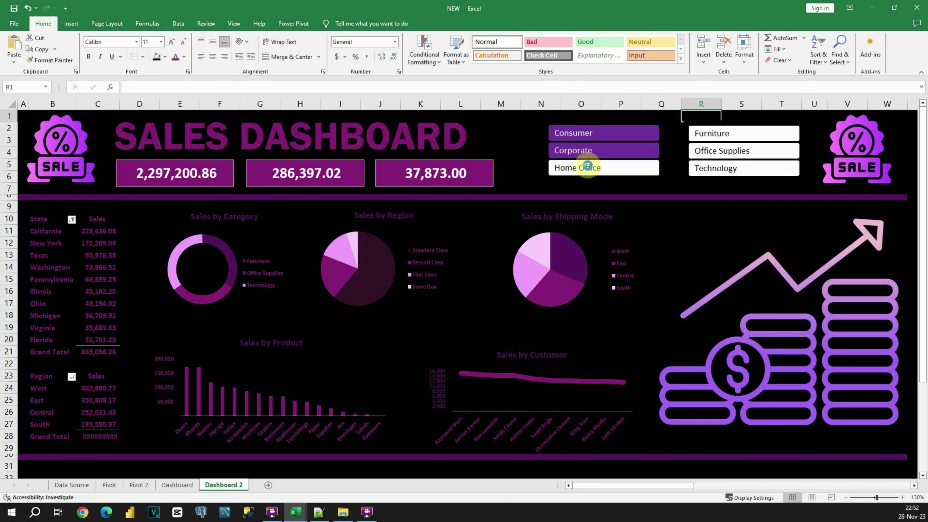
{"action": "left_click", "coordinate": [592, 151]}
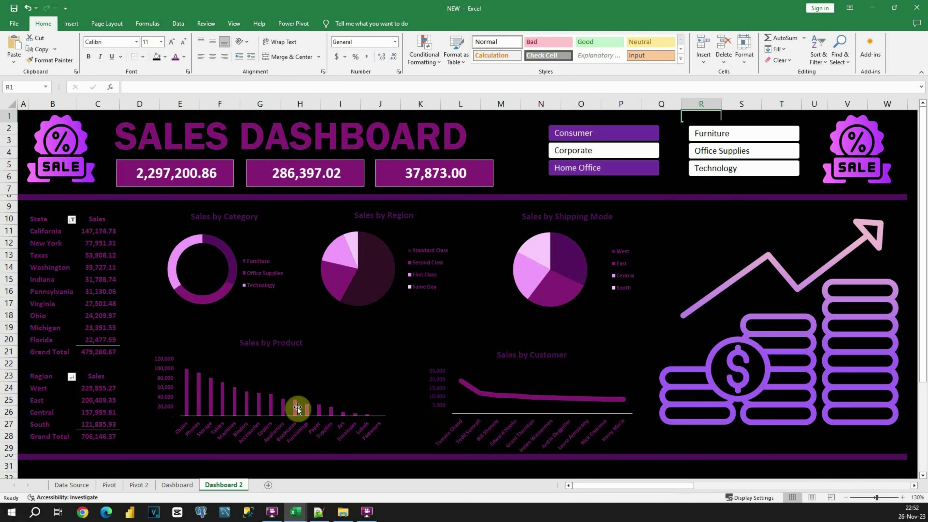
Test the Category slicer by filtering by Technology, Office Supplies and Furniture in turn
{"action": "left_click", "coordinate": [727, 166]}
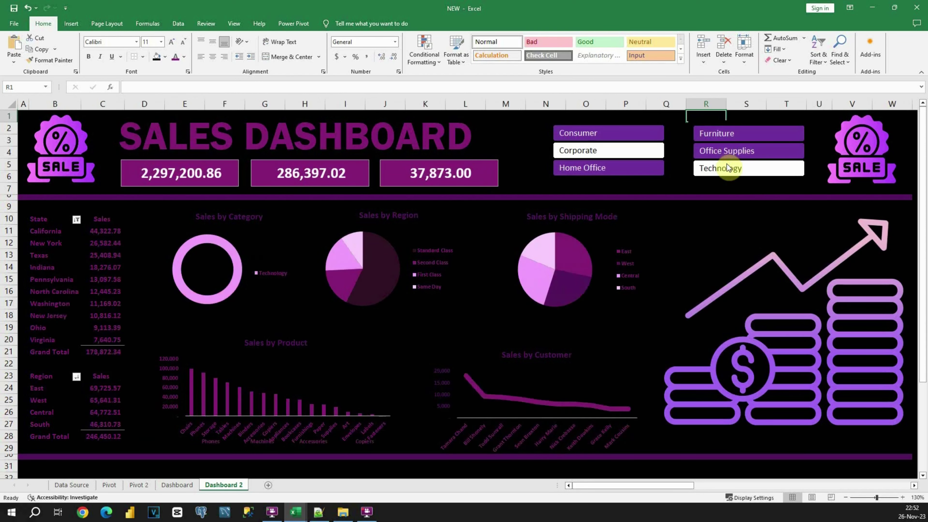
{"action": "left_click", "coordinate": [738, 152]}
{"action": "left_click", "coordinate": [732, 134]}
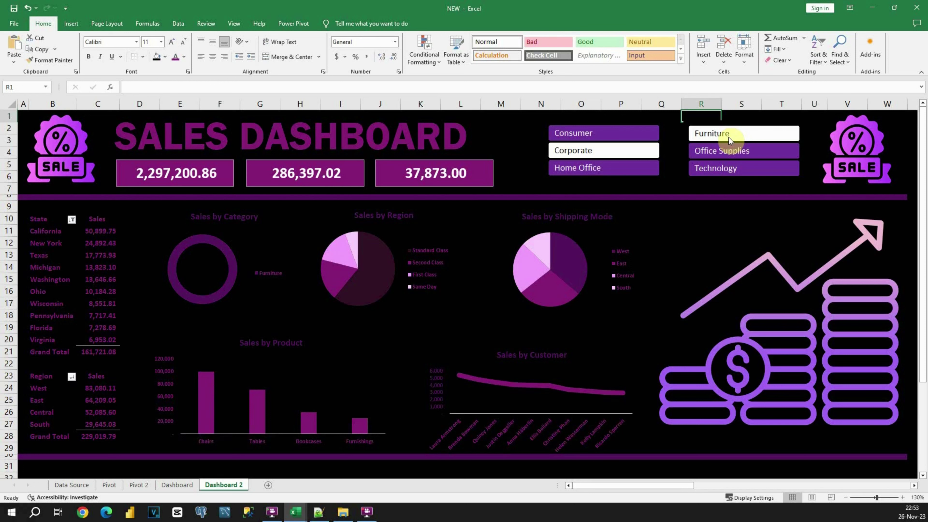
Disconnect the Category slicer from PivotTable6 and PivotTable9 of the Pivot sheet in its report connections
{"action": "left_click", "coordinate": [685, 134]}
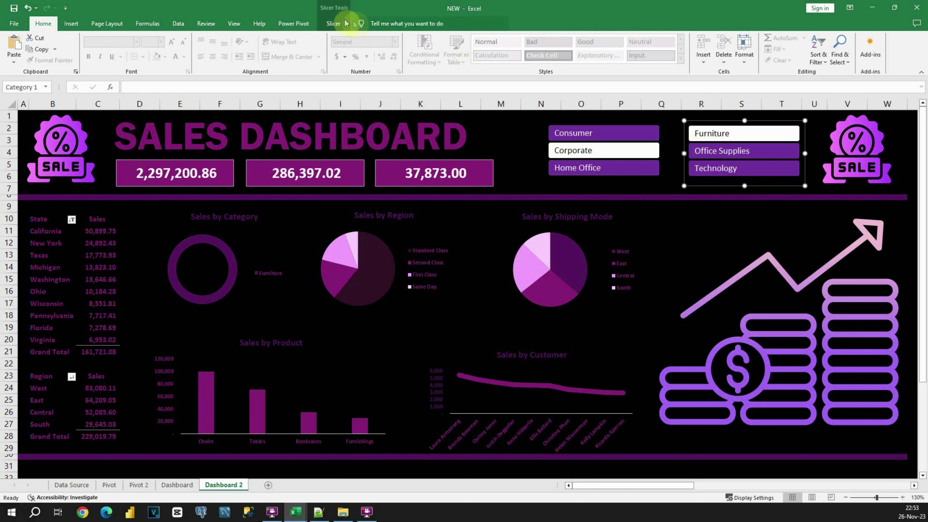
{"action": "left_click", "coordinate": [336, 24]}
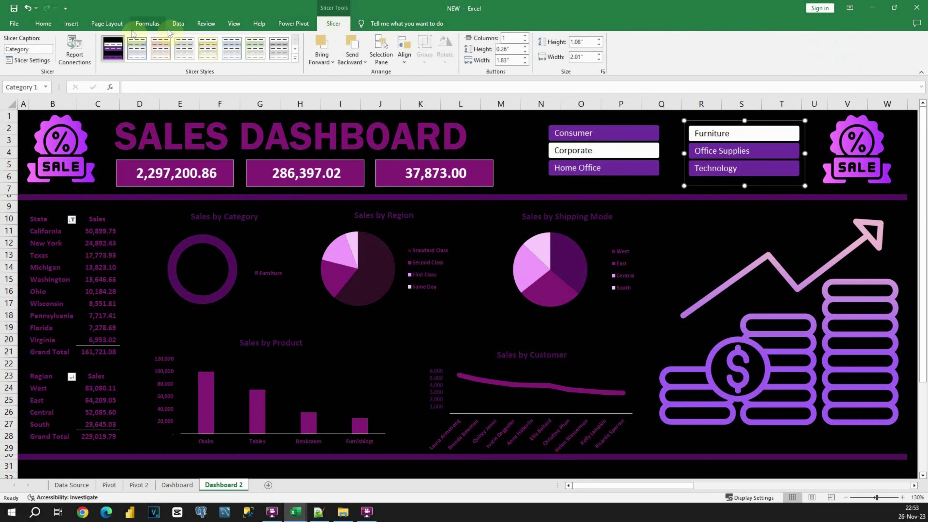
{"action": "left_click", "coordinate": [72, 46]}
{"action": "left_click", "coordinate": [77, 51]}
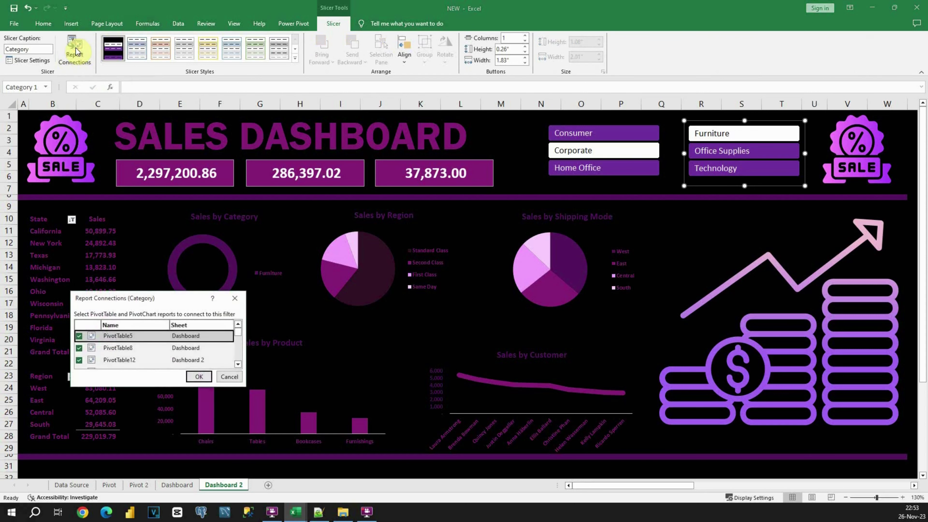
{"action": "scroll", "coordinate": [81, 339], "scroll_direction": "down", "scroll_amount": 3}
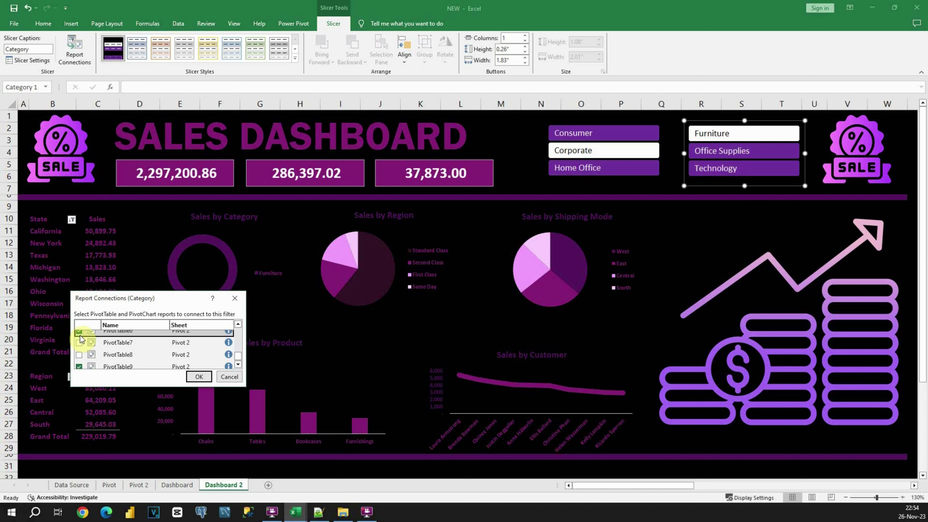
{"action": "scroll", "coordinate": [81, 340], "scroll_direction": "down", "scroll_amount": 1}
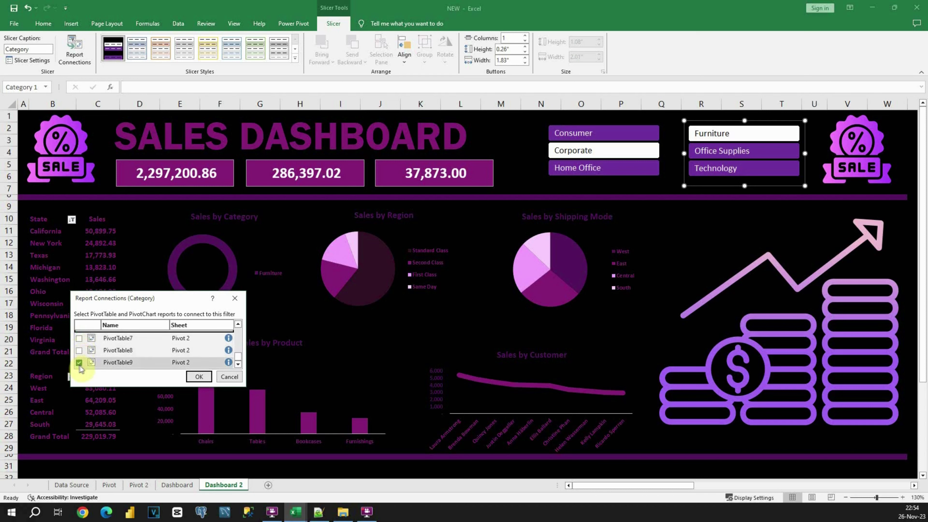
{"action": "scroll", "coordinate": [80, 356], "scroll_direction": "up", "scroll_amount": 2}
{"action": "left_click", "coordinate": [79, 348]}
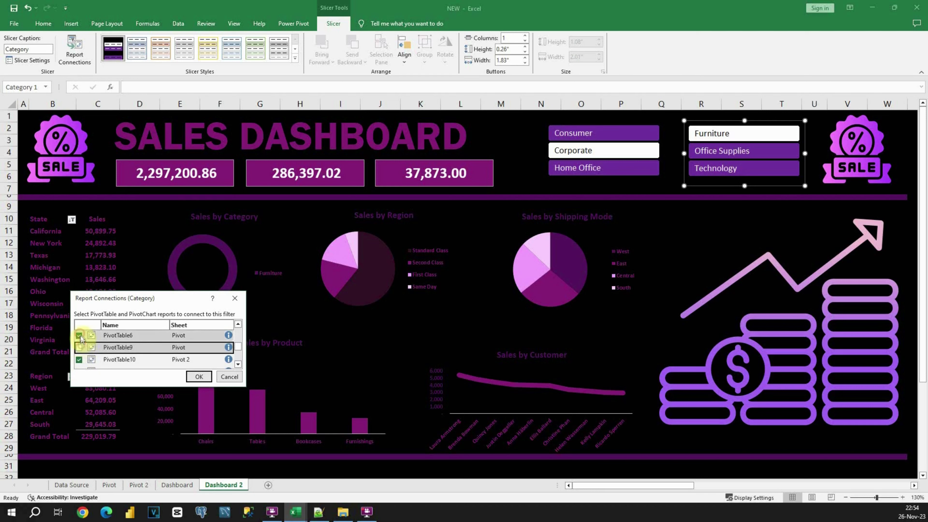
{"action": "left_click", "coordinate": [80, 335]}
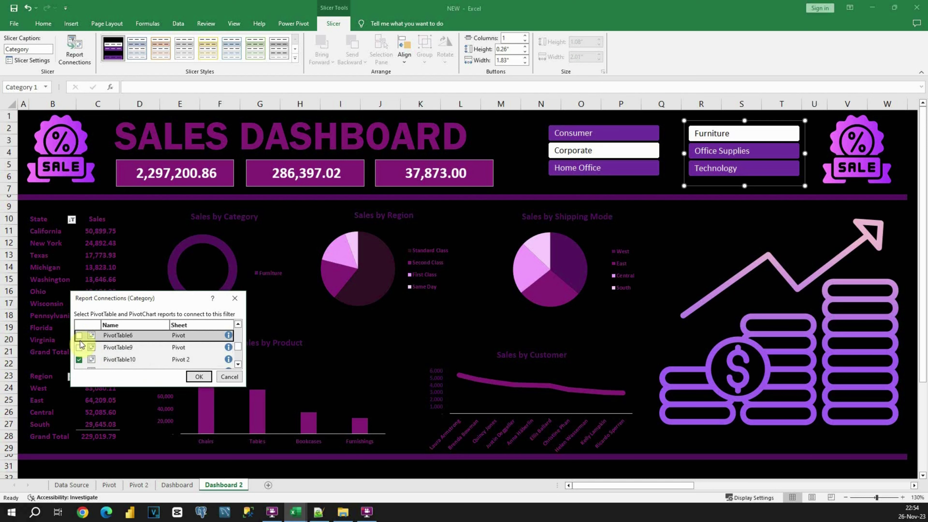
{"action": "left_click", "coordinate": [198, 376]}
Check the Segment slicer's effect by filtering by Consumer, Corporate, Home Office and Consumer again
{"action": "left_click", "coordinate": [700, 169]}
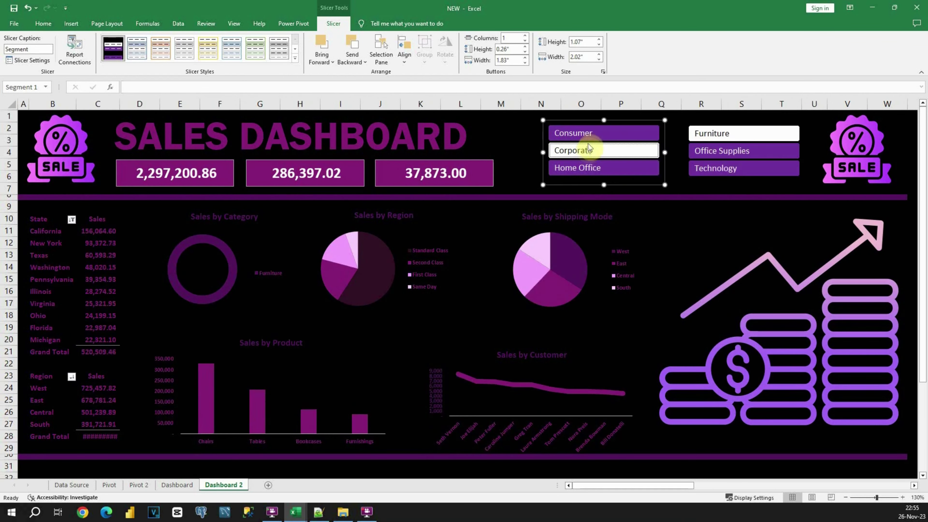
{"action": "left_click", "coordinate": [588, 139]}
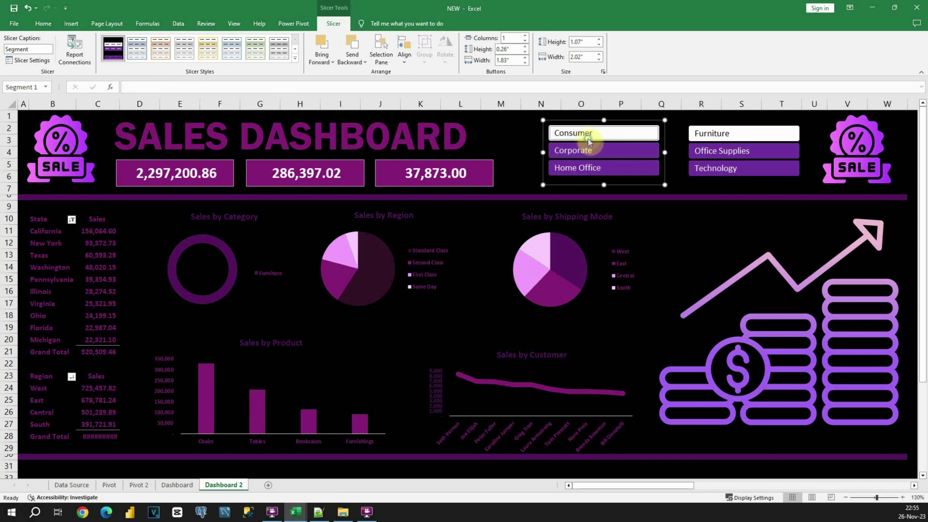
{"action": "left_click", "coordinate": [586, 150]}
{"action": "left_click", "coordinate": [586, 170]}
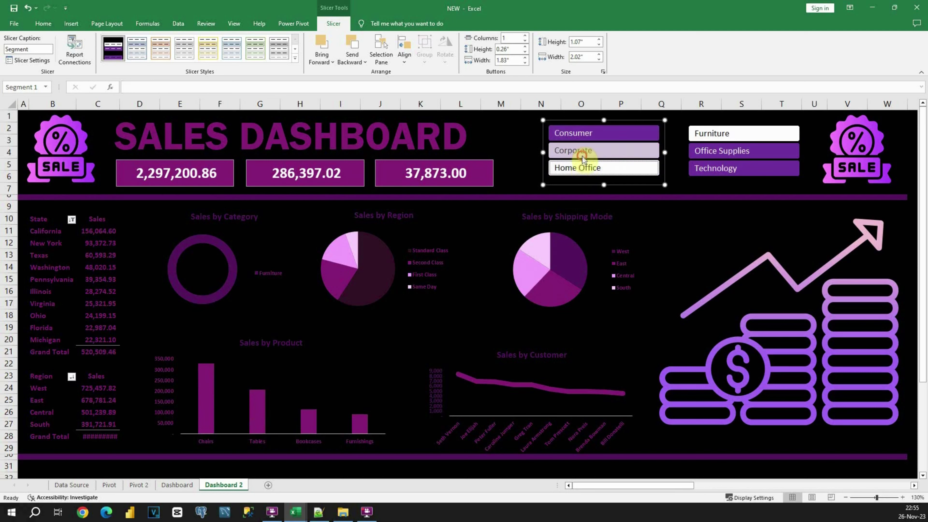
{"action": "left_click", "coordinate": [584, 135]}
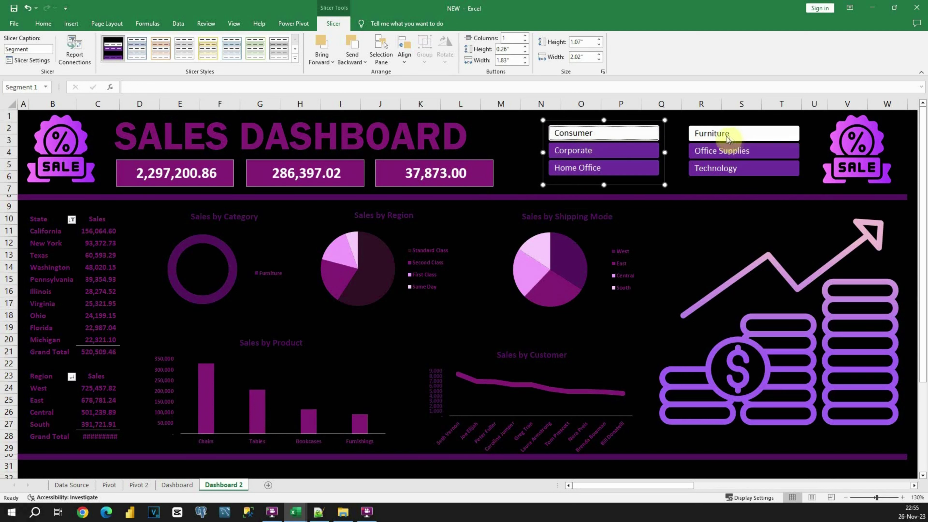
Check the Category slicer's effect by switching between Office Supplies and Technology, ending on Furniture
{"action": "left_click", "coordinate": [716, 150]}
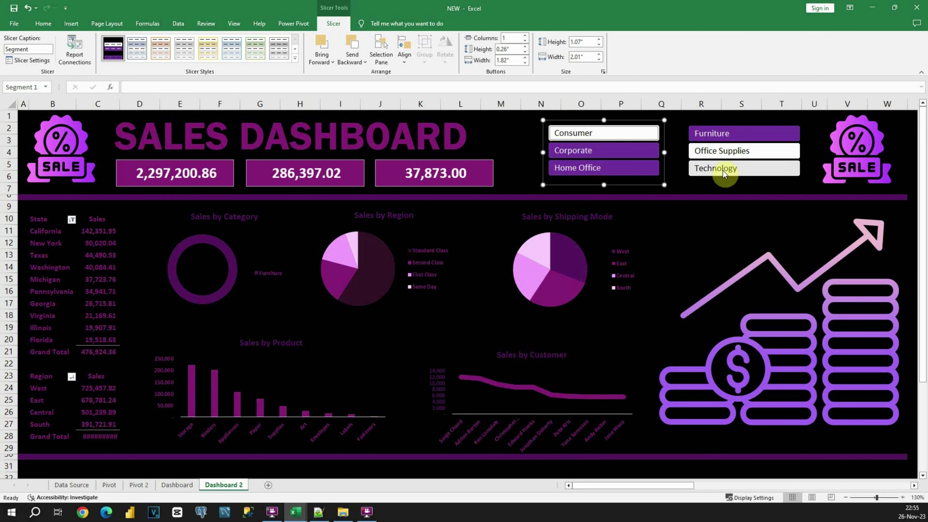
{"action": "left_click", "coordinate": [723, 171]}
{"action": "left_click", "coordinate": [721, 151]}
{"action": "left_click", "coordinate": [720, 134]}
Cycle the Segment slicer through Corporate, Home Office and Consumer, ending on Home Office, to check whether the charts respond
{"action": "left_click", "coordinate": [576, 148]}
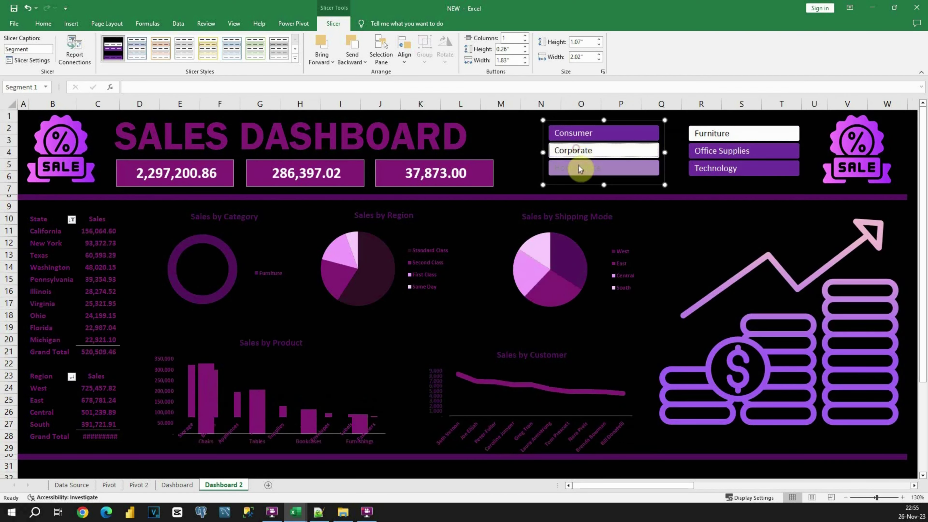
{"action": "left_click", "coordinate": [579, 167]}
{"action": "left_click", "coordinate": [582, 137]}
{"action": "left_click", "coordinate": [584, 148]}
{"action": "left_click", "coordinate": [580, 161]}
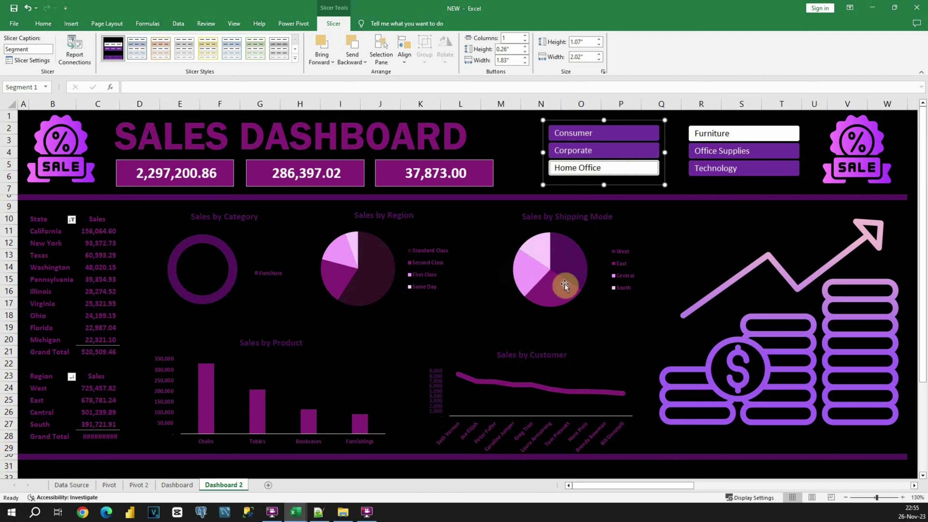
{"action": "mouse_move", "coordinate": [555, 263]}
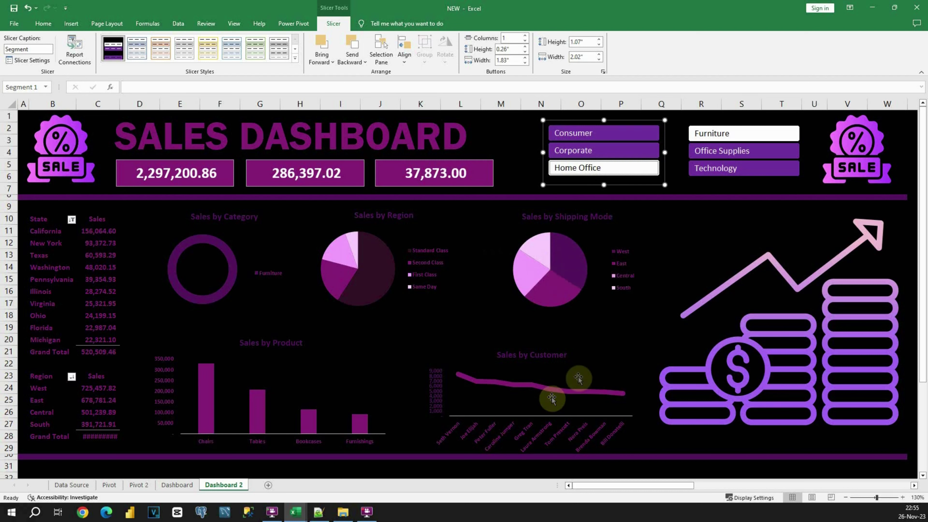
Connect the Segment slicer to PivotTable5 and PivotTable8 of the Dashboard sheet and to PivotTable12 and PivotTable14 of Dashboard 2
{"action": "left_click", "coordinate": [68, 55]}
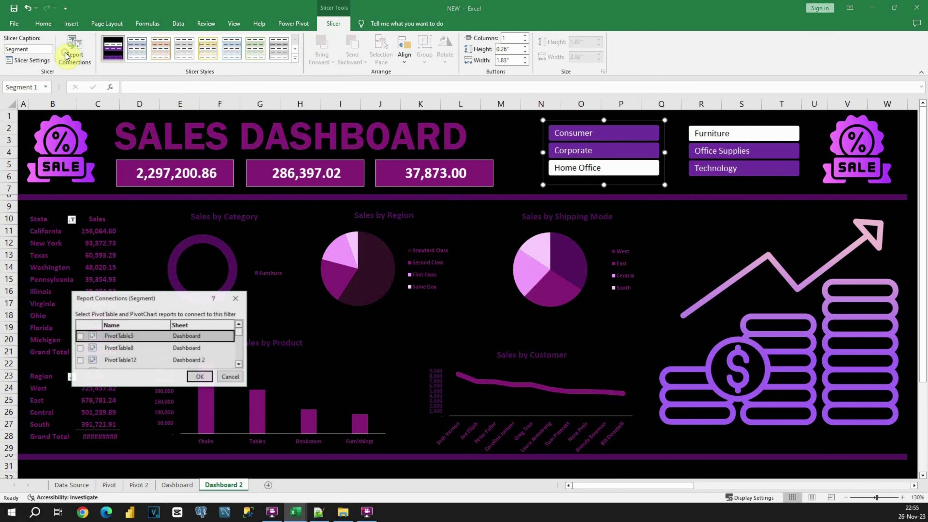
{"action": "left_click", "coordinate": [79, 336]}
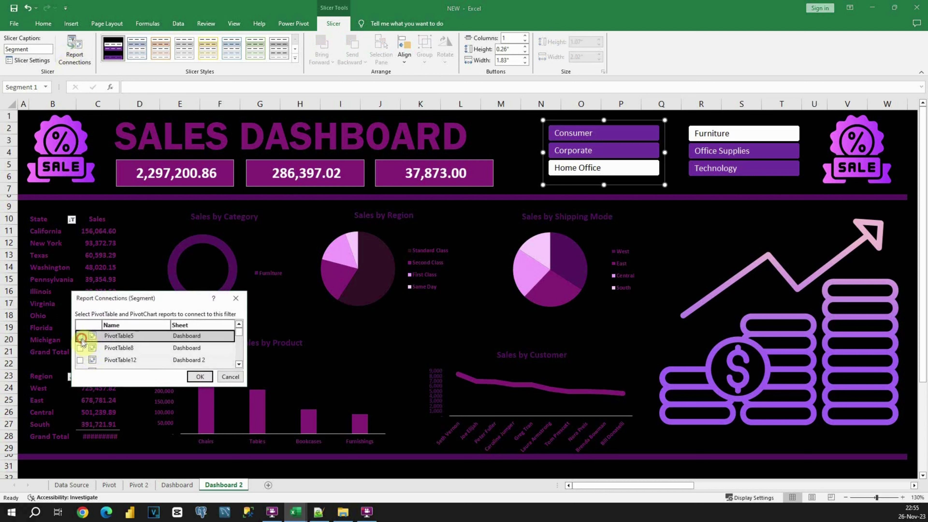
{"action": "left_click", "coordinate": [80, 348]}
{"action": "left_click", "coordinate": [80, 360]}
{"action": "scroll", "coordinate": [81, 358], "scroll_direction": "down", "scroll_amount": 1}
{"action": "left_click", "coordinate": [80, 338]}
{"action": "left_click", "coordinate": [80, 350]}
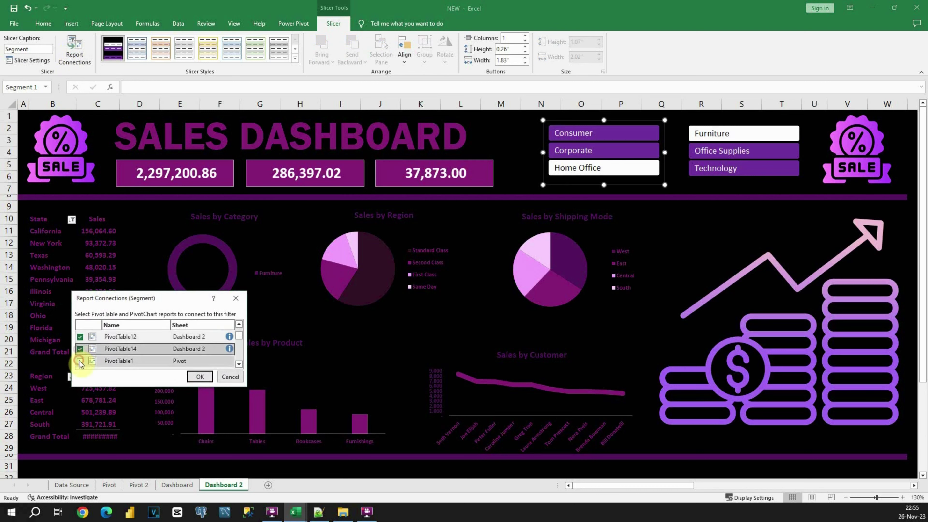
Connect the Segment slicer to the Pivot sheet's tables as well, including PivotTable1, PivotTable3, PivotTable6 and PivotTable9
{"action": "scroll", "coordinate": [79, 353], "scroll_direction": "down", "scroll_amount": 1}
{"action": "left_click", "coordinate": [80, 340]}
{"action": "left_click", "coordinate": [80, 351]}
{"action": "left_click", "coordinate": [80, 349]}
{"action": "scroll", "coordinate": [80, 347], "scroll_direction": "down", "scroll_amount": 1}
Connect the Segment slicer to the Pivot 2 sheet's tables, including PivotTable10, PivotTable11 and PivotTable13, and apply the report connections
{"action": "left_click", "coordinate": [79, 341]}
{"action": "left_click", "coordinate": [80, 353]}
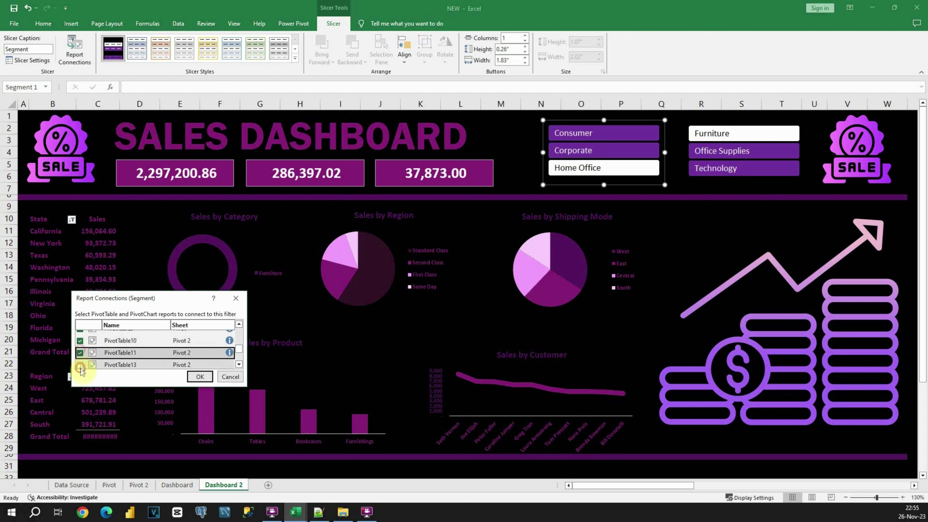
{"action": "left_click", "coordinate": [79, 364]}
{"action": "scroll", "coordinate": [79, 361], "scroll_direction": "down", "scroll_amount": 1}
{"action": "left_click", "coordinate": [79, 352]}
{"action": "left_click", "coordinate": [80, 365]}
{"action": "scroll", "coordinate": [85, 362], "scroll_direction": "down", "scroll_amount": 1}
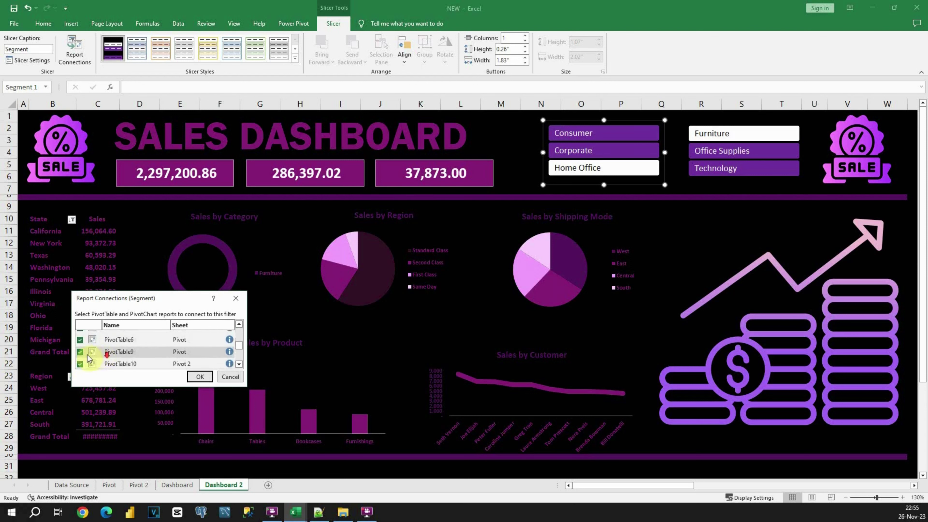
{"action": "scroll", "coordinate": [86, 359], "scroll_direction": "up", "scroll_amount": 2}
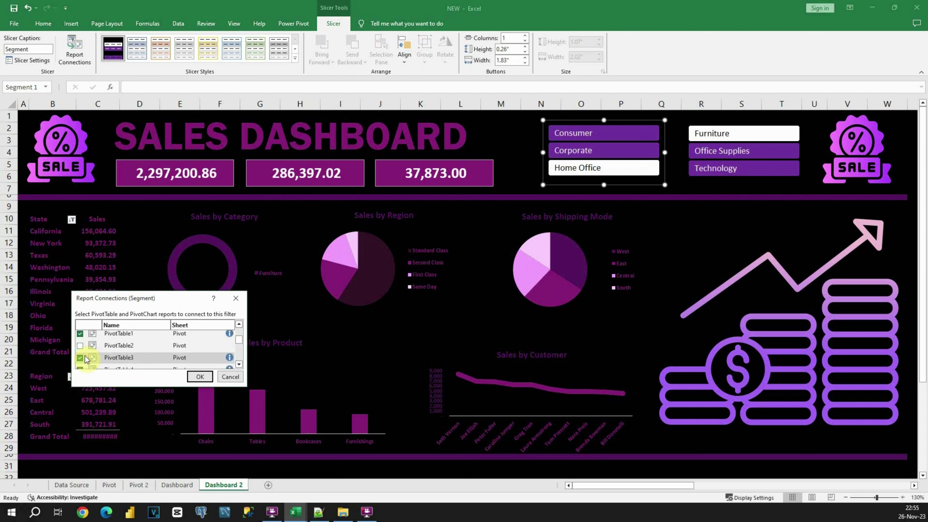
{"action": "scroll", "coordinate": [85, 357], "scroll_direction": "down", "scroll_amount": 5}
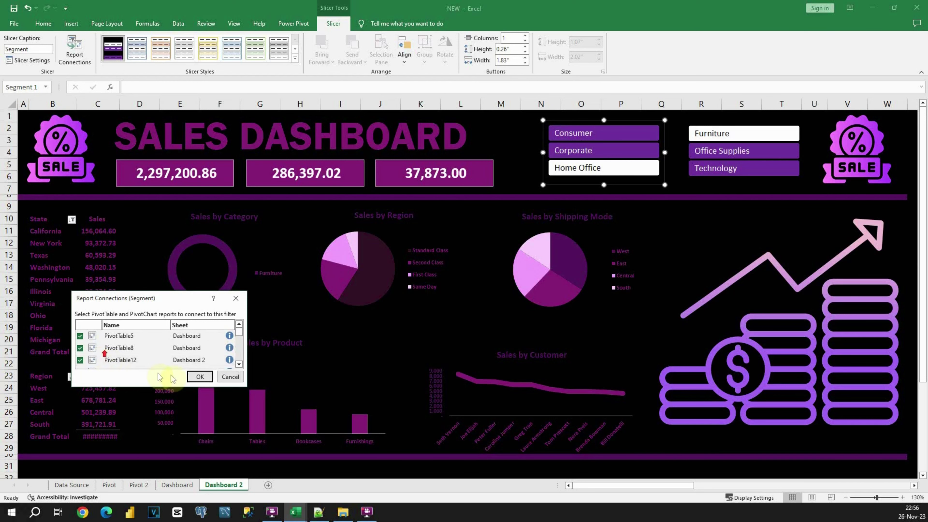
{"action": "left_click", "coordinate": [192, 377]}
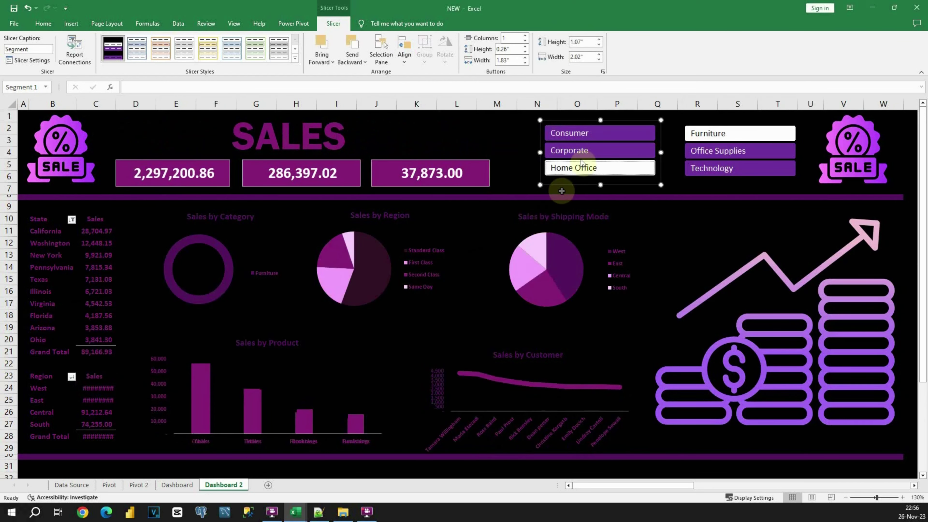
Check the Segment slicer's effect on the charts by filtering by Corporate, Consumer, Corporate and Home Office
{"action": "left_click", "coordinate": [581, 151]}
{"action": "left_click", "coordinate": [582, 136]}
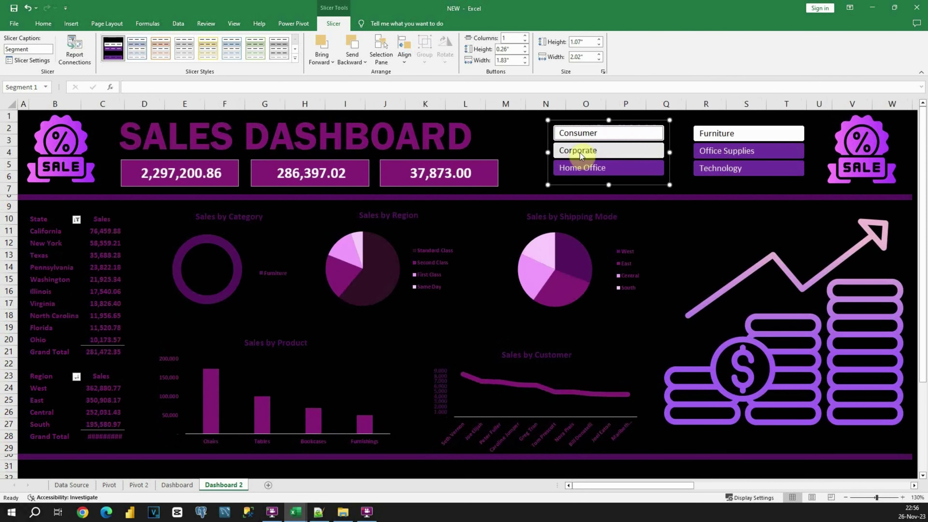
{"action": "left_click", "coordinate": [580, 152]}
{"action": "left_click", "coordinate": [581, 168]}
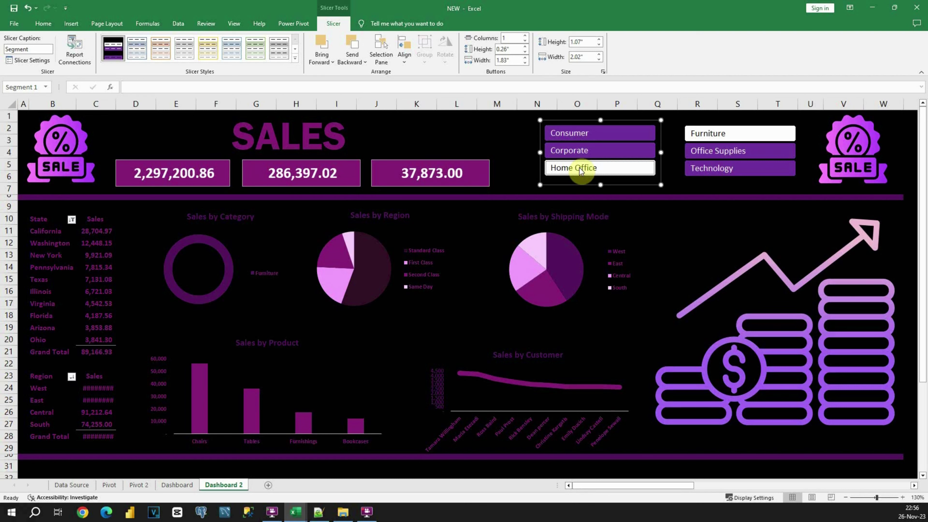
Widen the dashboard's title text box so that SALES DASHBOARD fits on one line, then deselect it
{"action": "left_click", "coordinate": [221, 143]}
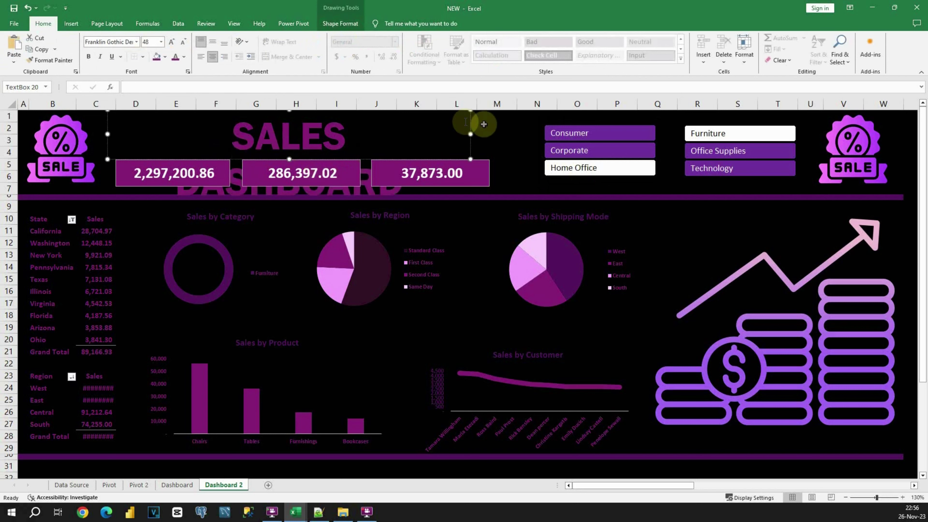
{"action": "left_click_drag", "start_coordinate": [471, 135], "coordinate": [489, 140]}
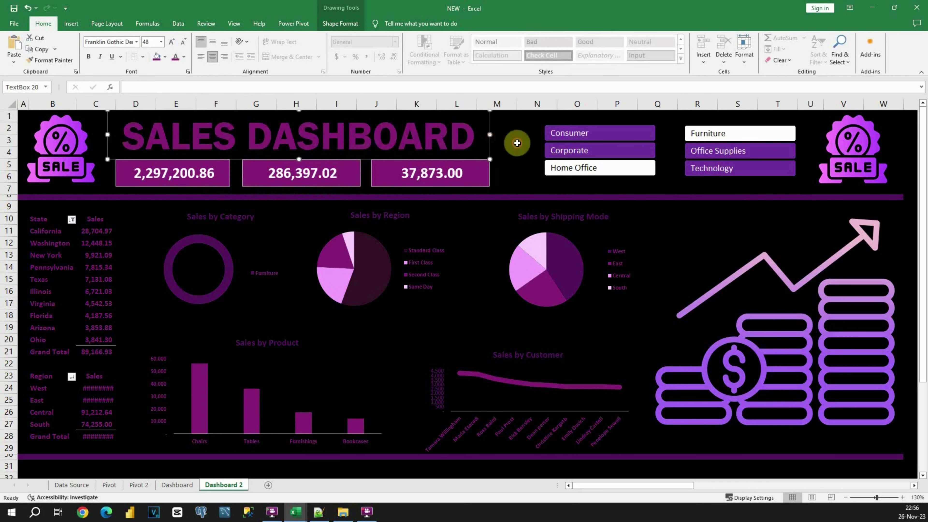
{"action": "left_click", "coordinate": [517, 142]}
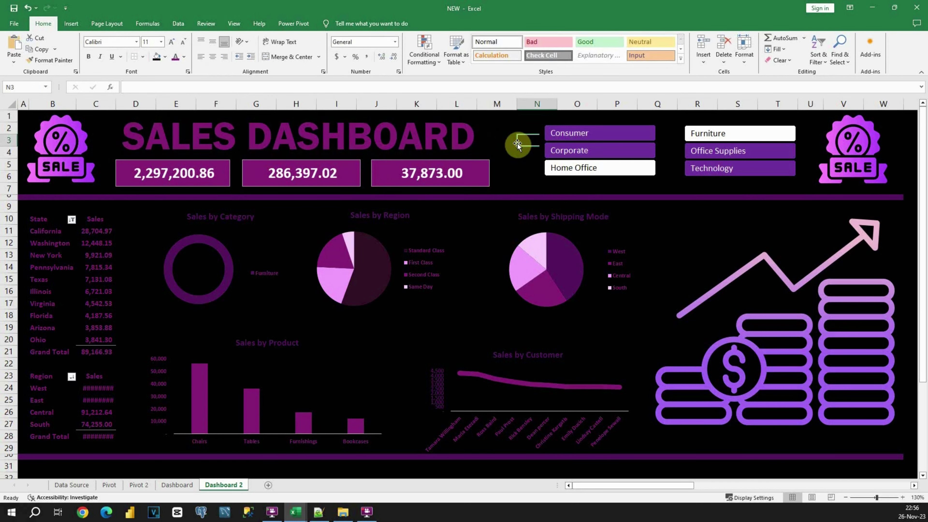